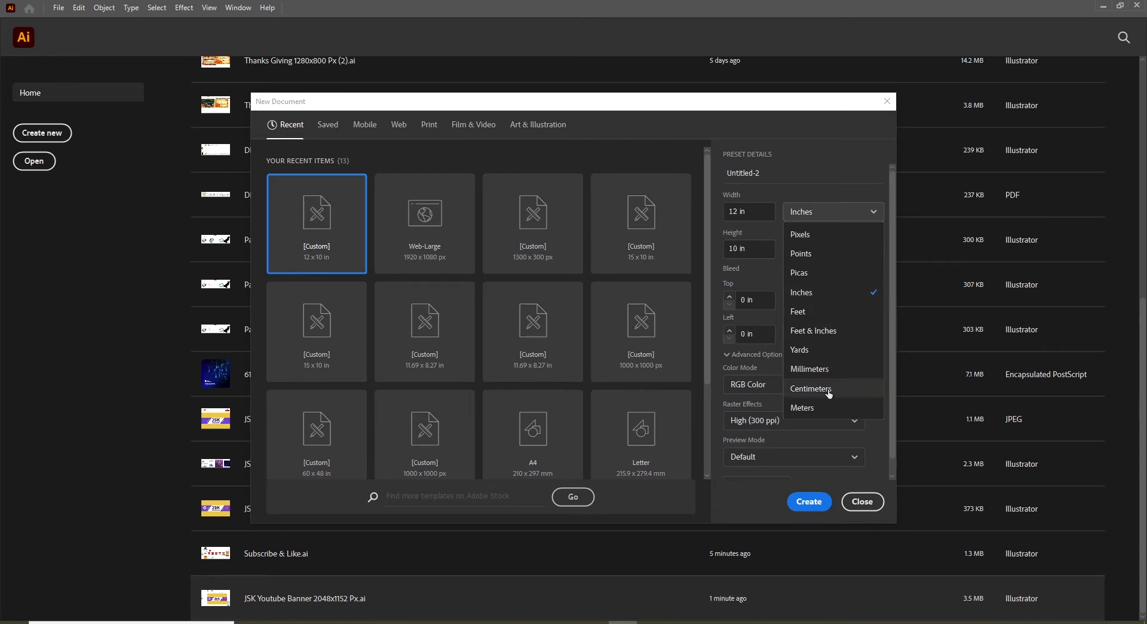
- Create a portrait document 8 inches wide and 12 inches high with one artboard
{"action": "left_click", "coordinate": [831, 294]}
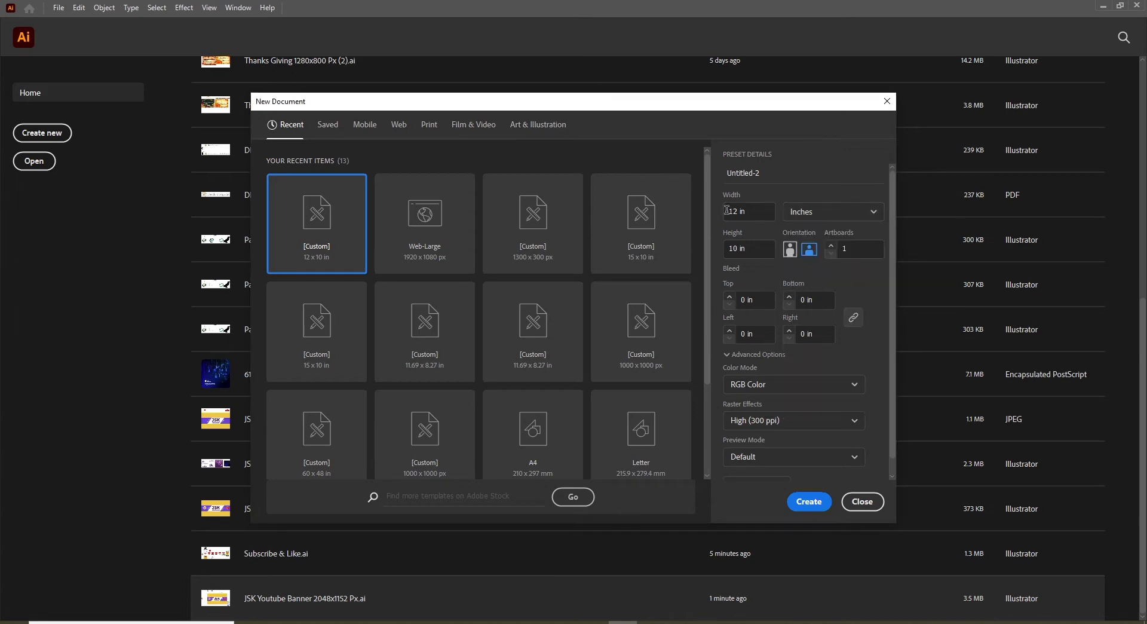
{"action": "left_click", "coordinate": [739, 210]}
{"action": "key", "text": "BackSpace"}
{"action": "key", "text": "BackSpace"}
{"action": "type", "text": "8"}
{"action": "left_click", "coordinate": [737, 248]}
{"action": "key", "text": "BackSpace"}
{"action": "key", "text": "BackSpace"}
{"action": "type", "text": "12"}
{"action": "left_click", "coordinate": [790, 253]}
{"action": "left_click", "coordinate": [841, 248]}
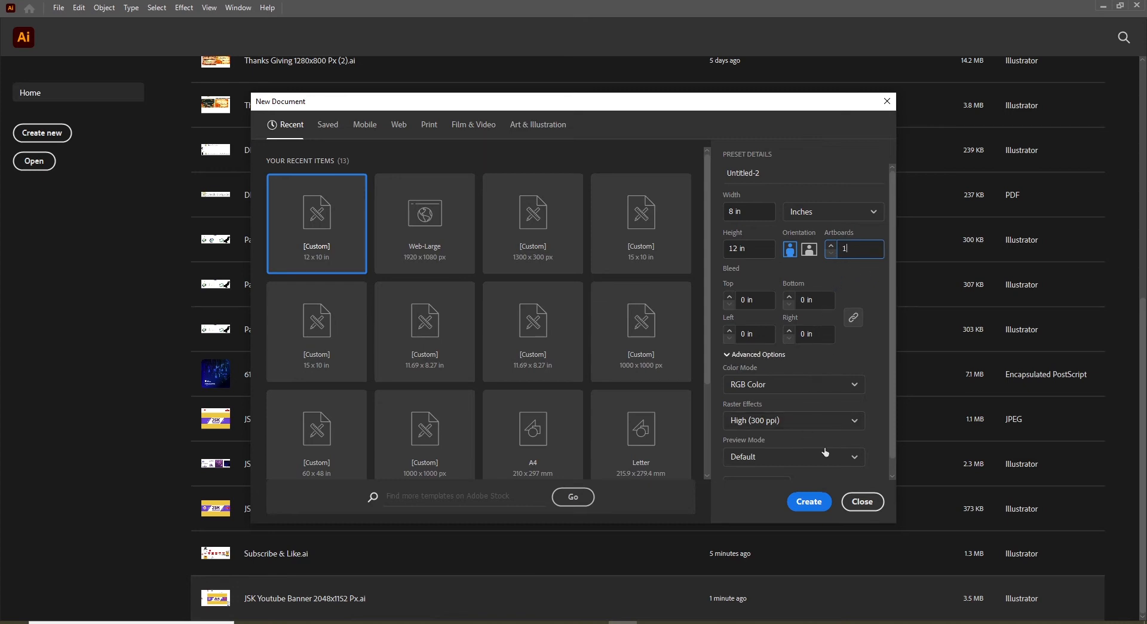
{"action": "left_click", "coordinate": [810, 502]}
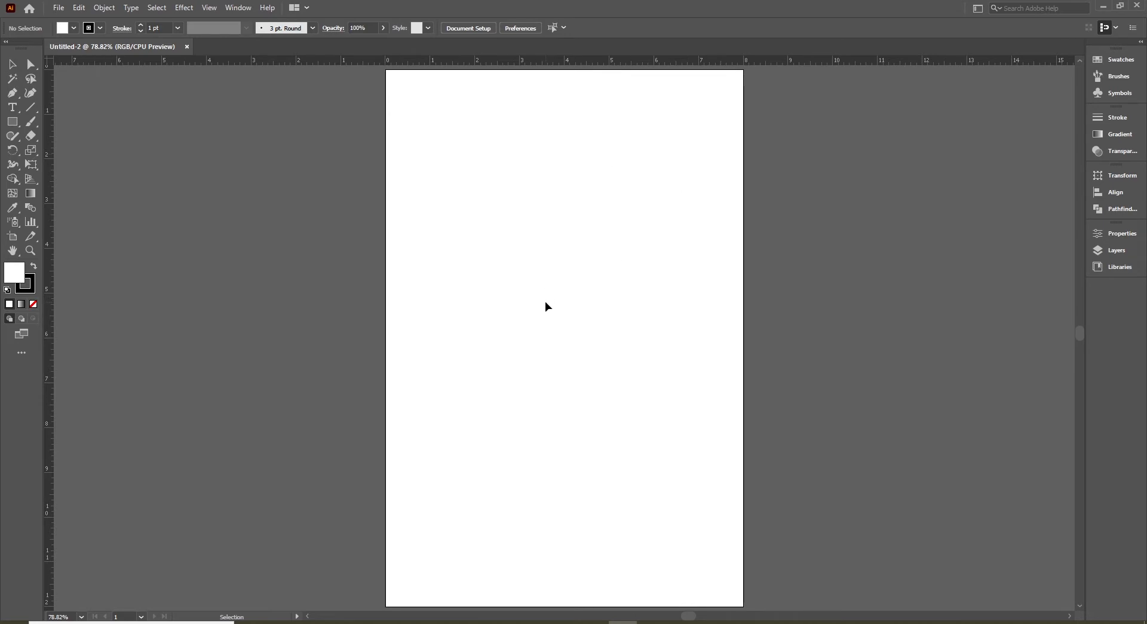
- Replace the document with a new 8 x 12 inch one containing four artboards, with rulers shown
{"action": "key", "text": "ctrl+w"}
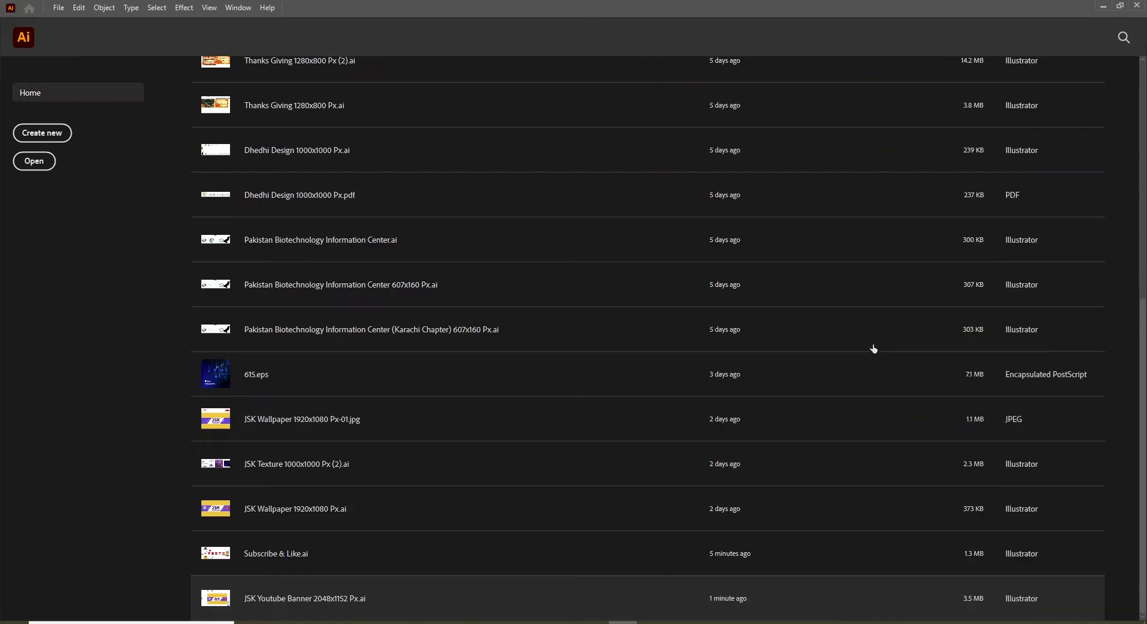
{"action": "key", "text": "ctrl+n"}
{"action": "left_click", "coordinate": [852, 245]}
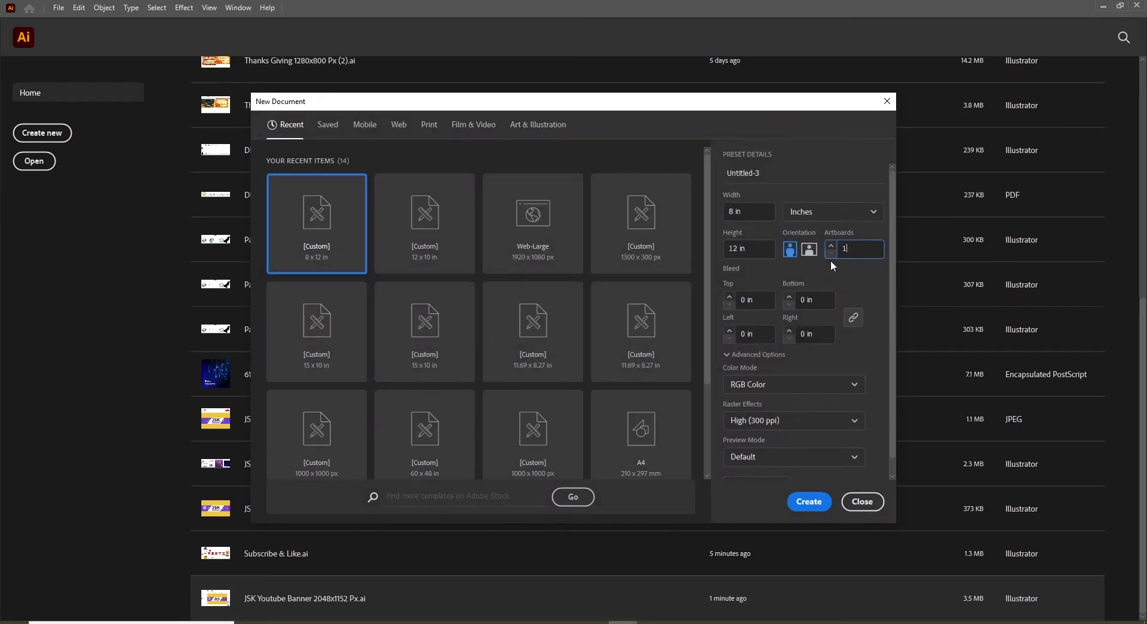
{"action": "left_click", "coordinate": [830, 247]}
{"action": "left_click", "coordinate": [809, 503]}
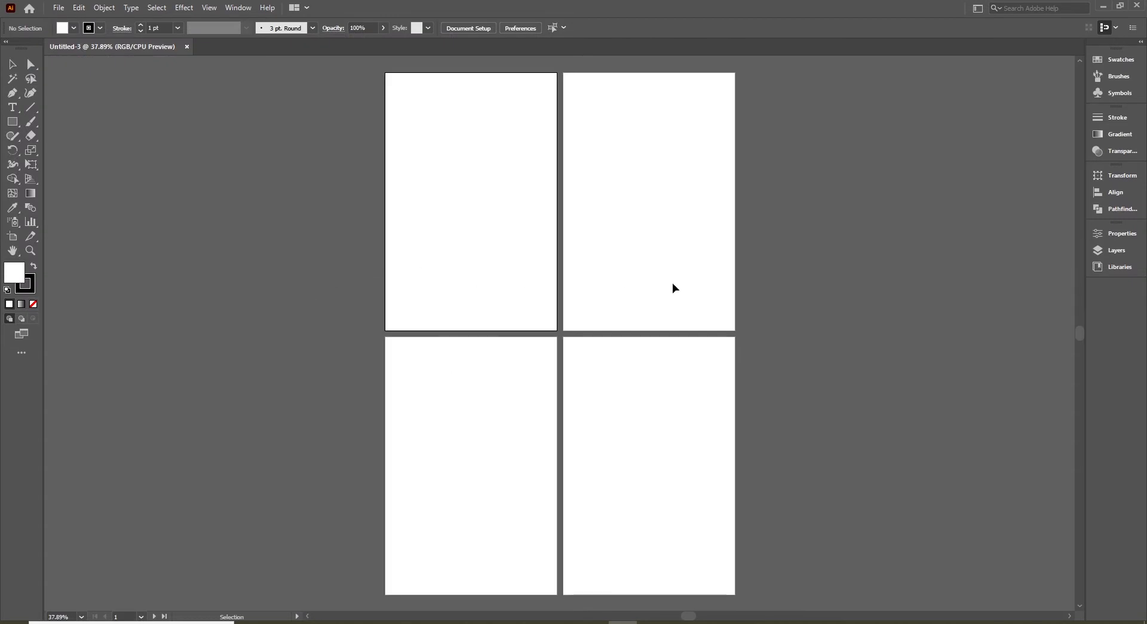
{"action": "key", "text": "ctrl+r"}
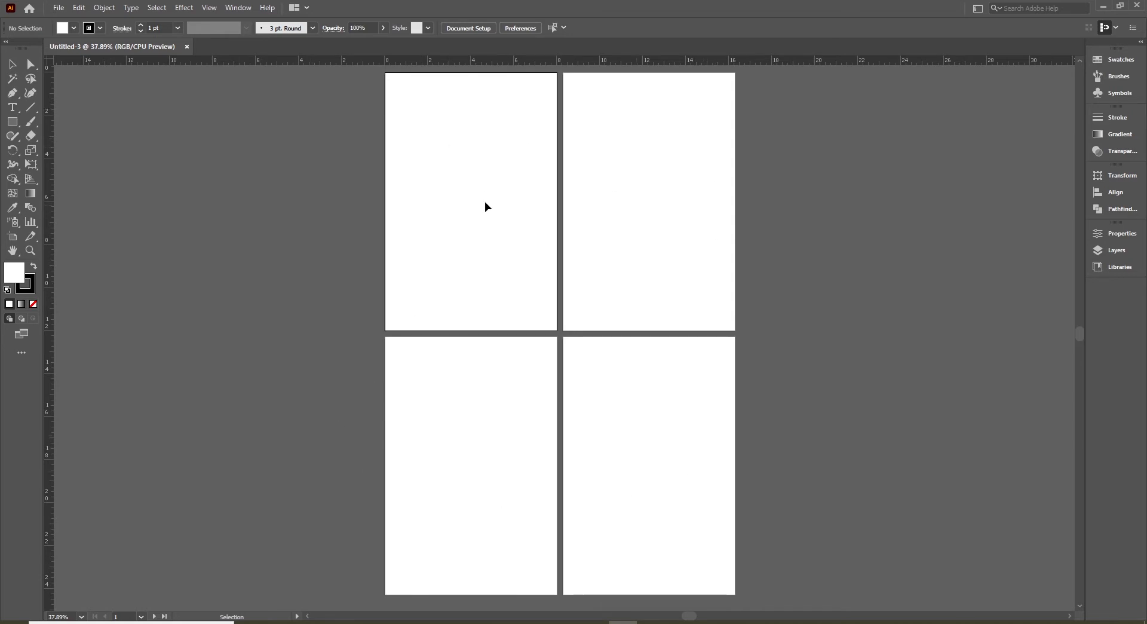
- Close the four-artboard document and set up a new 8 x 12 inch document with one artboard
{"action": "key", "text": "a"}
{"action": "key", "text": "ctrl+w"}
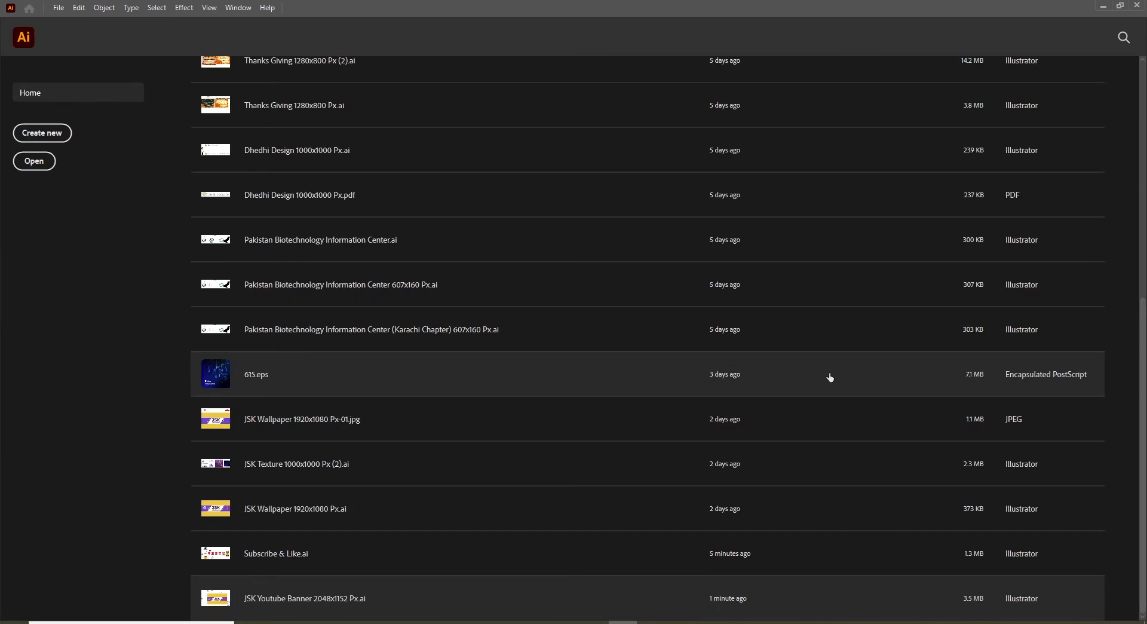
{"action": "key", "text": "ctrl+n"}
{"action": "left_click", "coordinate": [831, 254]}
{"action": "left_click", "coordinate": [831, 254]}
{"action": "left_click", "coordinate": [831, 254]}
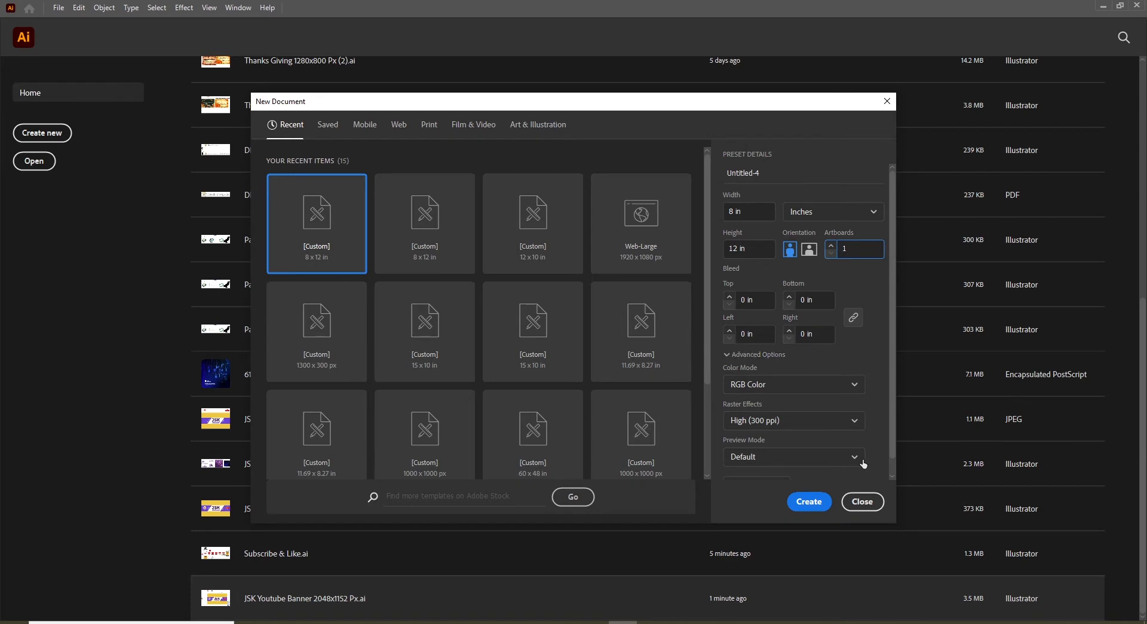
- Keep RGB Color and High (300 ppi) raster effects for the new document and create it
{"action": "left_click", "coordinate": [786, 386]}
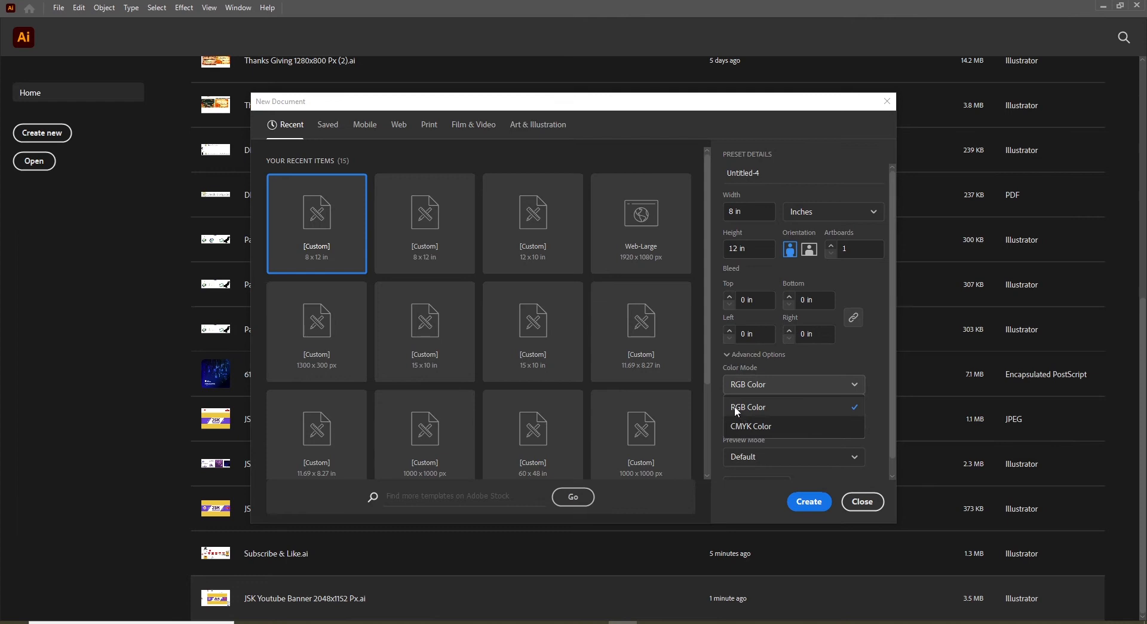
{"action": "left_click", "coordinate": [797, 412]}
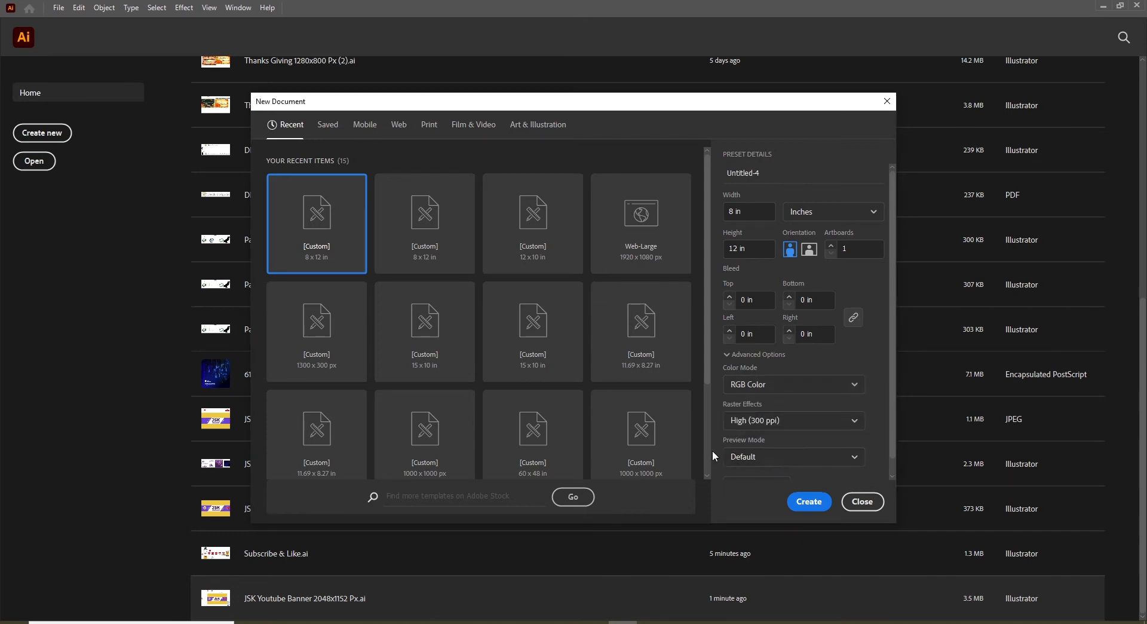
{"action": "left_click", "coordinate": [812, 426]}
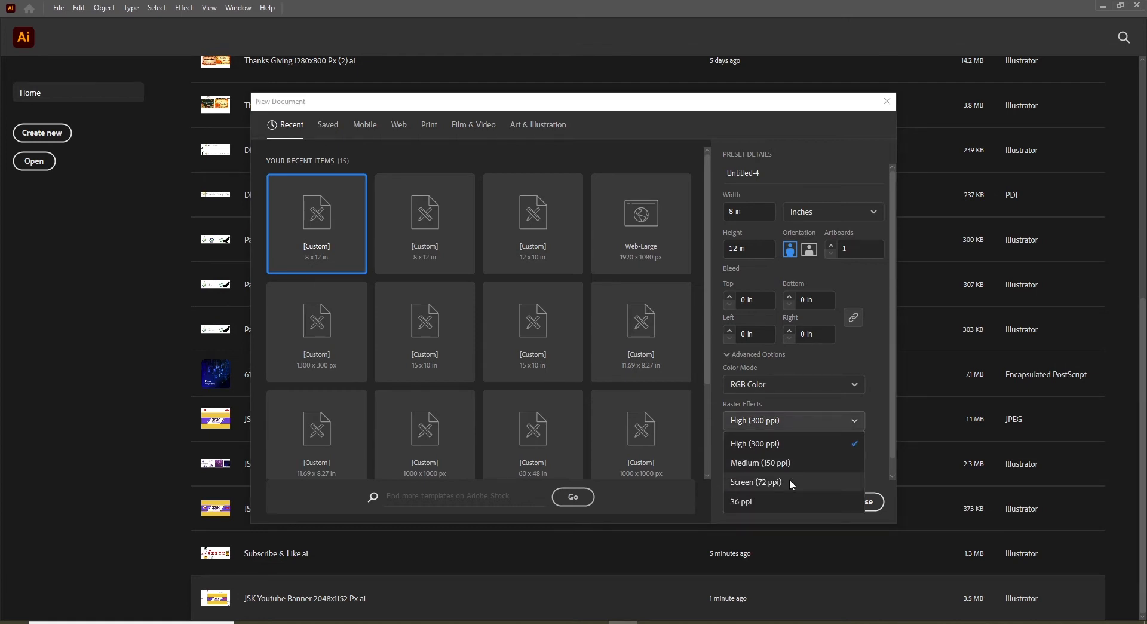
{"action": "left_click", "coordinate": [804, 439]}
{"action": "scroll", "coordinate": [862, 449], "scroll_direction": "down", "scroll_amount": 1}
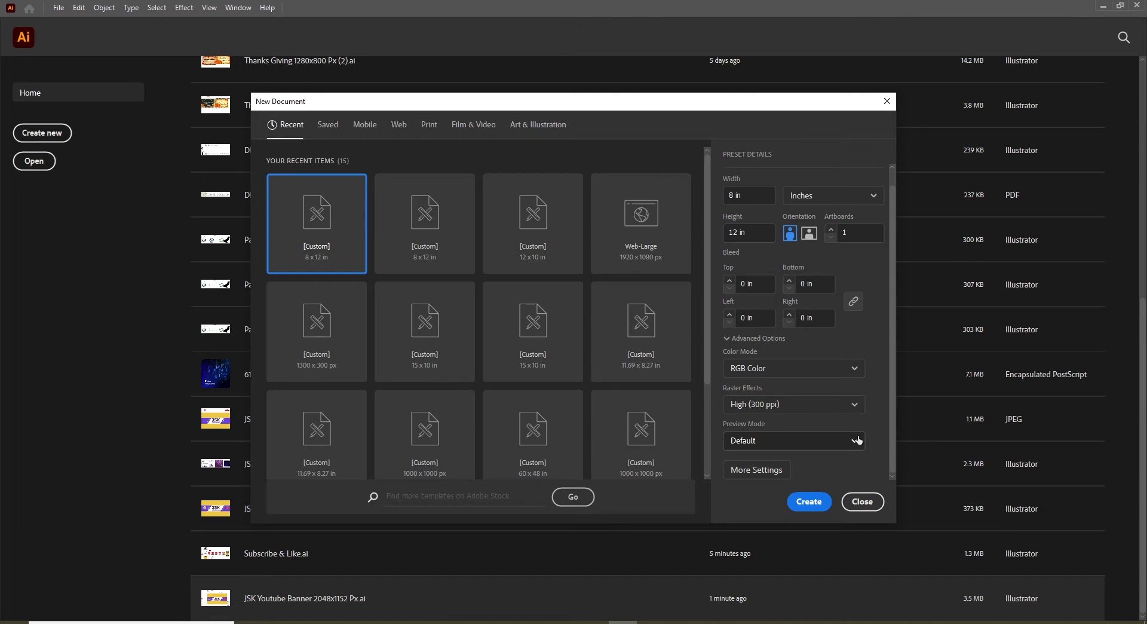
{"action": "left_click", "coordinate": [806, 504]}
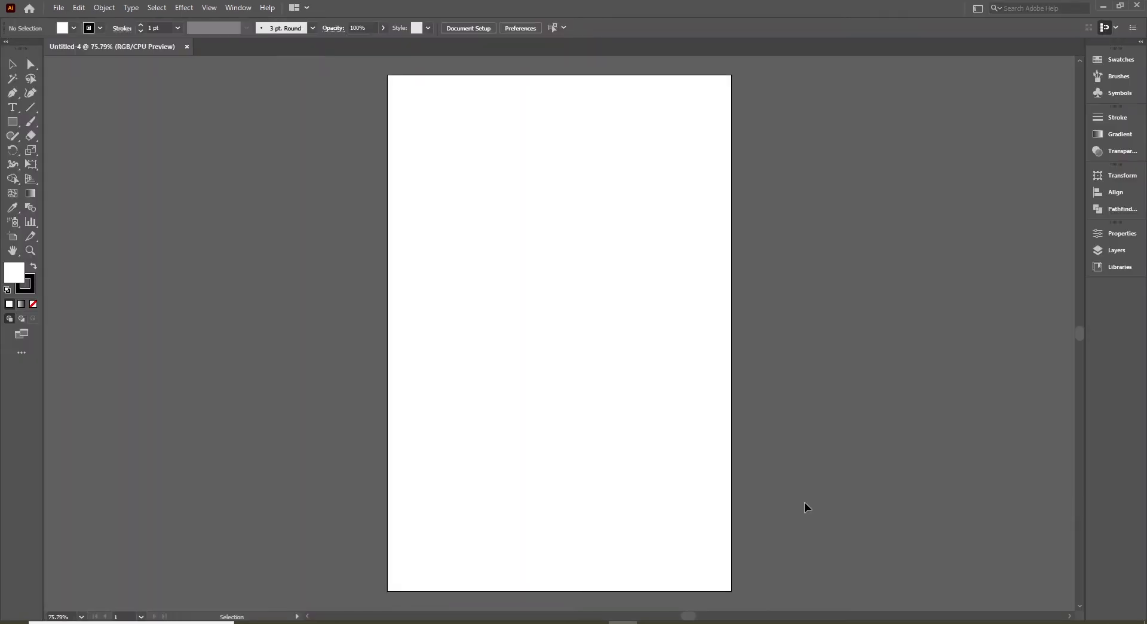
- Show the rulers and fit the artboard to the window
{"action": "key", "text": "ctrl+r"}
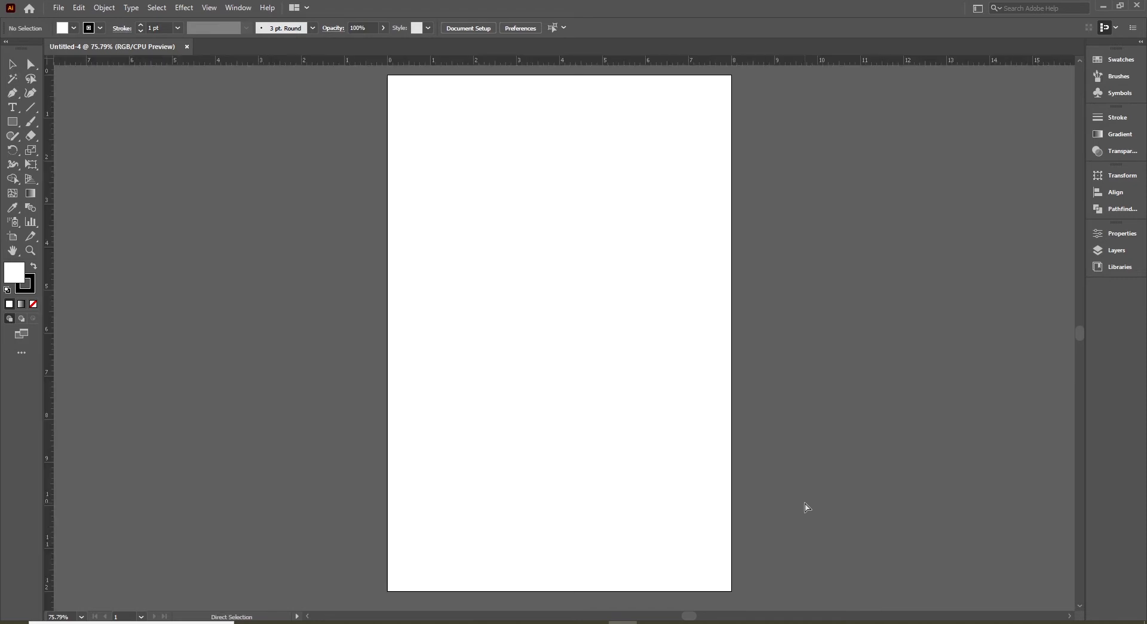
{"action": "key", "text": "ctrl+0"}
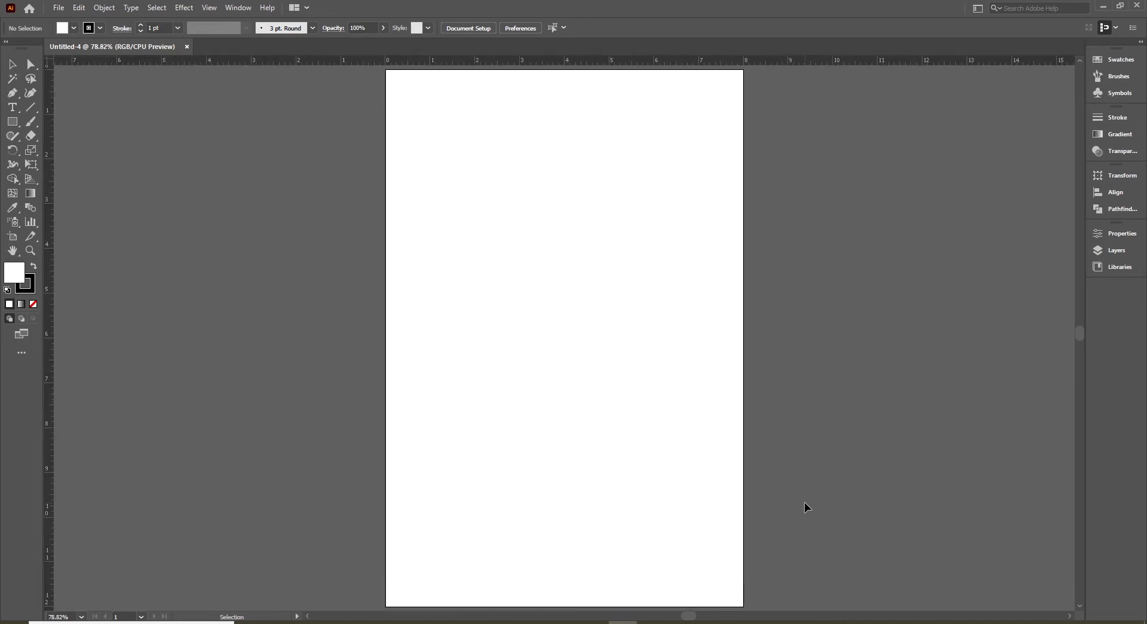
- Try the single-column tool layout, restore two columns, and switch the toolbar to the Basic set
{"action": "left_click", "coordinate": [7, 43]}
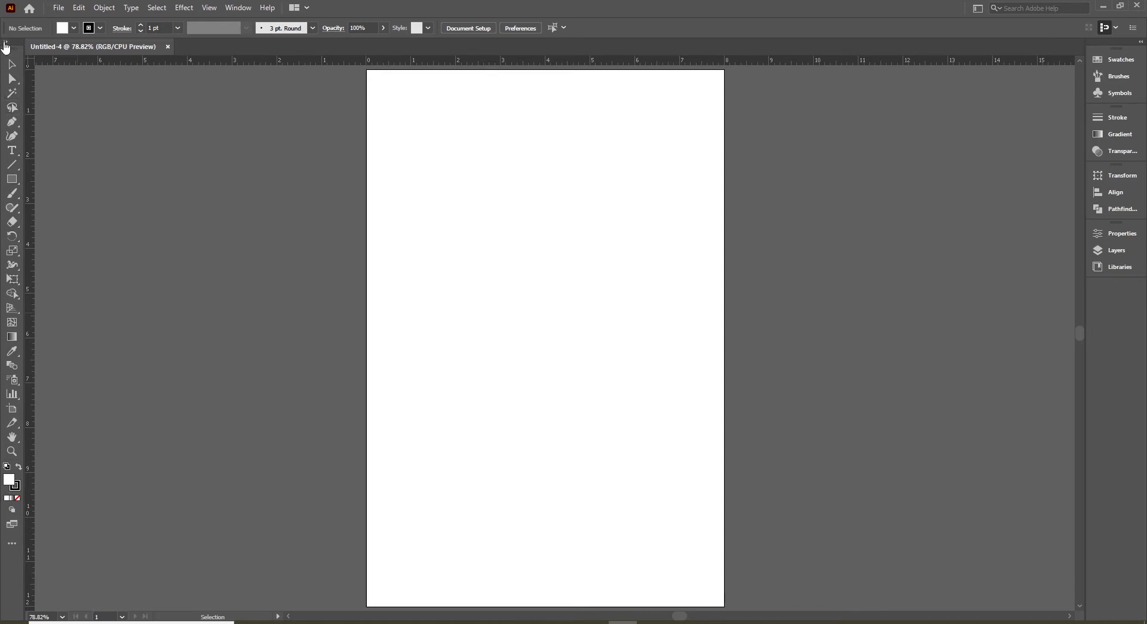
{"action": "left_click", "coordinate": [6, 42]}
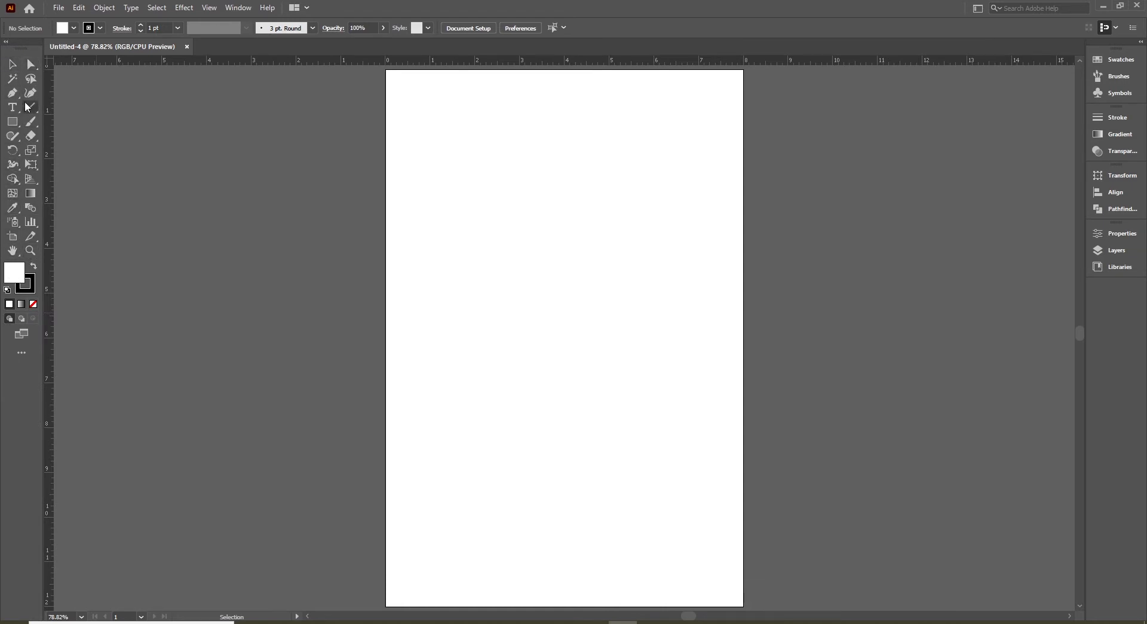
{"action": "left_click", "coordinate": [237, 8]}
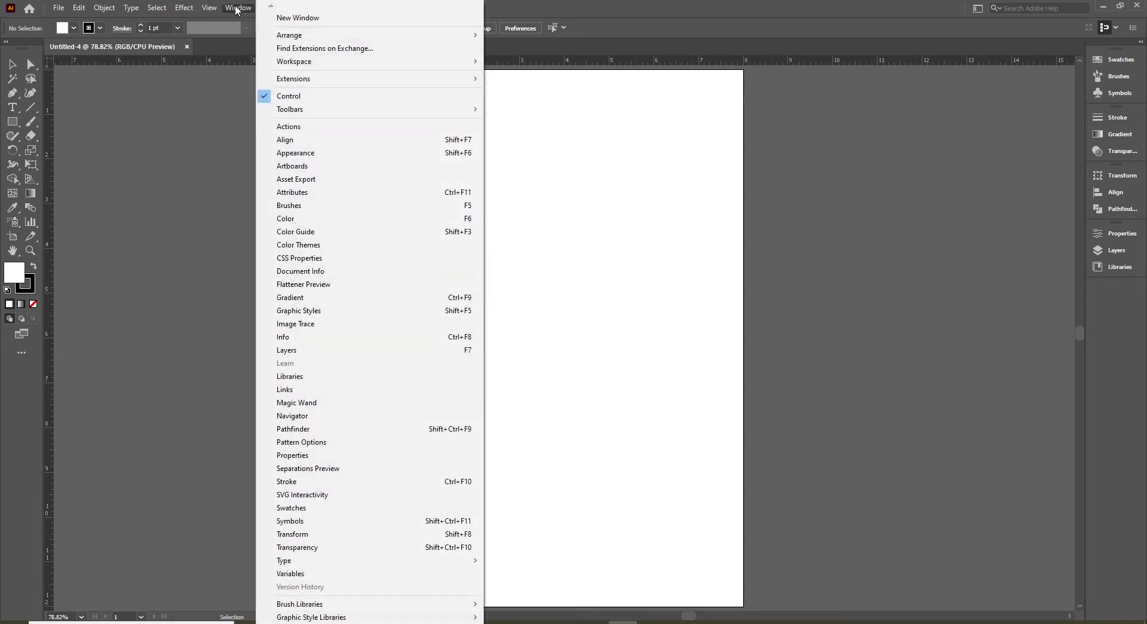
{"action": "mouse_move", "coordinate": [294, 112]}
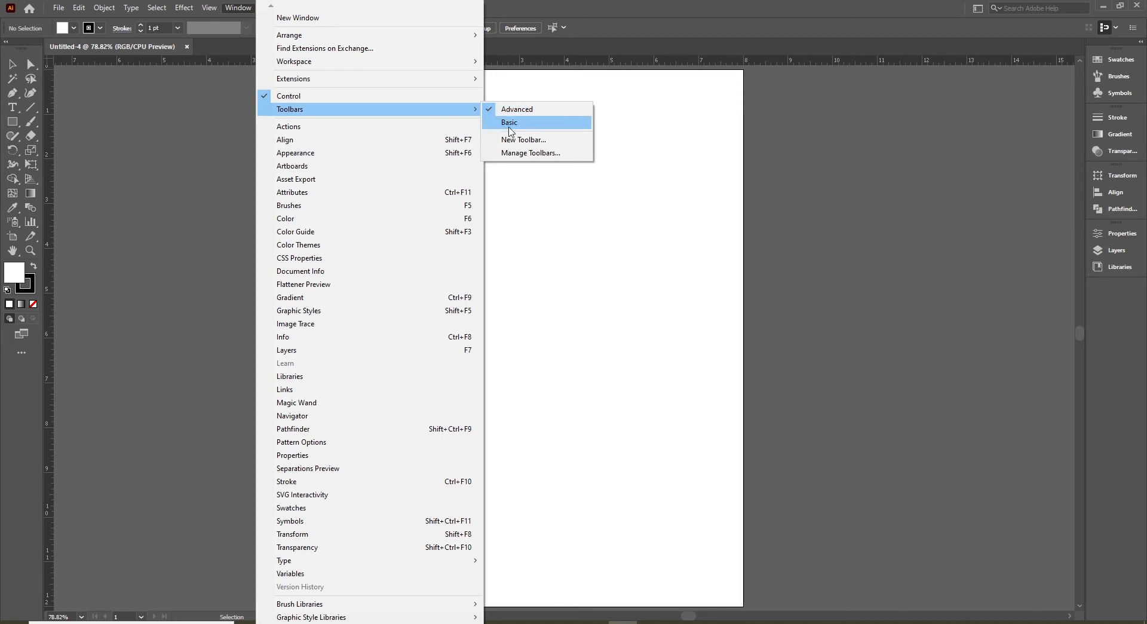
{"action": "left_click", "coordinate": [528, 123]}
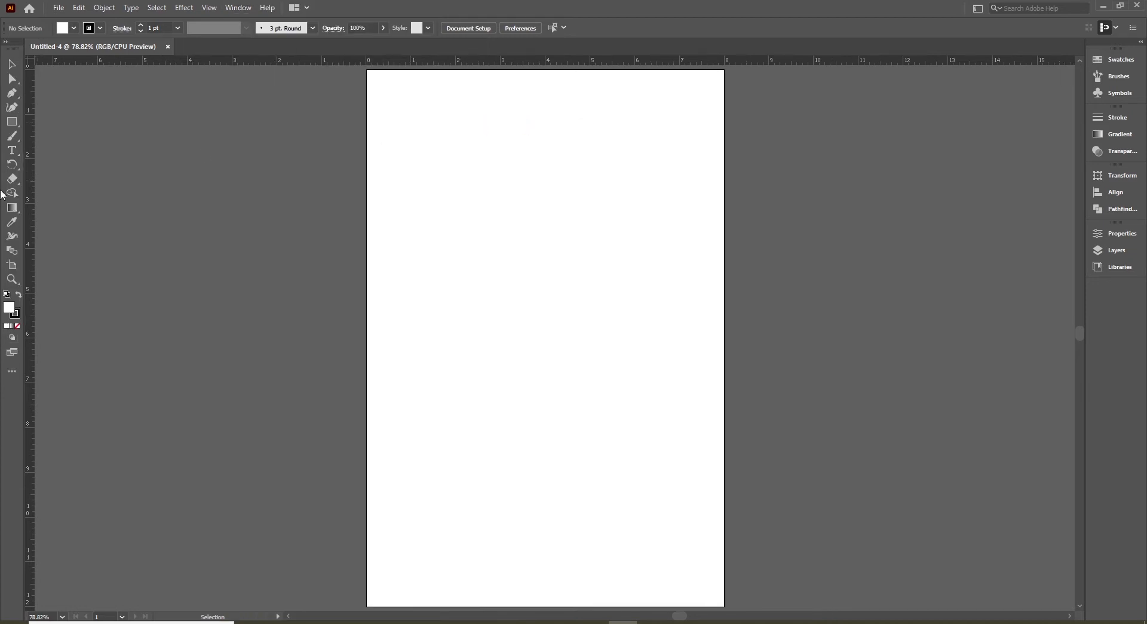
- Switch the toolbar back to the Advanced set
{"action": "left_click", "coordinate": [238, 8]}
{"action": "mouse_move", "coordinate": [349, 120]}
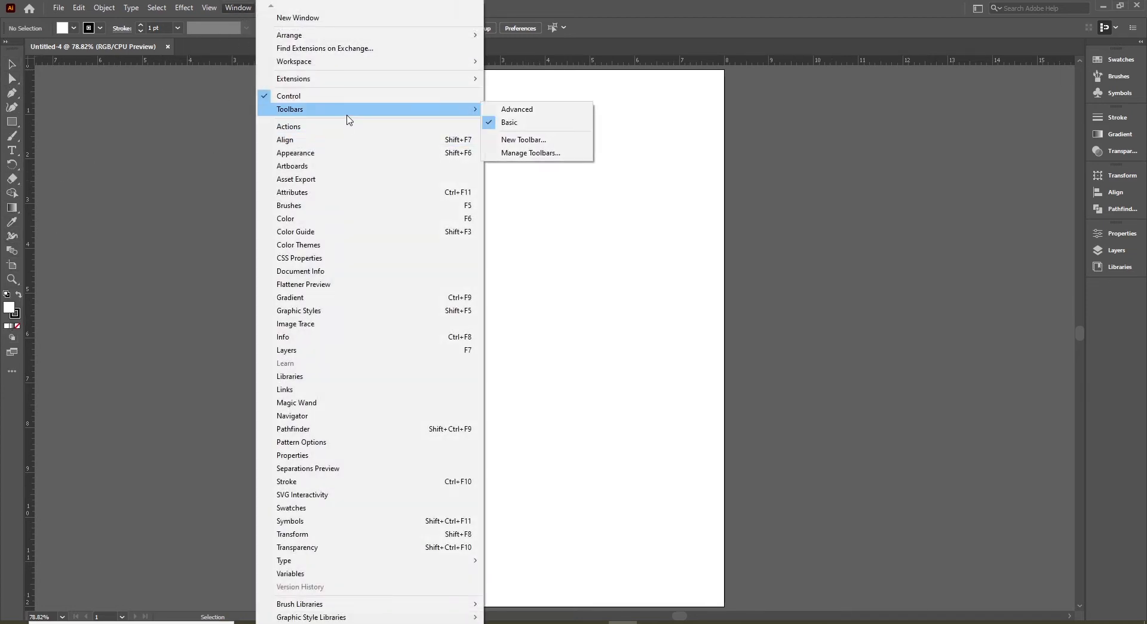
{"action": "left_click", "coordinate": [559, 110]}
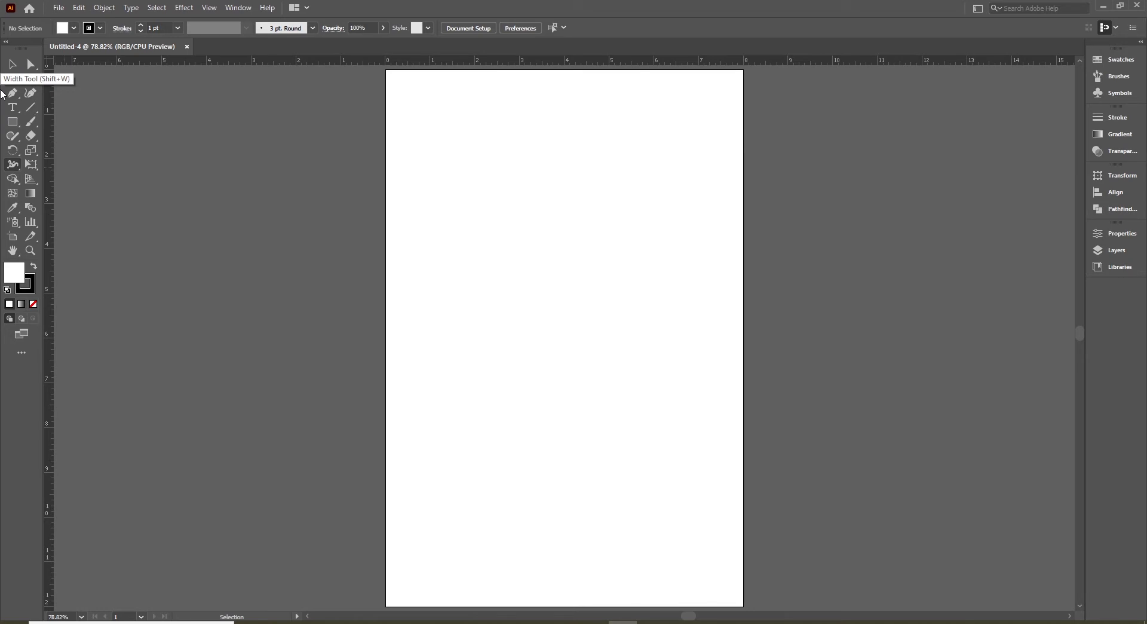
- Examine the Swatches, Brushes, Symbols, Stroke, Gradient and Transparency panels one after another
{"action": "left_click", "coordinate": [1120, 63]}
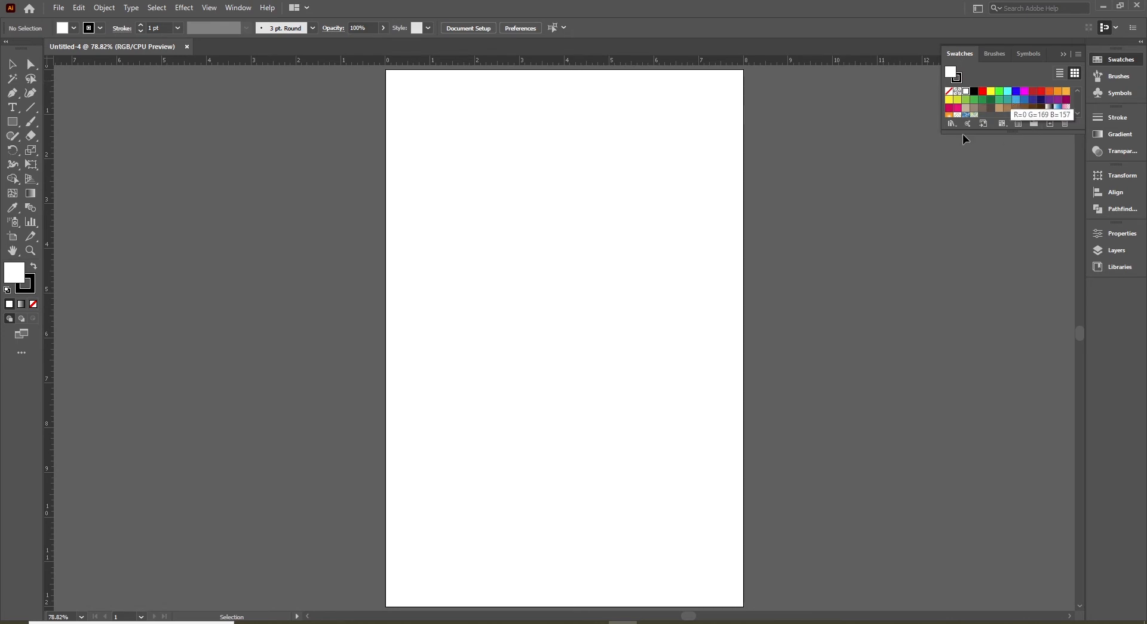
{"action": "left_click", "coordinate": [1119, 76]}
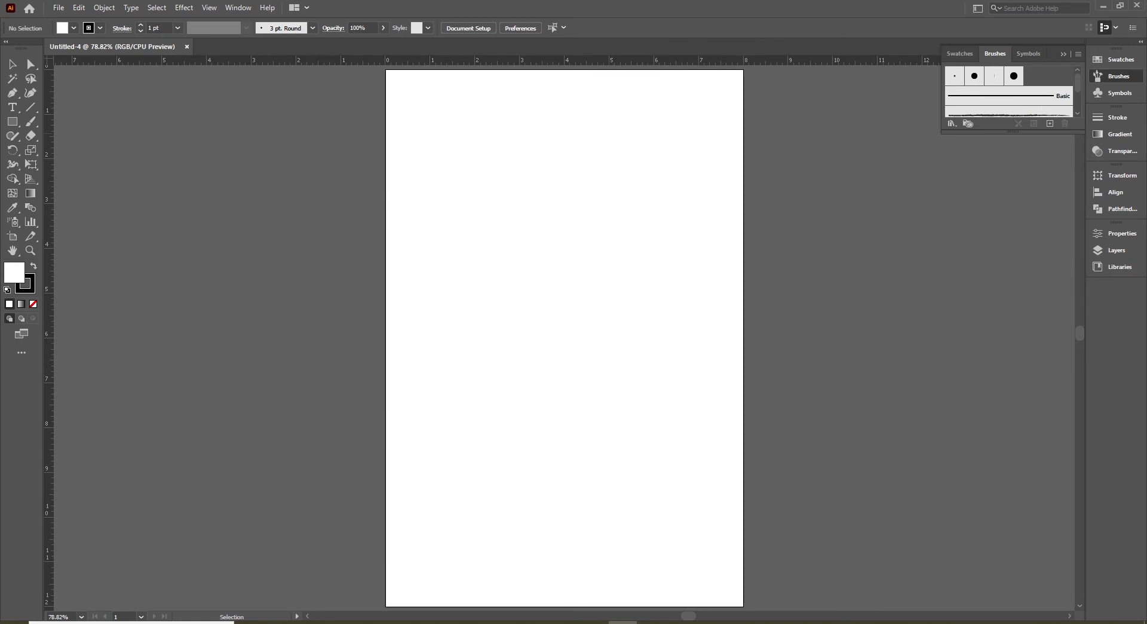
{"action": "left_click", "coordinate": [1124, 94]}
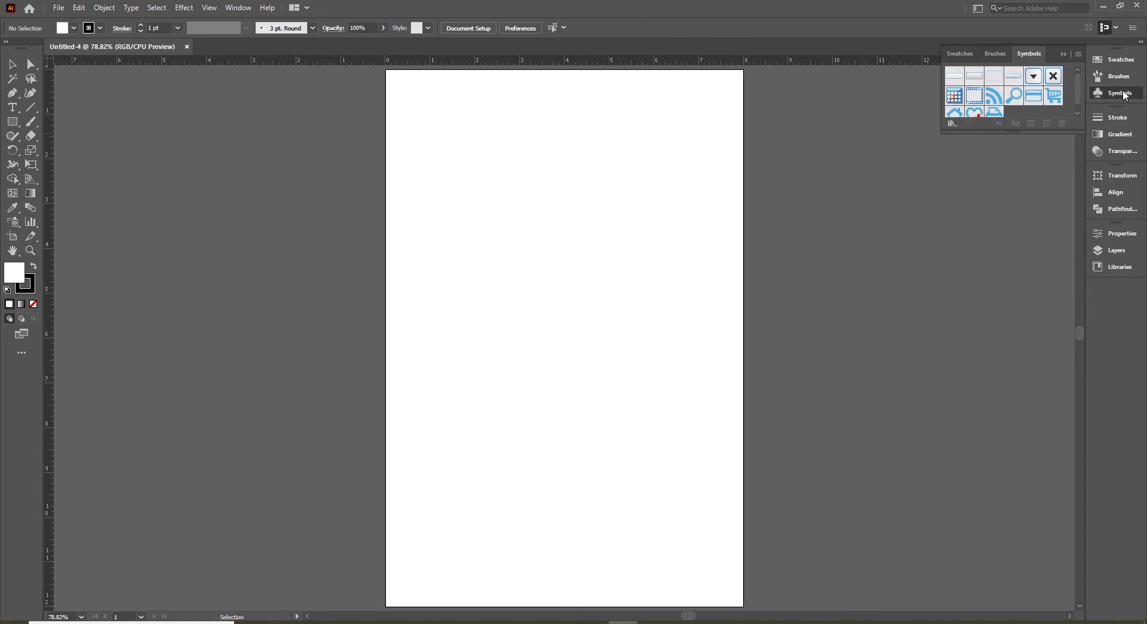
{"action": "left_click", "coordinate": [1117, 119]}
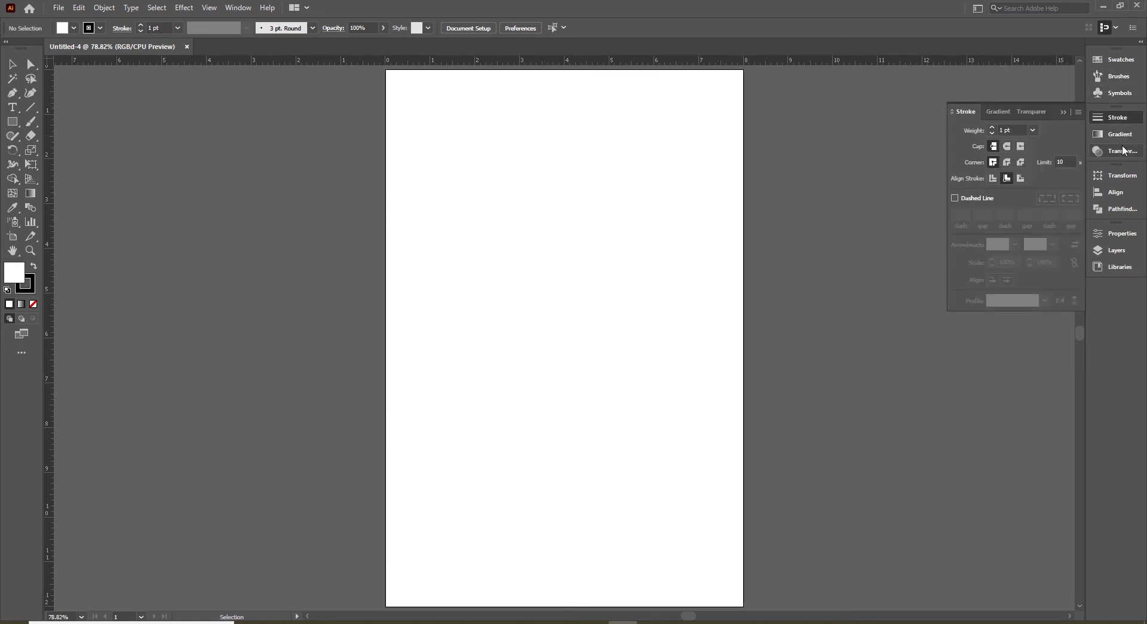
{"action": "left_click", "coordinate": [1121, 135]}
{"action": "left_click", "coordinate": [1122, 151]}
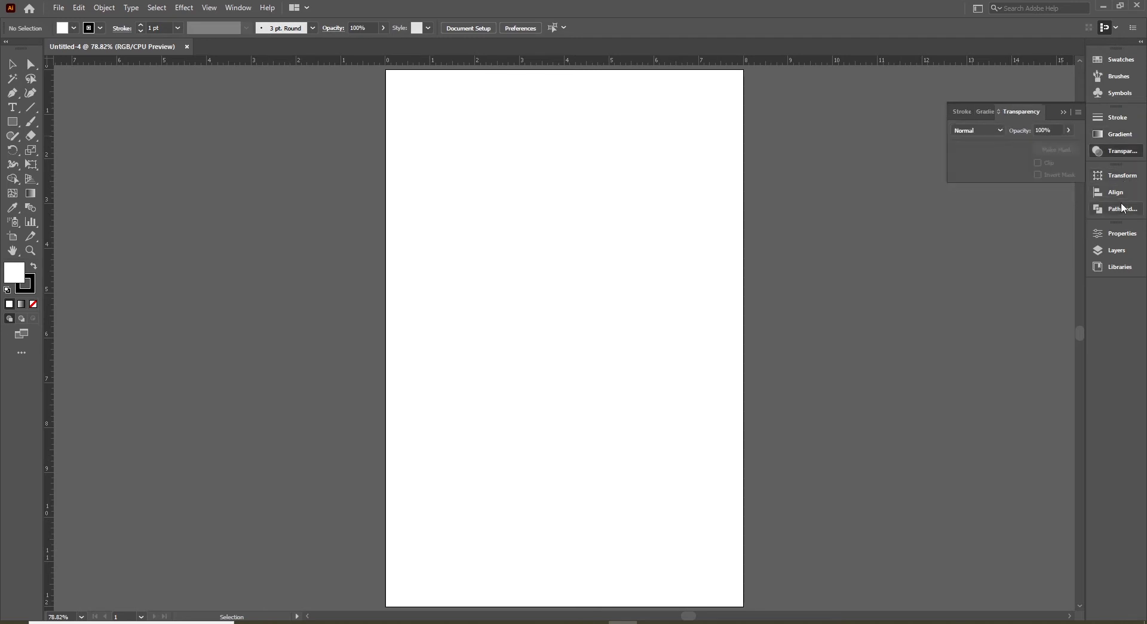
{"action": "left_click", "coordinate": [1123, 151]}
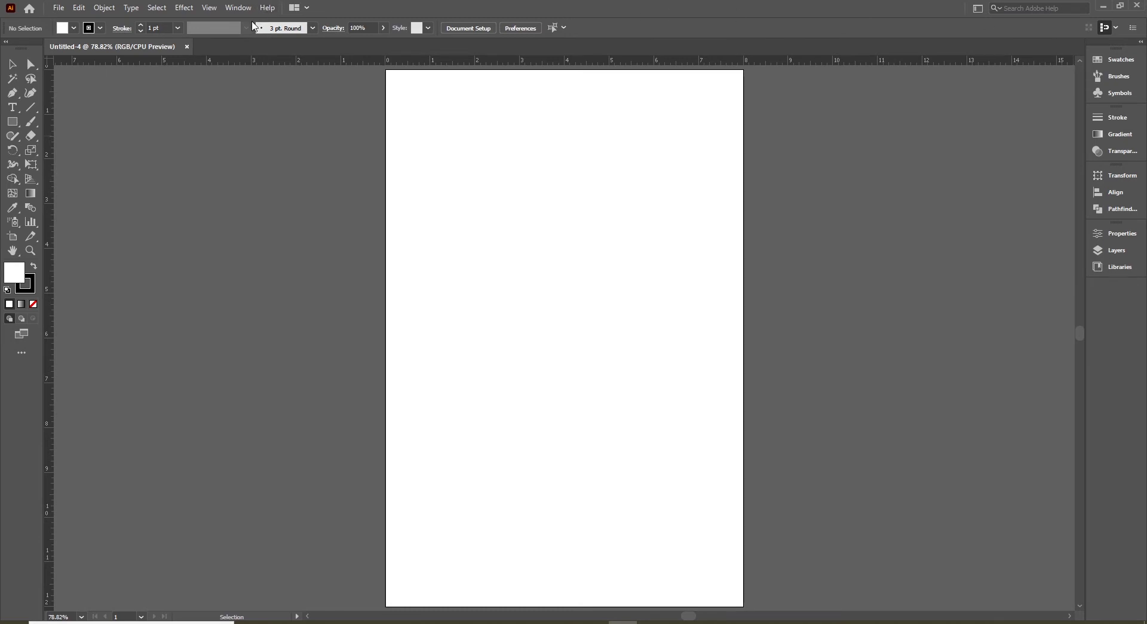
- Display the Navigator and Info panel group and dock it as icons below Libraries
{"action": "left_click", "coordinate": [237, 9]}
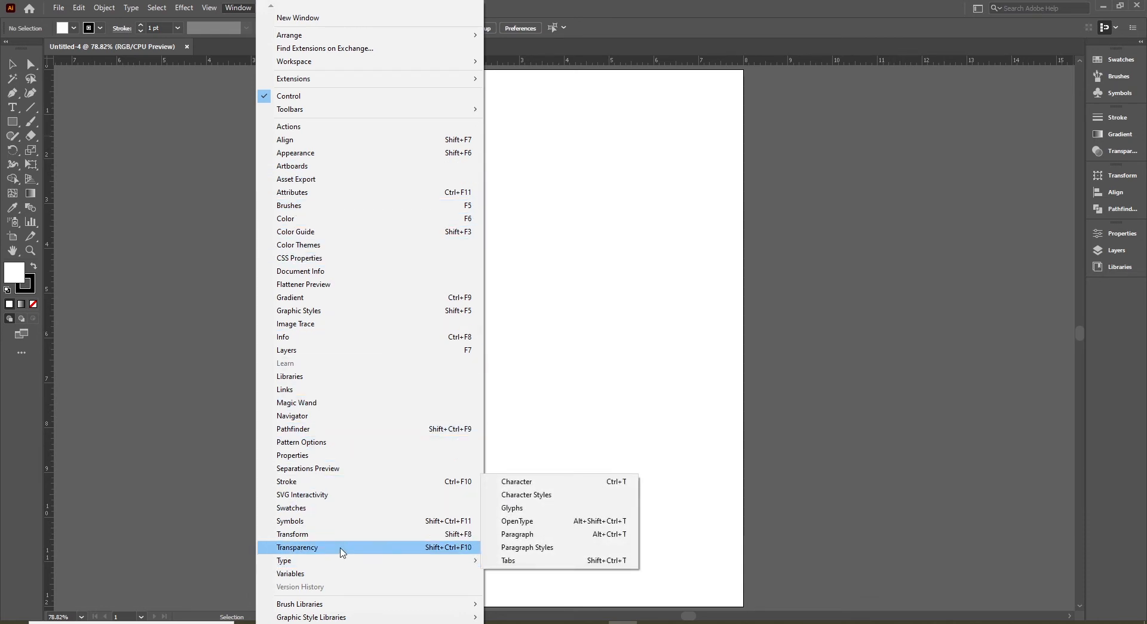
{"action": "left_click", "coordinate": [340, 420]}
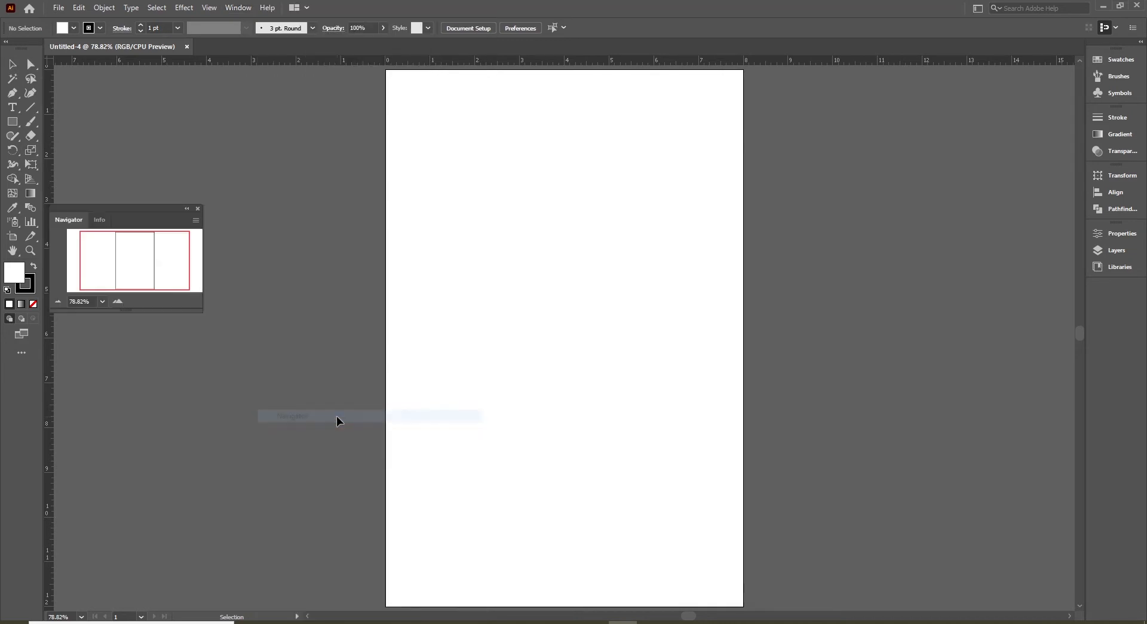
{"action": "left_click_drag", "start_coordinate": [75, 220], "coordinate": [180, 207]}
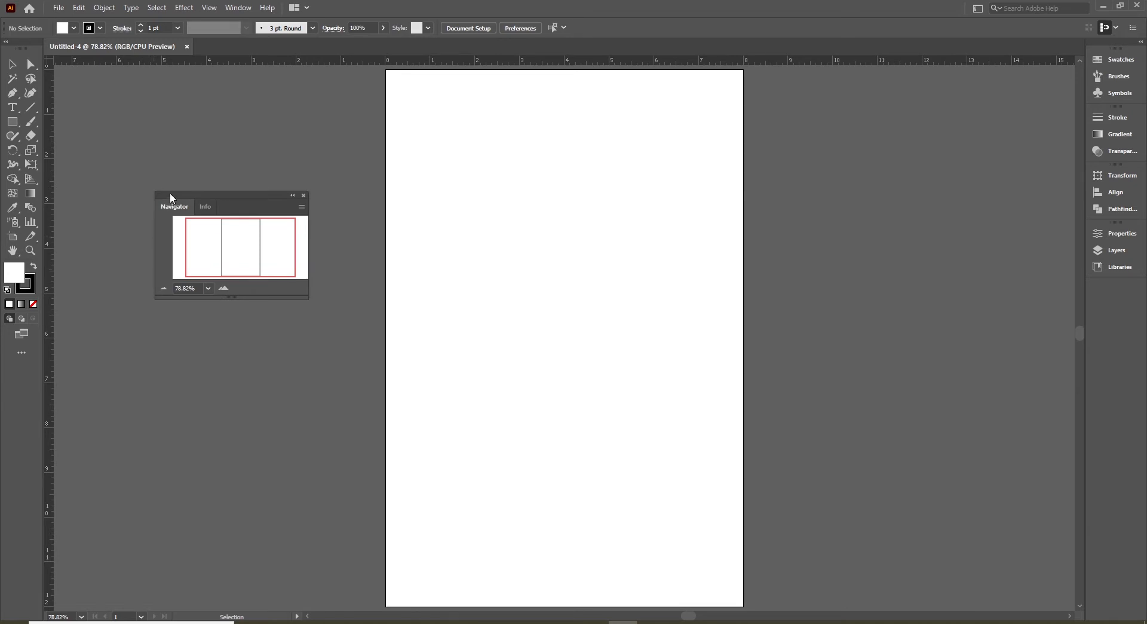
{"action": "left_click_drag", "start_coordinate": [164, 196], "coordinate": [1100, 284]}
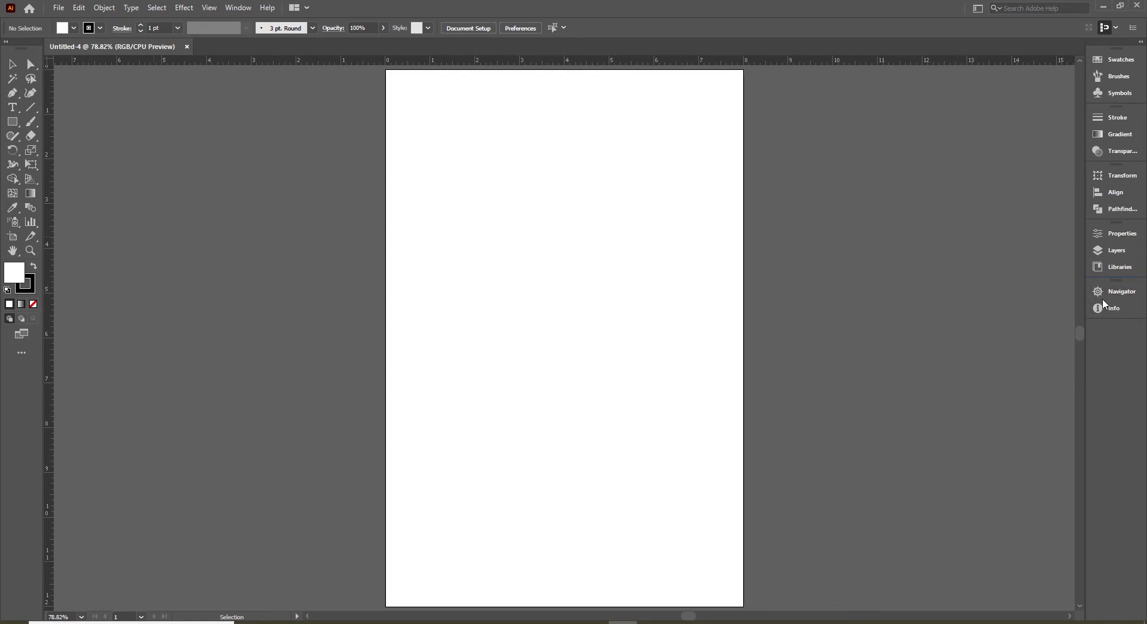
{"action": "right_click", "coordinate": [1116, 285]}
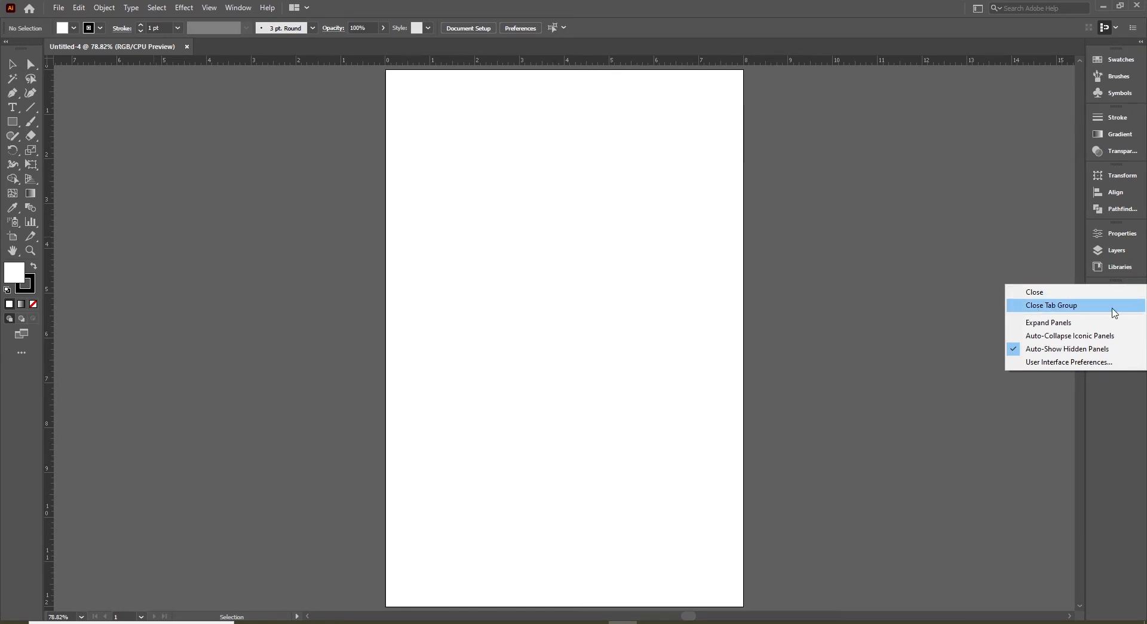
{"action": "left_click", "coordinate": [1131, 407]}
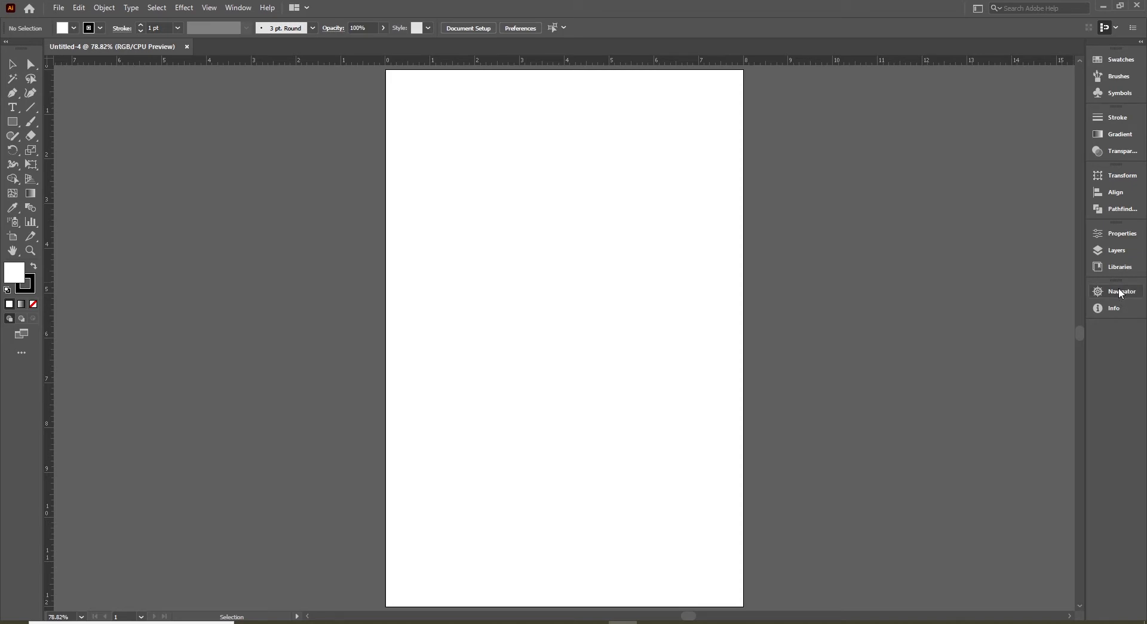
- Pull the Navigator and Info panel group out of the dock and close it
{"action": "left_click_drag", "start_coordinate": [1121, 293], "coordinate": [883, 304]}
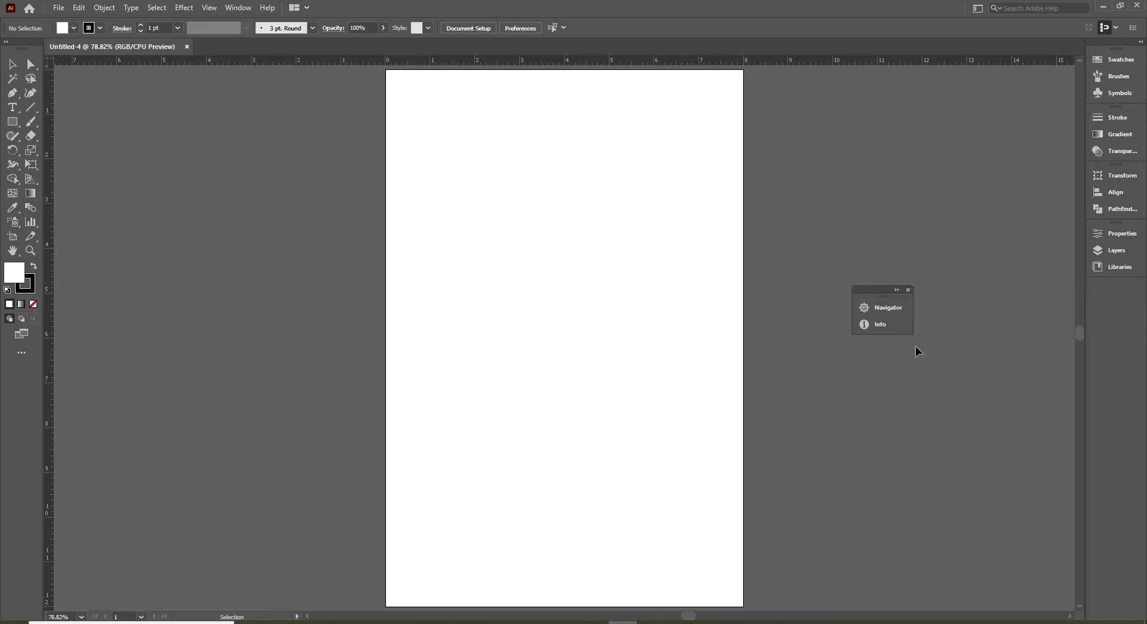
{"action": "left_click", "coordinate": [909, 290]}
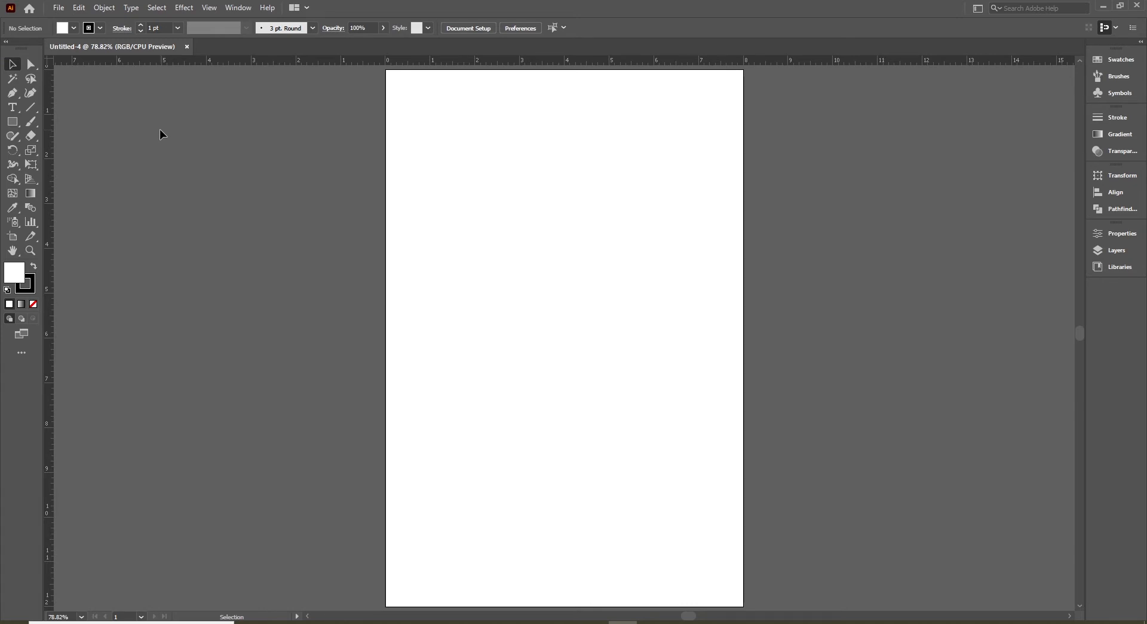
- Examine the two selection tools and the tools grouped under the Rectangle, Line Segment and Type tools
{"action": "left_click", "coordinate": [32, 71]}
{"action": "left_click", "coordinate": [12, 67]}
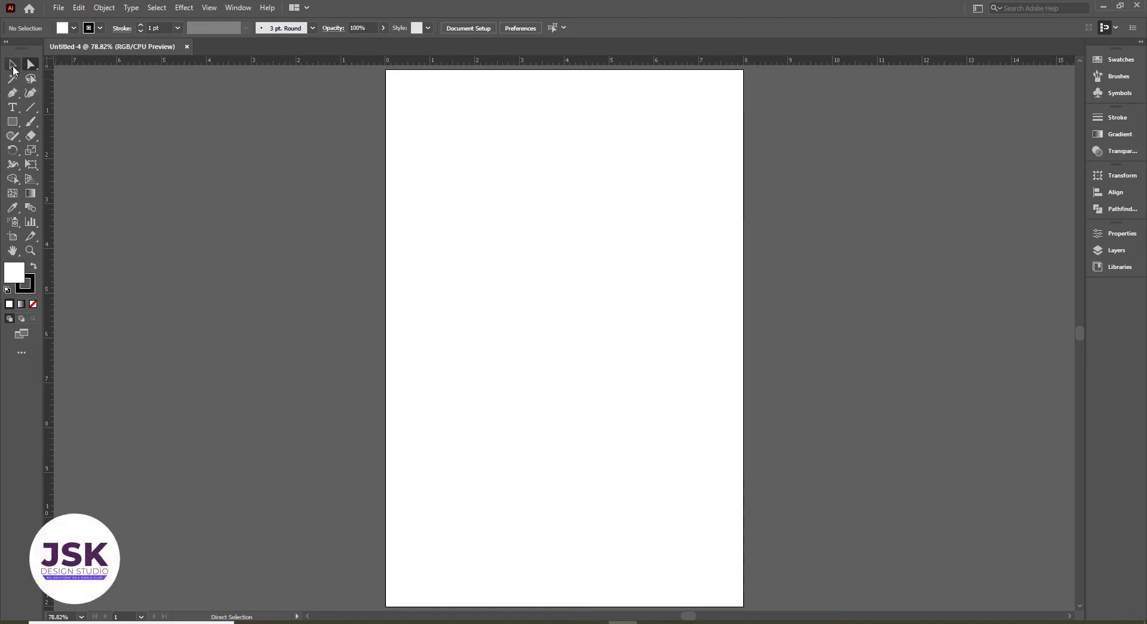
{"action": "left_click", "coordinate": [13, 122]}
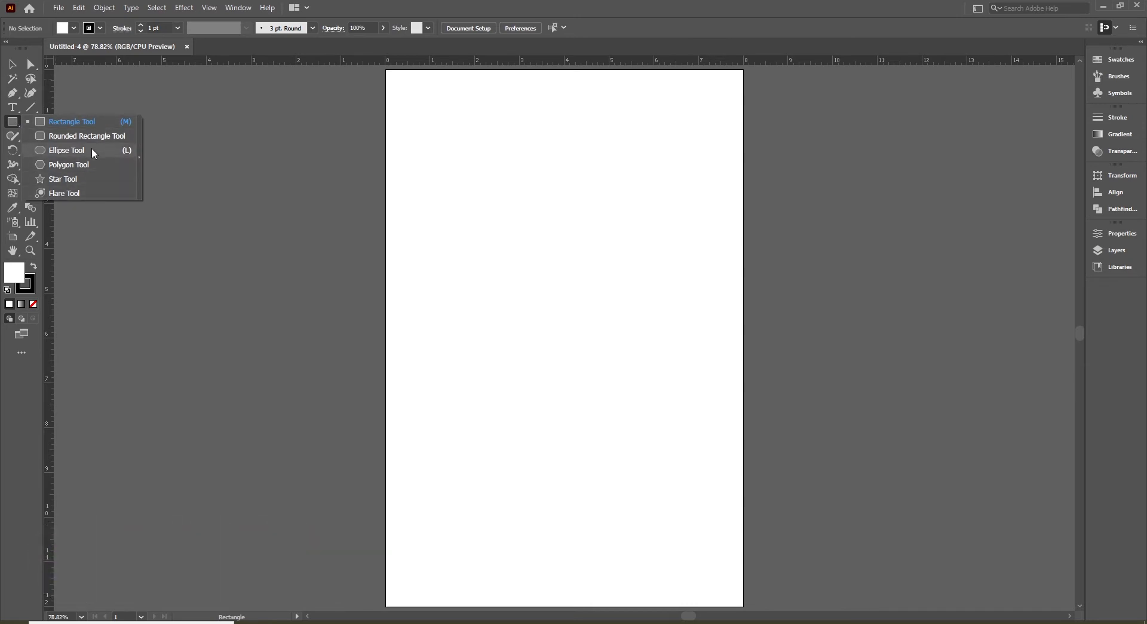
{"action": "left_click", "coordinate": [12, 126]}
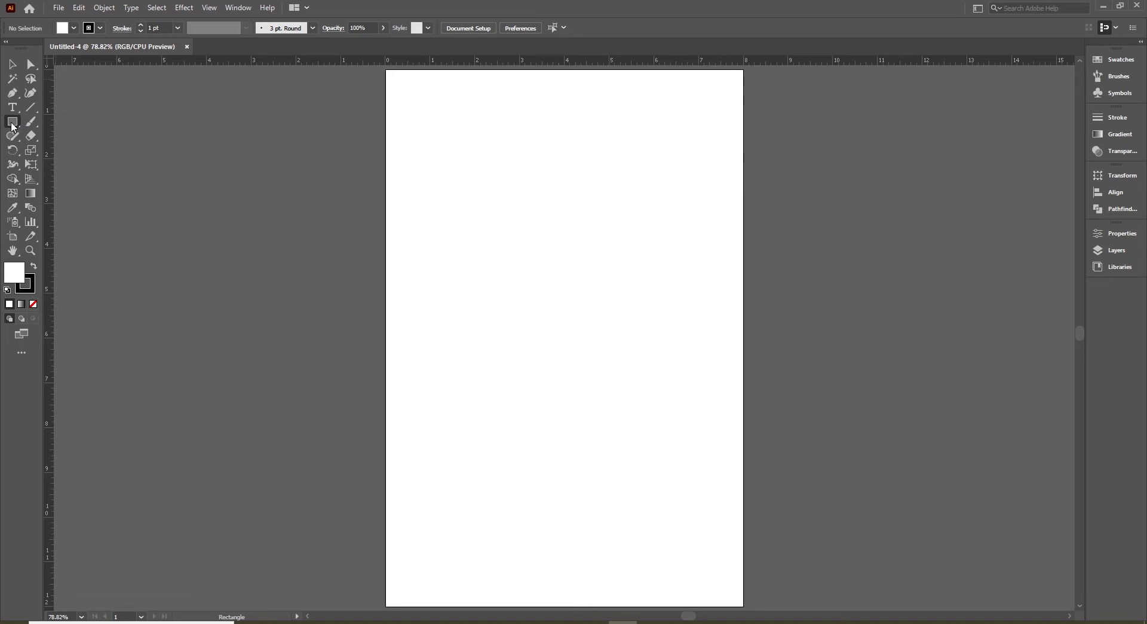
{"action": "left_click", "coordinate": [39, 73]}
{"action": "left_click", "coordinate": [38, 73]}
{"action": "left_click", "coordinate": [31, 108]}
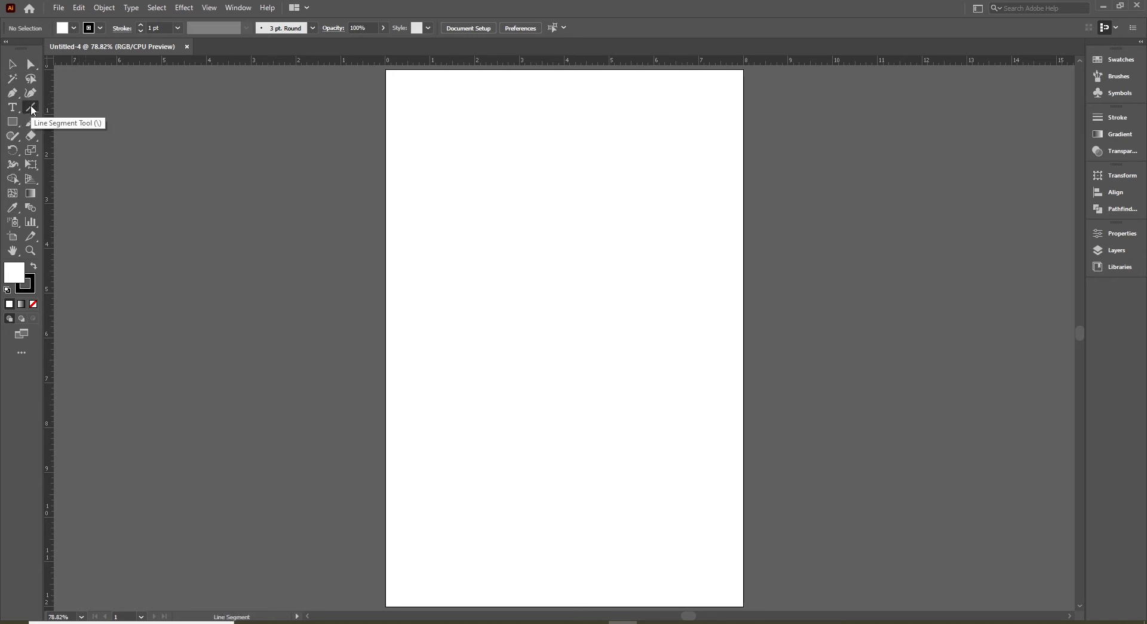
{"action": "left_click", "coordinate": [36, 113]}
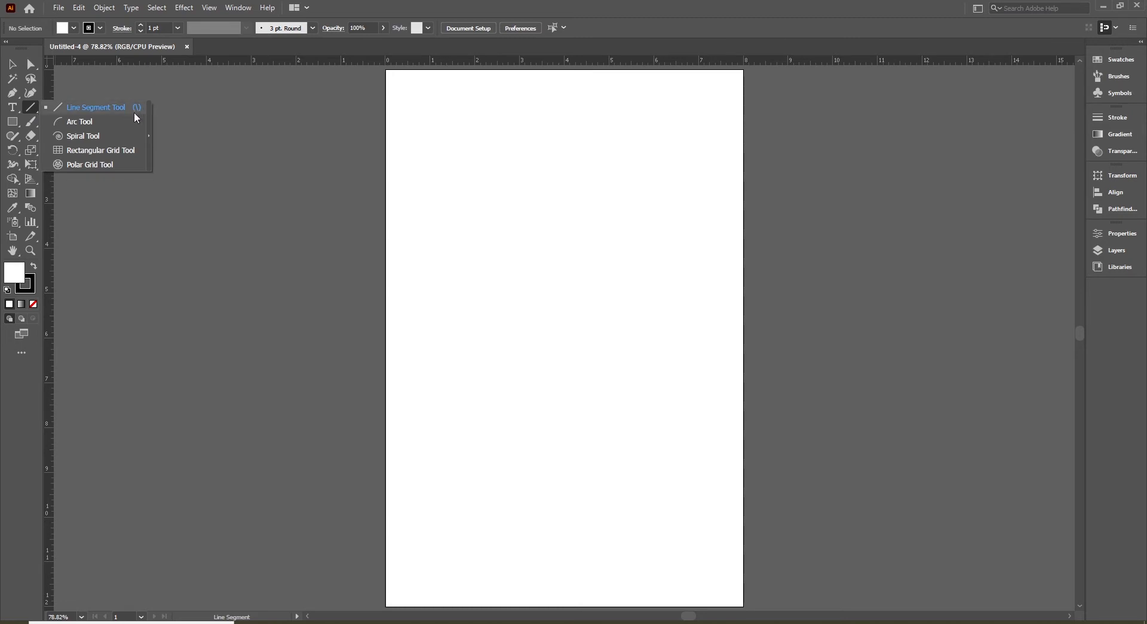
{"action": "left_click", "coordinate": [20, 113]}
{"action": "left_click", "coordinate": [20, 113]}
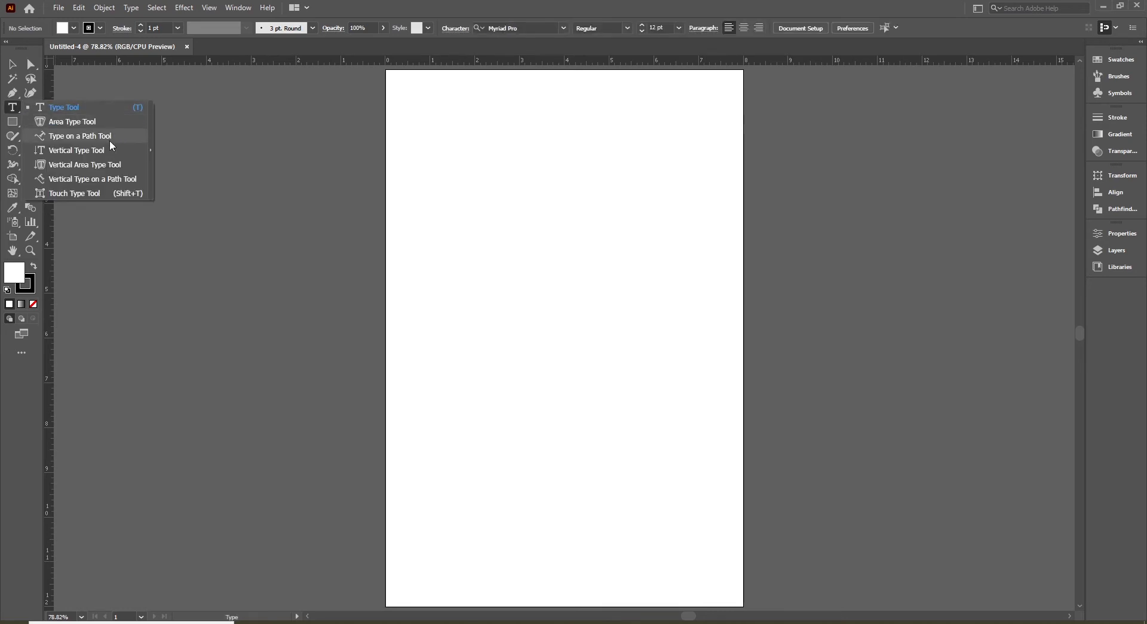
{"action": "left_click", "coordinate": [6, 109]}
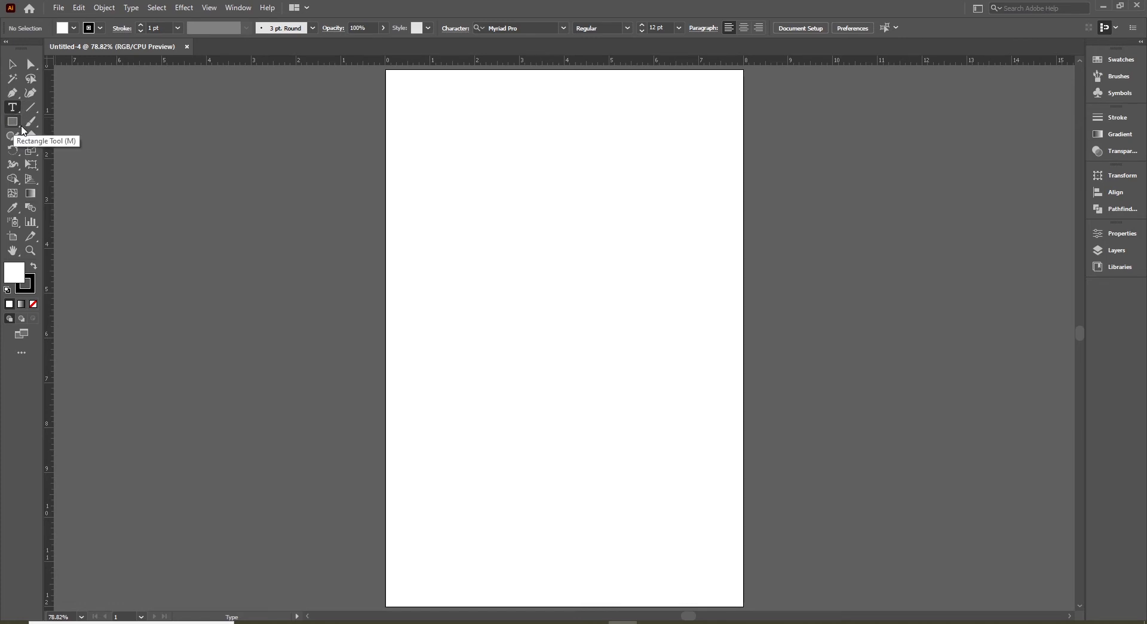
- Draw a rectangle about 6.61 x 1.75 in across the upper part of the artboard with the Rectangle tool
{"action": "left_click", "coordinate": [21, 125]}
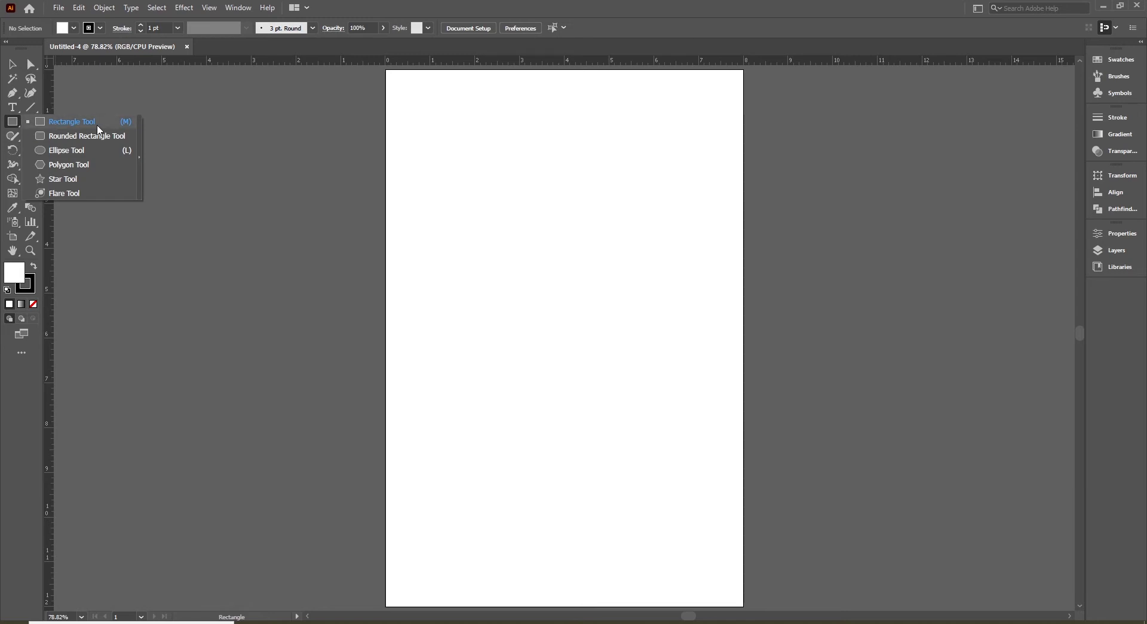
{"action": "left_click", "coordinate": [98, 125]}
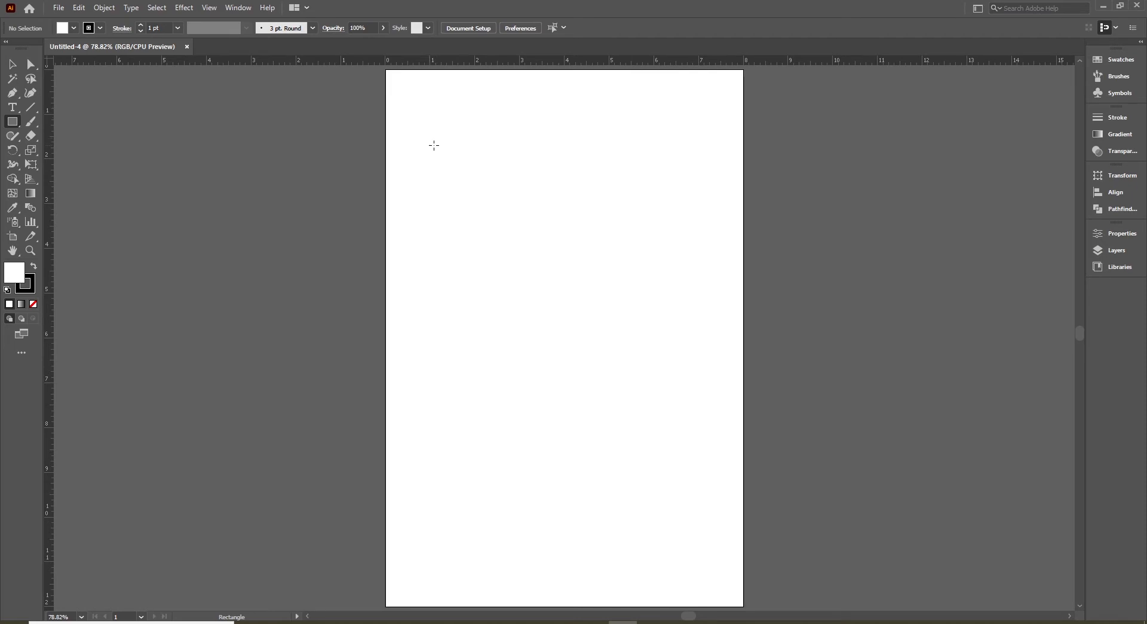
{"action": "left_click_drag", "start_coordinate": [417, 93], "coordinate": [712, 171]}
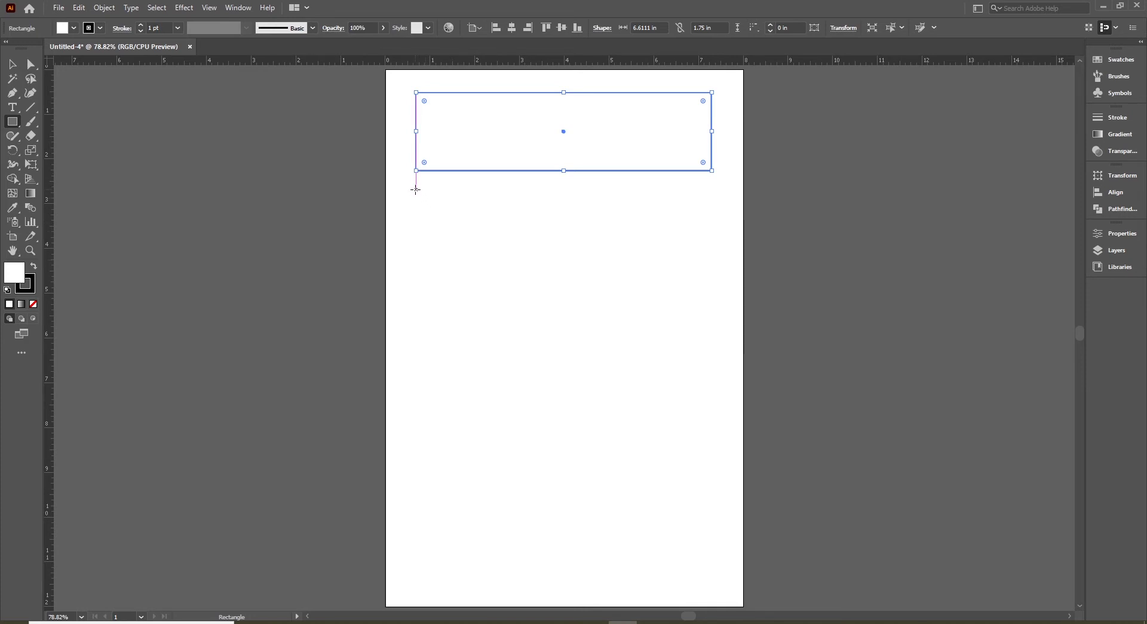
- Draw a square below the wide rectangle, aligned with its left edge, and deselect it
{"action": "left_click_drag", "start_coordinate": [416, 189], "coordinate": [493, 287]}
{"action": "key", "text": "v"}
{"action": "left_click", "coordinate": [559, 278]}
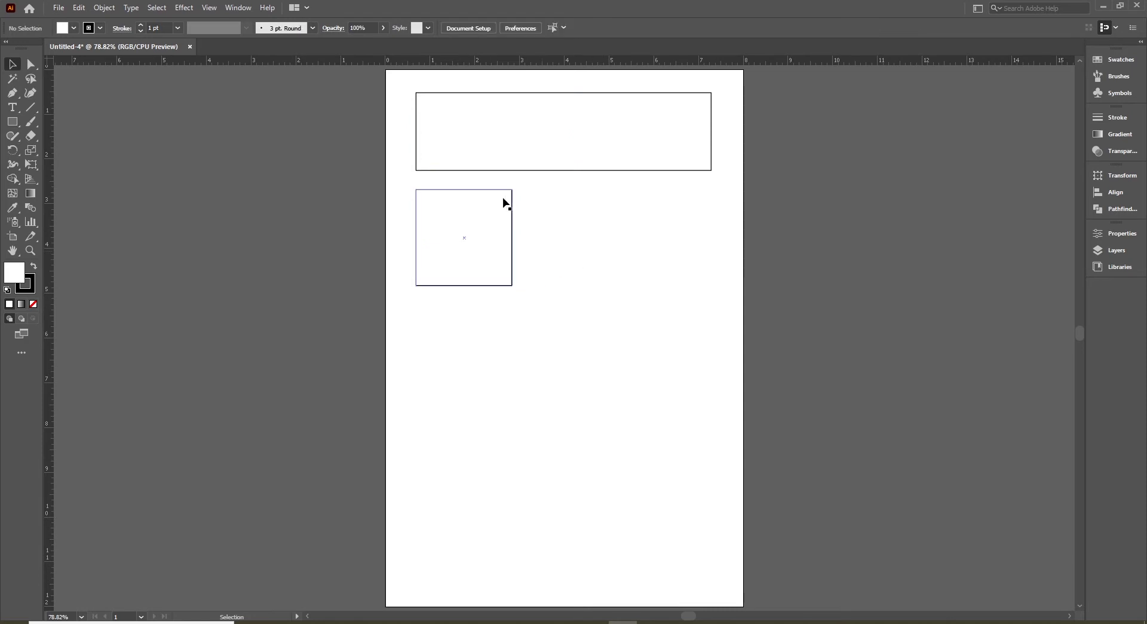
- Select and deselect the square and the wide rectangle in turn by their outlines
{"action": "left_click", "coordinate": [513, 203]}
{"action": "left_click", "coordinate": [603, 245]}
{"action": "left_click", "coordinate": [430, 172]}
{"action": "left_click", "coordinate": [615, 209]}
- Try switching the active colour of the wide rectangle between stroke and fill, and close the Color panel
{"action": "left_click", "coordinate": [510, 171]}
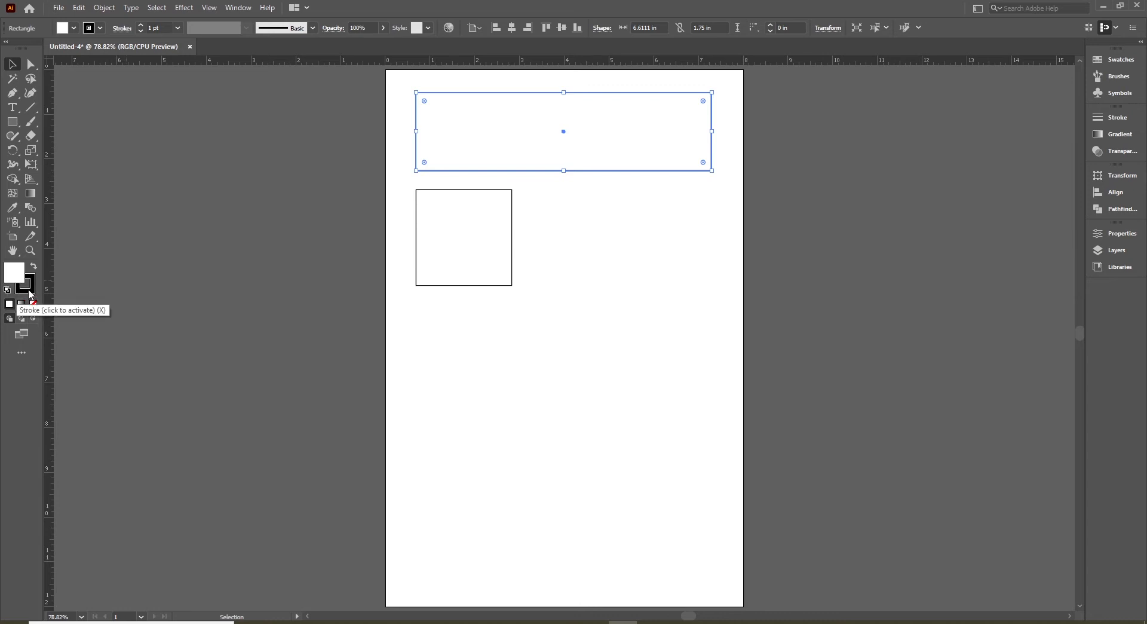
{"action": "left_click", "coordinate": [29, 293]}
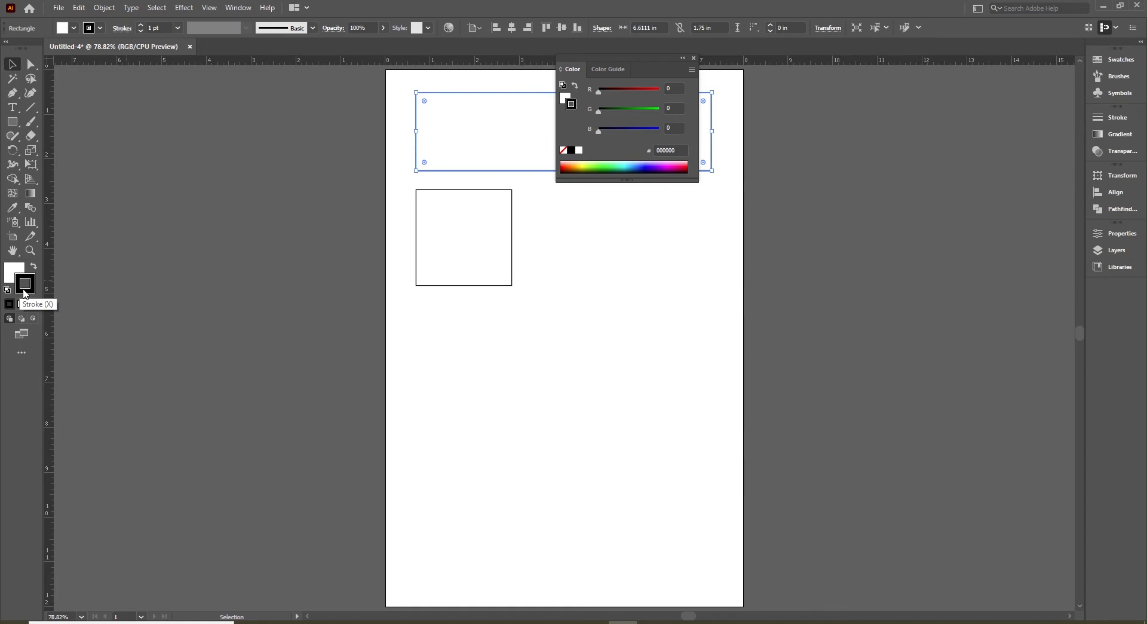
{"action": "key", "text": "x"}
{"action": "key", "text": "x"}
{"action": "key", "text": "x"}
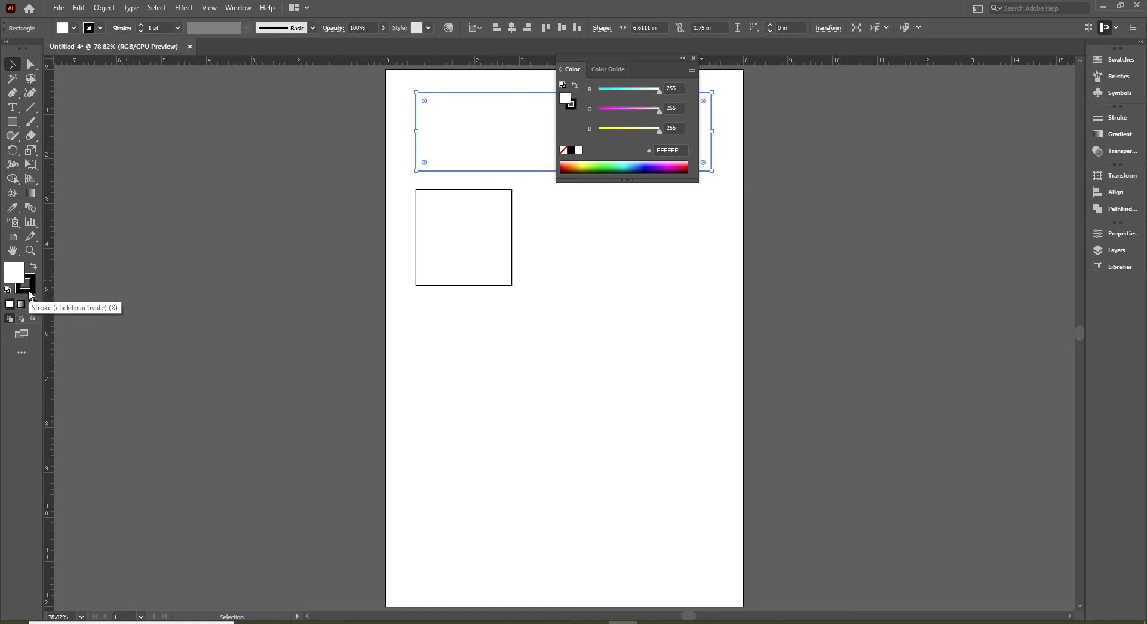
{"action": "key", "text": "x"}
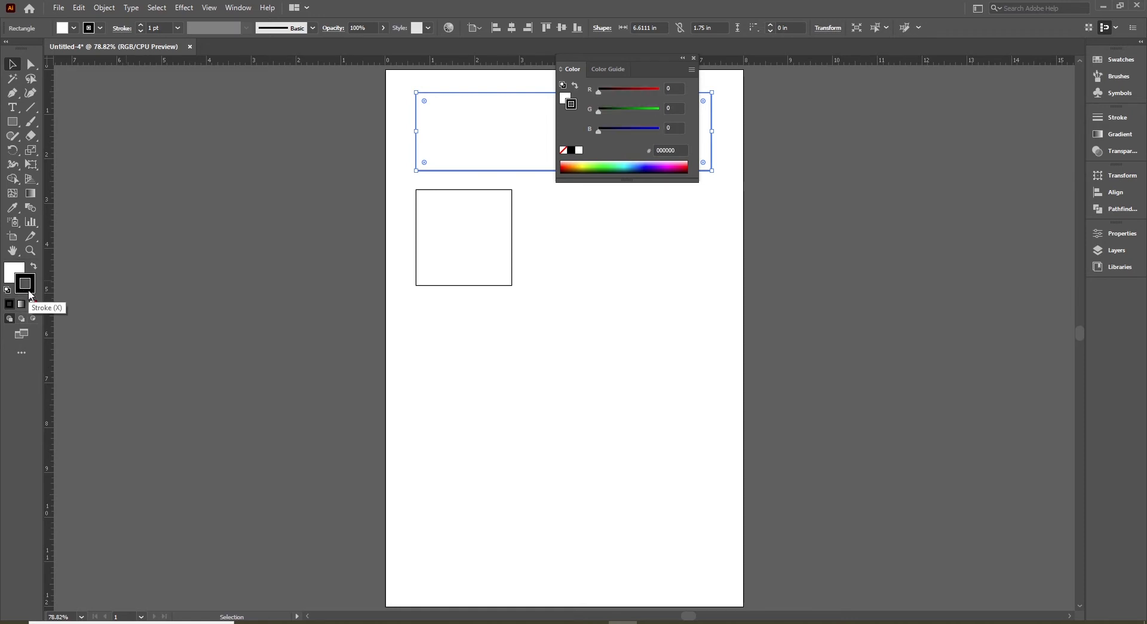
{"action": "key", "text": "x"}
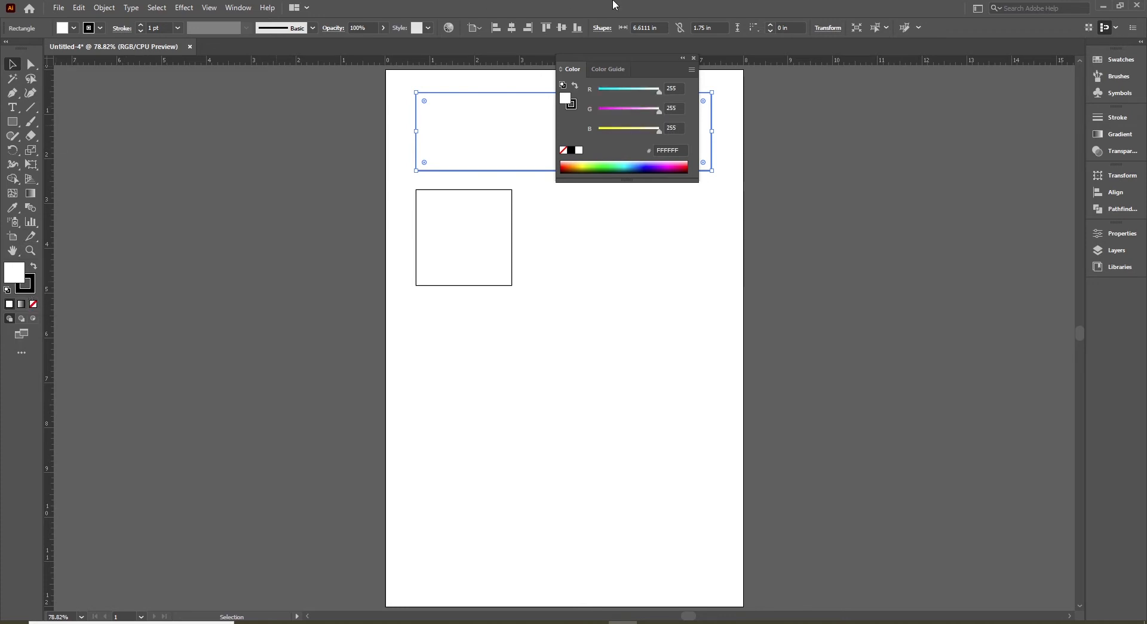
{"action": "left_click", "coordinate": [693, 58]}
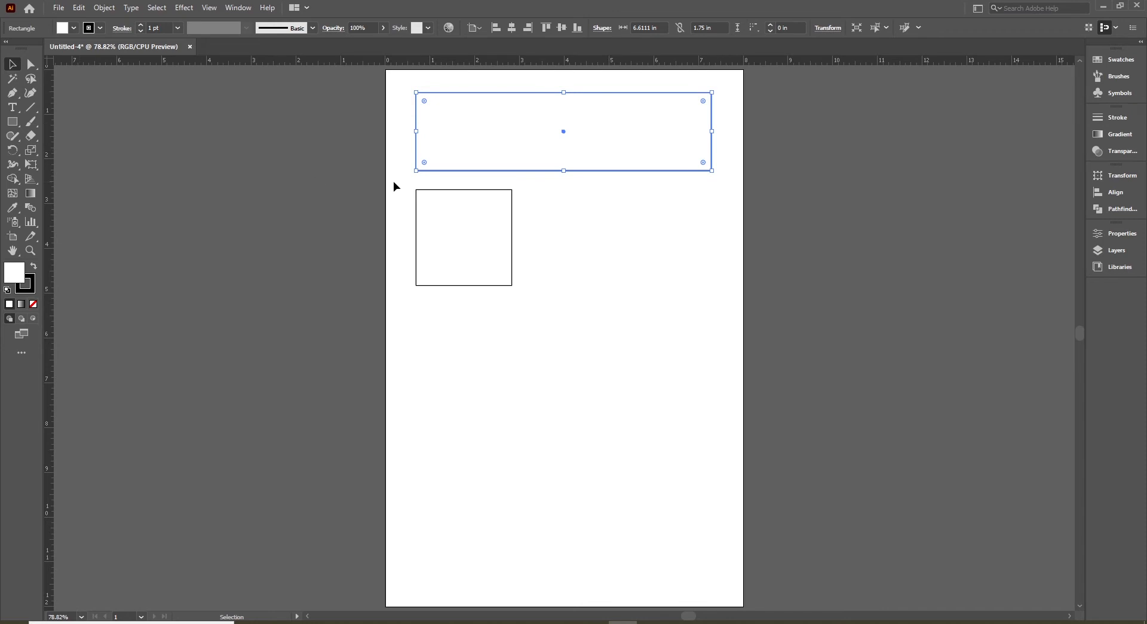
- Fill the wide rectangle with the bright blue swatch and deselect it
{"action": "left_click", "coordinate": [586, 279]}
{"action": "left_click", "coordinate": [586, 144]}
{"action": "left_click", "coordinate": [592, 249]}
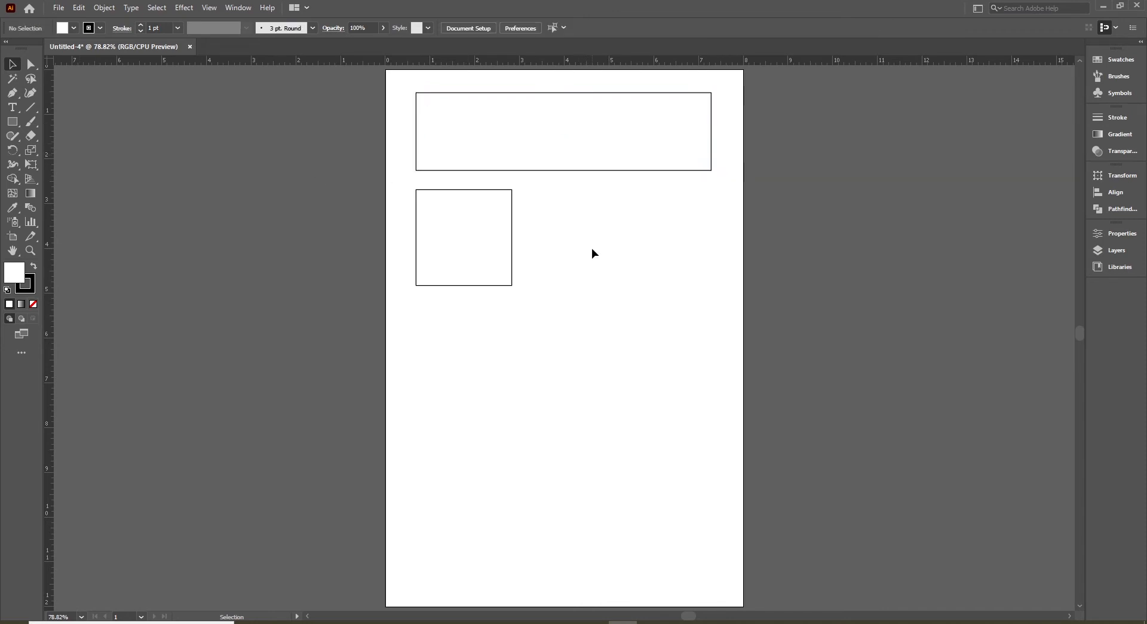
{"action": "left_click", "coordinate": [606, 154]}
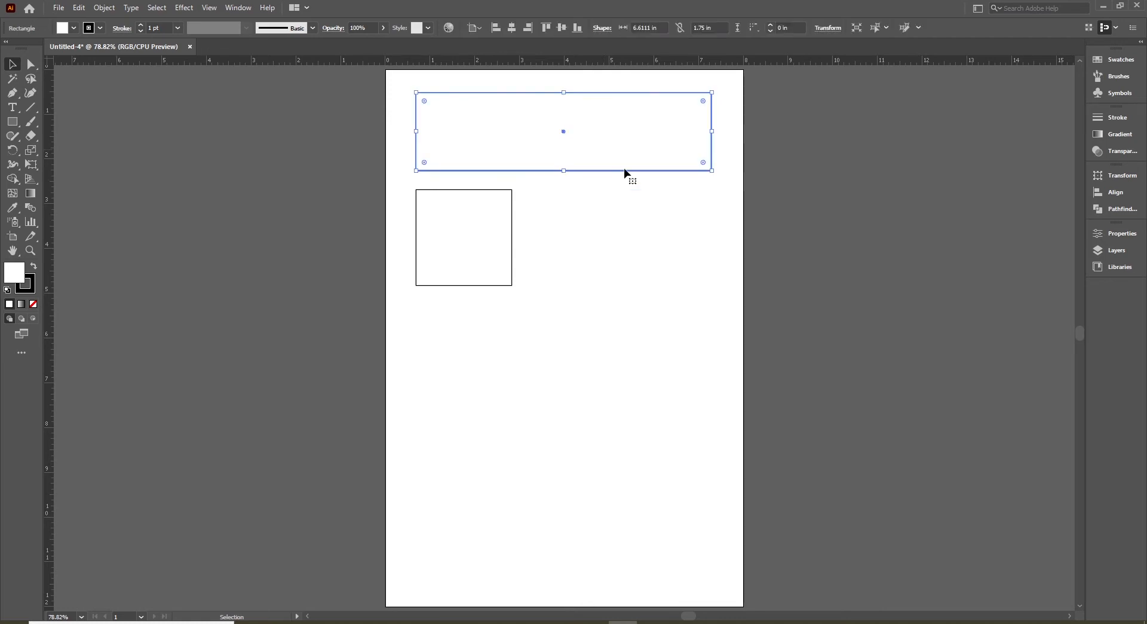
{"action": "left_click", "coordinate": [74, 28]}
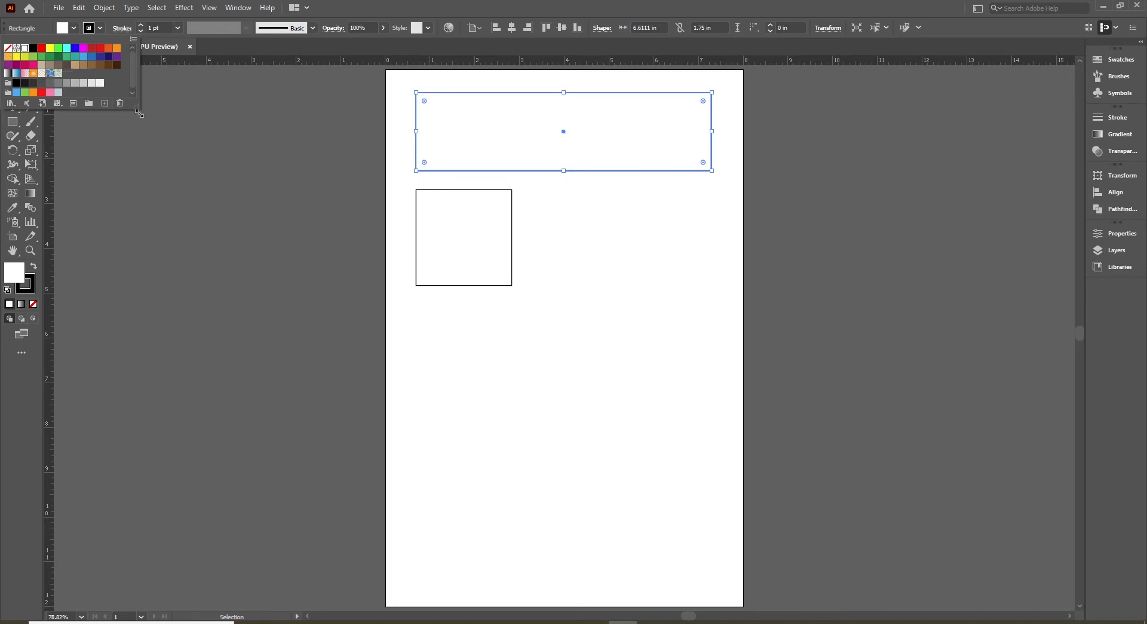
{"action": "left_click", "coordinate": [139, 113]}
{"action": "left_click", "coordinate": [73, 28]}
{"action": "left_click", "coordinate": [42, 48]}
{"action": "left_click", "coordinate": [75, 48]}
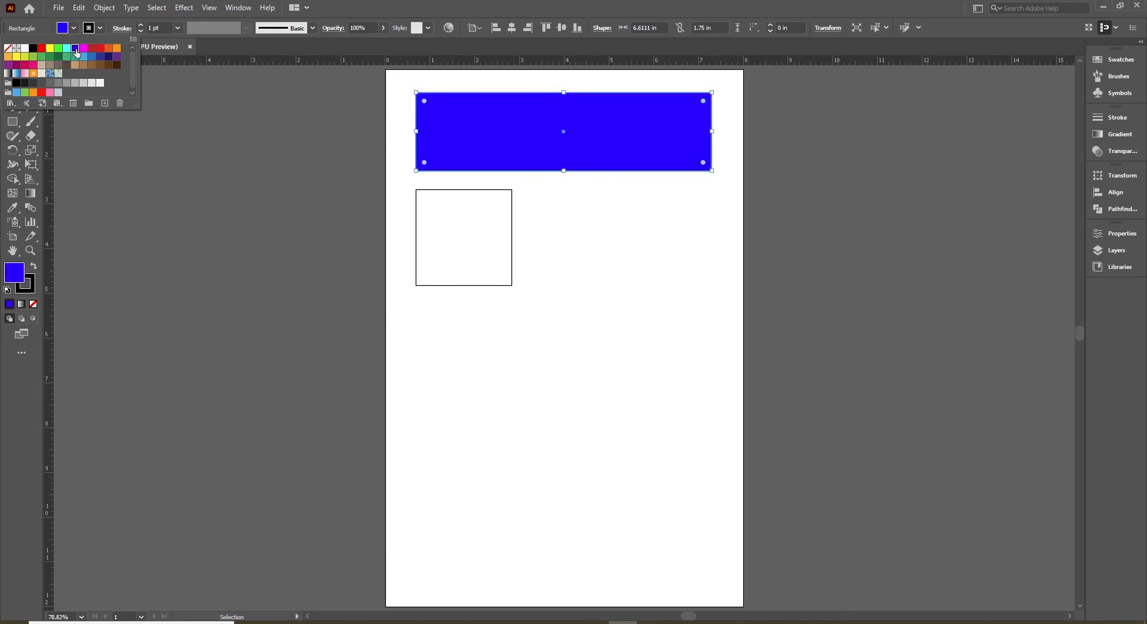
{"action": "left_click", "coordinate": [635, 311]}
{"action": "left_click", "coordinate": [636, 310]}
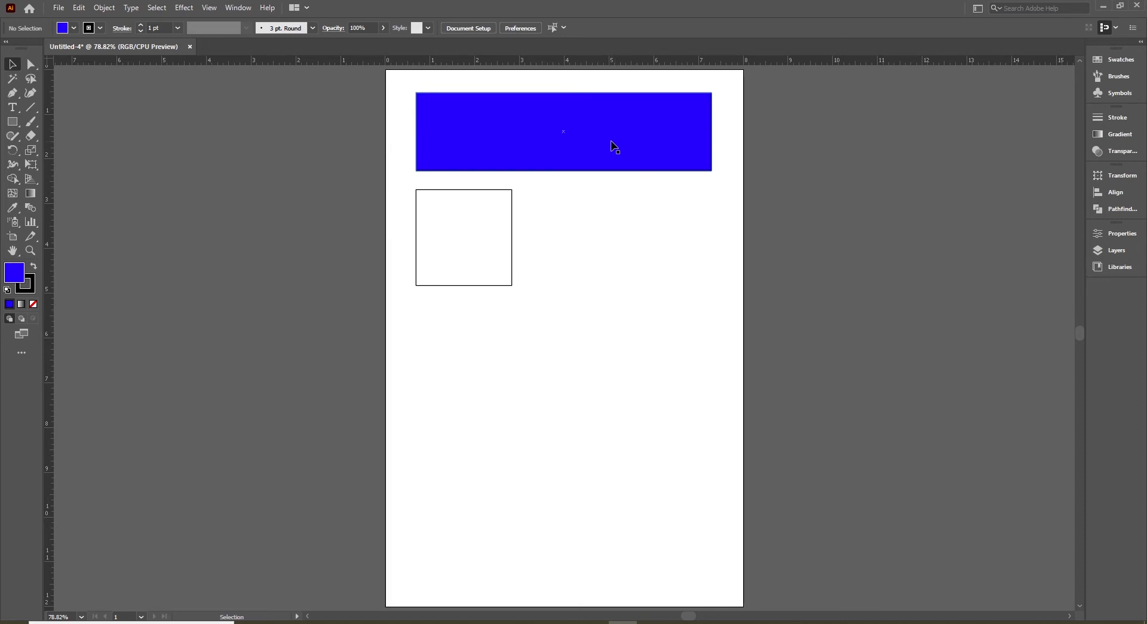
- Give the blue rectangle a light orange stroke from the swatches
{"action": "left_click_drag", "start_coordinate": [398, 78], "coordinate": [746, 191]}
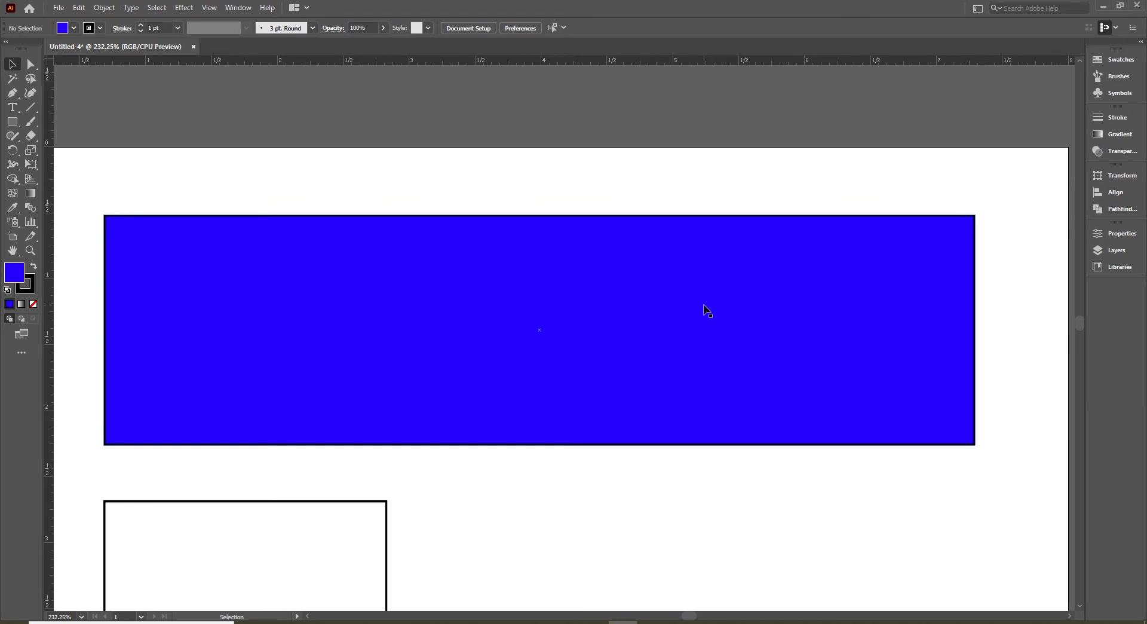
{"action": "left_click", "coordinate": [601, 285]}
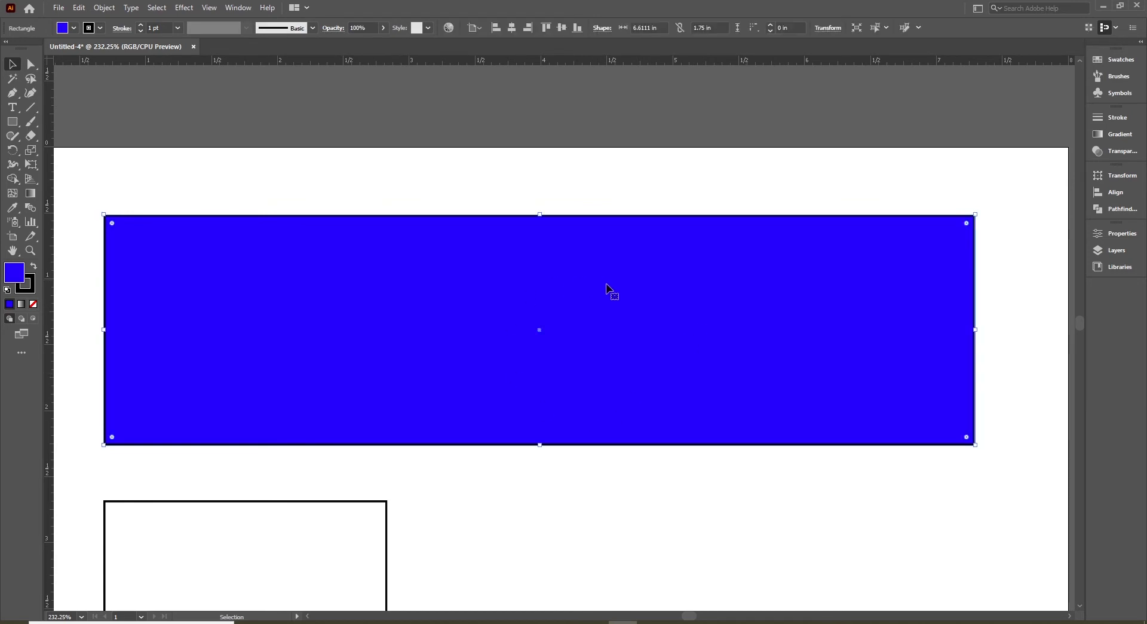
{"action": "left_click", "coordinate": [100, 32]}
{"action": "left_click", "coordinate": [98, 29]}
{"action": "left_click", "coordinate": [99, 29]}
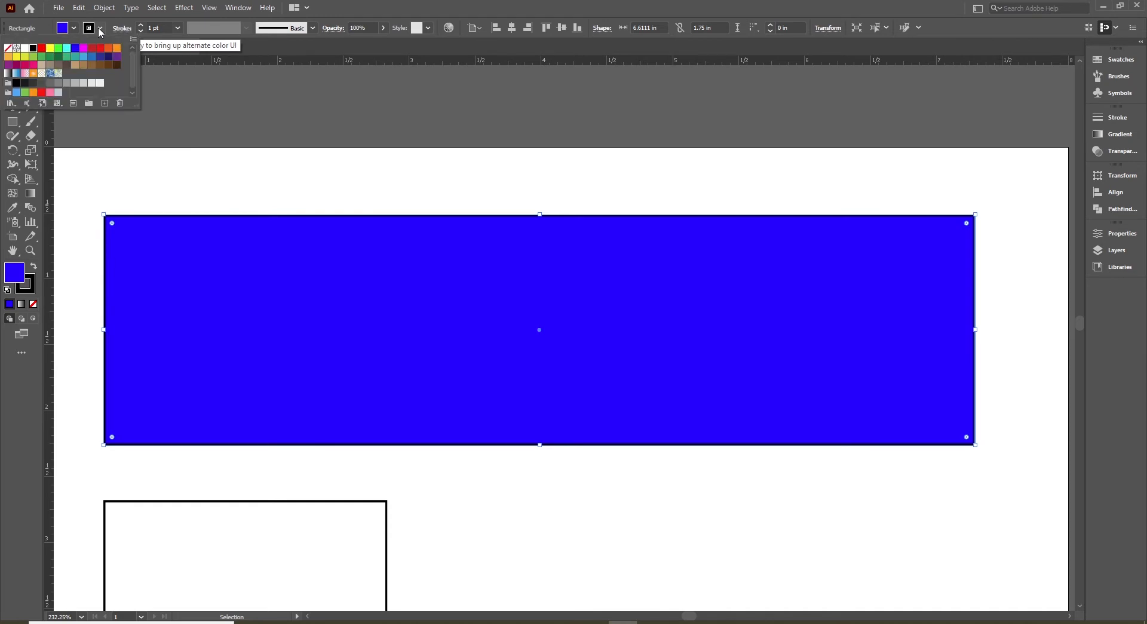
{"action": "left_click", "coordinate": [8, 56]}
{"action": "left_click", "coordinate": [520, 182]}
{"action": "left_click", "coordinate": [535, 177]}
{"action": "left_click", "coordinate": [450, 287]}
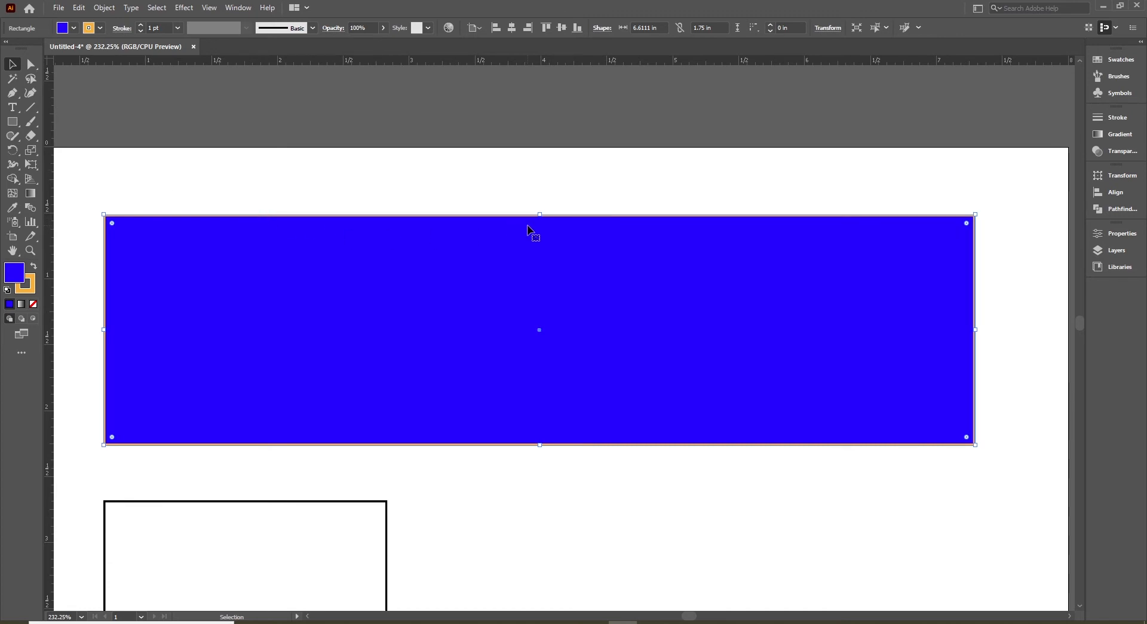
{"action": "left_click", "coordinate": [331, 190]}
{"action": "left_click", "coordinate": [359, 255]}
- Increase the blue rectangle's stroke weight to 10 pt
{"action": "left_click", "coordinate": [140, 26]}
{"action": "left_click", "coordinate": [140, 26]}
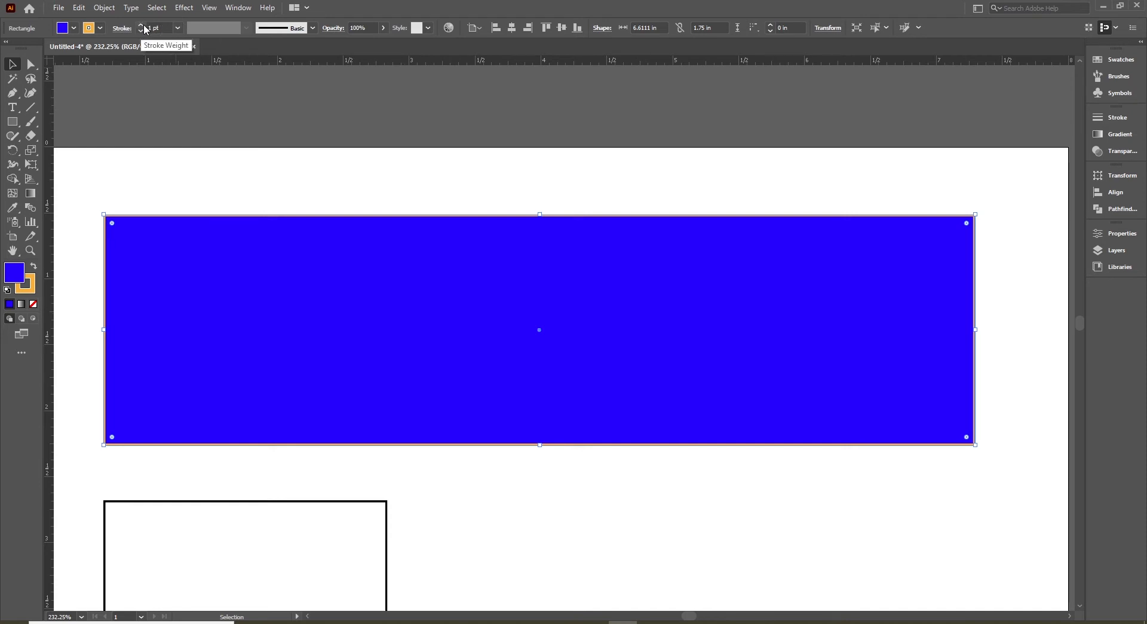
{"action": "left_click", "coordinate": [144, 25]}
{"action": "left_click", "coordinate": [144, 25]}
{"action": "left_click", "coordinate": [144, 26]}
{"action": "left_click", "coordinate": [144, 26]}
{"action": "left_click", "coordinate": [144, 25]}
{"action": "left_click", "coordinate": [143, 26]}
{"action": "left_click", "coordinate": [143, 26]}
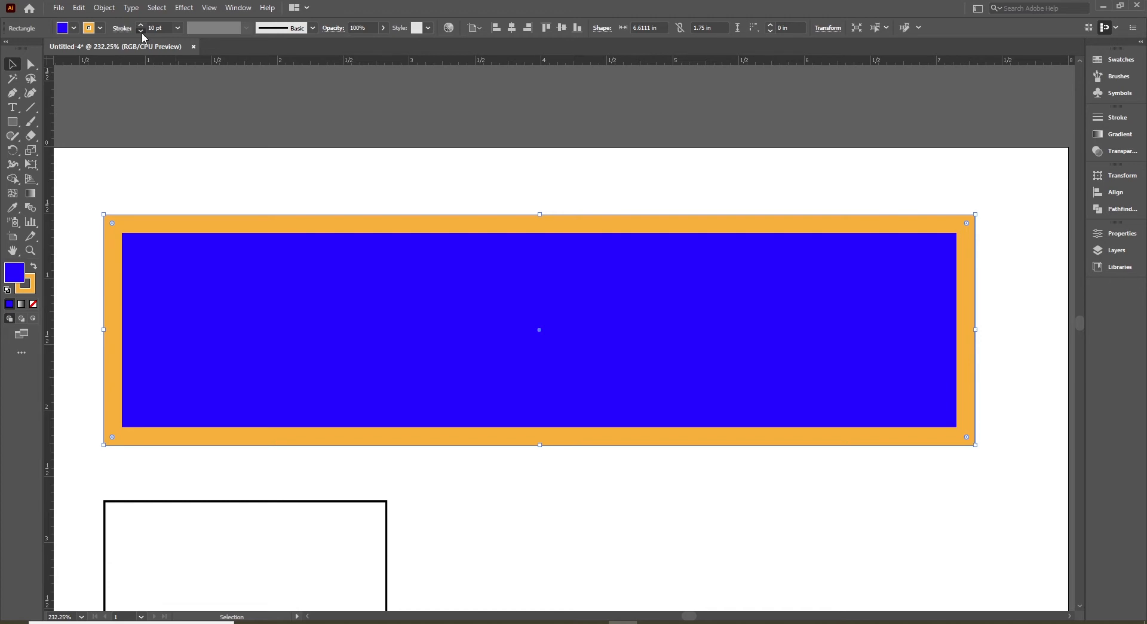
- Reduce the blue rectangle's stroke weight to 0 pt
{"action": "left_click", "coordinate": [141, 32]}
{"action": "left_click", "coordinate": [141, 31]}
{"action": "left_click", "coordinate": [141, 32]}
{"action": "left_click", "coordinate": [141, 32]}
{"action": "left_click", "coordinate": [141, 32]}
{"action": "left_click", "coordinate": [141, 32]}
{"action": "left_click", "coordinate": [142, 32]}
{"action": "left_click", "coordinate": [141, 32]}
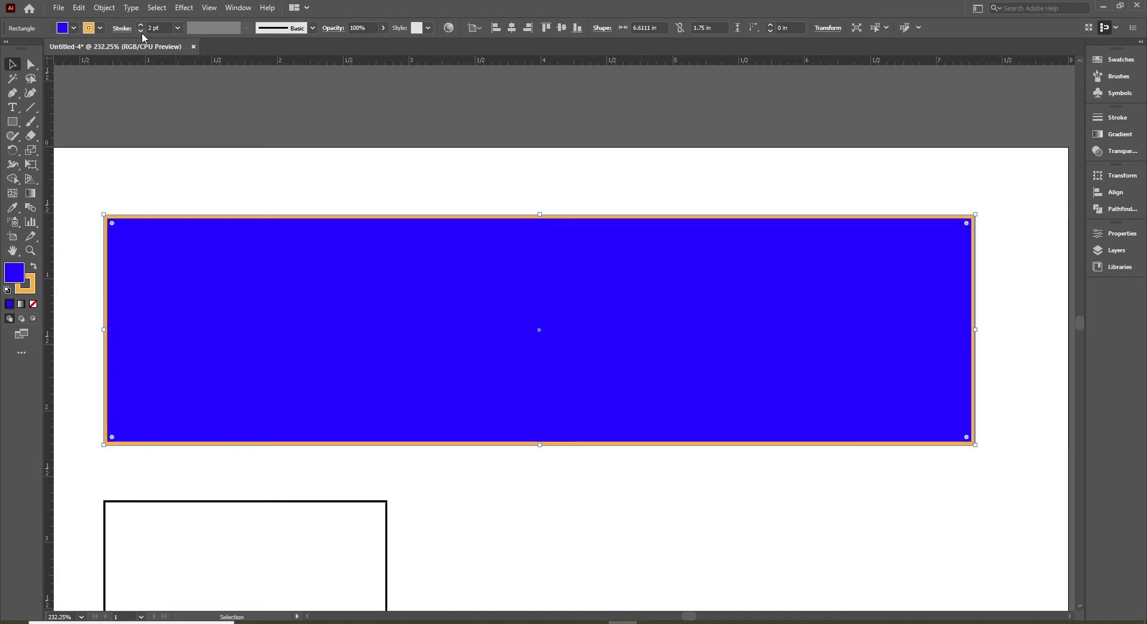
{"action": "left_click", "coordinate": [142, 32]}
{"action": "left_click", "coordinate": [142, 32]}
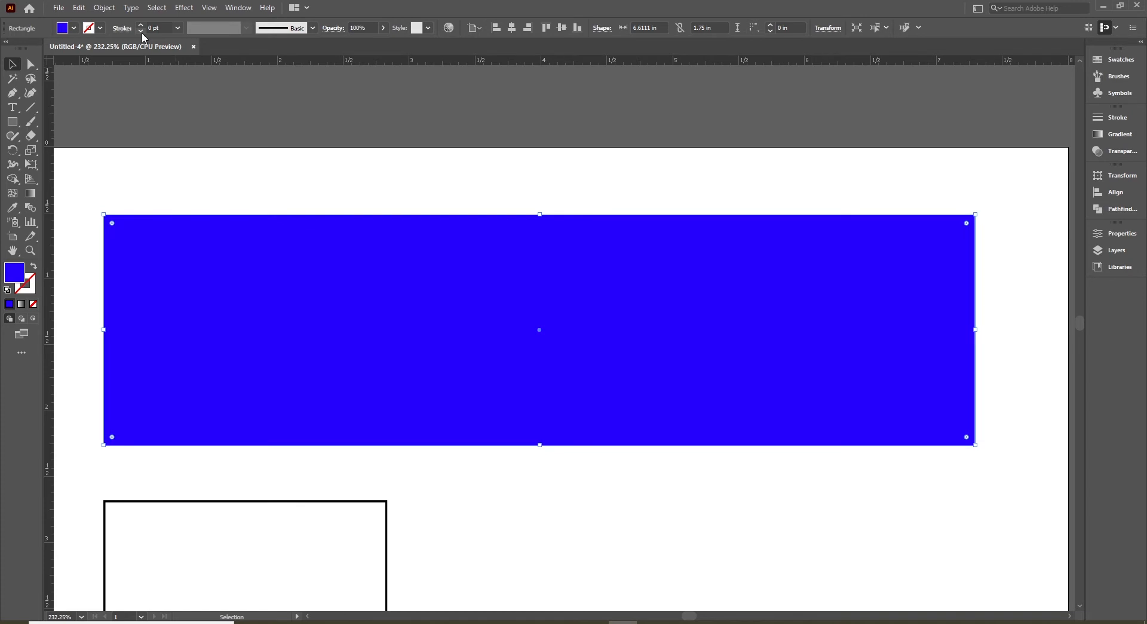
- Raise the blue rectangle's stroke weight to 3 pt
{"action": "left_click", "coordinate": [141, 24]}
{"action": "left_click", "coordinate": [141, 24]}
{"action": "left_click", "coordinate": [141, 24]}
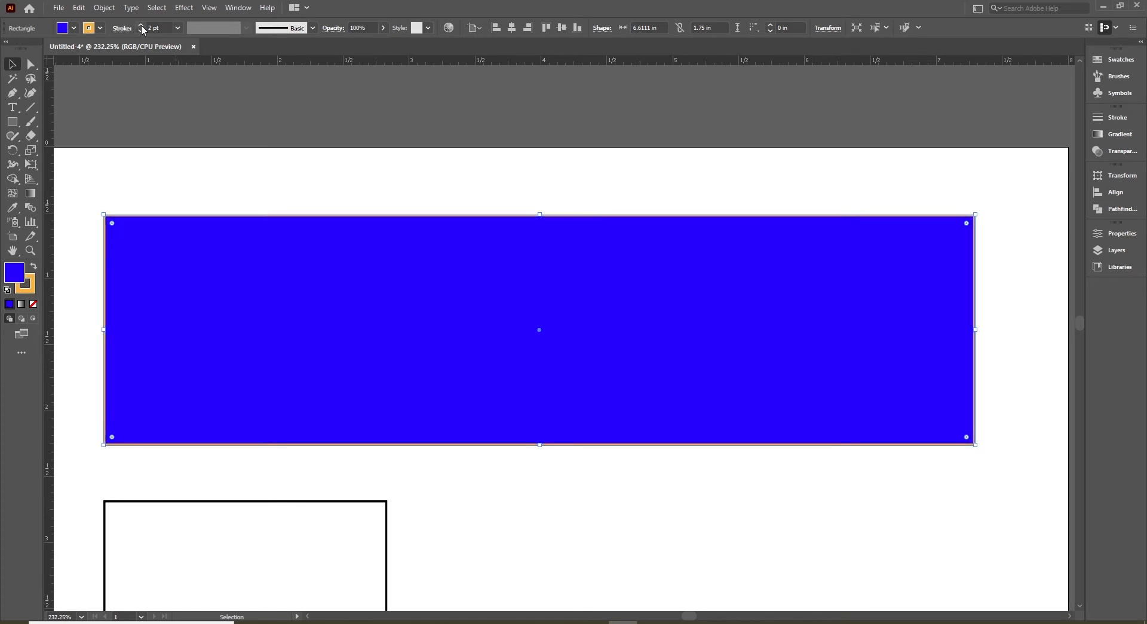
- Set the blue rectangle's stroke colour to None and deselect the rectangle
{"action": "left_click", "coordinate": [101, 29]}
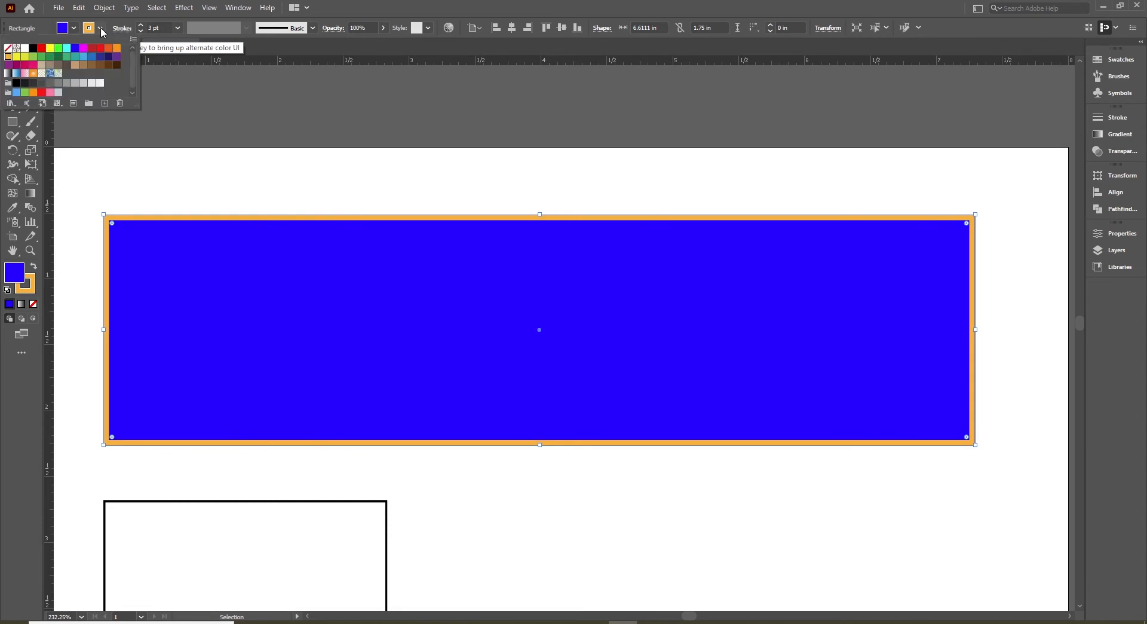
{"action": "left_click", "coordinate": [8, 51]}
{"action": "left_click", "coordinate": [738, 171]}
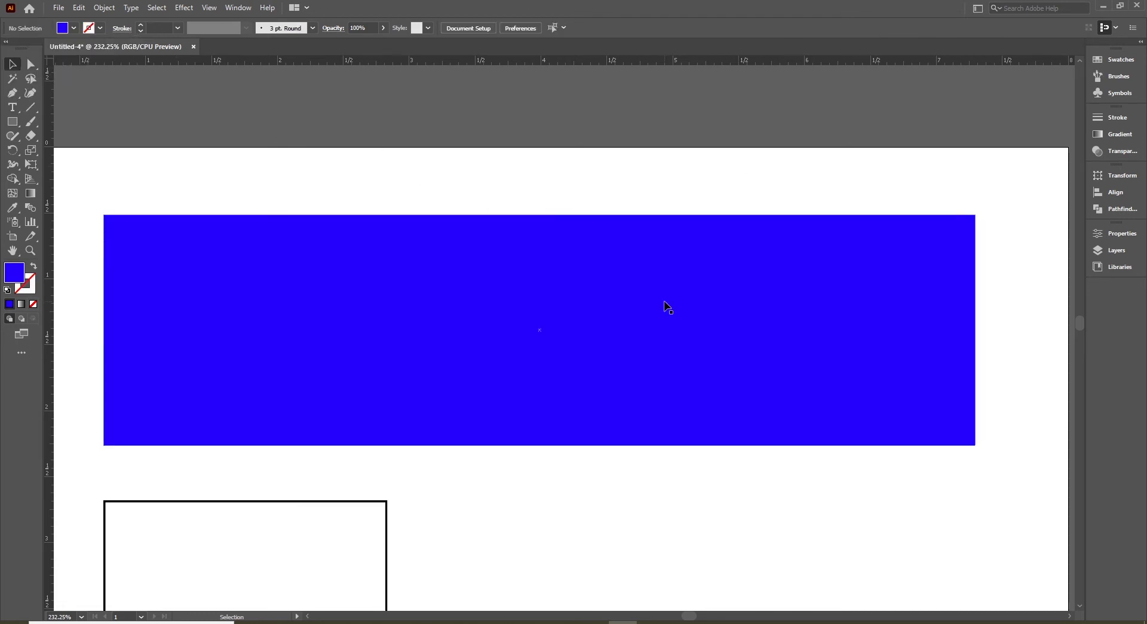
- Set the blue rectangle's fill to None and deselect it
{"action": "left_click", "coordinate": [561, 275]}
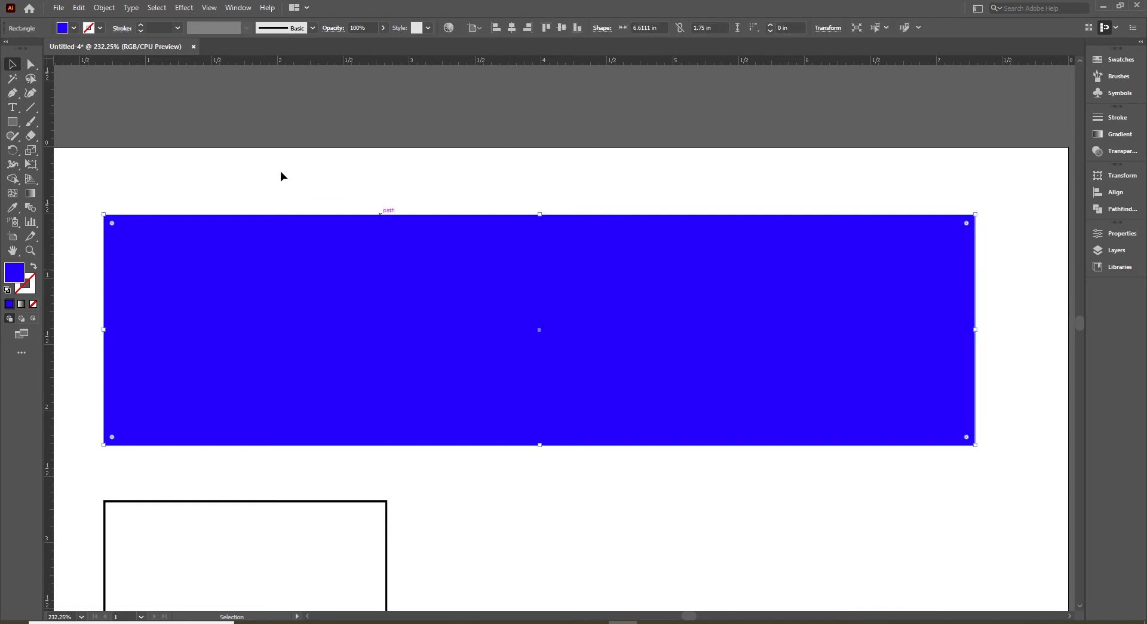
{"action": "left_click", "coordinate": [74, 28]}
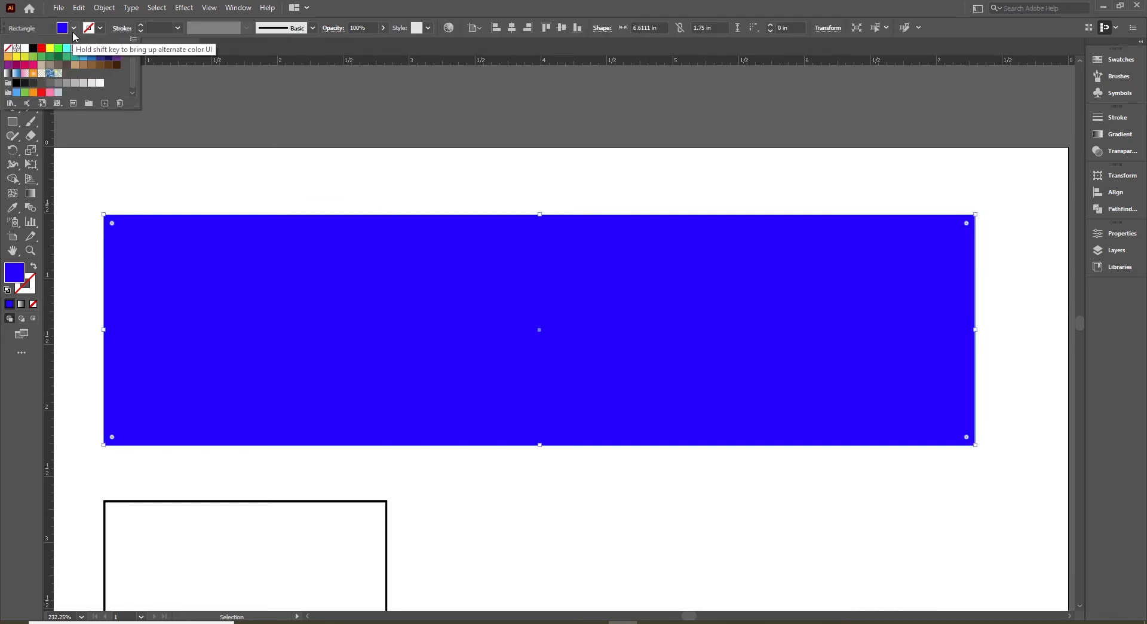
{"action": "left_click", "coordinate": [7, 50]}
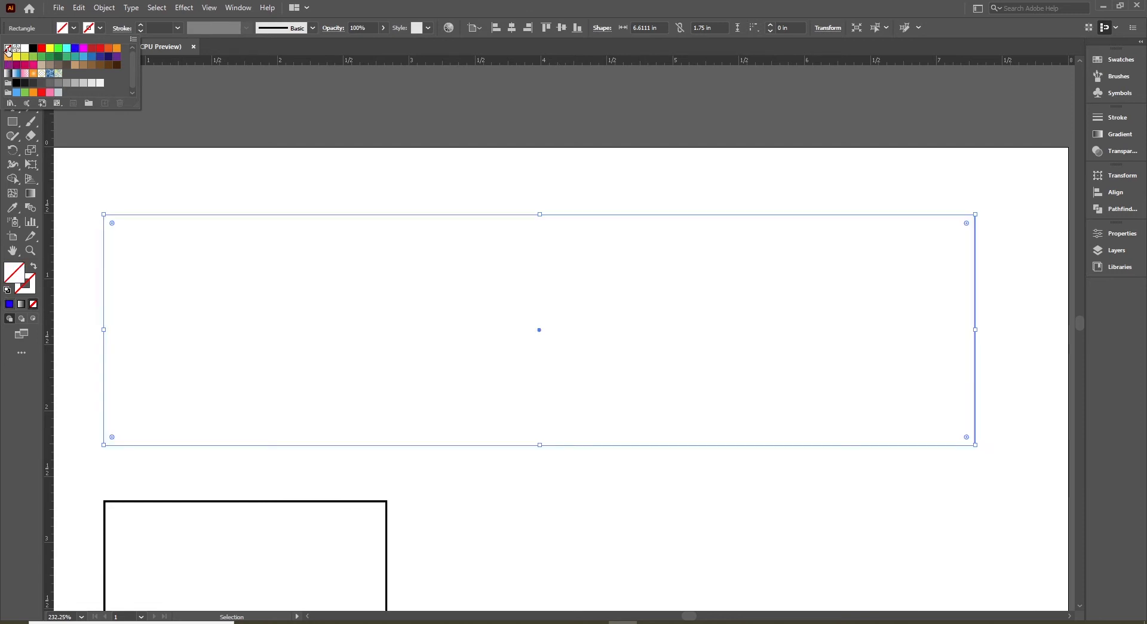
{"action": "left_click", "coordinate": [441, 181]}
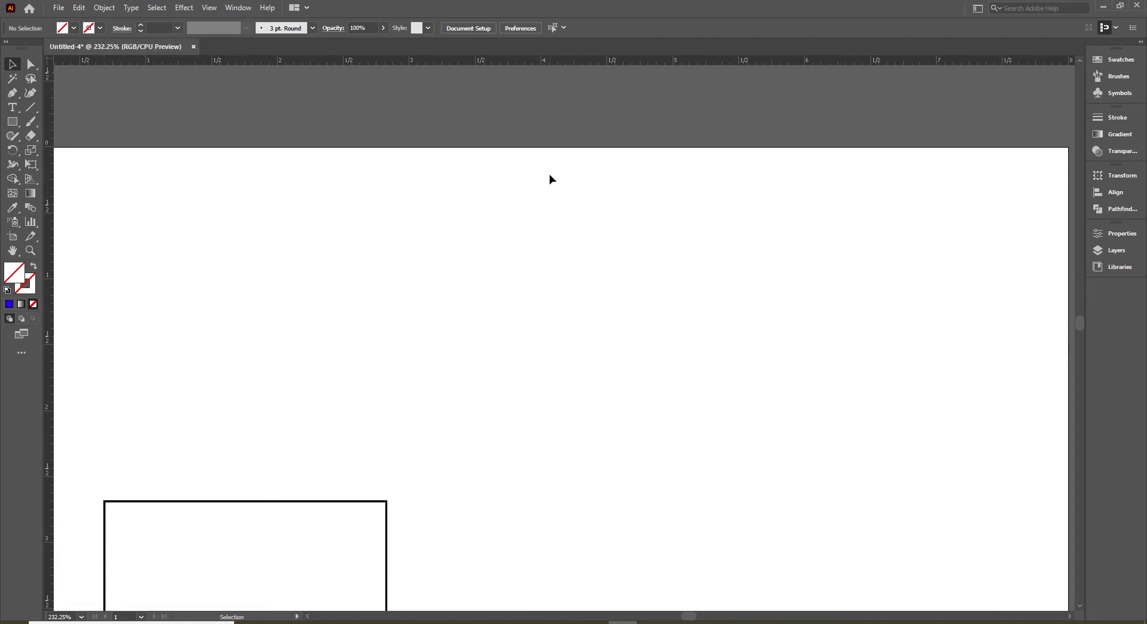
- Select the invisible rectangle near the top of the artboard, set its stroke colour to red and deselect it
{"action": "left_click_drag", "start_coordinate": [478, 171], "coordinate": [514, 320]}
{"action": "left_click", "coordinate": [497, 279]}
{"action": "left_click", "coordinate": [479, 214]}
{"action": "left_click", "coordinate": [100, 30]}
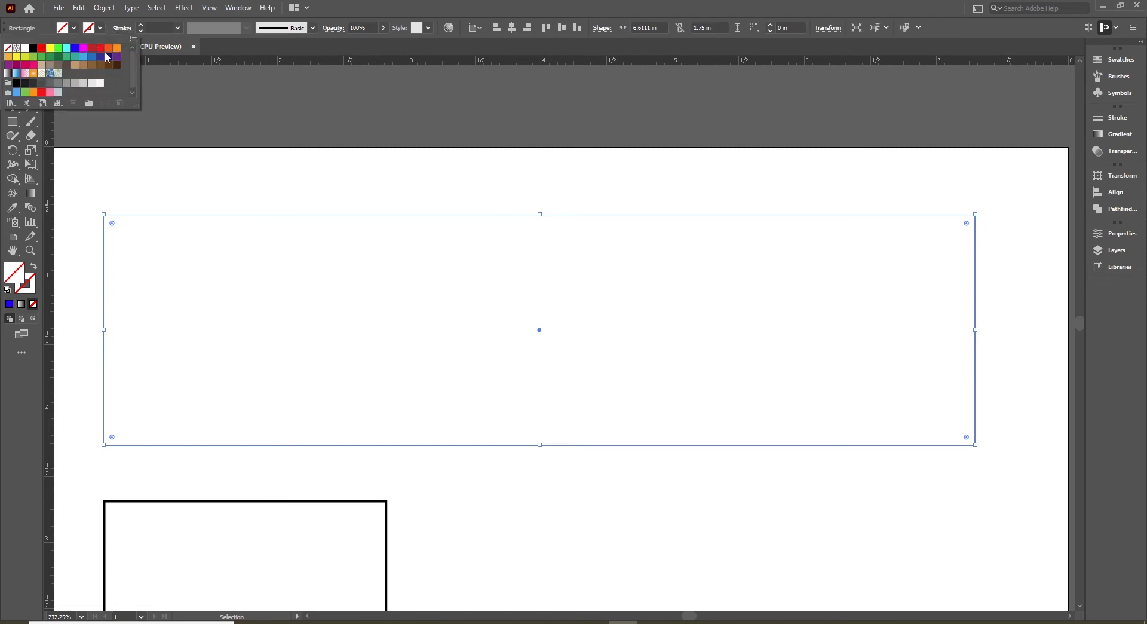
{"action": "left_click", "coordinate": [42, 49]}
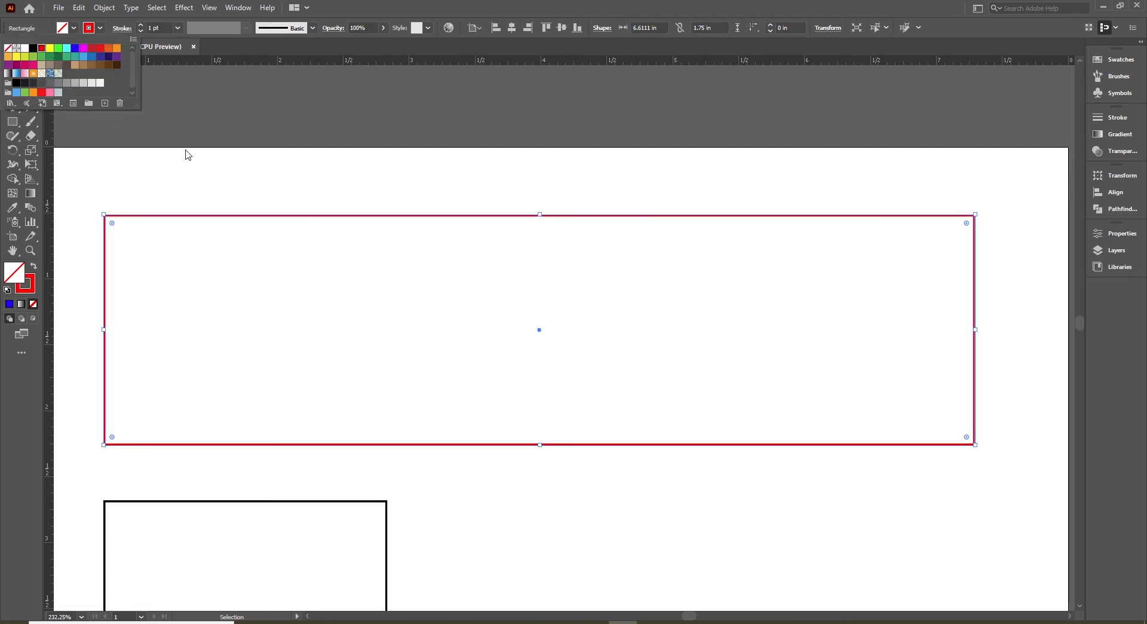
{"action": "left_click", "coordinate": [495, 182]}
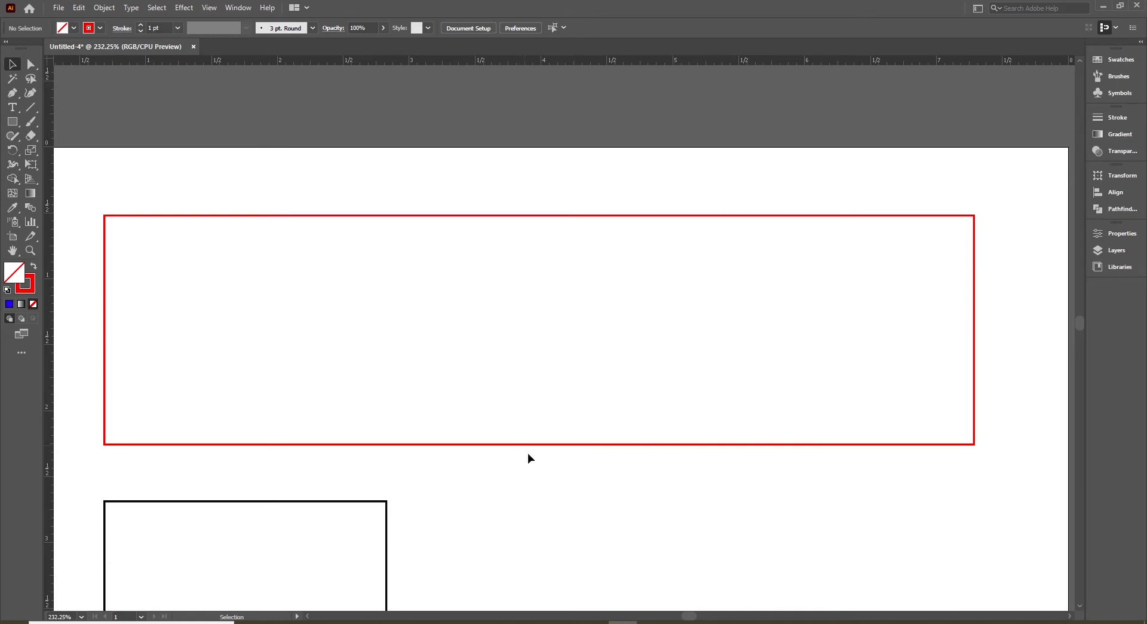
- Fill the black-outlined square below the red rectangle with dark green and deselect it
{"action": "key", "text": "ctrl+0"}
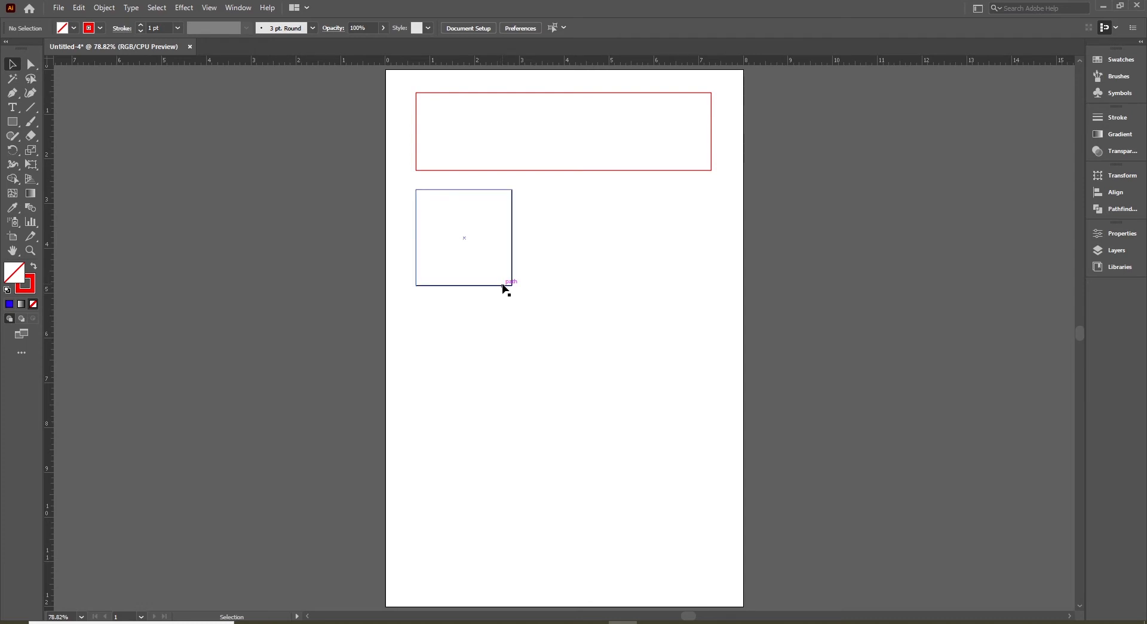
{"action": "key", "text": "ctrl+space"}
{"action": "left_click_drag", "start_coordinate": [346, 102], "coordinate": [845, 358]}
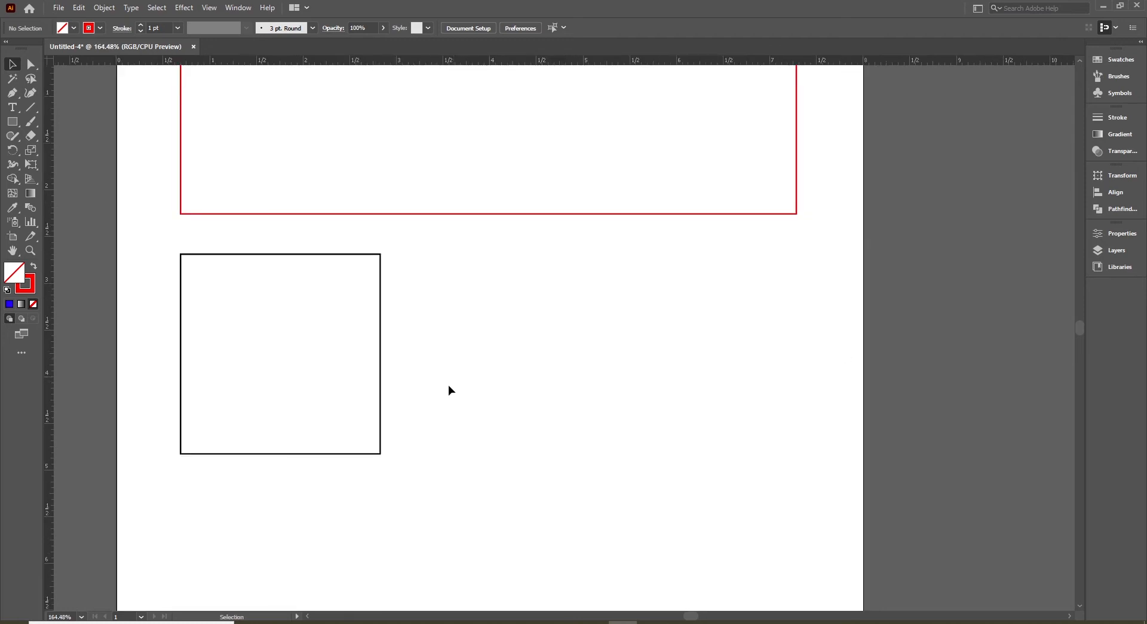
{"action": "left_click", "coordinate": [382, 376]}
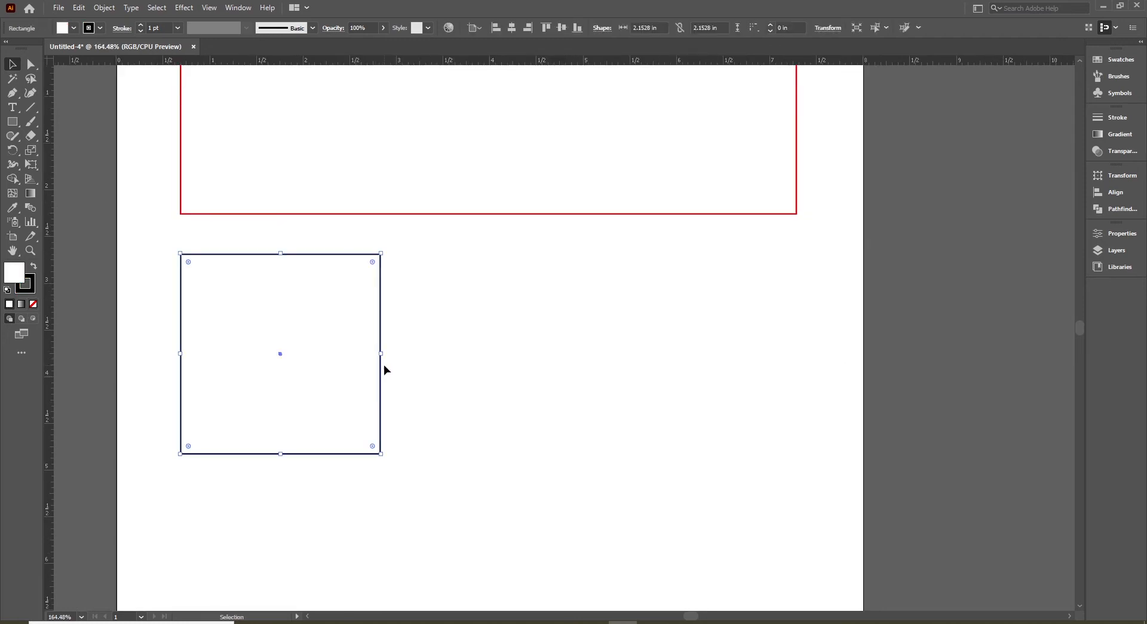
{"action": "left_click", "coordinate": [73, 28]}
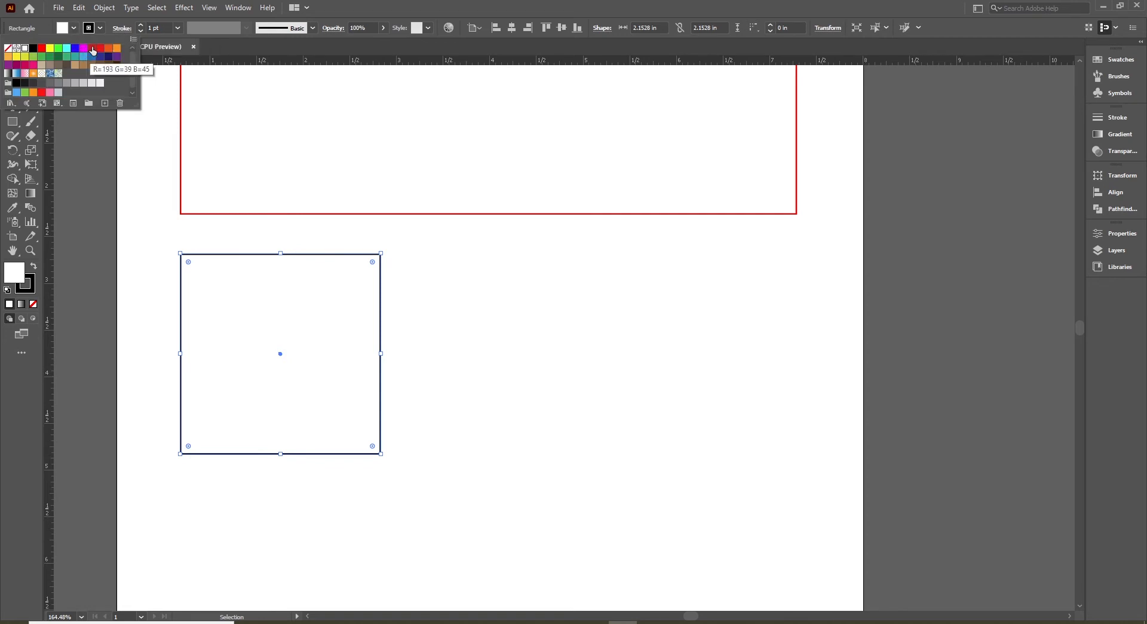
{"action": "left_click", "coordinate": [59, 58]}
{"action": "left_click", "coordinate": [518, 275]}
- Set the green square's stroke colour to None and deselect it
{"action": "key", "text": "ctrl+space"}
{"action": "left_click_drag", "start_coordinate": [161, 226], "coordinate": [482, 503]}
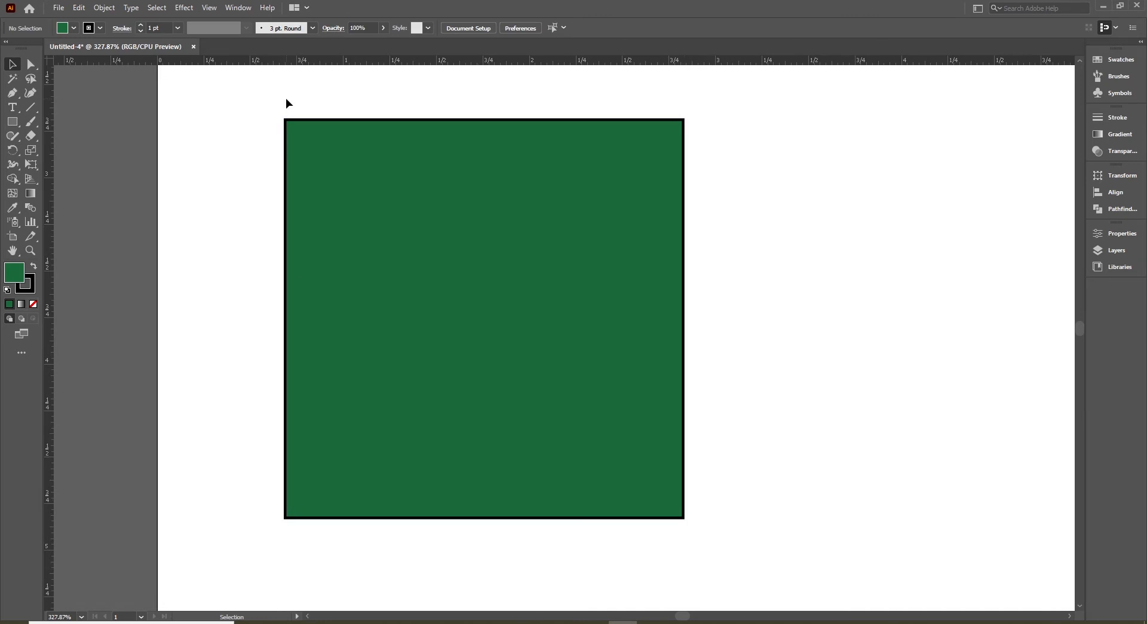
{"action": "left_click", "coordinate": [514, 241]}
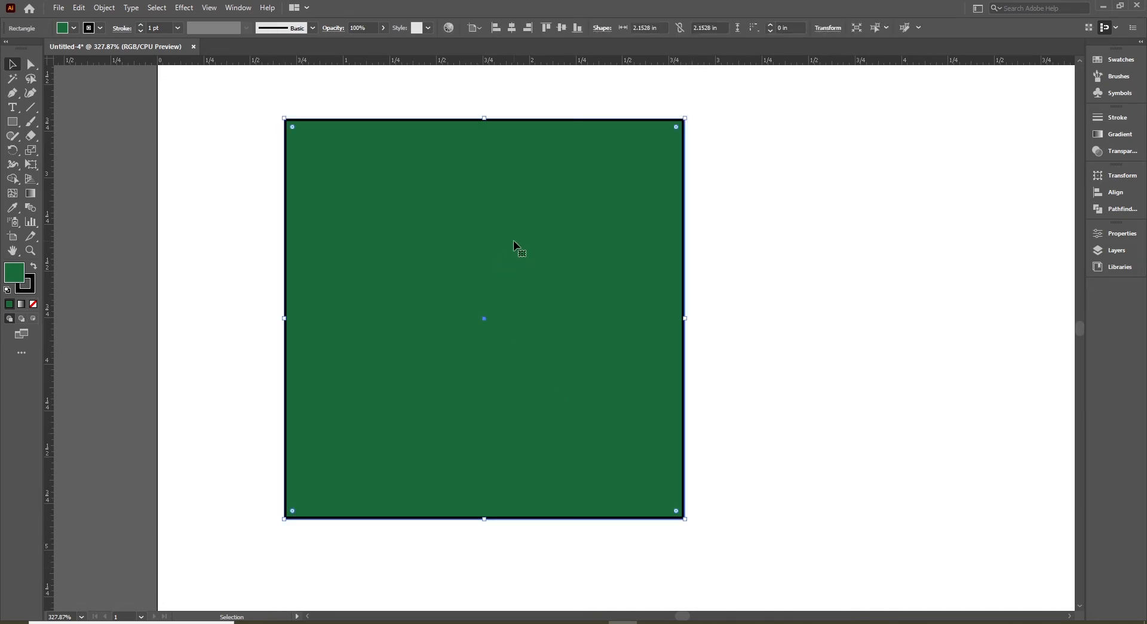
{"action": "left_click", "coordinate": [100, 28]}
{"action": "left_click", "coordinate": [8, 48]}
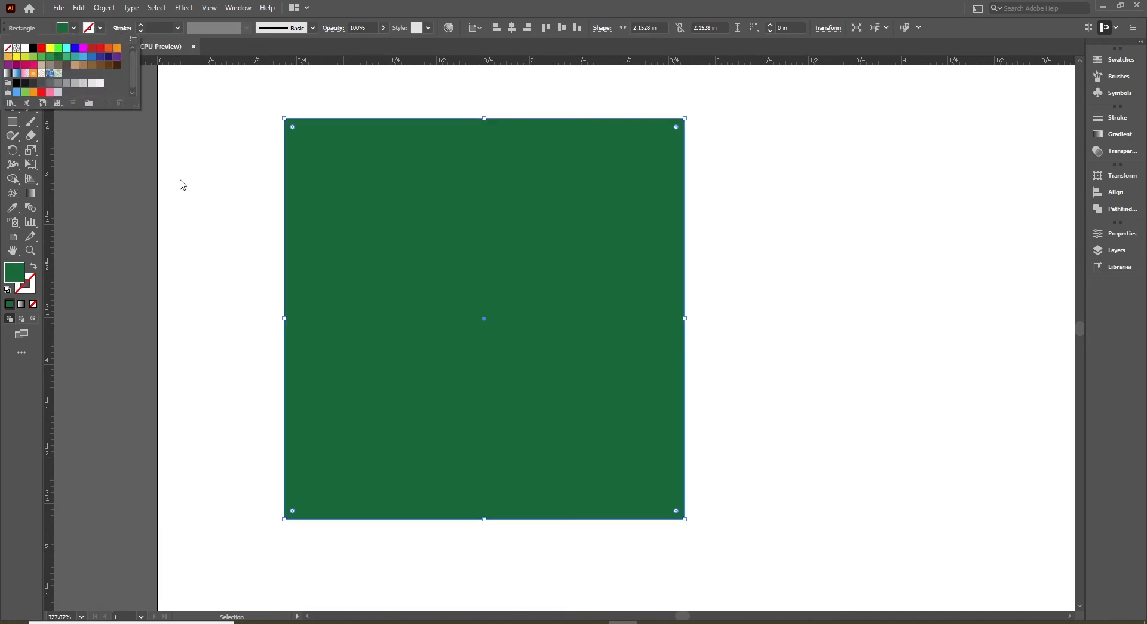
{"action": "left_click", "coordinate": [870, 335]}
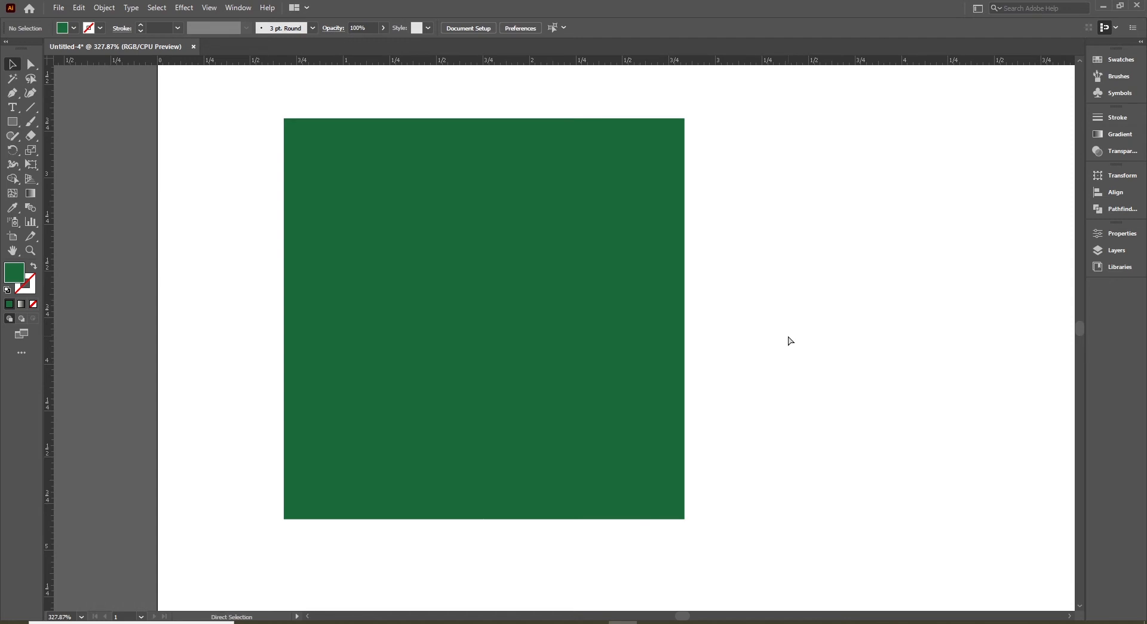
- Delete the red-outlined rectangle and the green square to leave the artboard empty
{"action": "key", "text": "ctrl+0"}
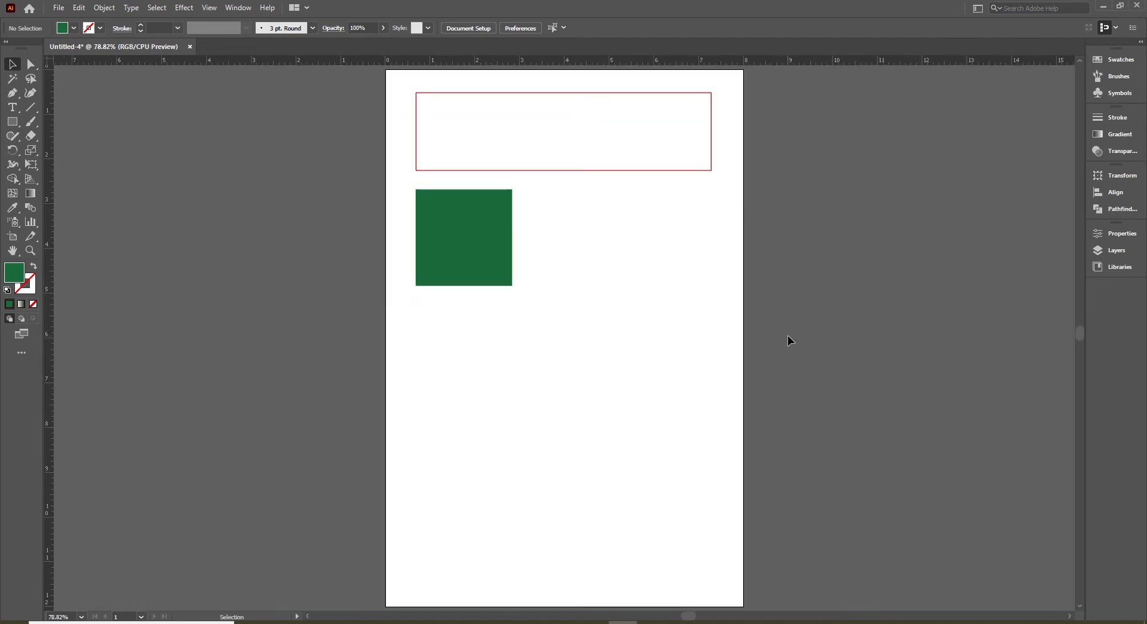
{"action": "left_click", "coordinate": [456, 266]}
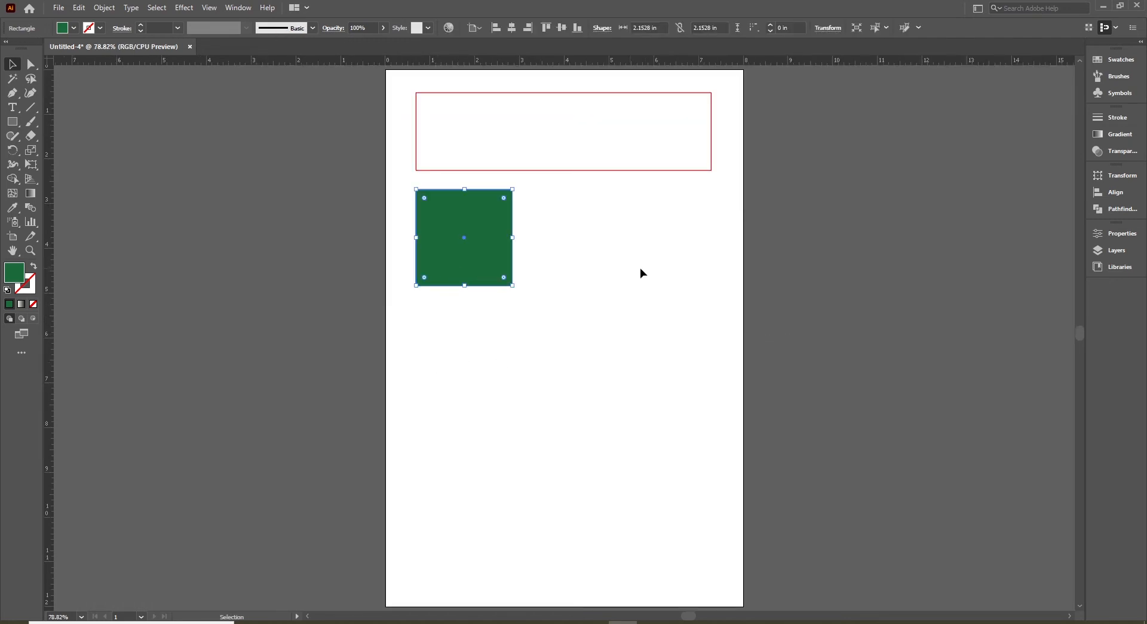
{"action": "left_click", "coordinate": [711, 172]}
{"action": "key", "text": "Delete"}
{"action": "left_click", "coordinate": [472, 237]}
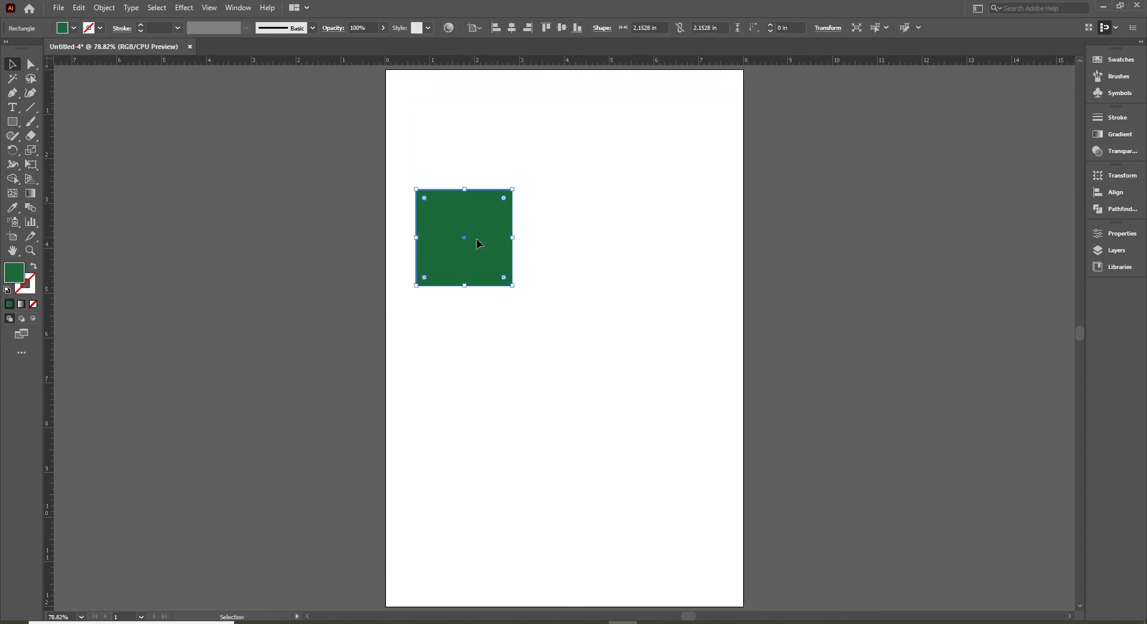
{"action": "key", "text": "Delete"}
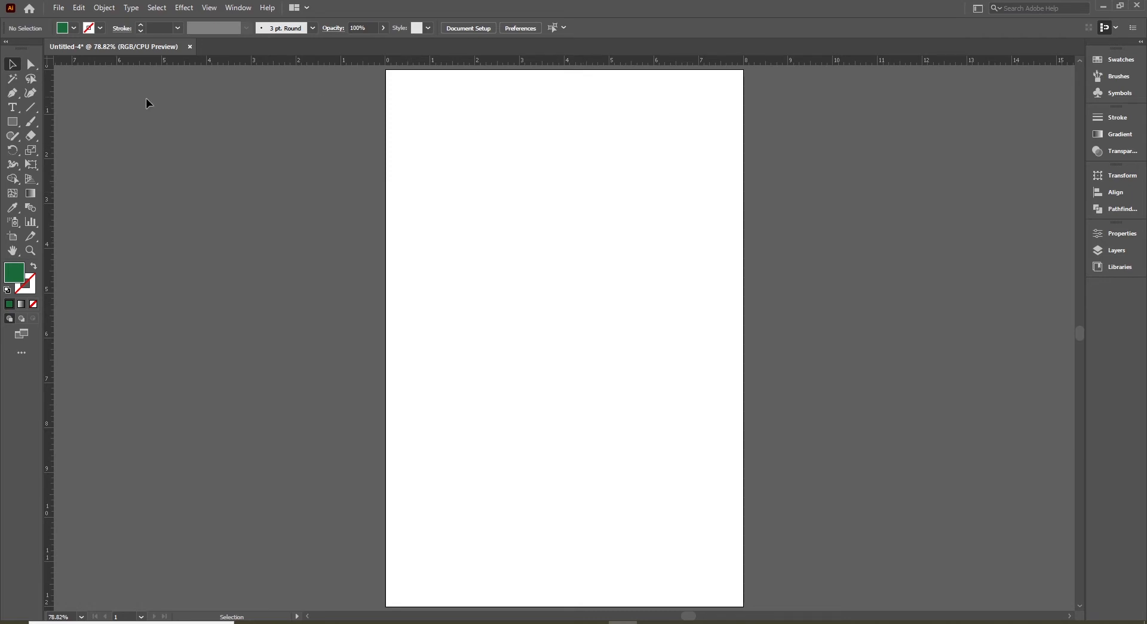
- Draw a freehand square about 1.79 in wide near the artboard's upper-left corner with the Rectangle tool
{"action": "left_click", "coordinate": [13, 123]}
{"action": "left_click_drag", "start_coordinate": [12, 124], "coordinate": [60, 122]}
{"action": "left_click_drag", "start_coordinate": [396, 87], "coordinate": [462, 148]}
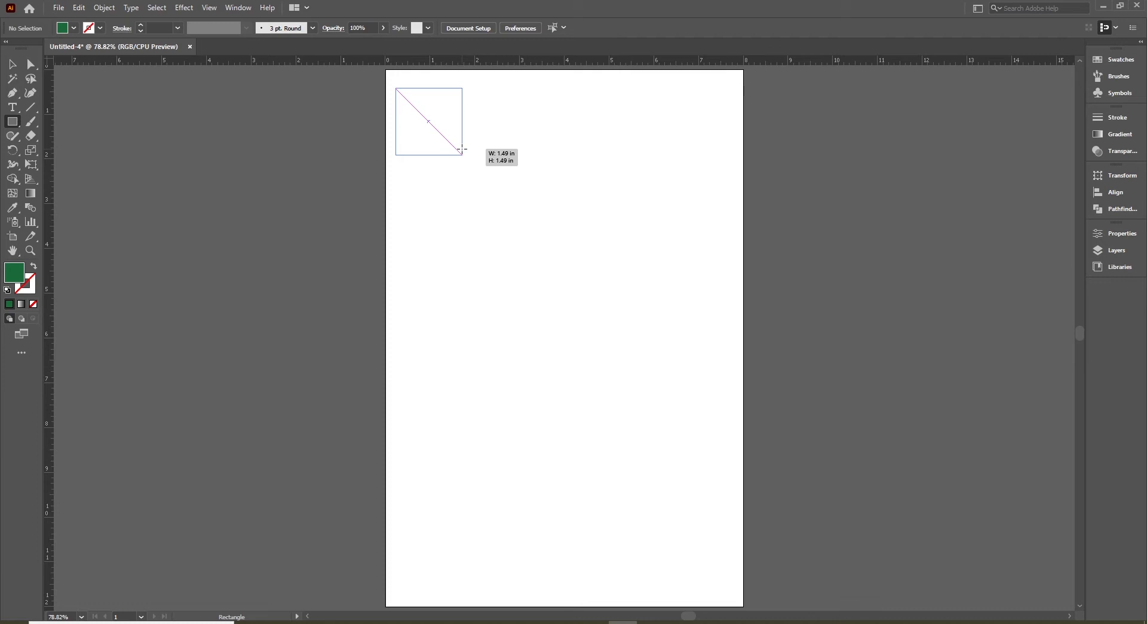
{"action": "left_click_drag", "start_coordinate": [462, 148], "coordinate": [463, 151]}
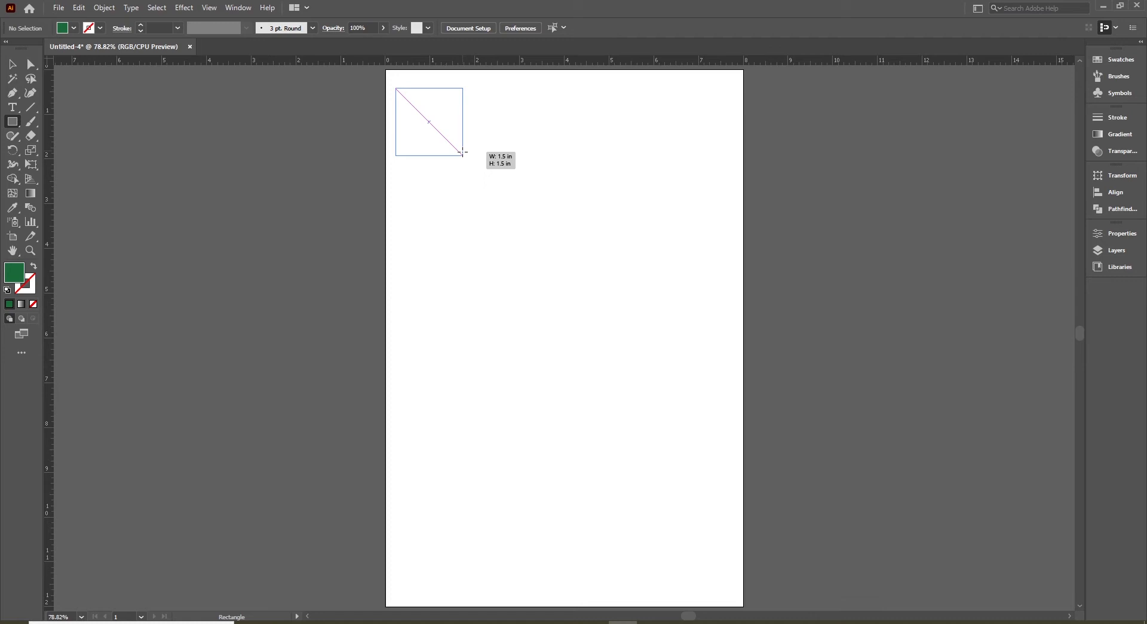
{"action": "left_click_drag", "start_coordinate": [463, 152], "coordinate": [484, 177]}
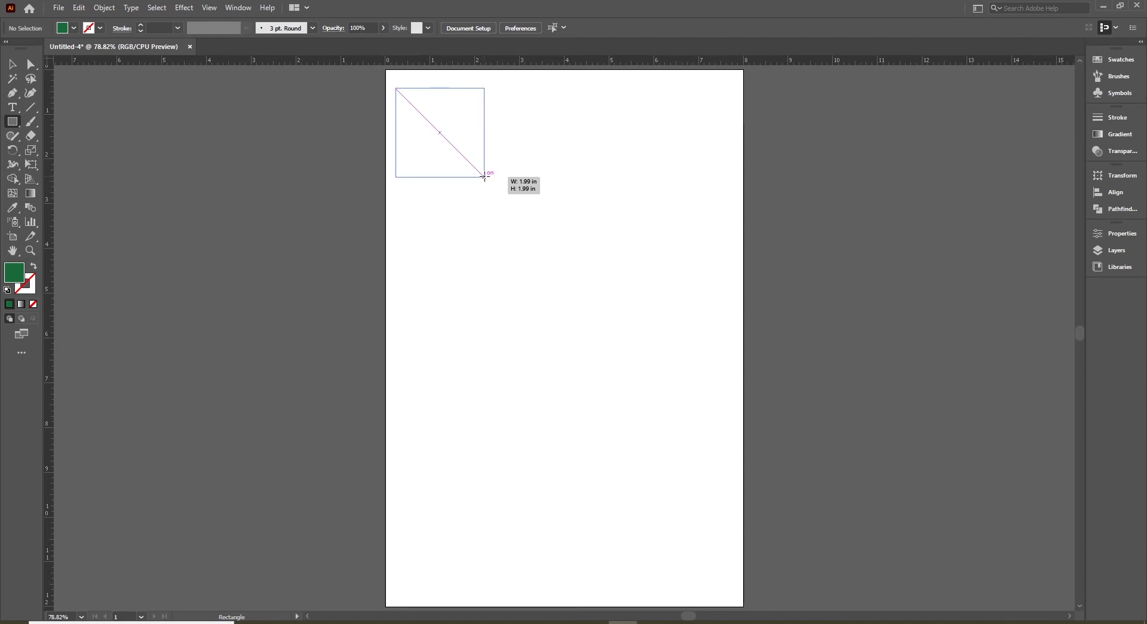
{"action": "left_click_drag", "start_coordinate": [484, 177], "coordinate": [477, 168]}
{"action": "key", "text": "v"}
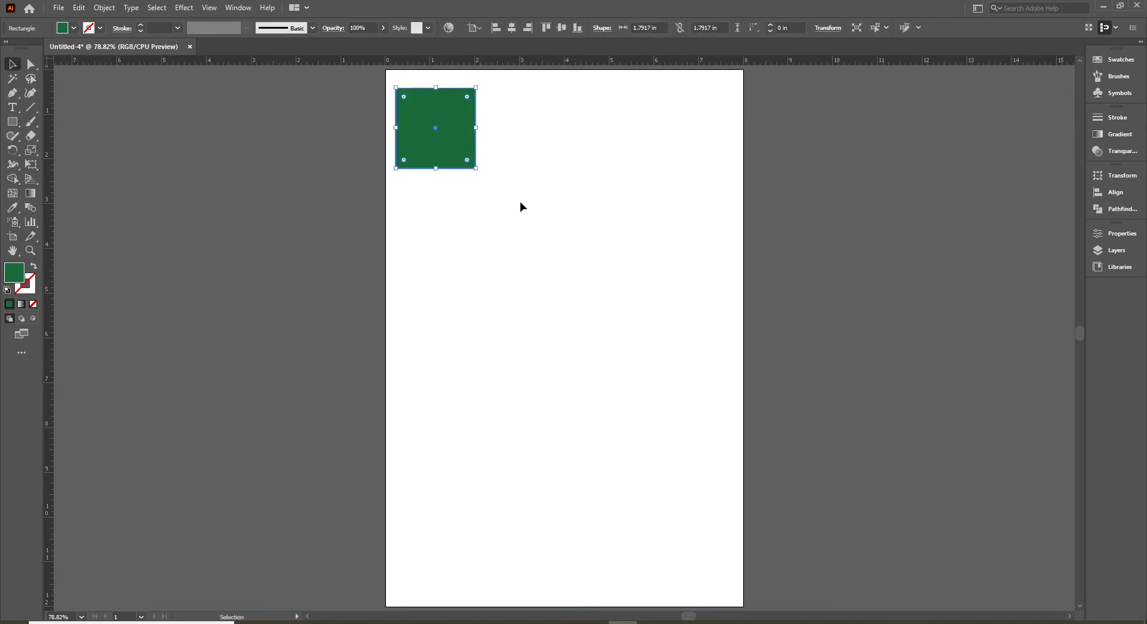
- Delete the freehand green square from the artboard
{"action": "left_click", "coordinate": [519, 204]}
{"action": "left_click", "coordinate": [457, 129]}
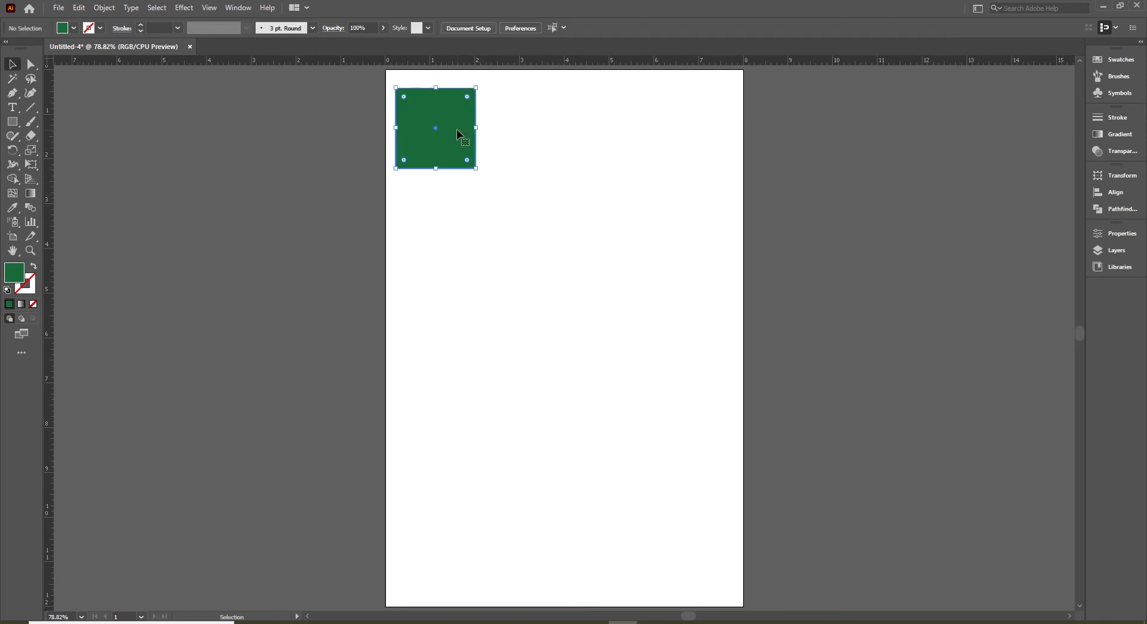
{"action": "key", "text": "Delete"}
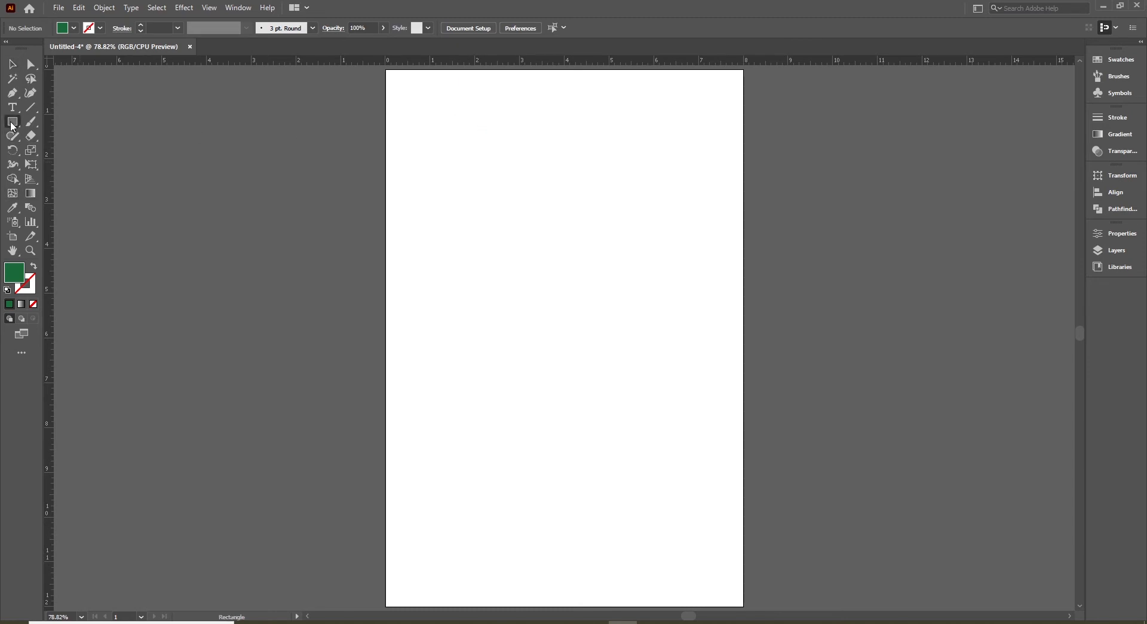
- Create a square with an exact width and height of 1 in using the Rectangle tool's size settings, and deselect it
{"action": "left_click", "coordinate": [12, 121]}
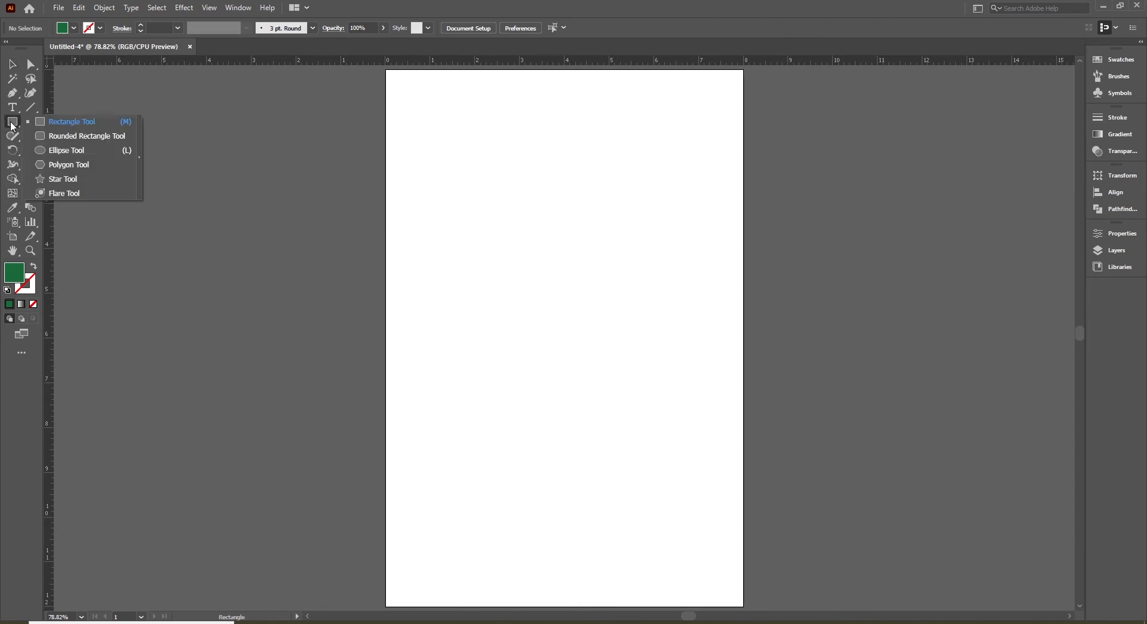
{"action": "left_click", "coordinate": [72, 122]}
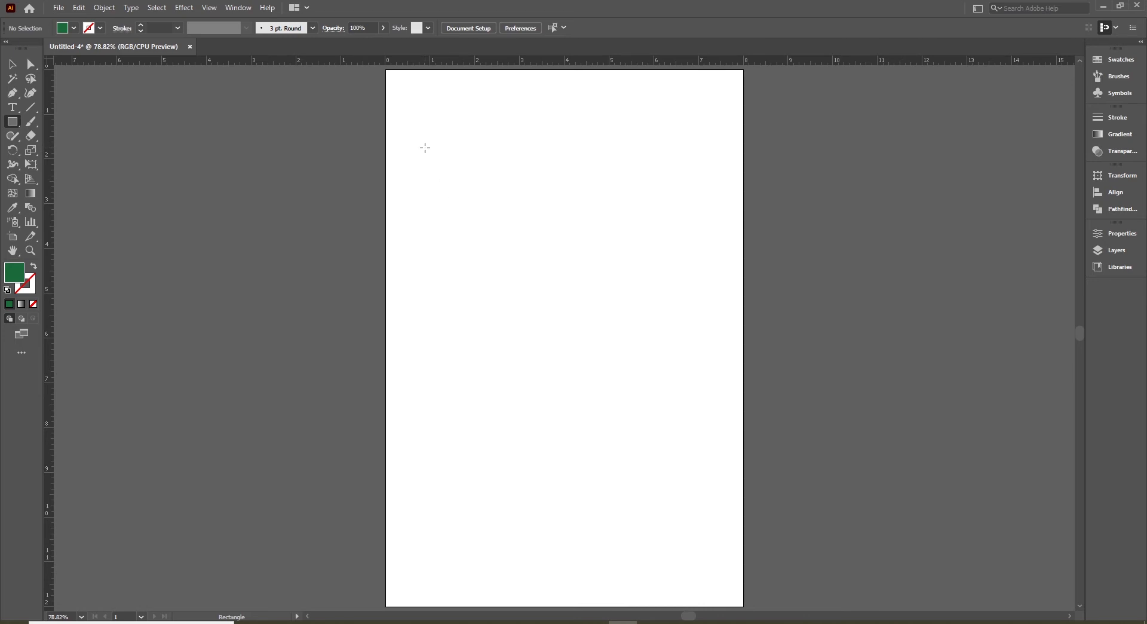
{"action": "left_click", "coordinate": [452, 182]}
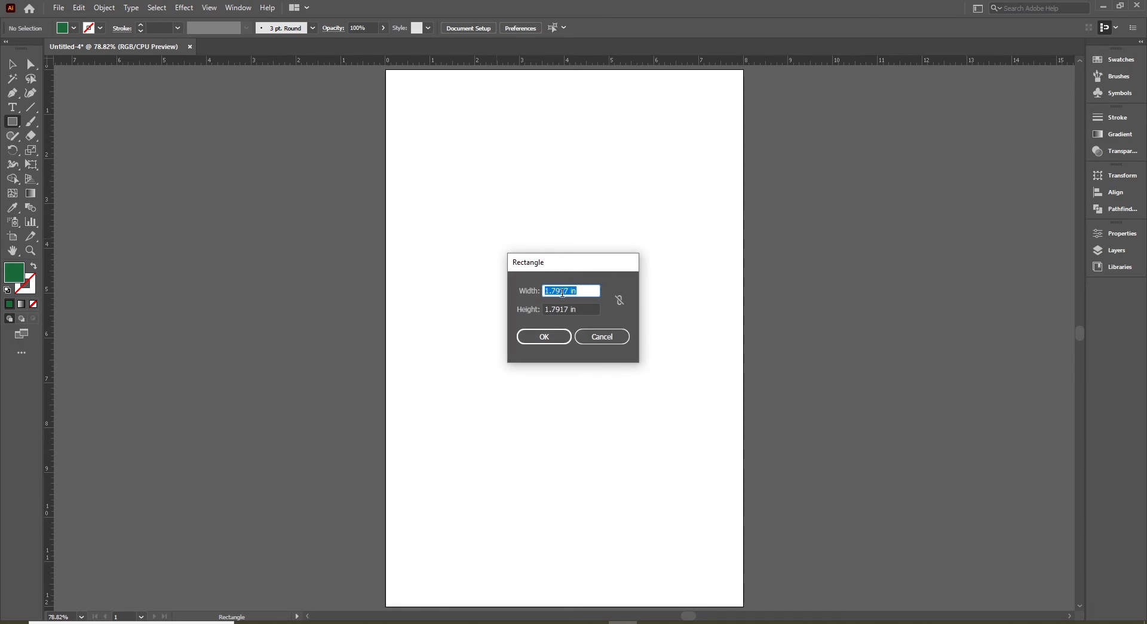
{"action": "left_click", "coordinate": [571, 291]}
{"action": "key", "text": "shift+Home"}
{"action": "type", "text": "1"}
{"action": "key", "text": "Tab"}
{"action": "key", "text": "Home"}
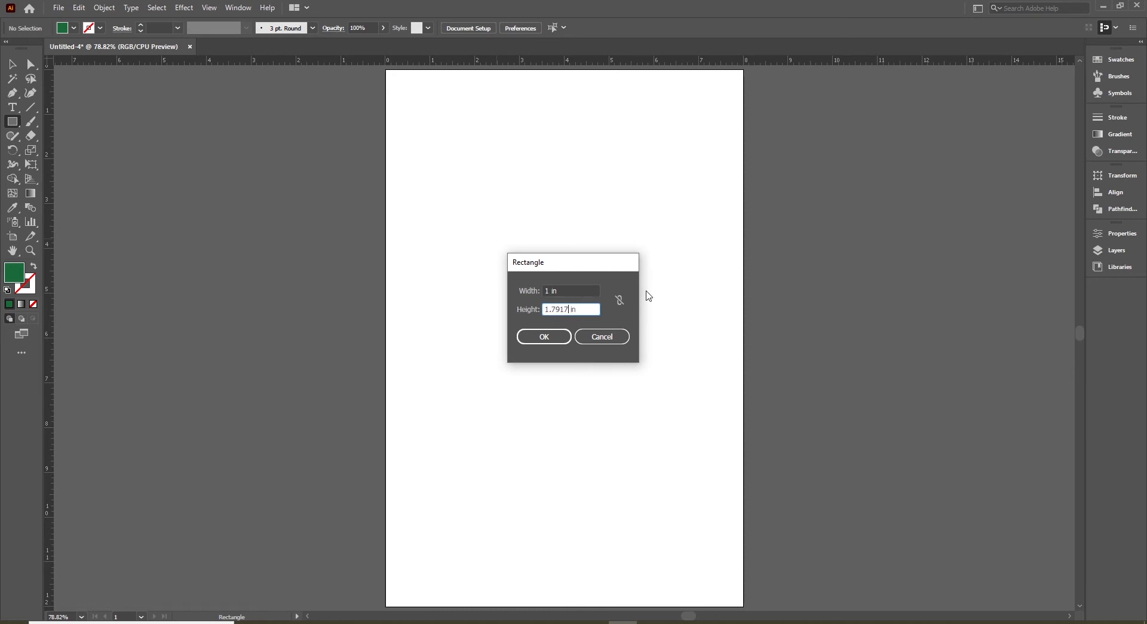
{"action": "key", "text": "shift+Home"}
{"action": "type", "text": "1"}
{"action": "left_click", "coordinate": [545, 337]}
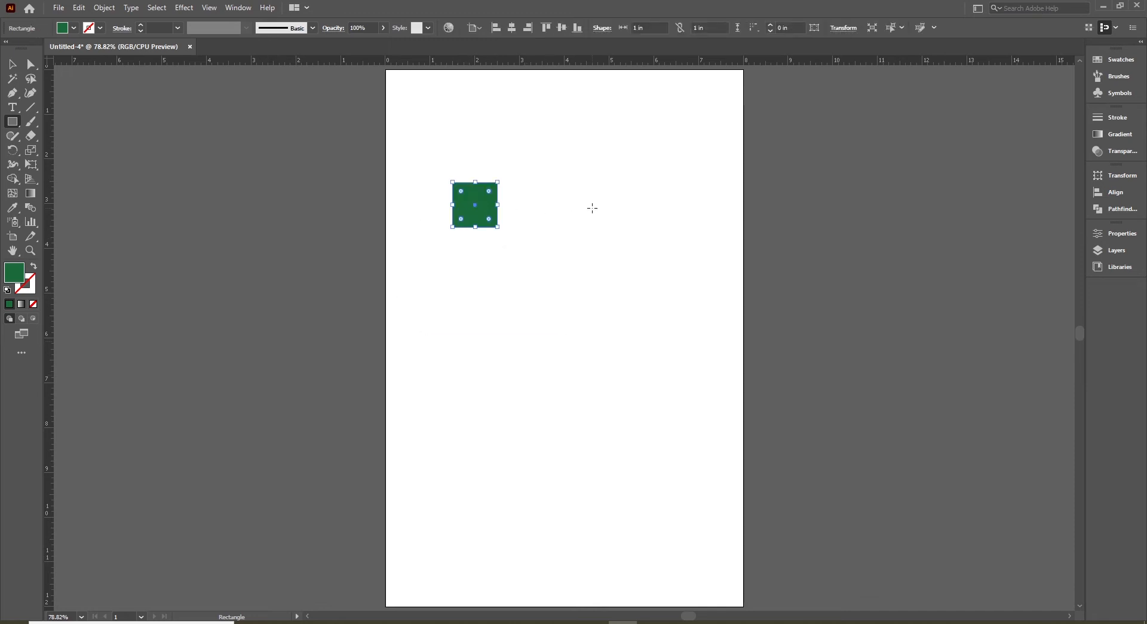
{"action": "left_click", "coordinate": [12, 65]}
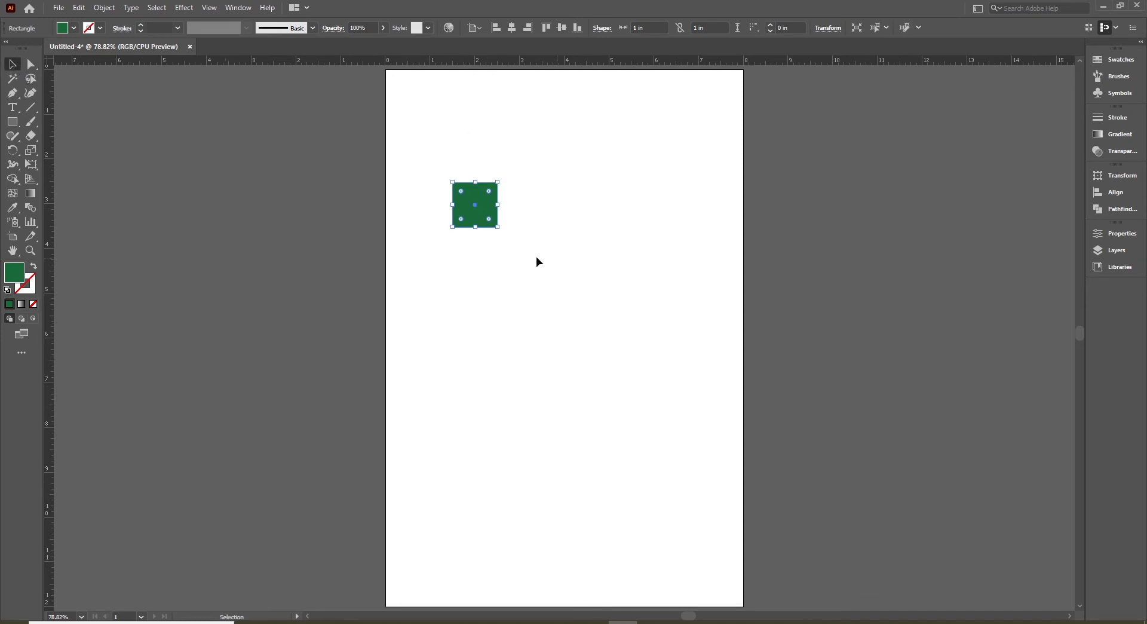
{"action": "left_click", "coordinate": [589, 208]}
{"action": "left_click", "coordinate": [468, 205]}
{"action": "left_click", "coordinate": [587, 229]}
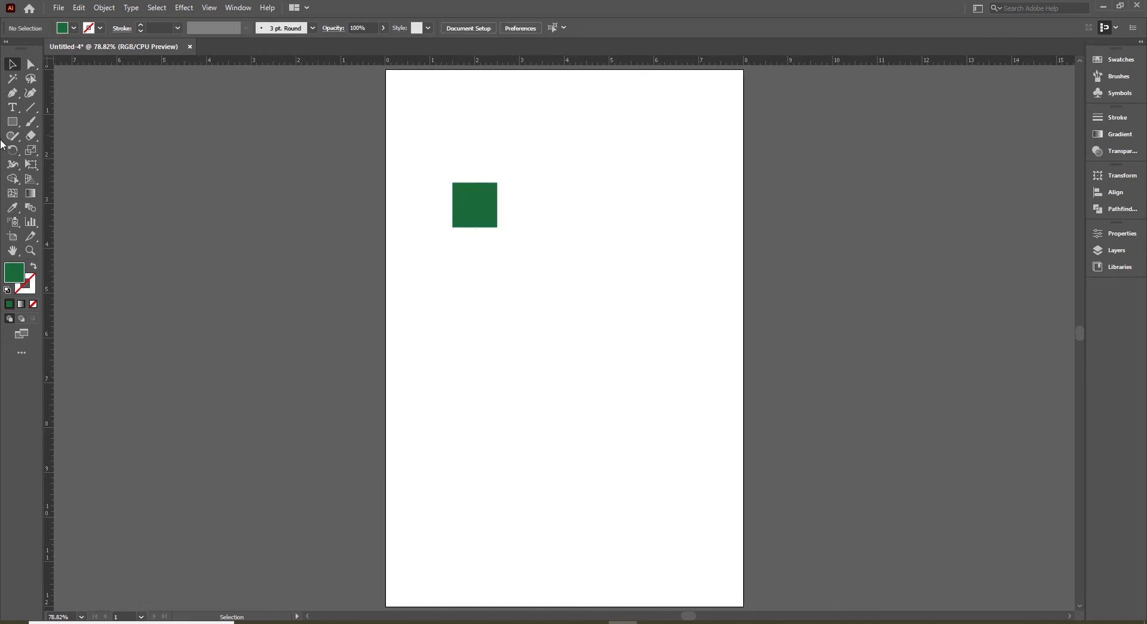
- Draw several freehand trial rectangles across the artboard with the Rectangle tool
{"action": "left_click", "coordinate": [13, 126]}
{"action": "mouse_move", "coordinate": [475, 205]}
{"action": "left_mouse_down"}
{"action": "mouse_move", "coordinate": [553, 156]}
{"action": "mouse_move", "coordinate": [664, 131]}
{"action": "mouse_move", "coordinate": [620, 134]}
{"action": "left_mouse_up"}
{"action": "mouse_move", "coordinate": [546, 225]}
{"action": "left_mouse_down"}
{"action": "mouse_move", "coordinate": [690, 276]}
{"action": "mouse_move", "coordinate": [629, 378]}
{"action": "left_mouse_up"}
{"action": "left_click_drag", "start_coordinate": [475, 279], "coordinate": [548, 222]}
{"action": "left_click_drag", "start_coordinate": [676, 216], "coordinate": [745, 276]}
{"action": "mouse_move", "coordinate": [681, 371]}
{"action": "left_mouse_down"}
{"action": "mouse_move", "coordinate": [637, 400]}
{"action": "mouse_move", "coordinate": [602, 402]}
{"action": "left_mouse_up"}
- Undo the trial rectangles so only the 1 in square remains on the artboard
{"action": "key", "text": "v"}
{"action": "key", "text": "ctrl+z"}
{"action": "key", "text": "ctrl+z"}
{"action": "key", "text": "ctrl+z"}
{"action": "key", "text": "ctrl+z"}
{"action": "key", "text": "ctrl+z"}
- Move the 1 in square near the artboard's upper-left corner, its centre about 1 in across and 0.9 in down
{"action": "left_click", "coordinate": [12, 64]}
{"action": "left_click_drag", "start_coordinate": [478, 215], "coordinate": [433, 118]}
{"action": "left_click", "coordinate": [493, 201]}
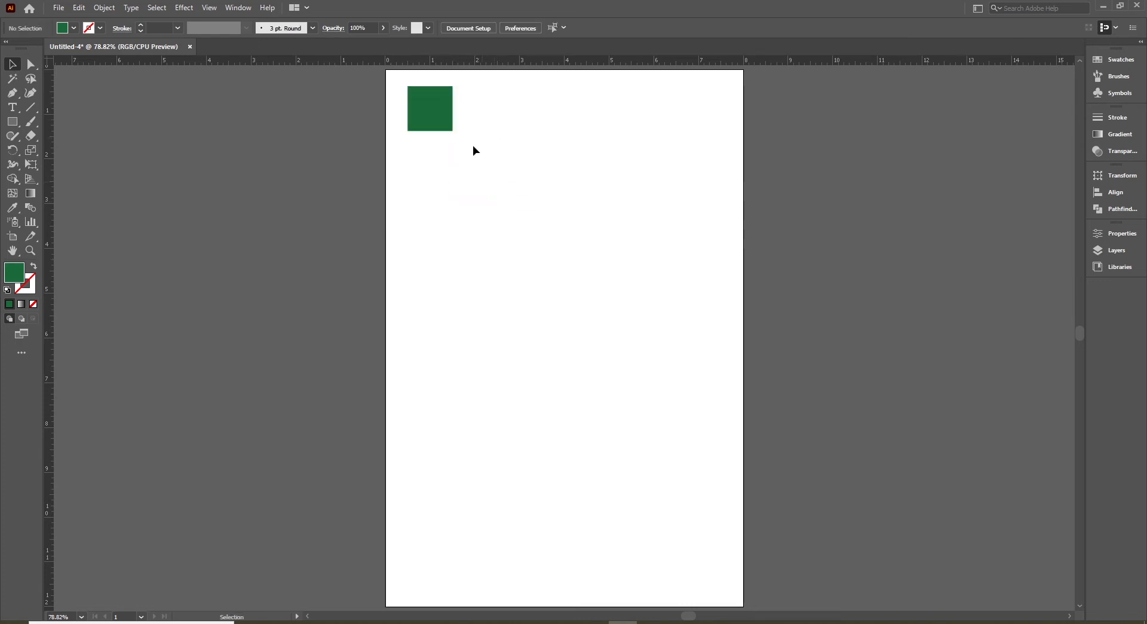
- Check the 1 in square's position and size values in its Transform settings and deselect it
{"action": "left_click", "coordinate": [444, 110]}
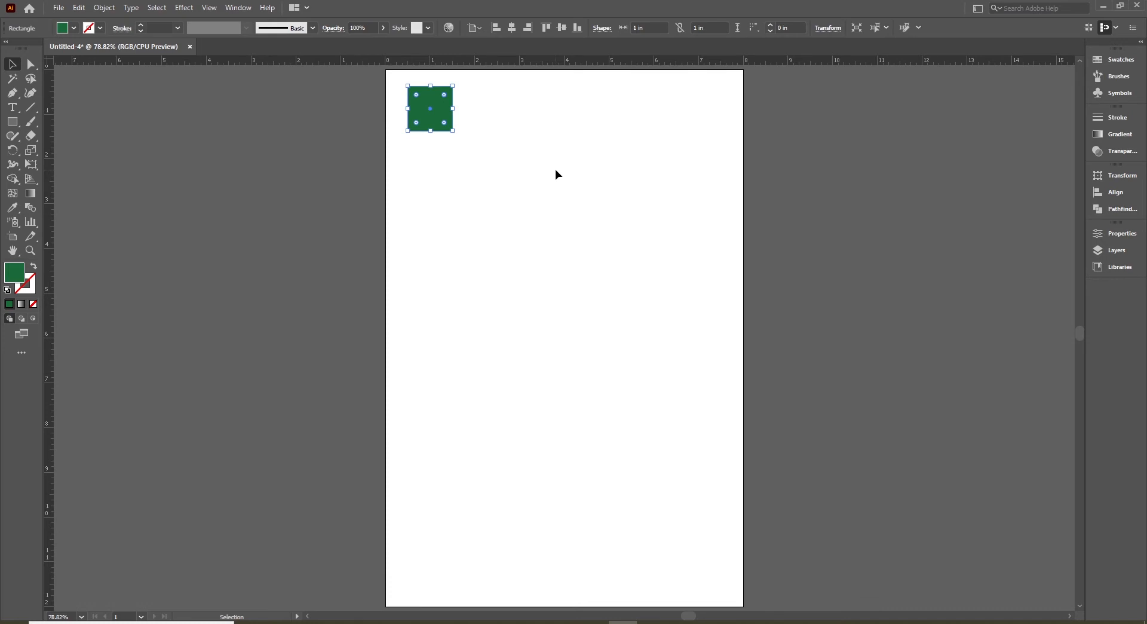
{"action": "left_click", "coordinate": [555, 174]}
{"action": "left_click", "coordinate": [429, 108]}
{"action": "left_click", "coordinate": [821, 31]}
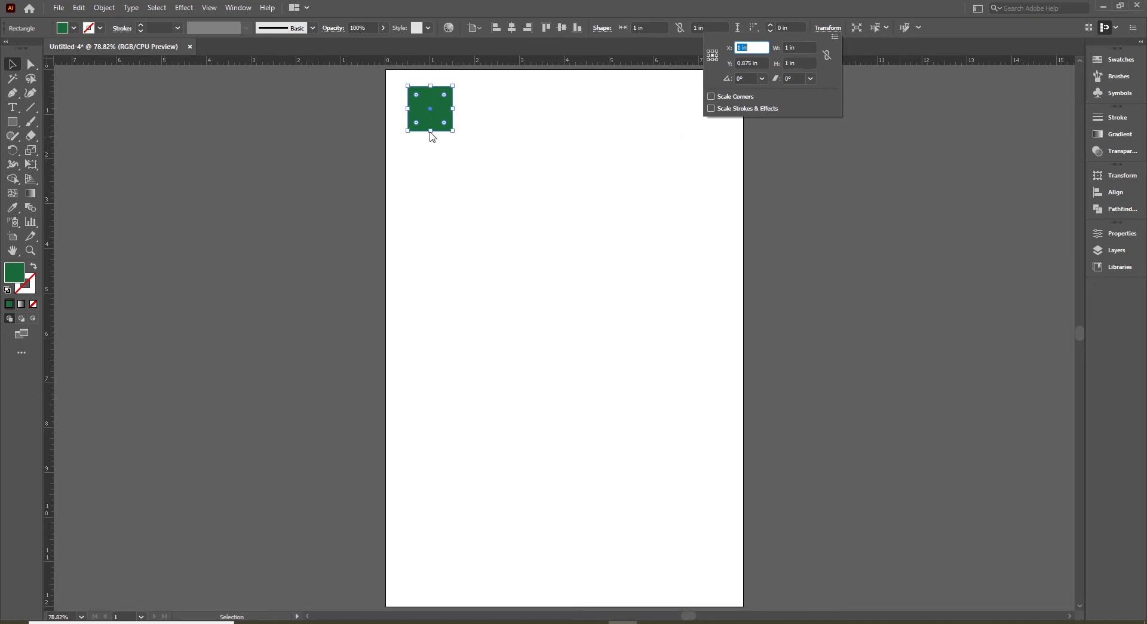
{"action": "left_click", "coordinate": [528, 166]}
{"action": "left_click", "coordinate": [490, 202]}
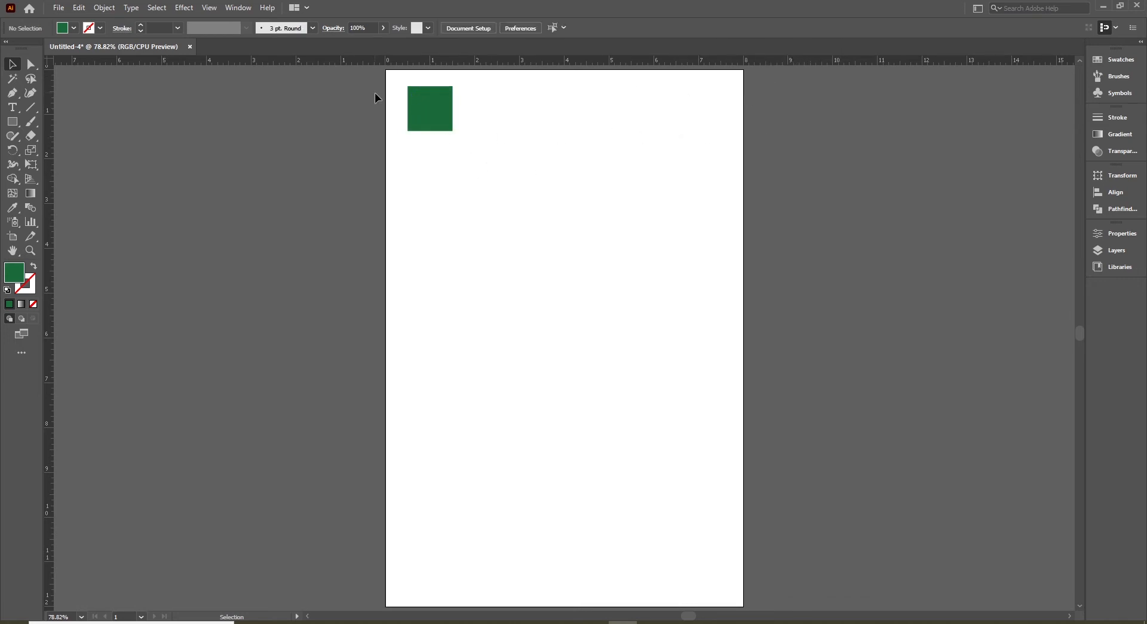
- Set the square's width and height to 2 in and move it fully inside the artboard, centred about 1.75 in across and 2 in down
{"action": "left_click", "coordinate": [441, 107]}
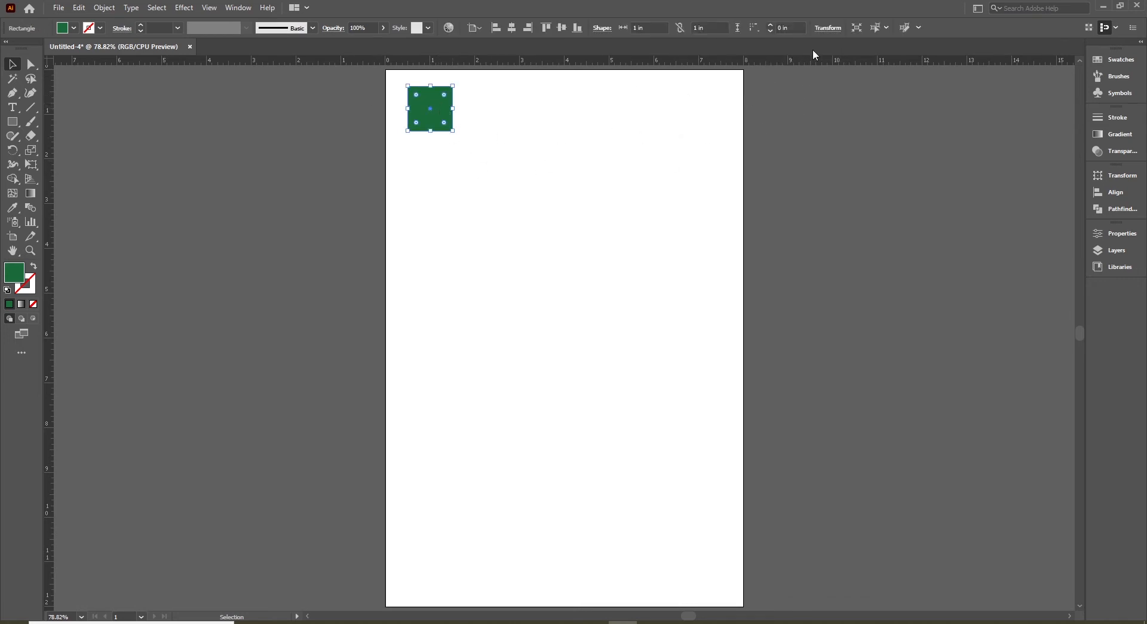
{"action": "left_click", "coordinate": [821, 34]}
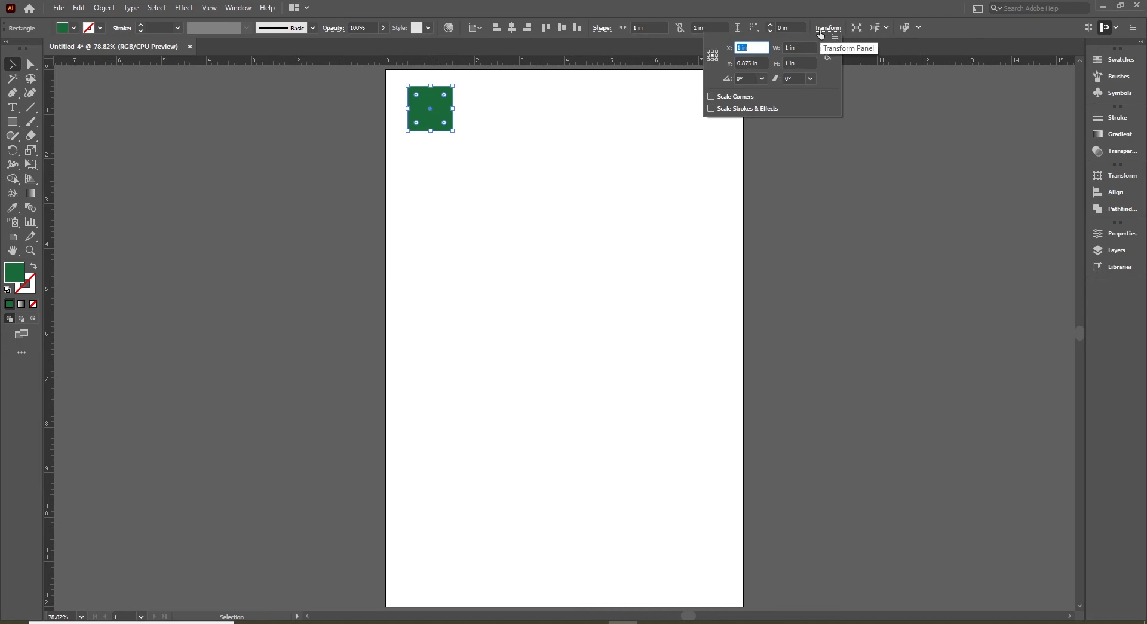
{"action": "left_click", "coordinate": [788, 47]}
{"action": "type", "text": "2"}
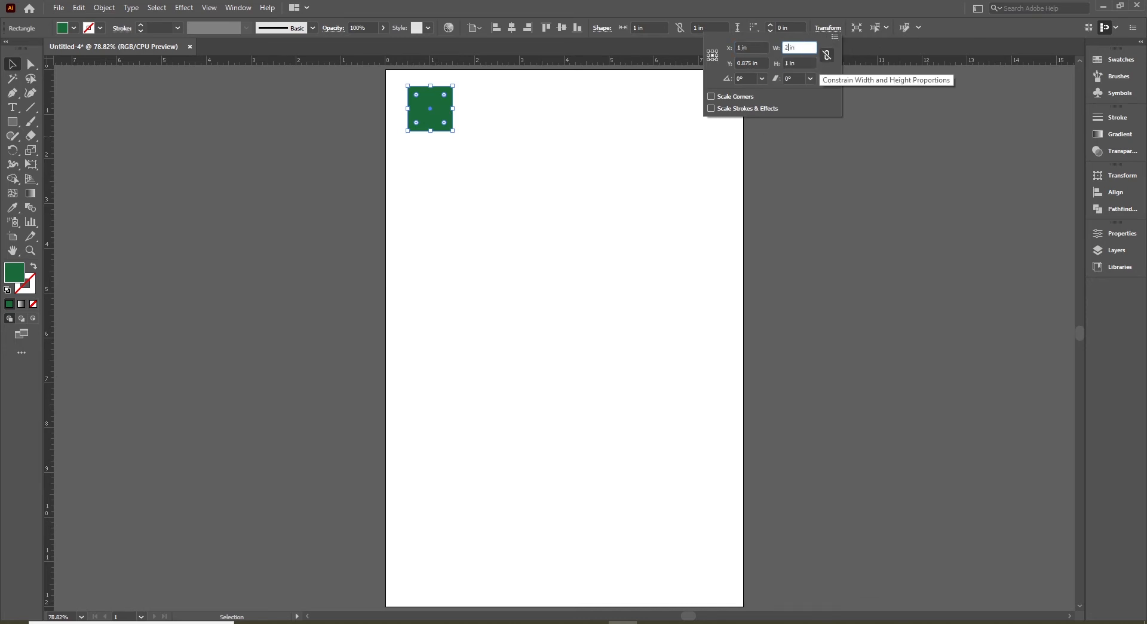
{"action": "left_click", "coordinate": [794, 63]}
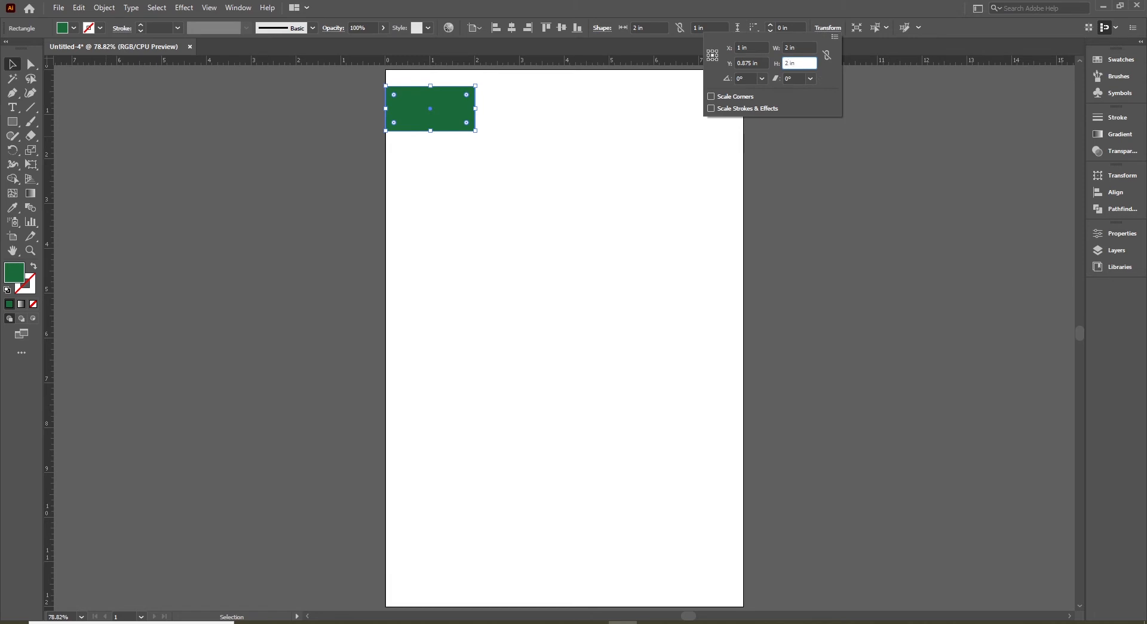
{"action": "type", "text": "2"}
{"action": "key", "text": "Return"}
{"action": "left_click", "coordinate": [523, 165]}
{"action": "left_click_drag", "start_coordinate": [451, 130], "coordinate": [487, 186]}
{"action": "left_click", "coordinate": [601, 143]}
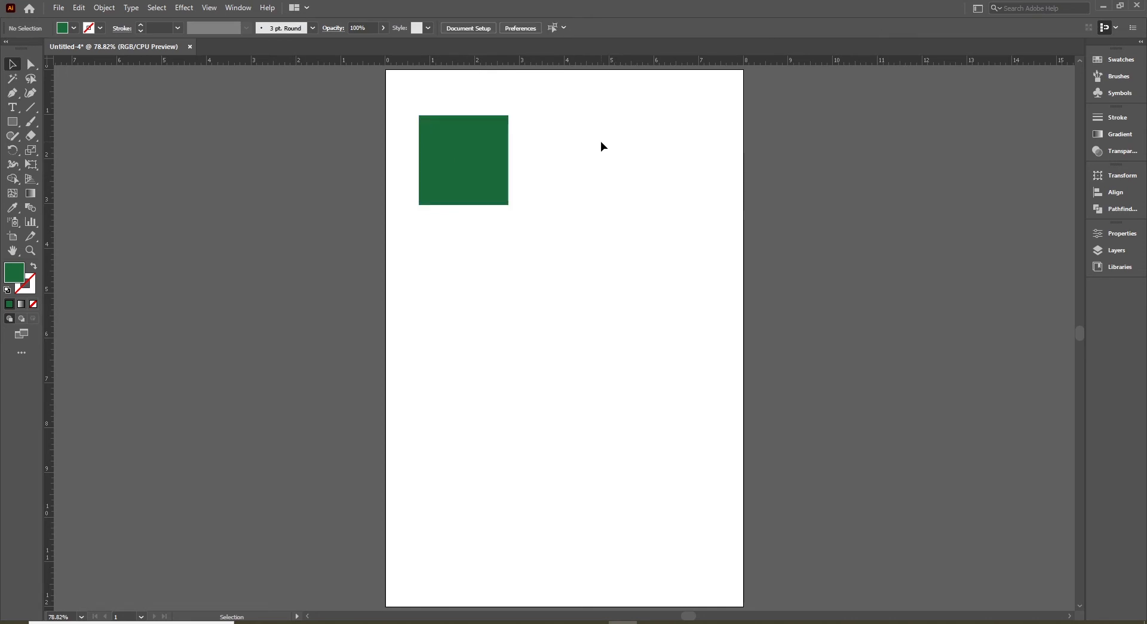
- Set the square's width and height to 5 in and move it inside the artboard's upper half
{"action": "left_click", "coordinate": [440, 149]}
{"action": "left_click", "coordinate": [827, 28]}
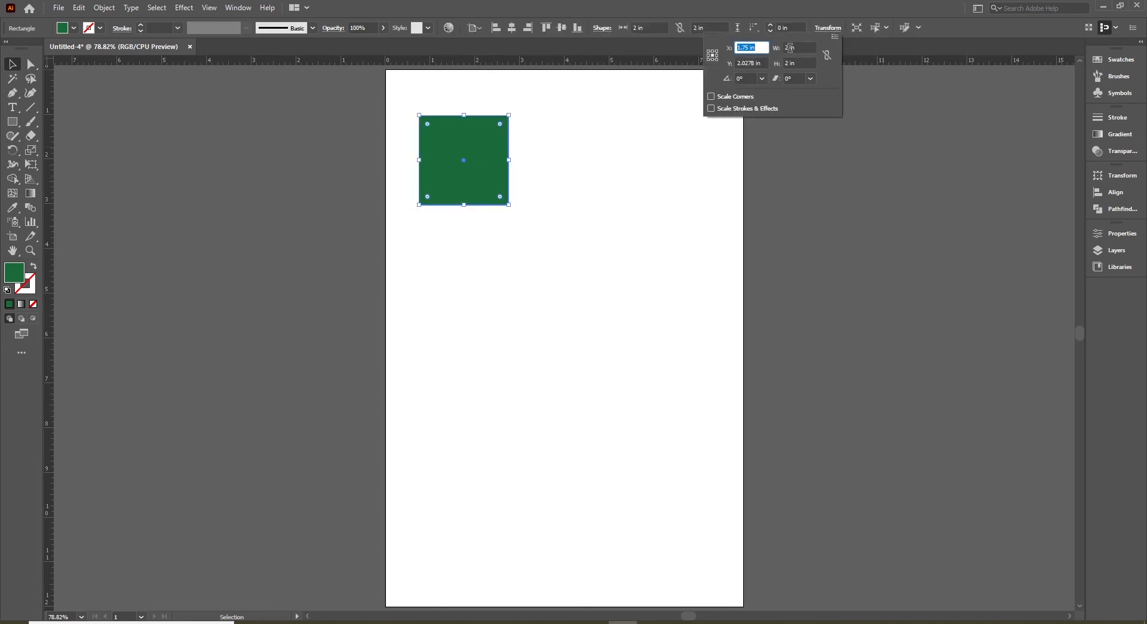
{"action": "double_click", "coordinate": [789, 48]}
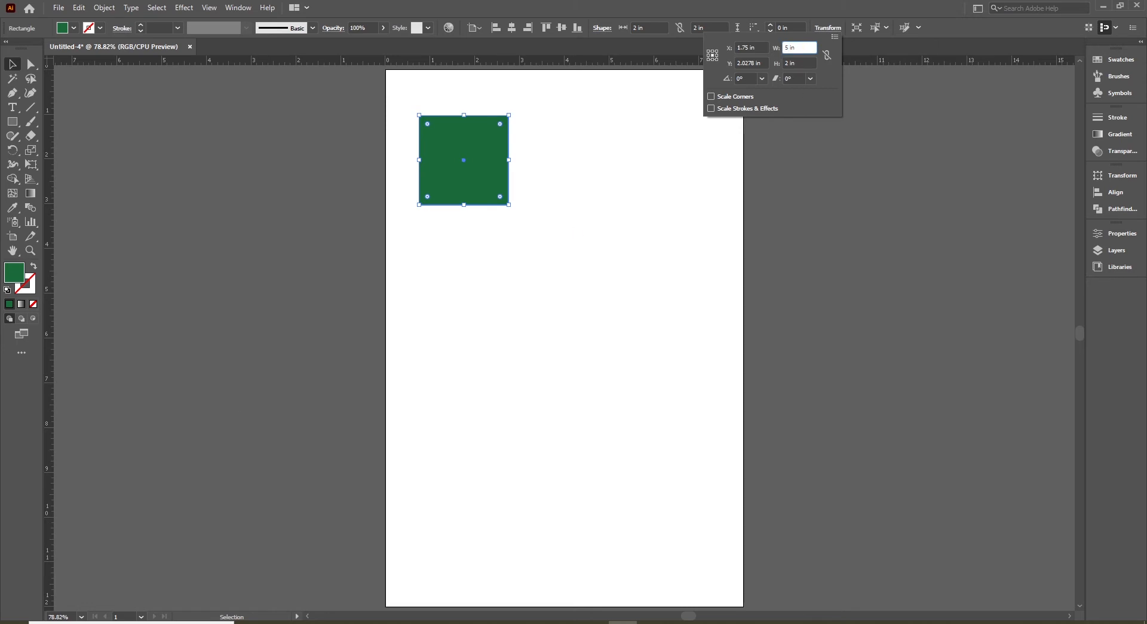
{"action": "left_click", "coordinate": [788, 63]}
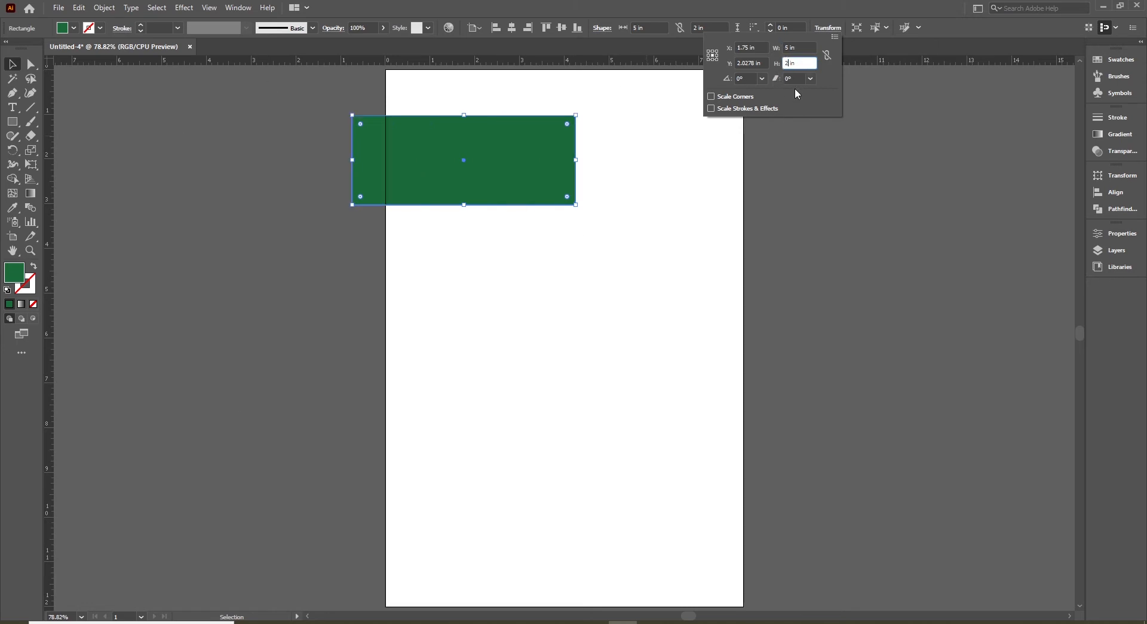
{"action": "type", "text": "5"}
{"action": "key", "text": "BackSpace"}
{"action": "key", "text": "BackSpace"}
{"action": "type", "text": "5"}
{"action": "key", "text": "Return"}
{"action": "left_click_drag", "start_coordinate": [523, 251], "coordinate": [665, 242]}
{"action": "left_click", "coordinate": [686, 237]}
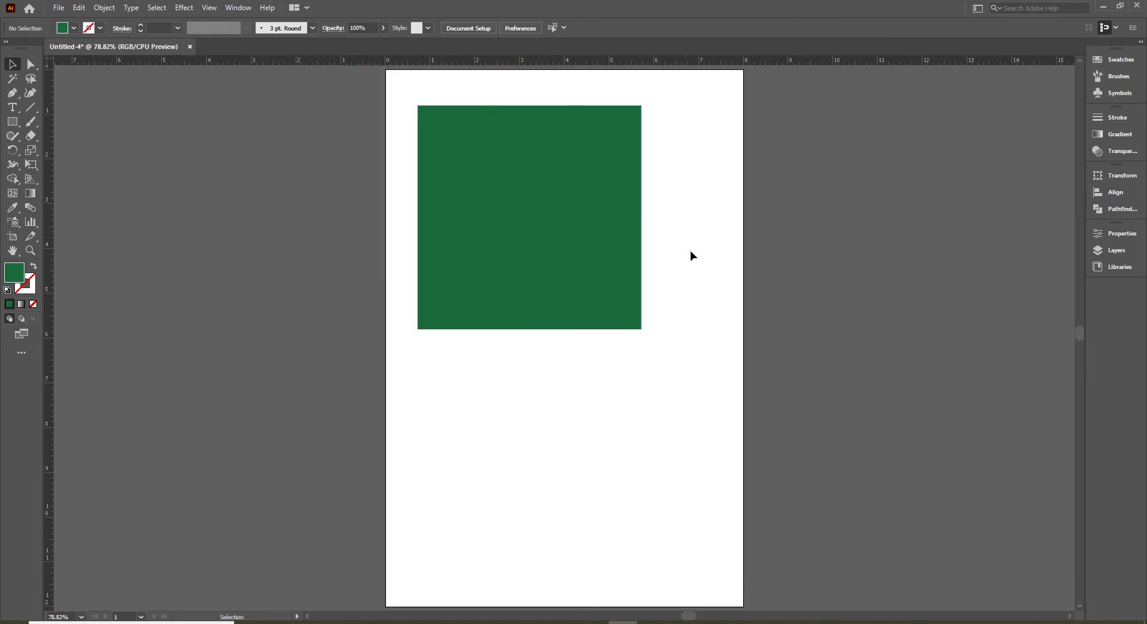
- Undo the resizing and moves back to the 1 in square near the artboard's upper-left corner, and deselect it
{"action": "left_click", "coordinate": [553, 229]}
{"action": "key", "text": "ctrl+z"}
{"action": "key", "text": "ctrl+z"}
{"action": "key", "text": "ctrl+z"}
{"action": "key", "text": "ctrl+z"}
{"action": "key", "text": "ctrl+z"}
{"action": "key", "text": "ctrl+z"}
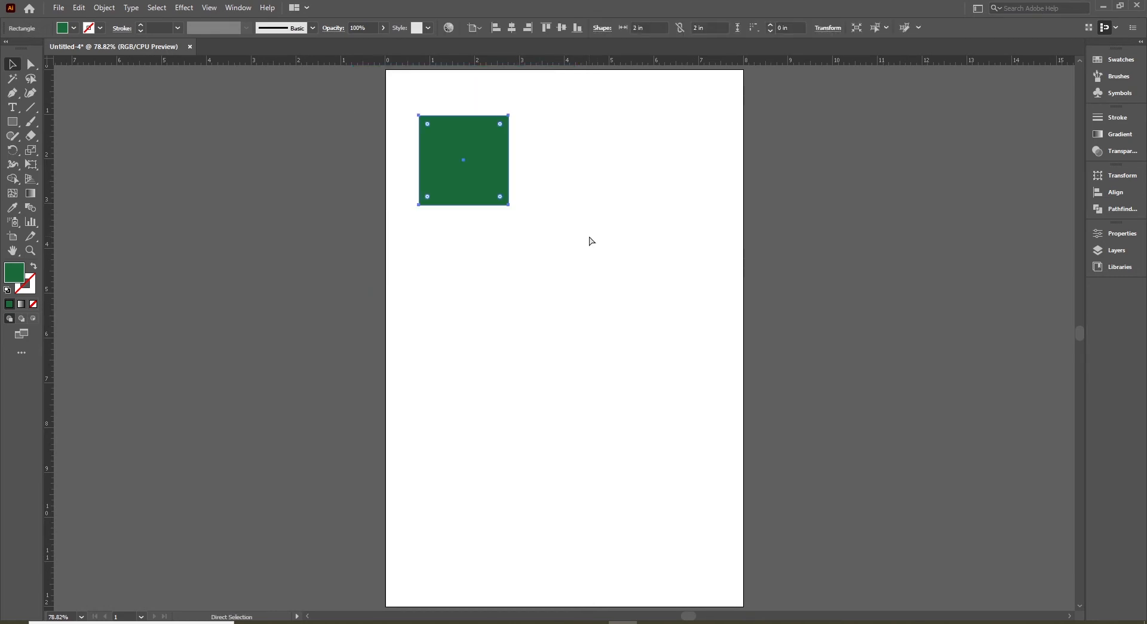
{"action": "key", "text": "v"}
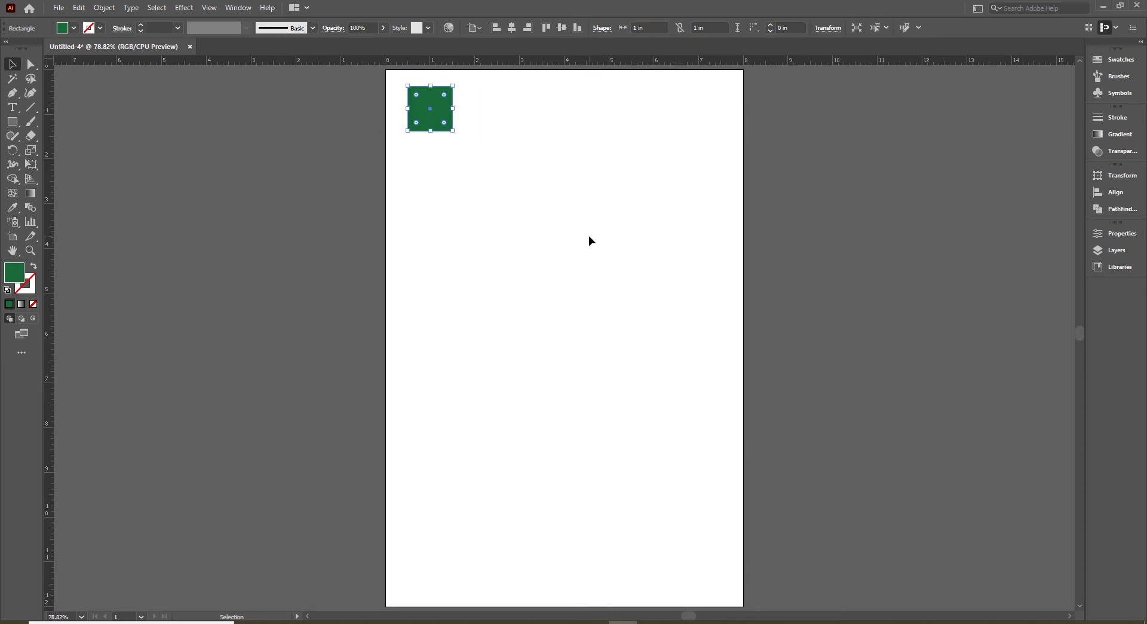
{"action": "left_click", "coordinate": [589, 237]}
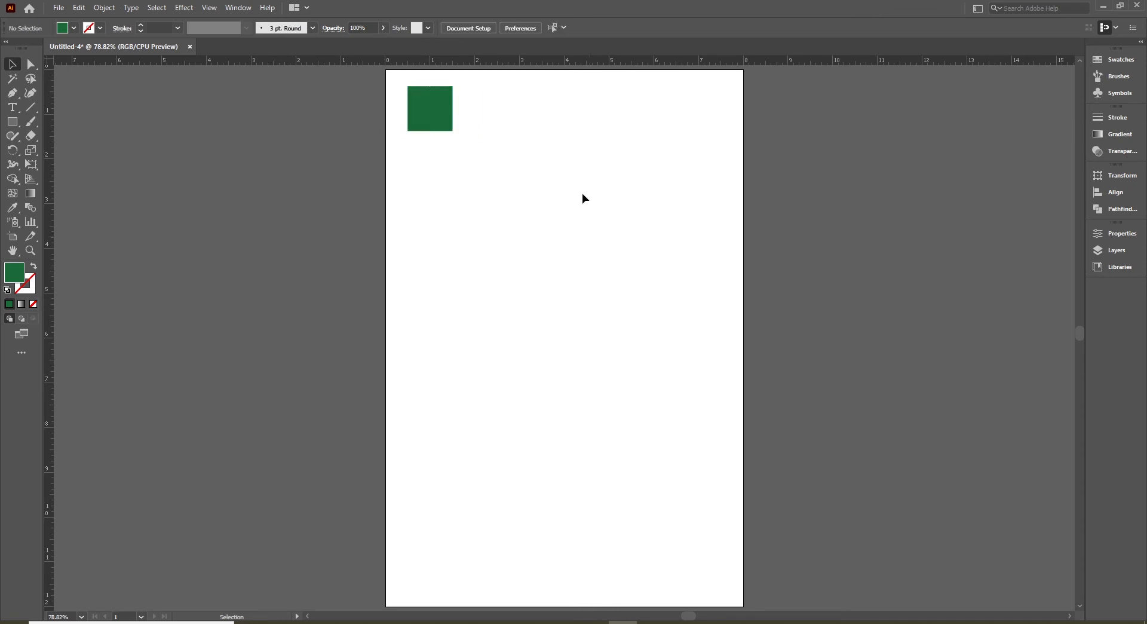
- Copy the 1 in square, paste the duplicate at the artboard's centre, and delete that duplicate
{"action": "left_click", "coordinate": [435, 116]}
{"action": "left_click", "coordinate": [512, 215]}
{"action": "left_click", "coordinate": [429, 110]}
{"action": "left_click", "coordinate": [452, 176]}
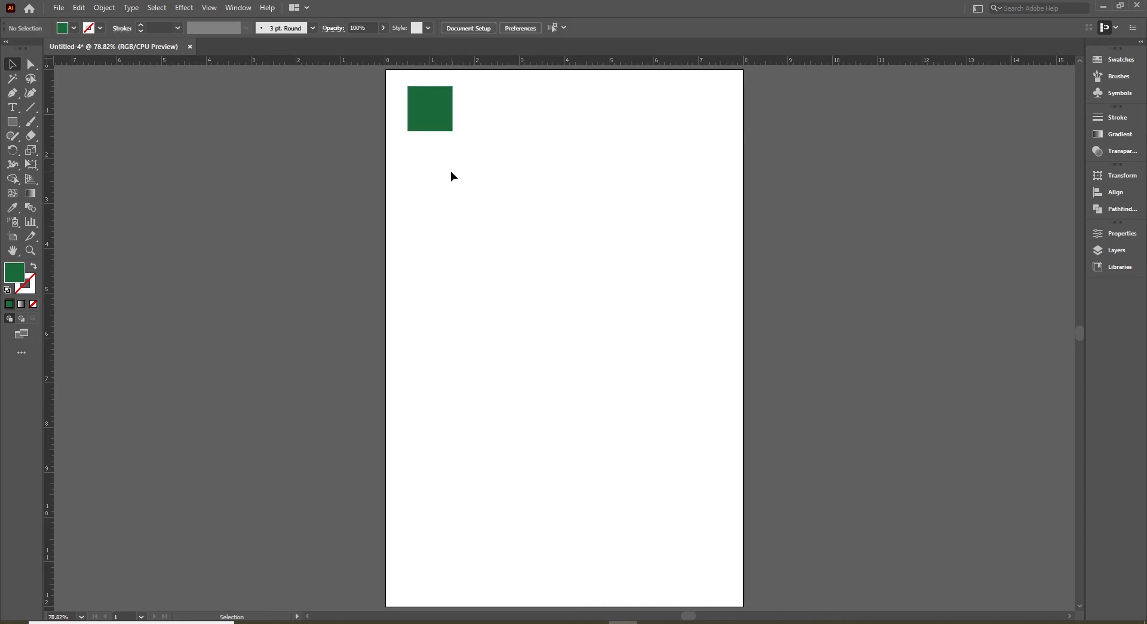
{"action": "left_click", "coordinate": [433, 112]}
{"action": "key", "text": "a"}
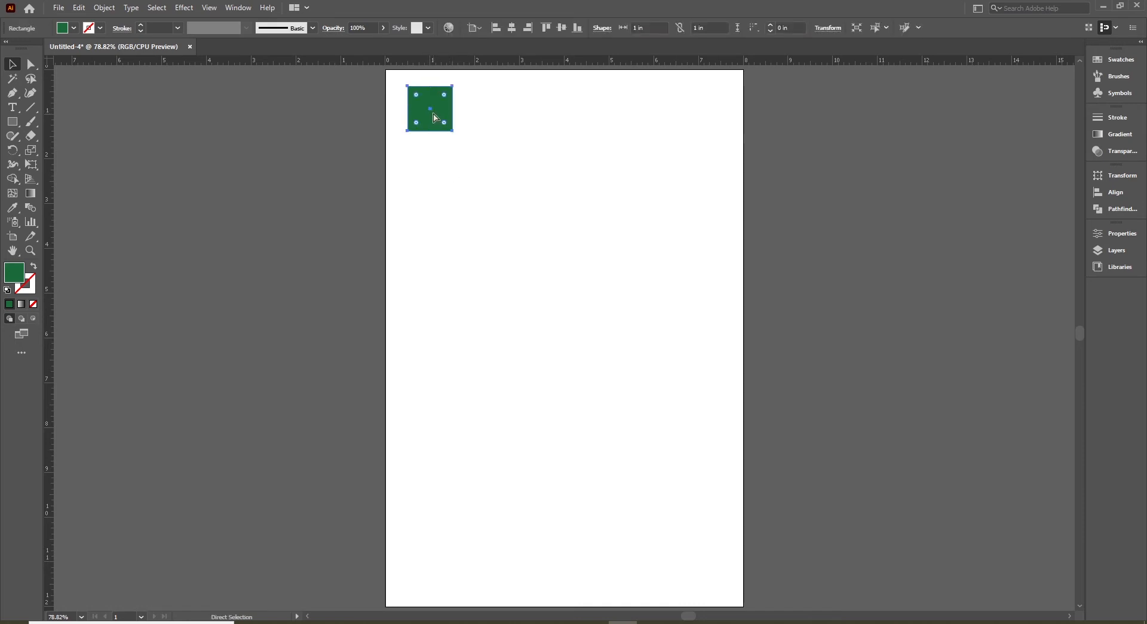
{"action": "key", "text": "ctrl+v"}
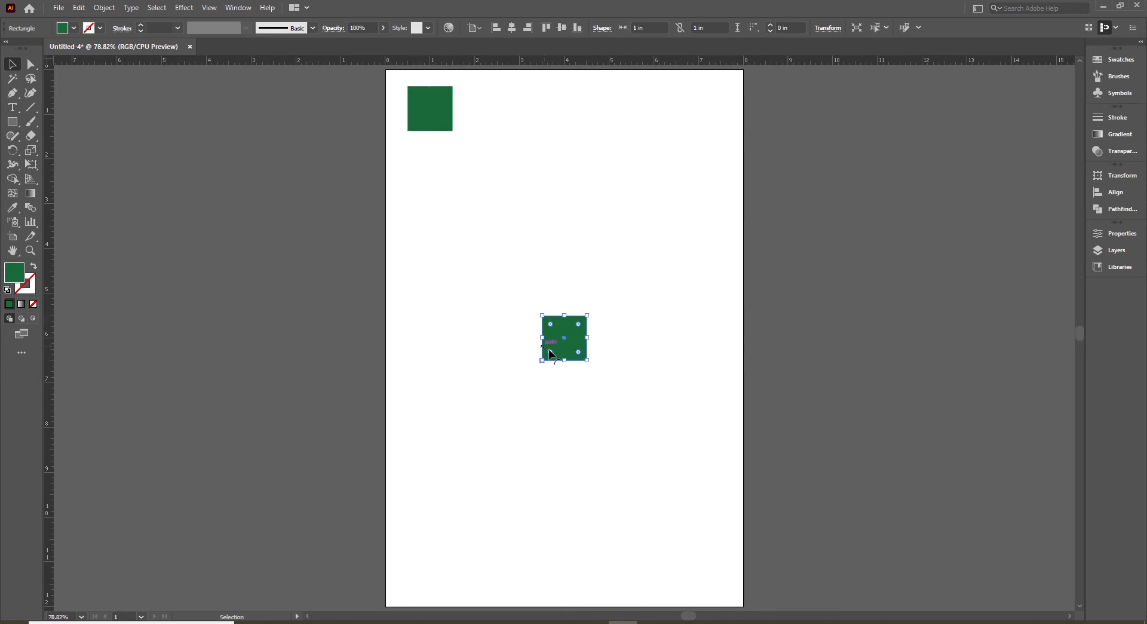
{"action": "left_click", "coordinate": [465, 296]}
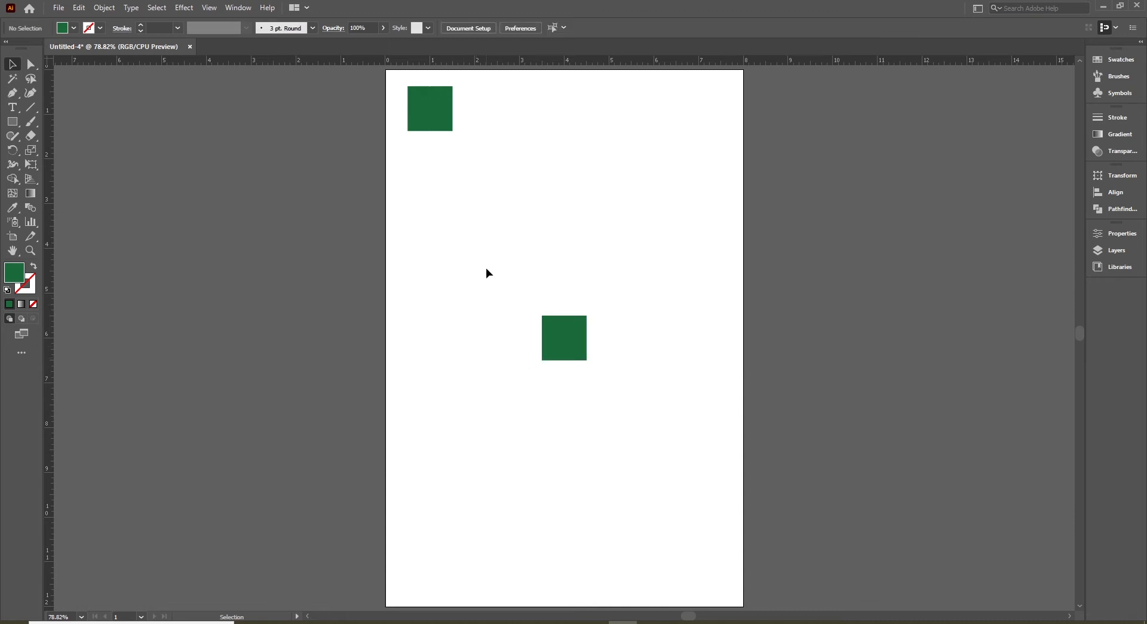
{"action": "left_click", "coordinate": [568, 348]}
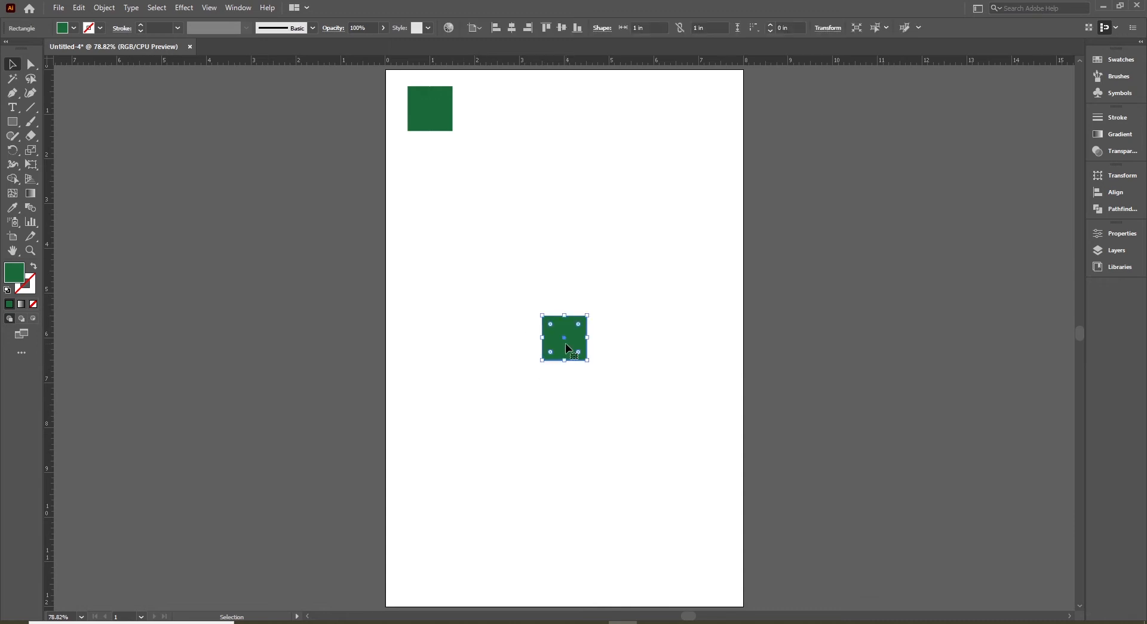
{"action": "key", "text": "Delete"}
- Duplicate the original square by moving a copy to about 7.2 in across and 3.4 in down, and undo the copy
{"action": "left_click", "coordinate": [438, 109]}
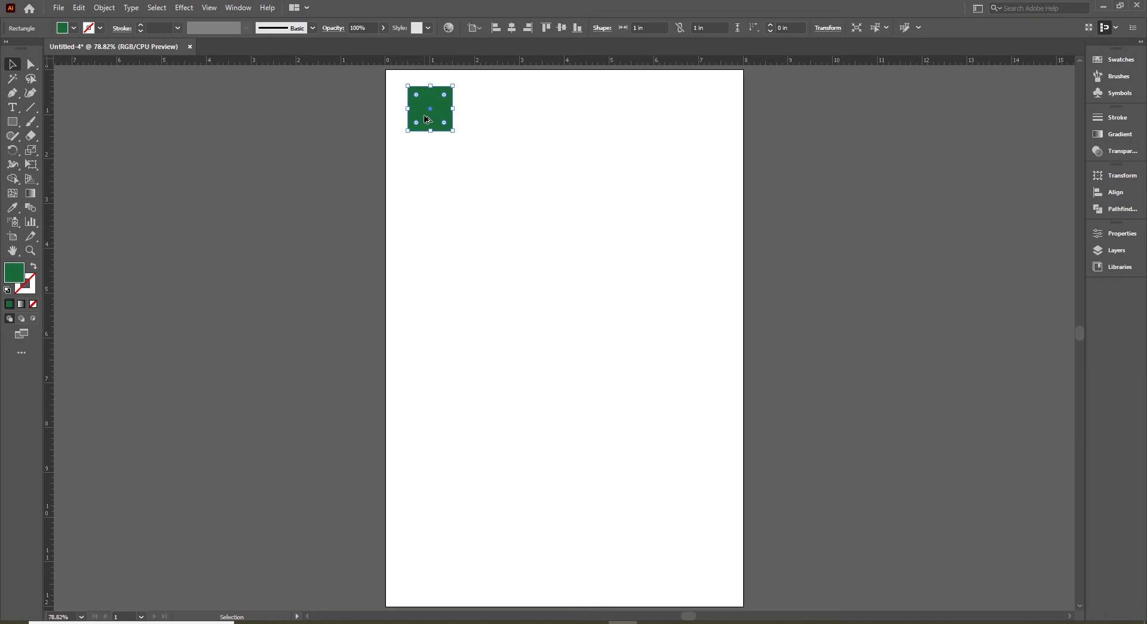
{"action": "left_click_drag", "start_coordinate": [427, 119], "coordinate": [483, 119]}
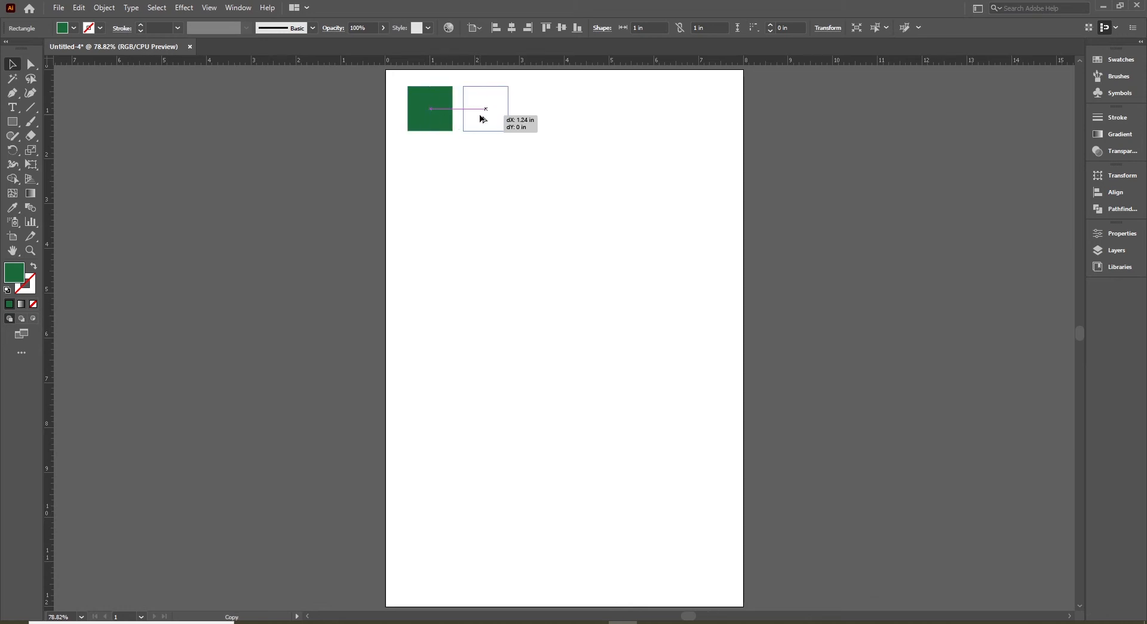
{"action": "left_click_drag", "start_coordinate": [483, 118], "coordinate": [703, 233]}
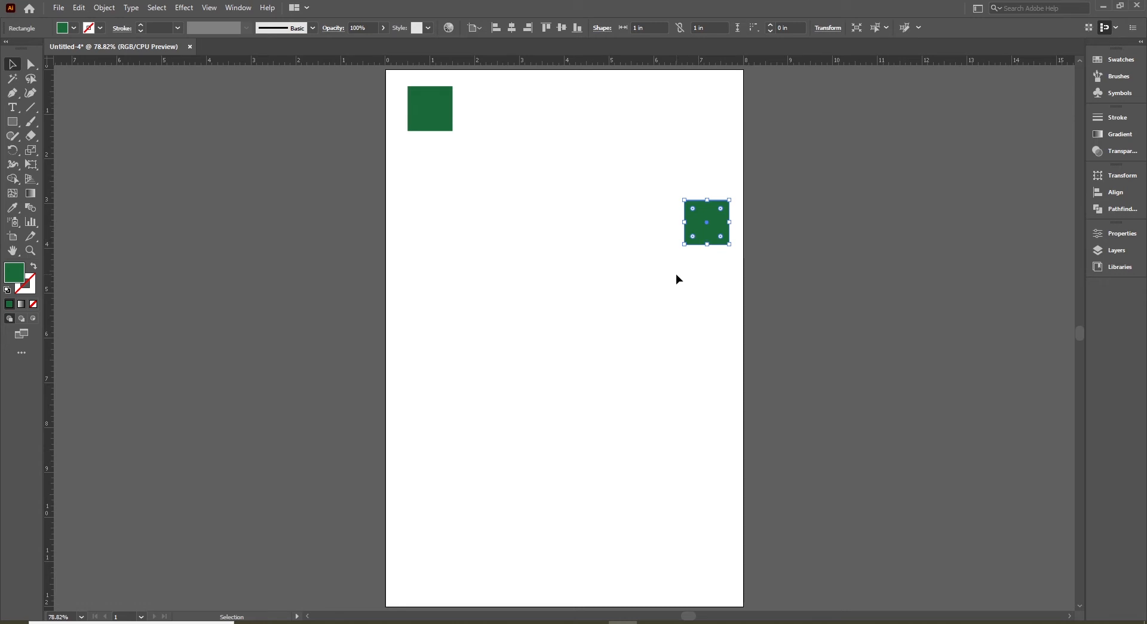
{"action": "key", "text": "ctrl+z"}
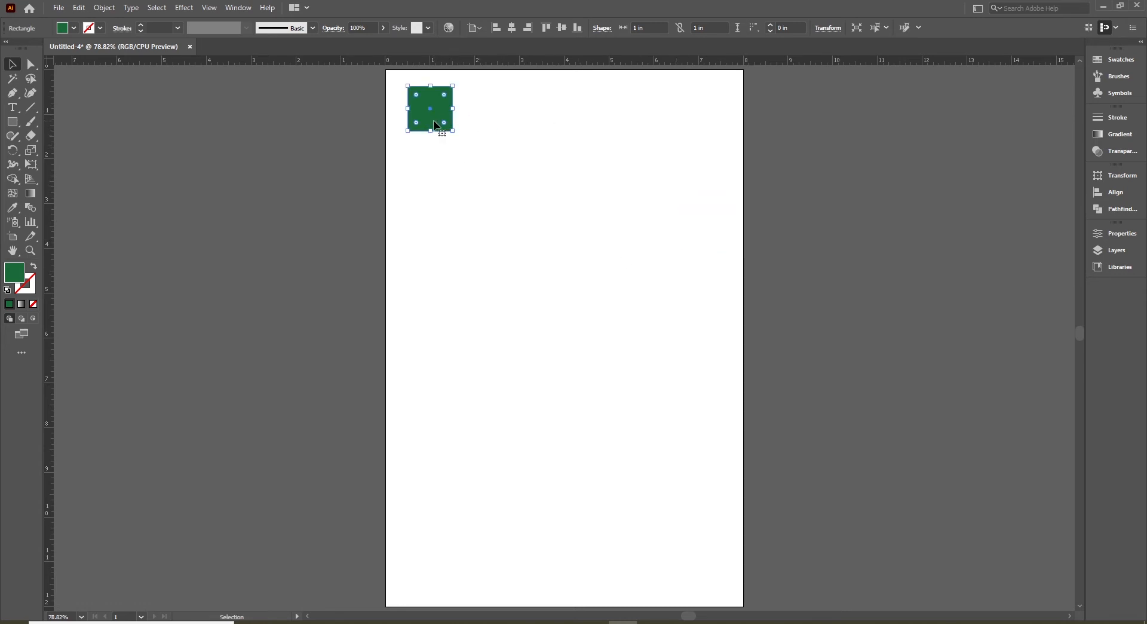
- Duplicate the 1 in square three times in a straight horizontal row, spacing the copies about 1.2 in apart centre to centre
{"action": "left_click_drag", "start_coordinate": [437, 125], "coordinate": [497, 124]}
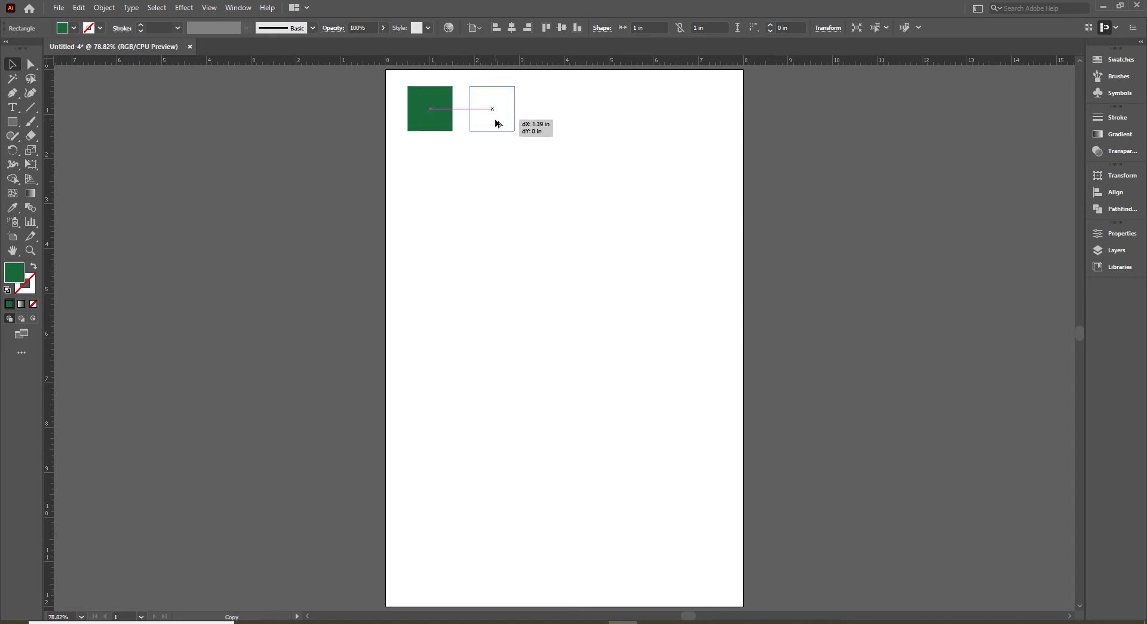
{"action": "mouse_move", "coordinate": [497, 124]}
{"action": "left_mouse_down"}
{"action": "mouse_move", "coordinate": [598, 121]}
{"action": "mouse_move", "coordinate": [442, 117]}
{"action": "mouse_move", "coordinate": [719, 130]}
{"action": "mouse_move", "coordinate": [442, 128]}
{"action": "mouse_move", "coordinate": [475, 90]}
{"action": "mouse_move", "coordinate": [438, 135]}
{"action": "mouse_move", "coordinate": [435, 121]}
{"action": "mouse_move", "coordinate": [532, 123]}
{"action": "mouse_move", "coordinate": [430, 122]}
{"action": "mouse_move", "coordinate": [428, 141]}
{"action": "mouse_move", "coordinate": [447, 125]}
{"action": "mouse_move", "coordinate": [436, 263]}
{"action": "mouse_move", "coordinate": [435, 105]}
{"action": "mouse_move", "coordinate": [574, 106]}
{"action": "mouse_move", "coordinate": [436, 116]}
{"action": "mouse_move", "coordinate": [496, 118]}
{"action": "mouse_move", "coordinate": [481, 116]}
{"action": "left_mouse_up"}
{"action": "key", "text": "ctrl+z"}
{"action": "left_click", "coordinate": [466, 149]}
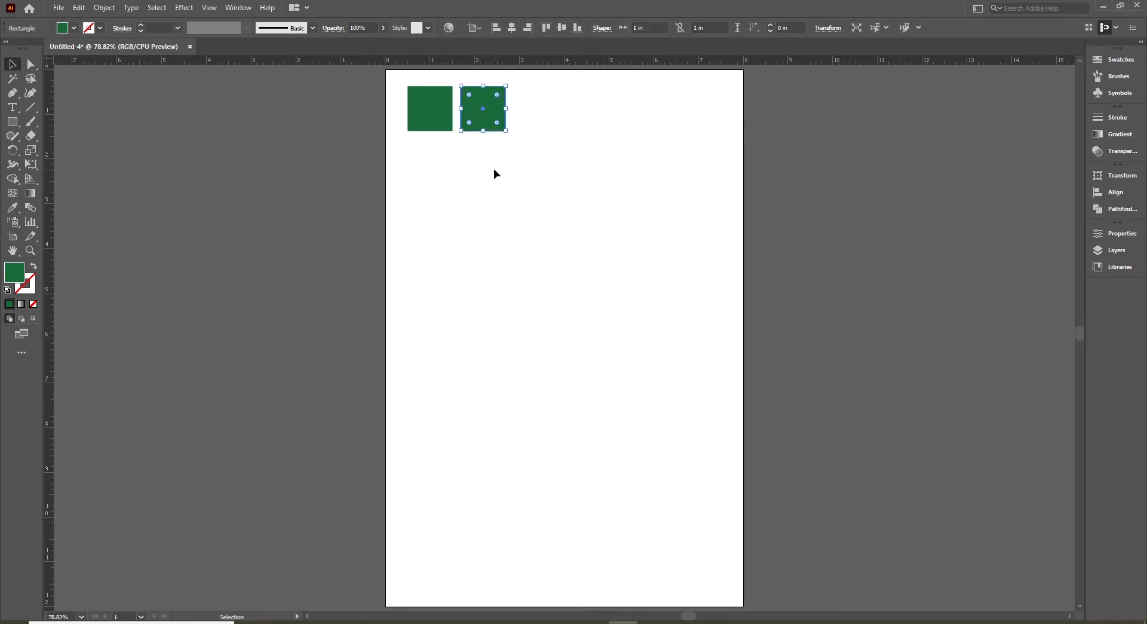
{"action": "left_click_drag", "start_coordinate": [481, 119], "coordinate": [587, 118]}
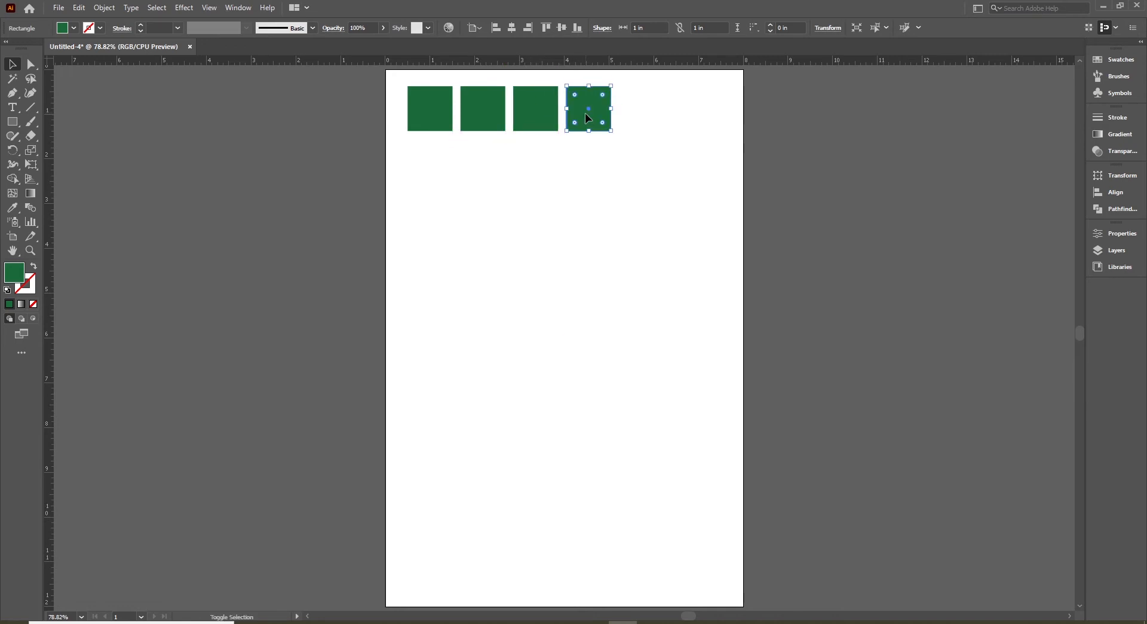
- Undo the fourth square and duplicate the third one about 1.3 in to its right, leaving a wider gap, and deselect it
{"action": "left_click", "coordinate": [587, 186], "text": "ctrl"}
{"action": "left_click", "coordinate": [598, 239], "text": "ctrl"}
{"action": "left_click_drag", "start_coordinate": [511, 265], "coordinate": [536, 231]}
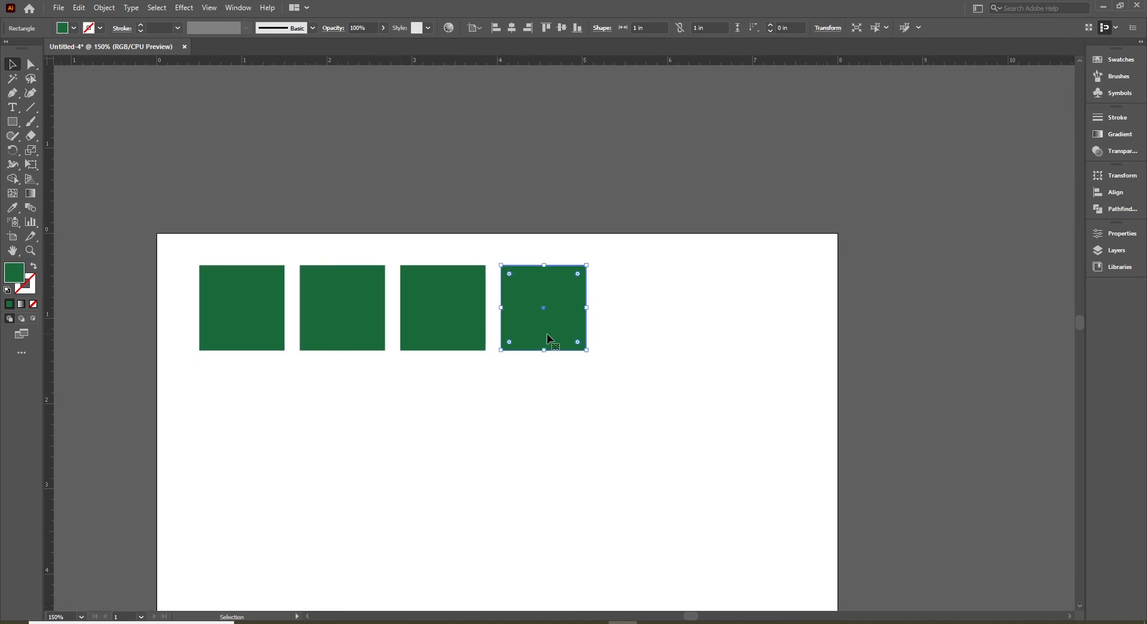
{"action": "key", "text": "ctrl+z"}
{"action": "left_click_drag", "start_coordinate": [472, 325], "coordinate": [579, 326]}
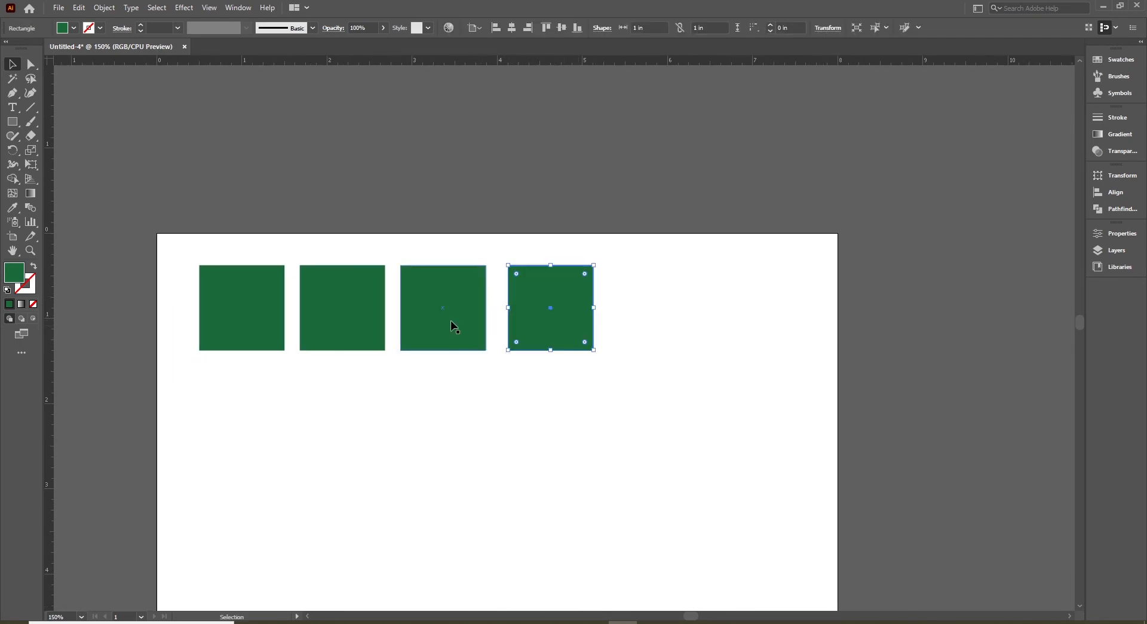
{"action": "left_click", "coordinate": [390, 311]}
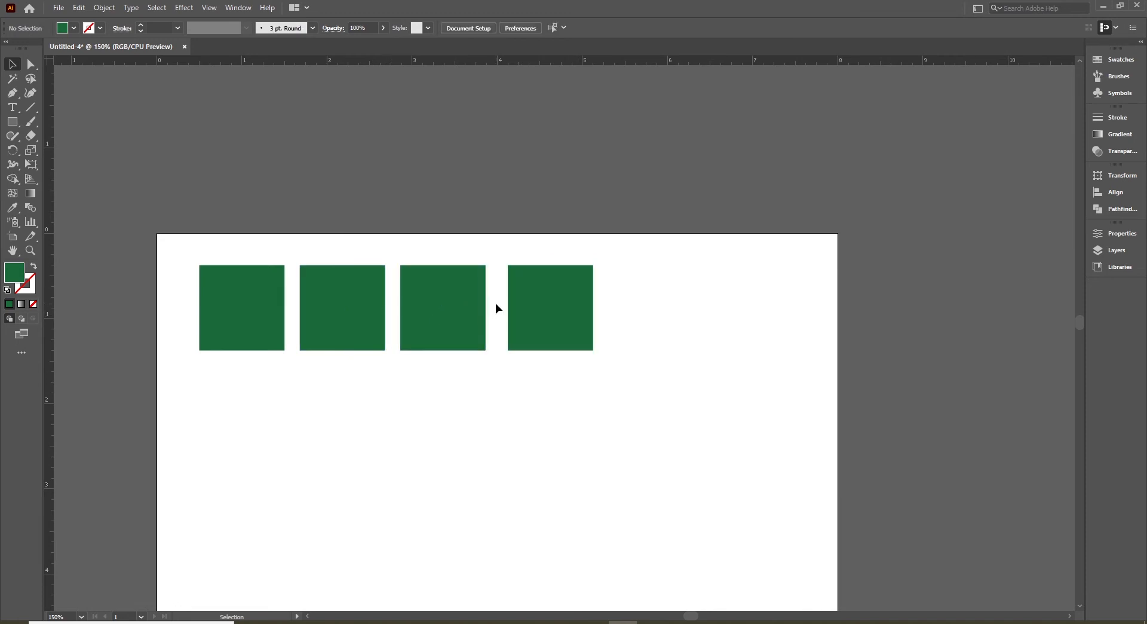
- Delete the three duplicated squares, keeping only the original one near the artboard's upper-left corner
{"action": "left_click_drag", "start_coordinate": [393, 241], "coordinate": [622, 374]}
{"action": "left_click", "coordinate": [615, 416]}
{"action": "left_click_drag", "start_coordinate": [184, 242], "coordinate": [604, 359]}
{"action": "left_click", "coordinate": [281, 384]}
{"action": "left_click_drag", "start_coordinate": [290, 240], "coordinate": [612, 362]}
{"action": "key", "text": "Delete"}
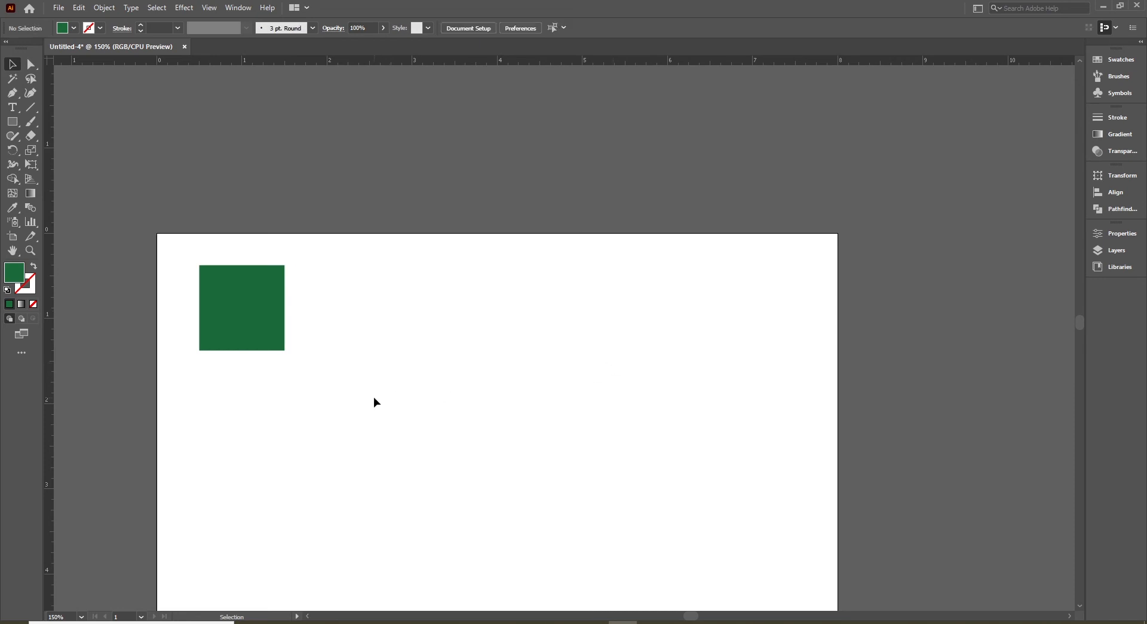
- Duplicate the square about 1.2 in to its right and repeat the transformation to build an evenly spaced row of six squares
{"action": "left_click", "coordinate": [237, 312]}
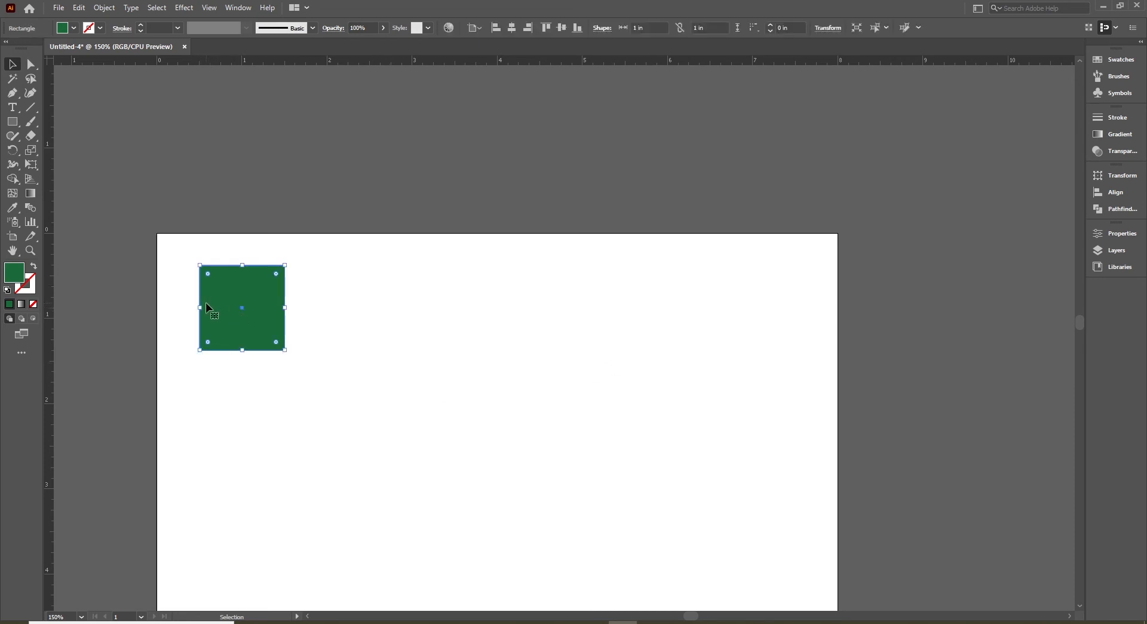
{"action": "left_click_drag", "start_coordinate": [207, 327], "coordinate": [307, 328]}
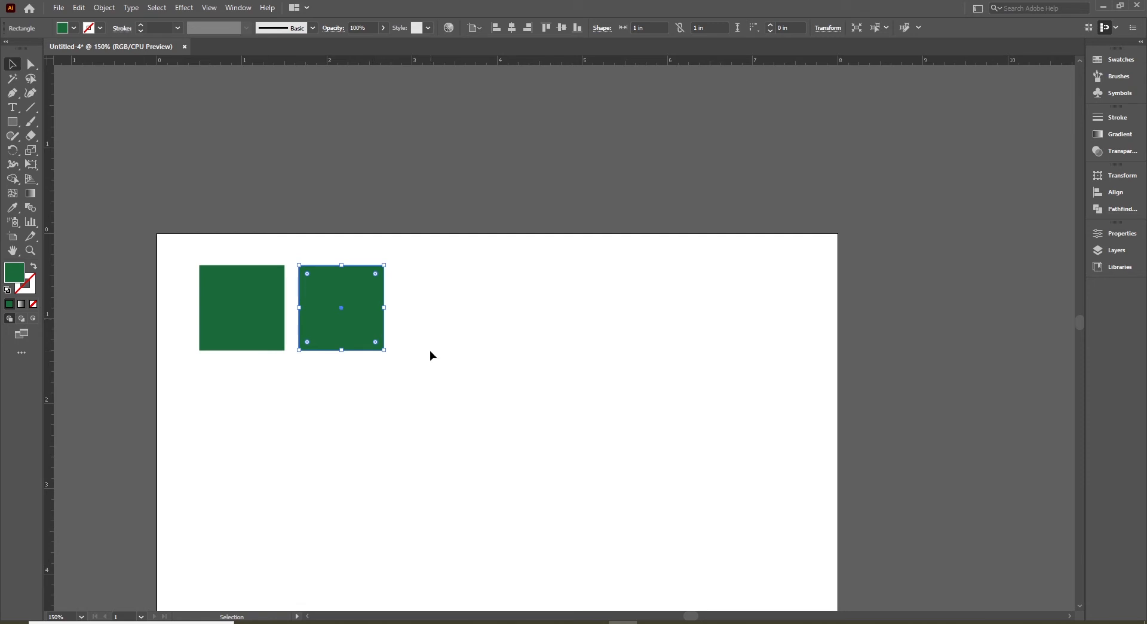
{"action": "key", "text": "a"}
{"action": "key", "text": "ctrl+d"}
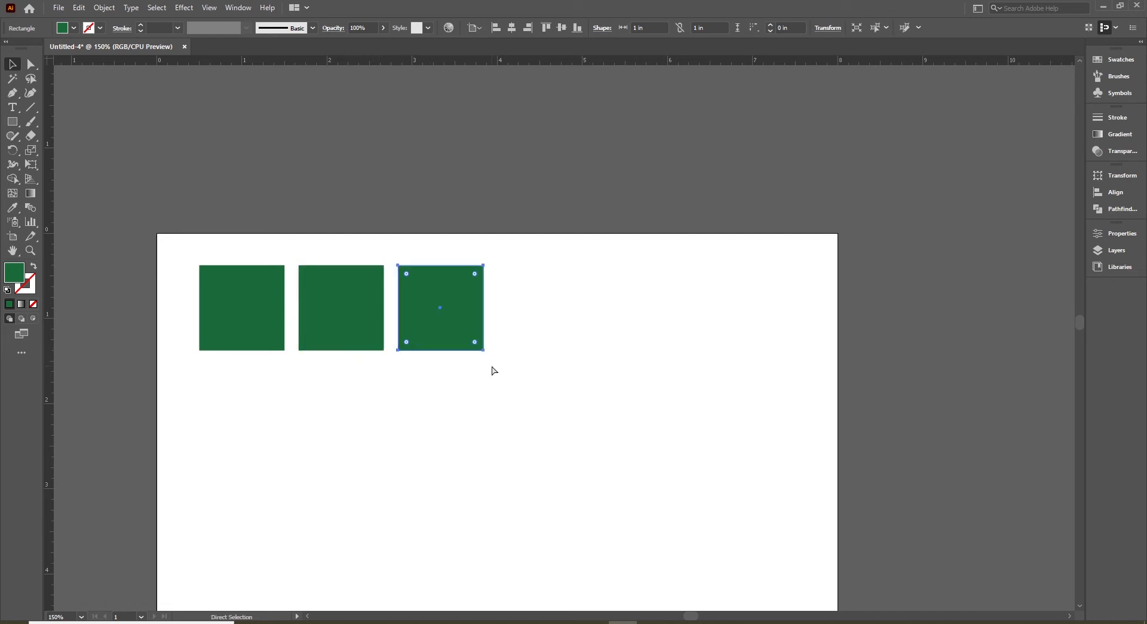
{"action": "key", "text": "ctrl+d"}
{"action": "key", "text": "ctrl+d"}
{"action": "key", "text": "ctrl+d"}
{"action": "key", "text": "ctrl+d"}
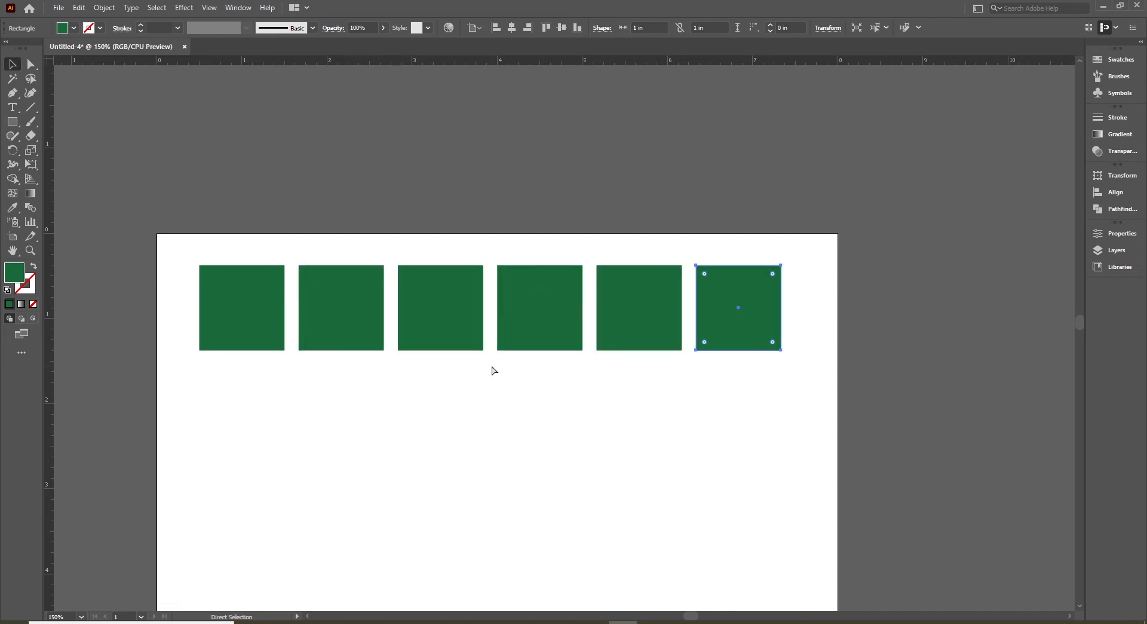
- Repeat the last square duplication until the evenly spaced row holds fifteen squares, extending past the artboard's edge
{"action": "key", "text": "v"}
{"action": "scroll", "coordinate": [538, 386], "scroll_direction": "down", "scroll_amount": 4}
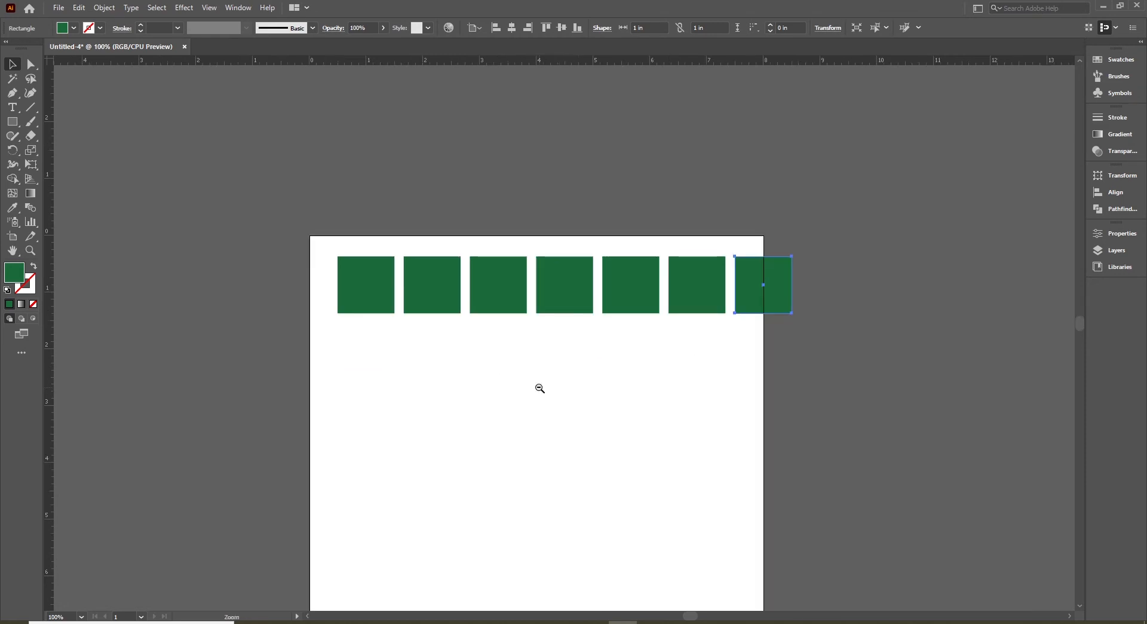
{"action": "key", "text": "ctrl+d"}
{"action": "key", "text": "ctrl+d"}
{"action": "key", "text": "ctrl+d"}
{"action": "key", "text": "ctrl+d"}
{"action": "key", "text": "ctrl+d"}
{"action": "key", "text": "ctrl+d"}
{"action": "key", "text": "ctrl+d"}
{"action": "key", "text": "ctrl+d"}
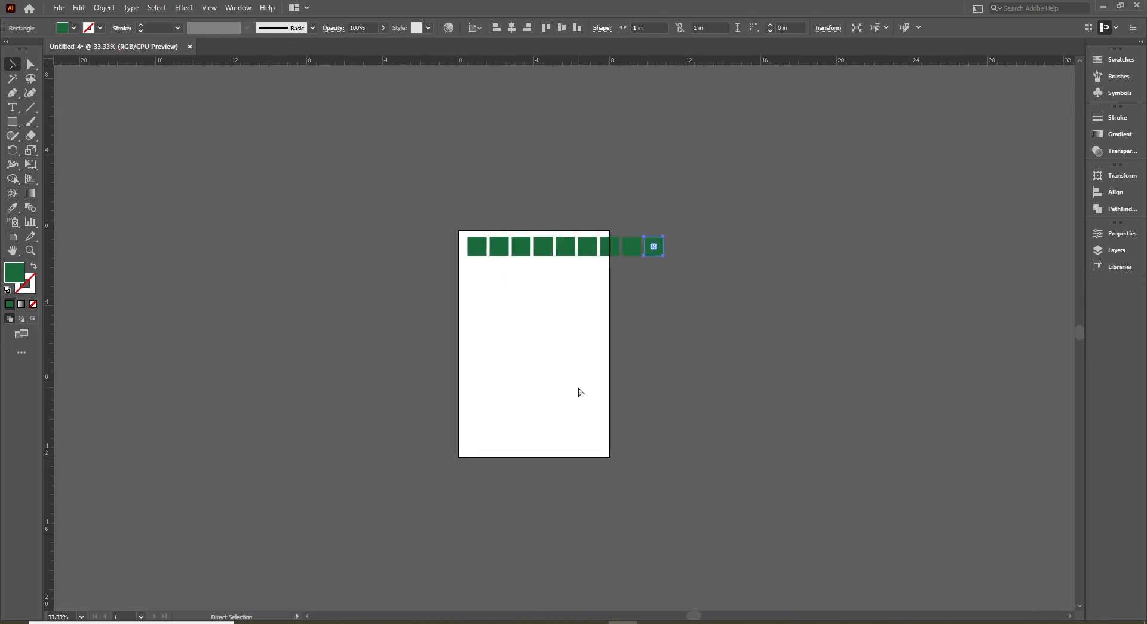
{"action": "scroll", "coordinate": [558, 257], "scroll_direction": "up", "scroll_amount": 2}
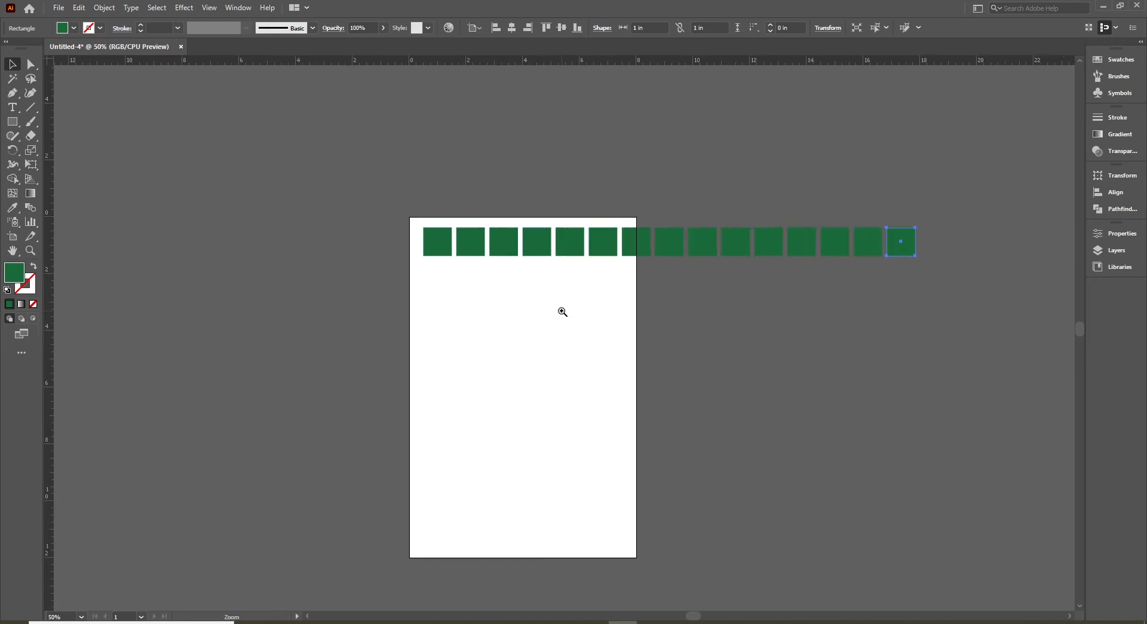
- Undo the repeated duplications until only the original 1 in square remains on the artboard
{"action": "key", "text": "ctrl+z"}
{"action": "key", "text": "ctrl+z"}
{"action": "key", "text": "ctrl+z"}
{"action": "key", "text": "ctrl+z"}
{"action": "key", "text": "ctrl+z"}
{"action": "key", "text": "ctrl+z"}
{"action": "key", "text": "ctrl+z"}
{"action": "key", "text": "ctrl+z"}
{"action": "key", "text": "ctrl+z"}
{"action": "key", "text": "ctrl+z"}
{"action": "key", "text": "ctrl+z"}
{"action": "key", "text": "ctrl+z"}
{"action": "key", "text": "ctrl+z"}
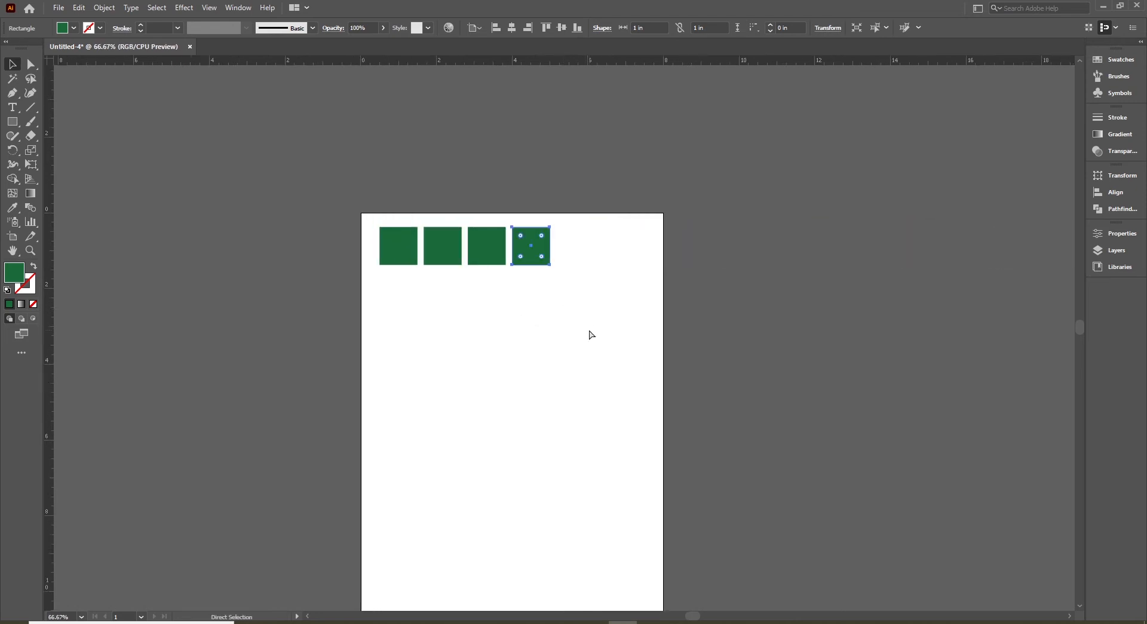
{"action": "key", "text": "ctrl+z"}
- Duplicate the square diagonally about 1.2 in right and down, and repeat the transformation to build a diagonal of ten squares
{"action": "scroll", "coordinate": [523, 313], "scroll_direction": "up", "scroll_amount": 2}
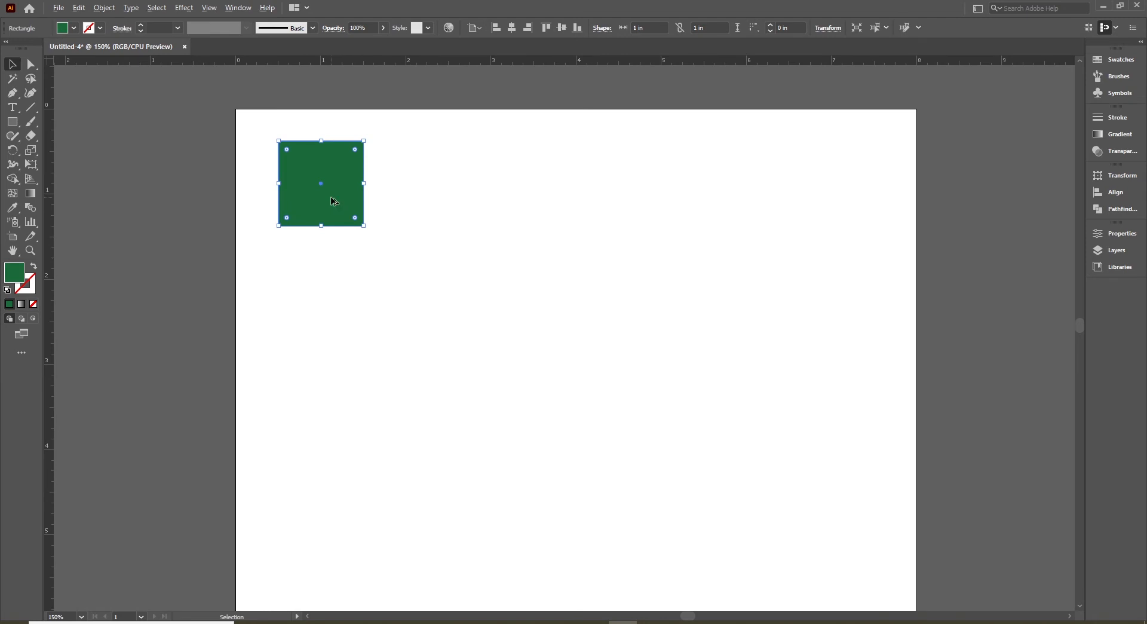
{"action": "left_click_drag", "start_coordinate": [332, 199], "coordinate": [403, 329]}
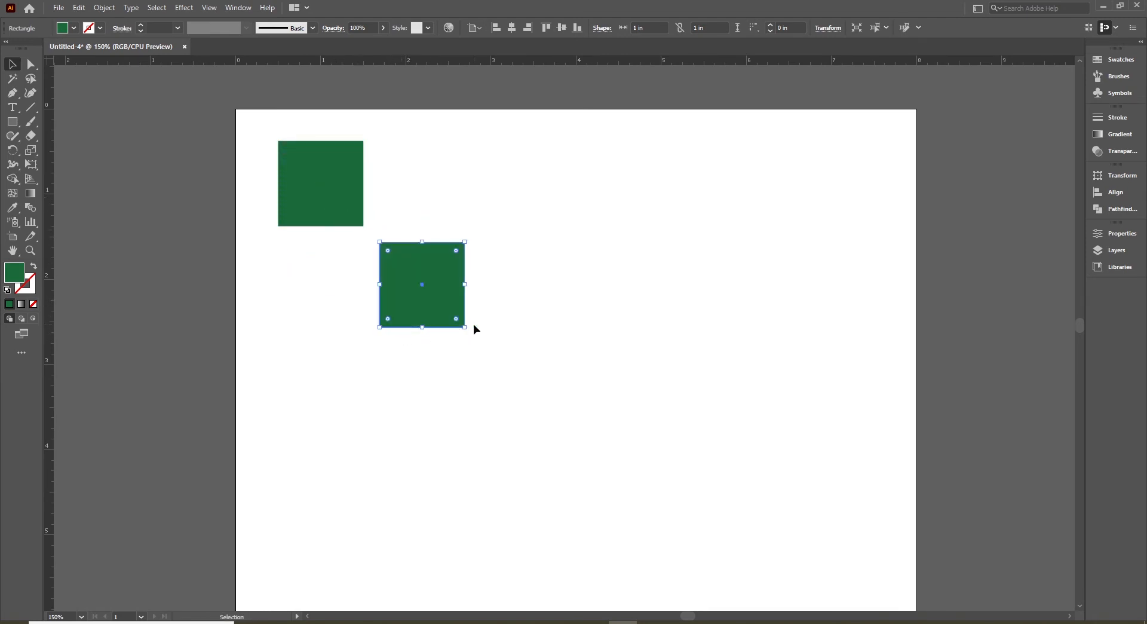
{"action": "key", "text": "ctrl+0"}
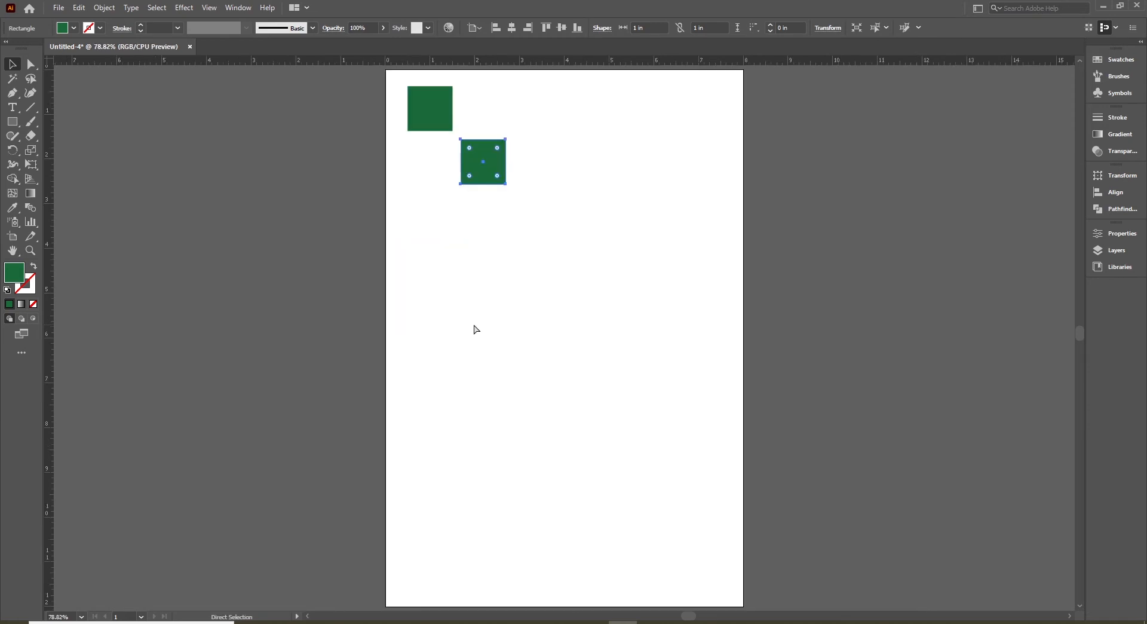
{"action": "key", "text": "ctrl+d"}
{"action": "key", "text": "ctrl+d"}
{"action": "key", "text": "ctrl+d"}
{"action": "key", "text": "ctrl+d"}
{"action": "key", "text": "ctrl+d"}
{"action": "key", "text": "ctrl+d"}
{"action": "key", "text": "ctrl+d"}
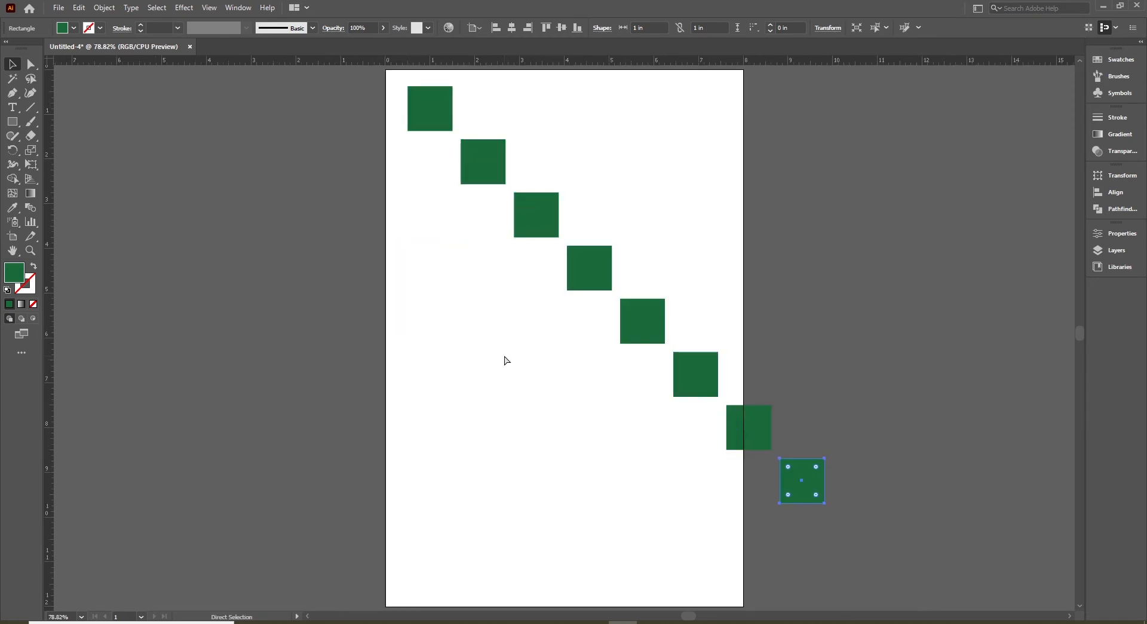
{"action": "key", "text": "ctrl+d"}
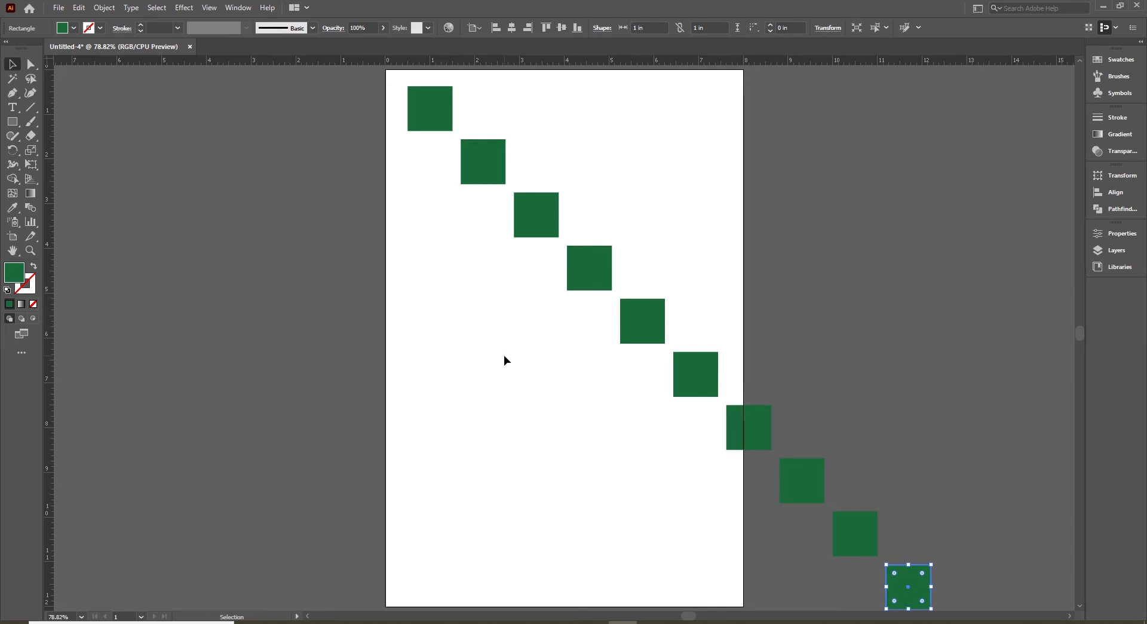
- Undo the diagonal duplicates, stepping back to the row of four squares
{"action": "key", "text": "ctrl+z"}
{"action": "key", "text": "ctrl+z"}
{"action": "key", "text": "ctrl+z"}
{"action": "key", "text": "ctrl+z"}
{"action": "key", "text": "ctrl+z"}
{"action": "key", "text": "ctrl+z"}
{"action": "key", "text": "ctrl+z"}
{"action": "key", "text": "ctrl+z"}
{"action": "key", "text": "ctrl+z"}
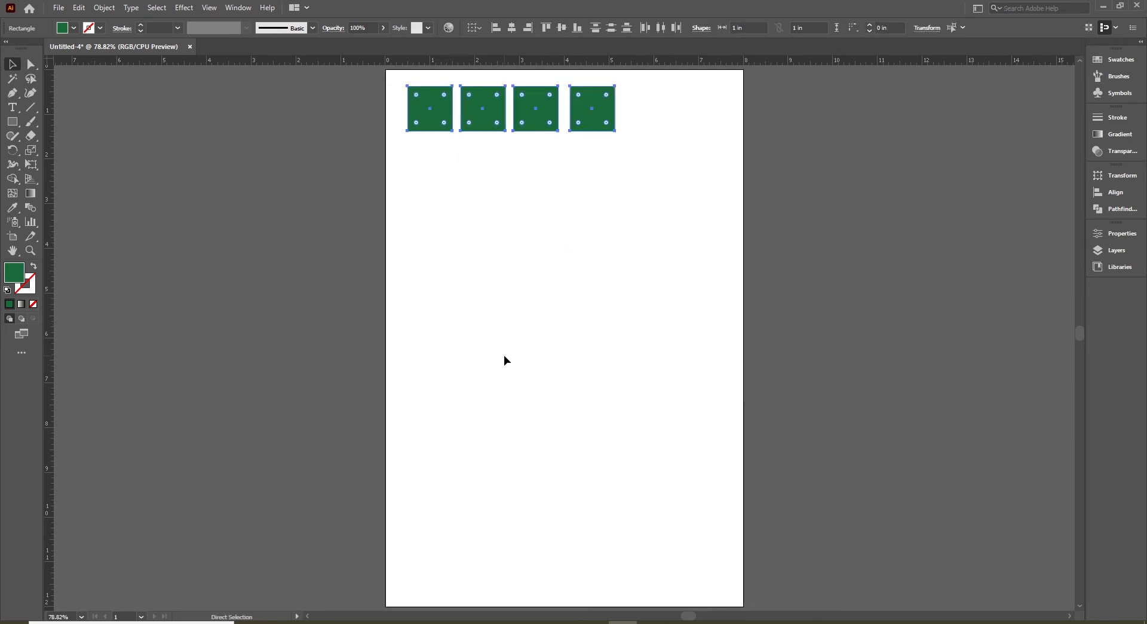
- Delete all four squares in the row and fit the empty artboard in view
{"action": "key", "text": "z"}
{"action": "key", "text": "ctrl+equal"}
{"action": "key", "text": "ctrl+equal"}
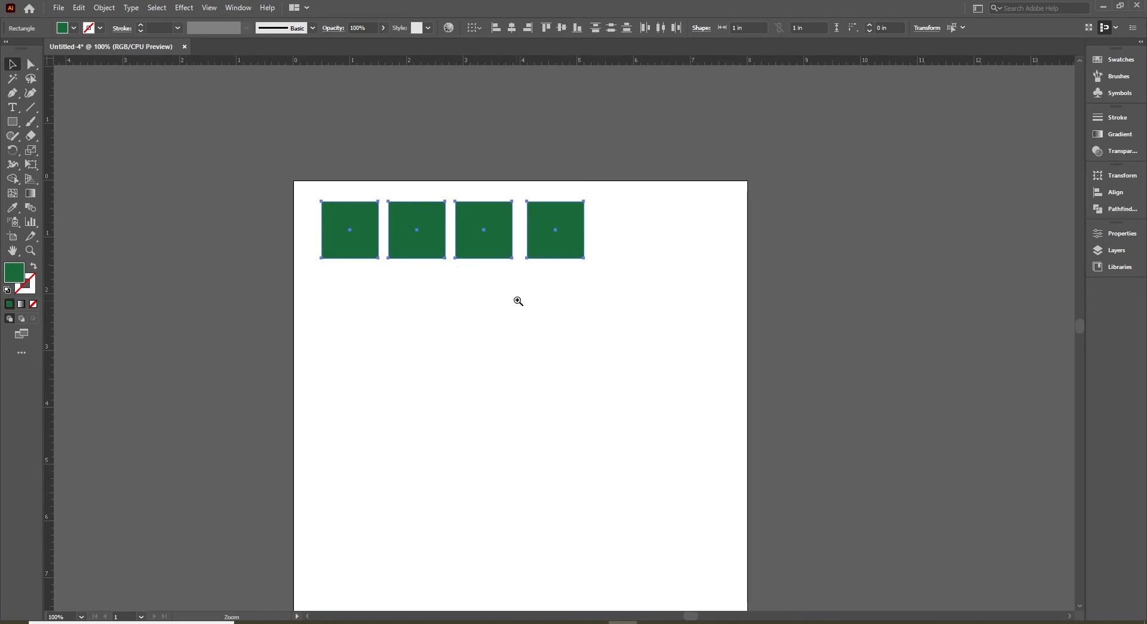
{"action": "left_click_drag", "start_coordinate": [173, 156], "coordinate": [837, 309]}
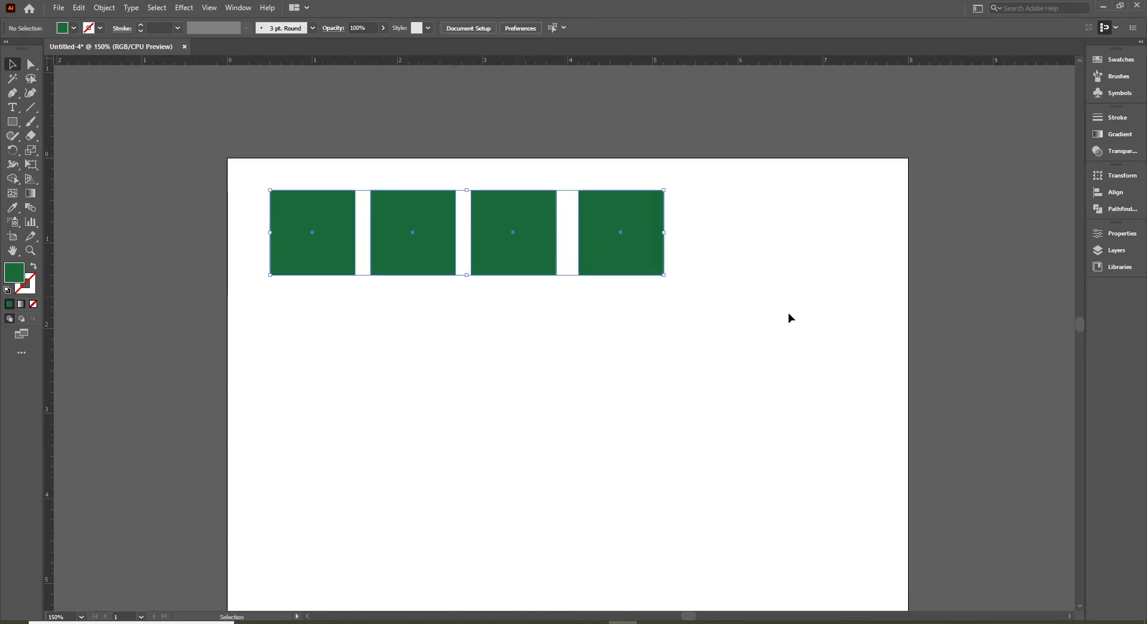
{"action": "key", "text": "Delete"}
{"action": "key", "text": "ctrl+0"}
- Draw a rounded square about 1.58 in wide near the artboard's upper-left corner with the Rounded Rectangle tool and deselect it
{"action": "left_click", "coordinate": [12, 121]}
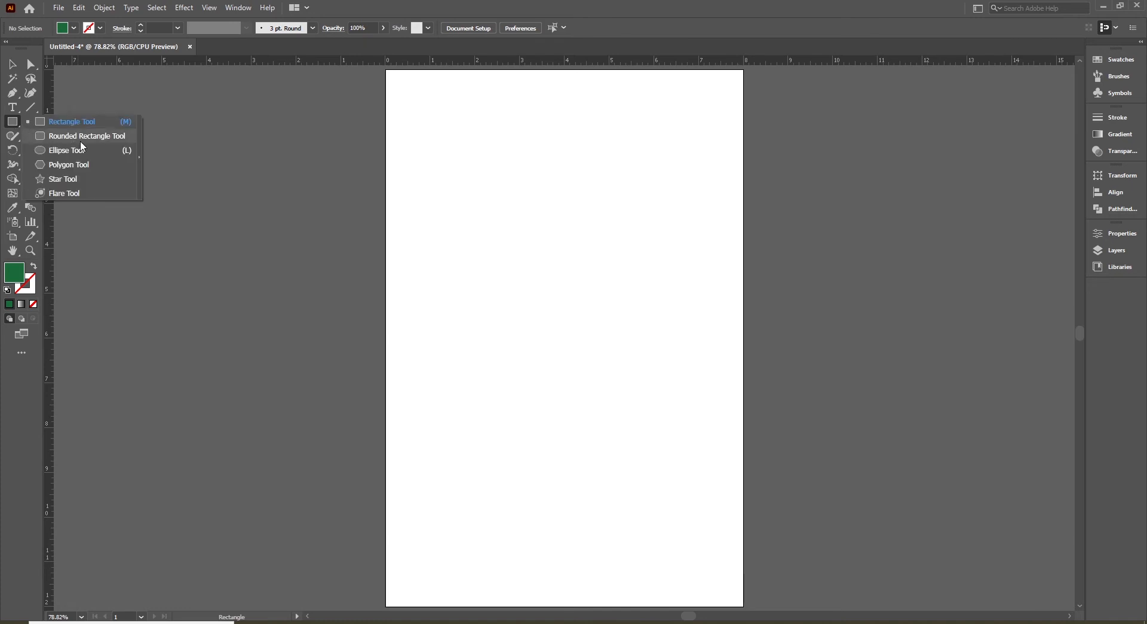
{"action": "left_click", "coordinate": [91, 138]}
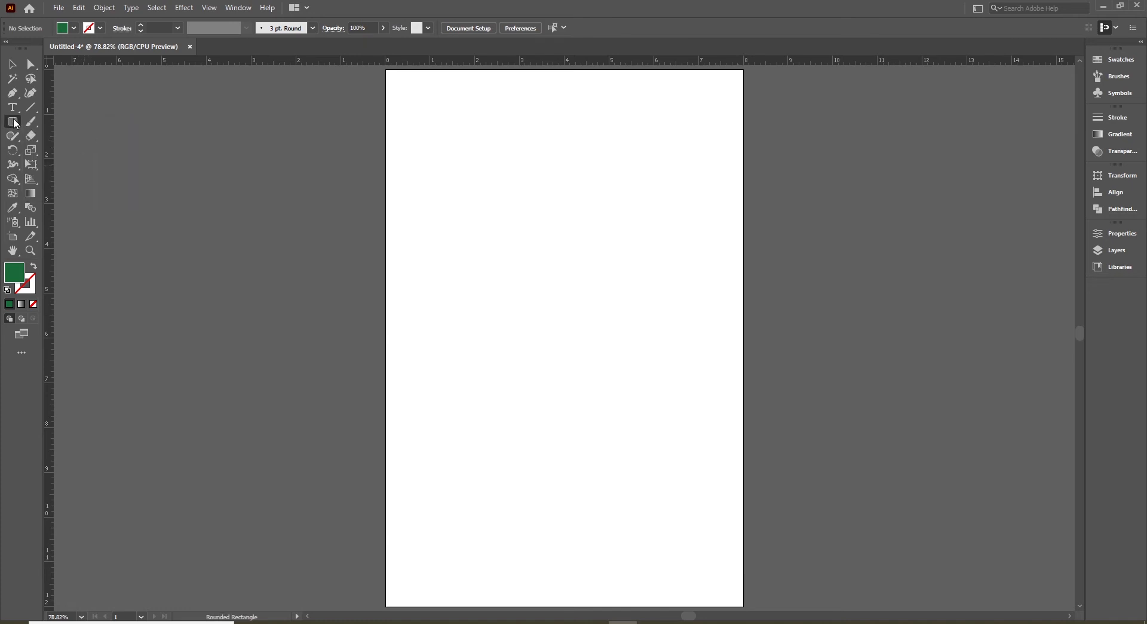
{"action": "left_click", "coordinate": [13, 122]}
{"action": "left_click", "coordinate": [82, 138]}
{"action": "left_click_drag", "start_coordinate": [409, 96], "coordinate": [476, 168]}
{"action": "key", "text": "v"}
{"action": "left_click", "coordinate": [491, 215]}
{"action": "key", "text": "ctrl+space"}
{"action": "left_click_drag", "start_coordinate": [331, 87], "coordinate": [813, 196]}
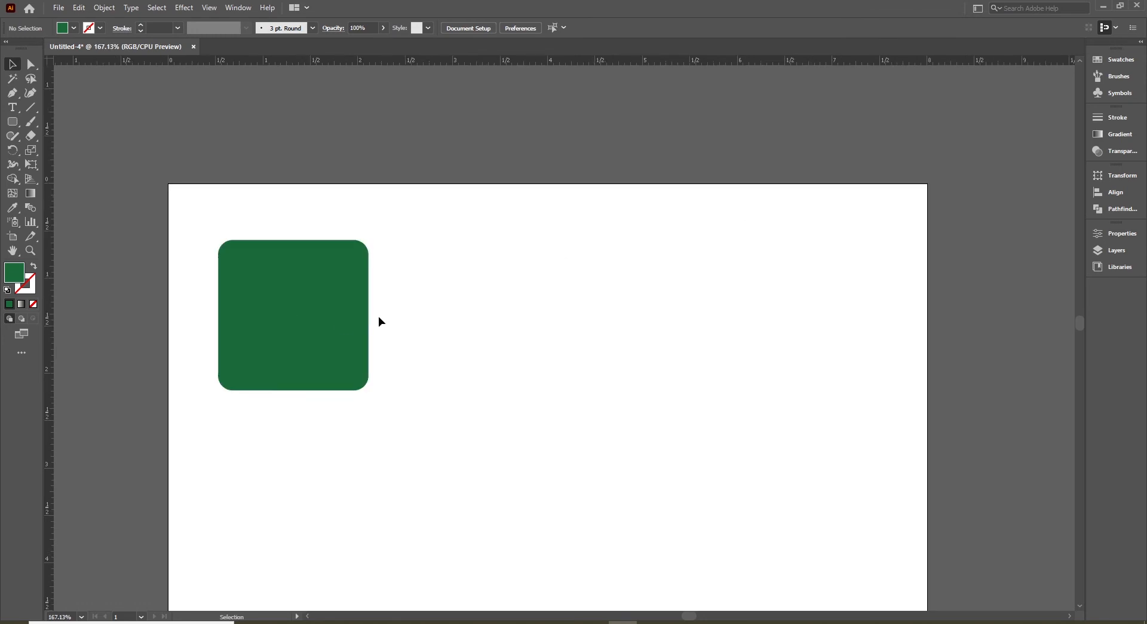
{"action": "left_click", "coordinate": [332, 307]}
{"action": "left_click", "coordinate": [455, 287]}
- Draw a plain square about 1.58 in wide just right of the rounded one with the Rectangle tool, aligned to its top edge
{"action": "left_click", "coordinate": [13, 123]}
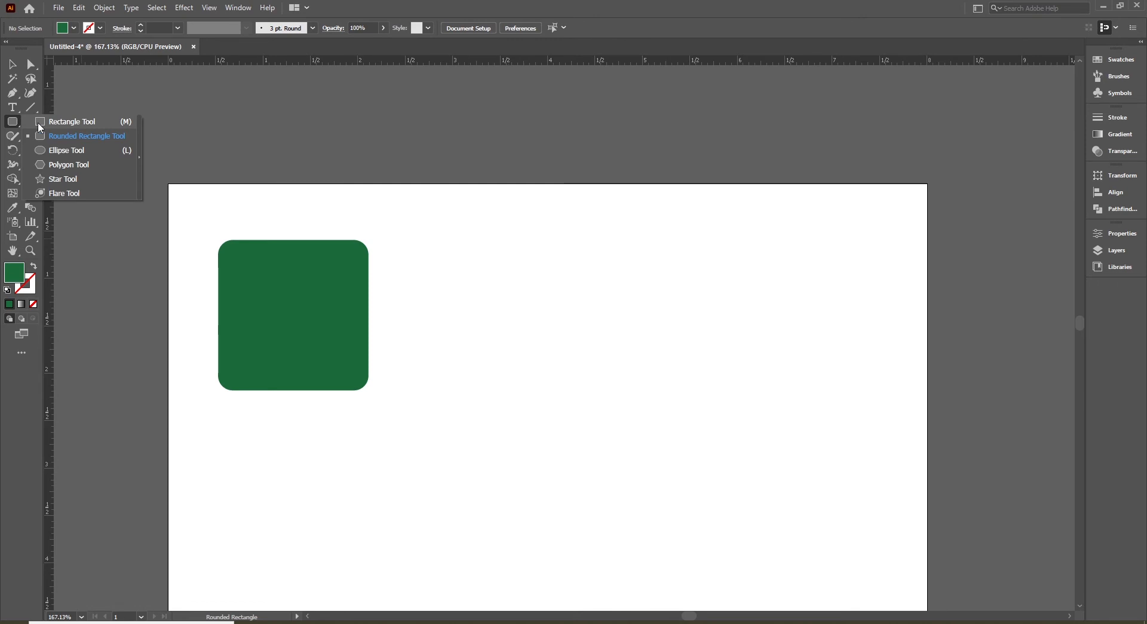
{"action": "left_click", "coordinate": [37, 122]}
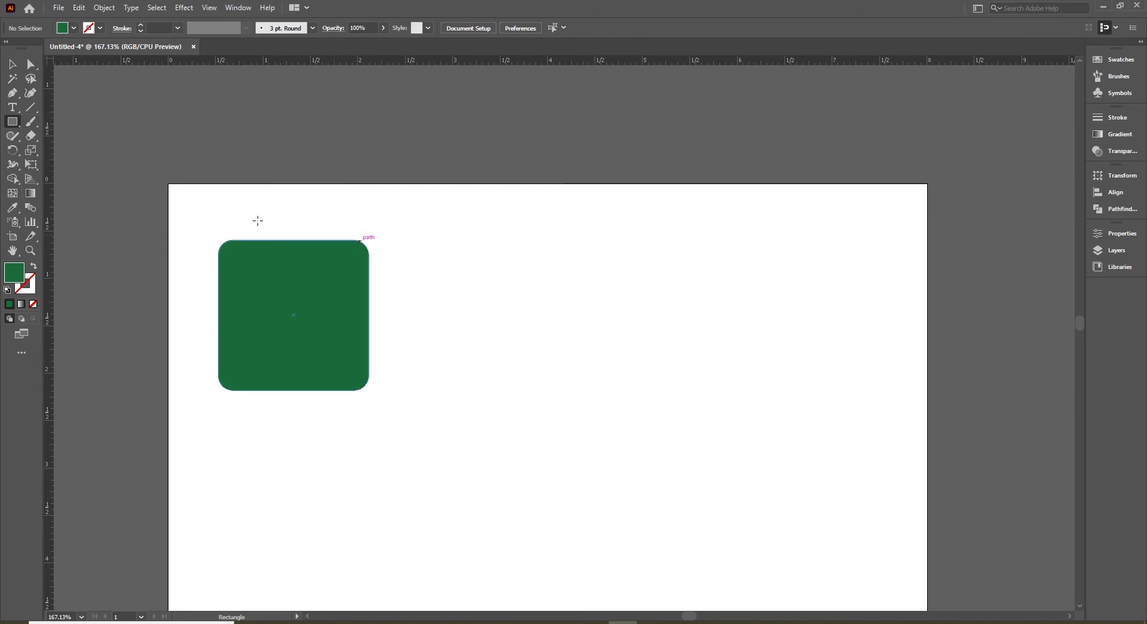
{"action": "left_click", "coordinate": [15, 124]}
{"action": "left_click", "coordinate": [44, 119]}
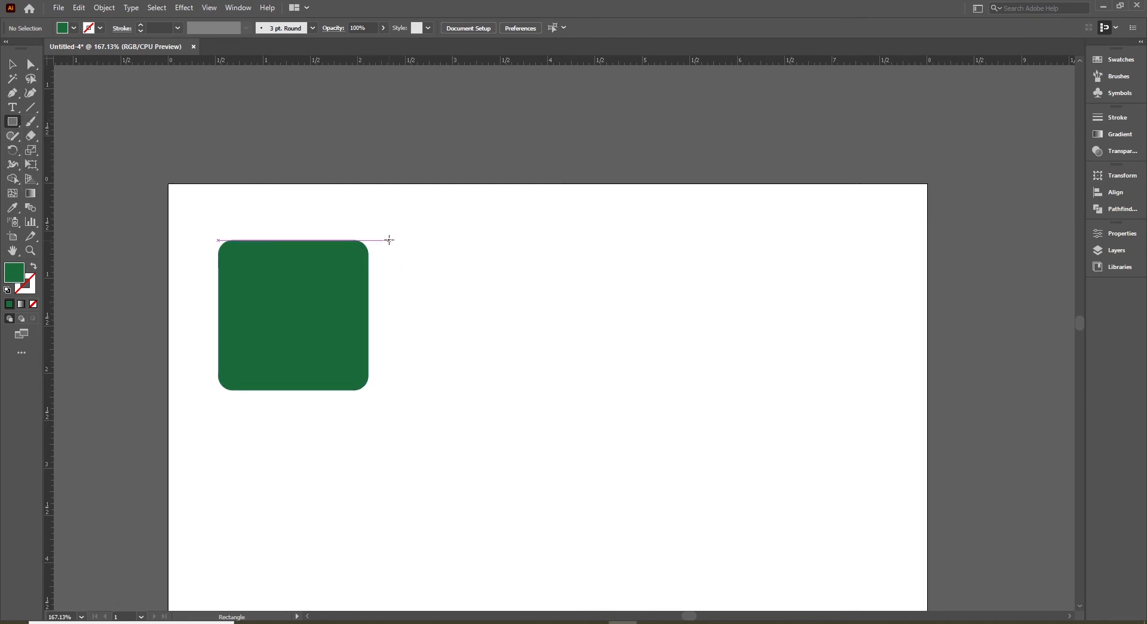
{"action": "left_click_drag", "start_coordinate": [391, 240], "coordinate": [541, 391]}
{"action": "key", "text": "v"}
{"action": "left_click", "coordinate": [422, 438]}
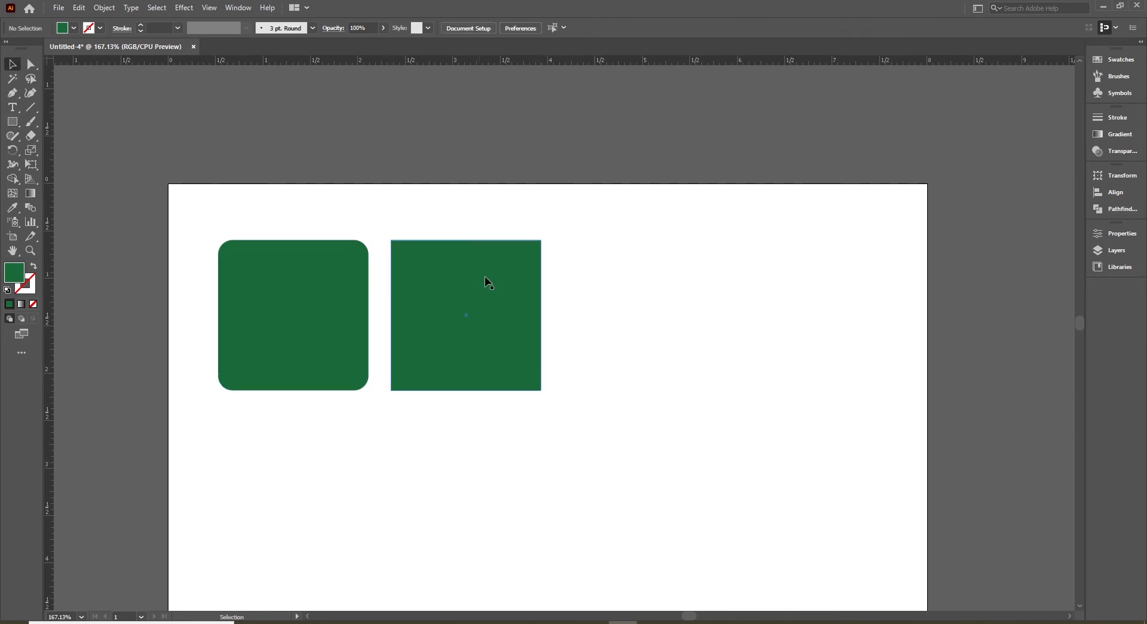
- Compare the rounded and plain squares, and try adjusting the plain square's corner rounding with its live corner control
{"action": "left_click", "coordinate": [489, 311]}
{"action": "left_click", "coordinate": [261, 394]}
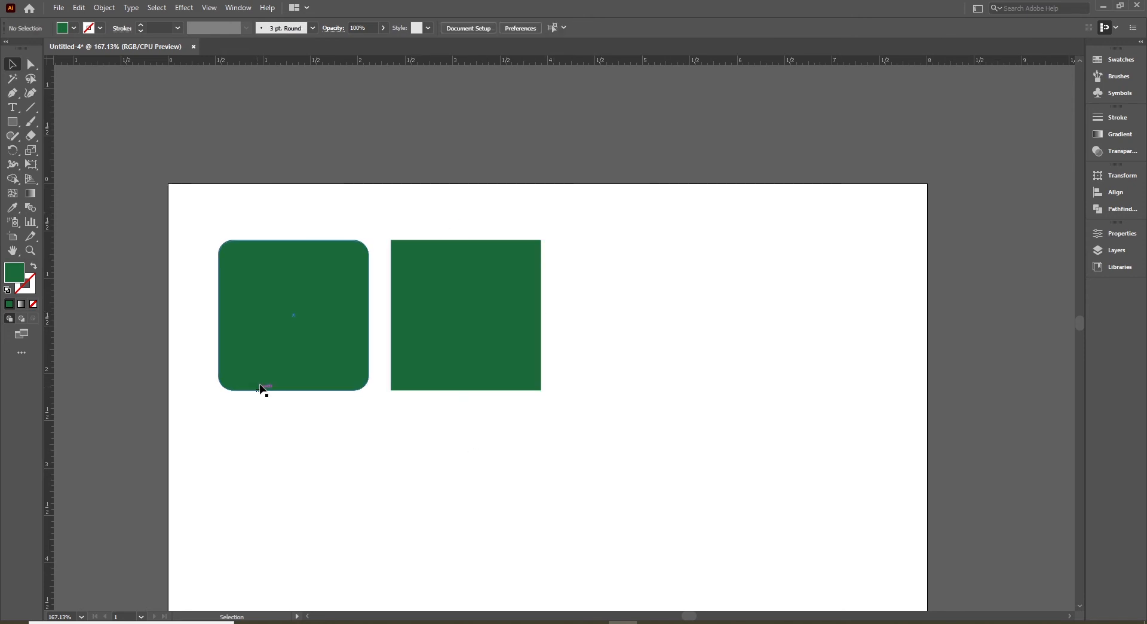
{"action": "left_click", "coordinate": [309, 288]}
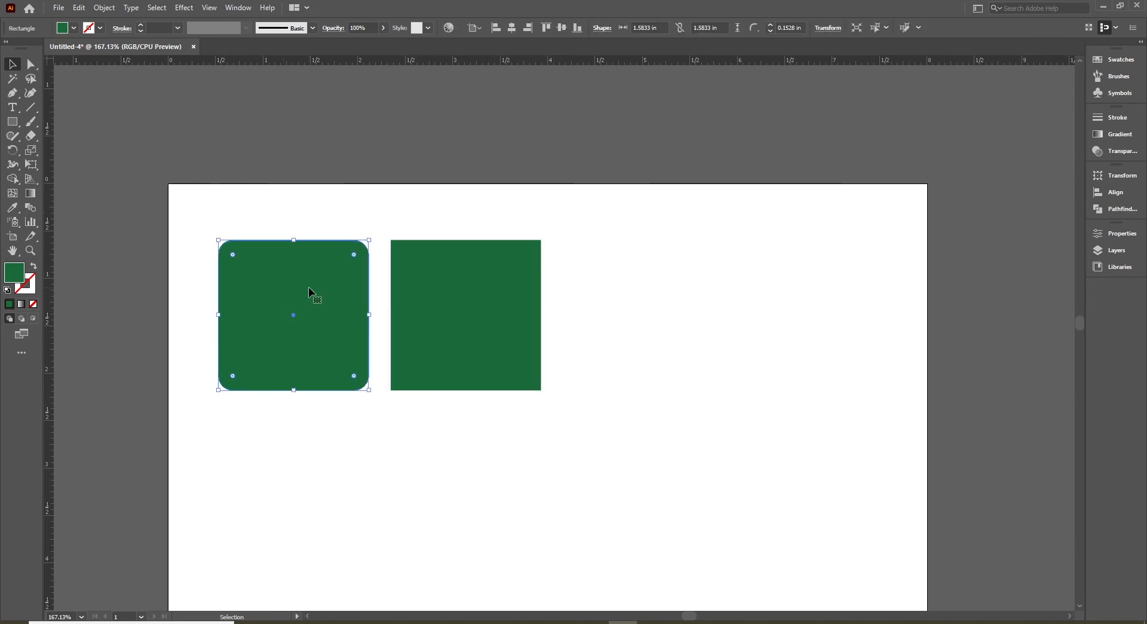
{"action": "left_click", "coordinate": [337, 412]}
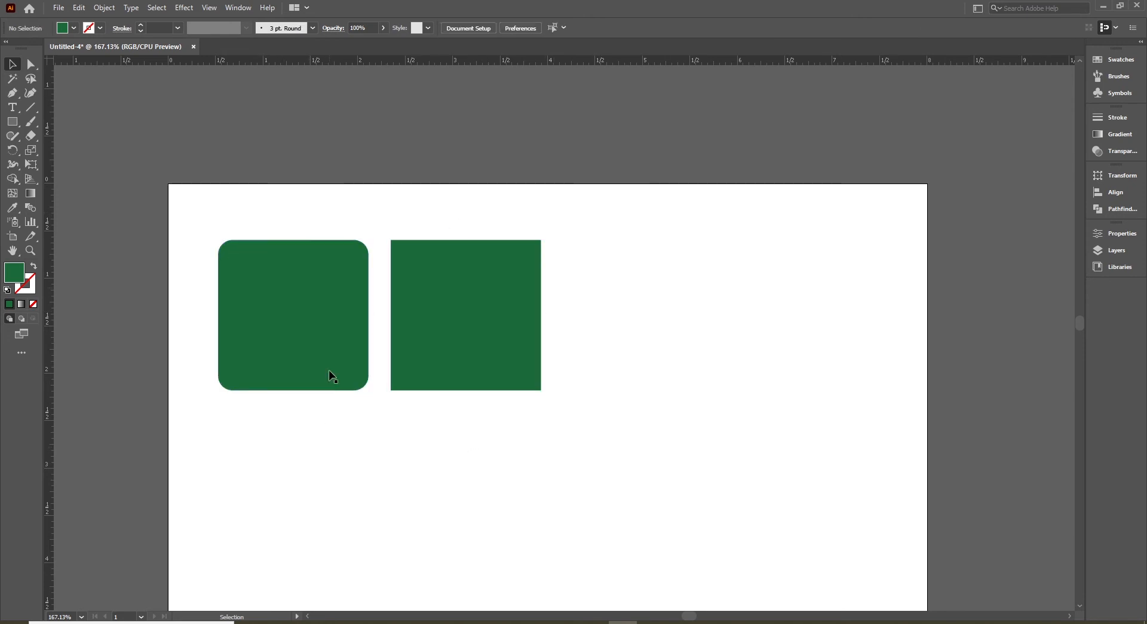
{"action": "left_click", "coordinate": [453, 276]}
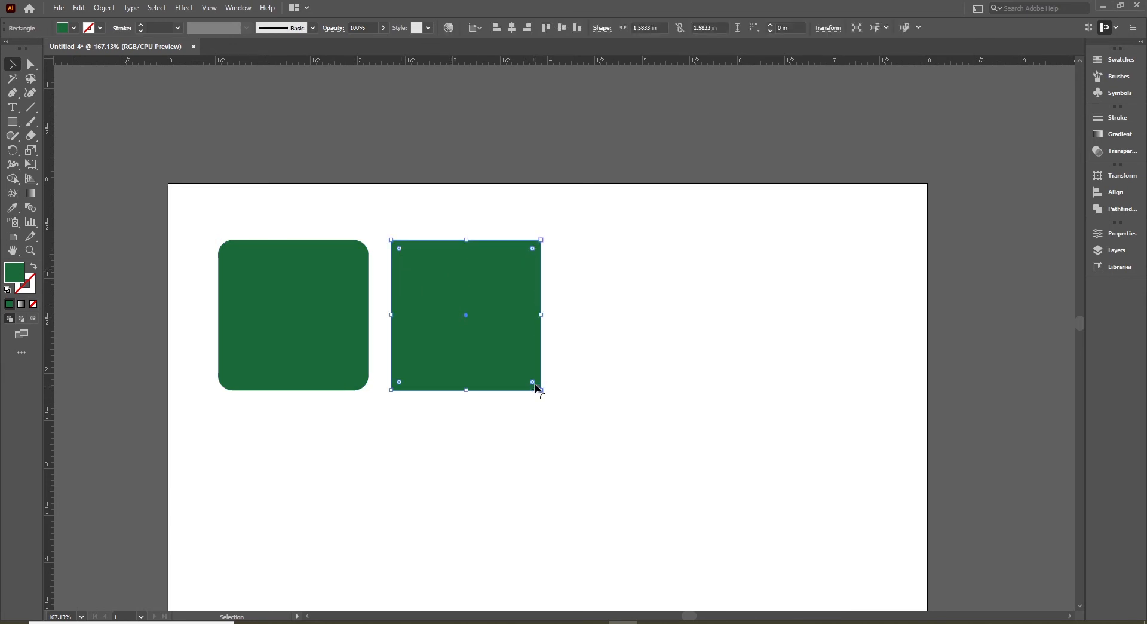
{"action": "mouse_move", "coordinate": [399, 382]}
{"action": "left_mouse_down"}
{"action": "mouse_move", "coordinate": [484, 306]}
{"action": "mouse_move", "coordinate": [403, 364]}
{"action": "mouse_move", "coordinate": [399, 378]}
{"action": "mouse_move", "coordinate": [454, 327]}
{"action": "mouse_move", "coordinate": [399, 392]}
{"action": "left_mouse_up"}
- Delete the plain square and the rounded square, leaving the artboard empty
{"action": "key", "text": "Delete"}
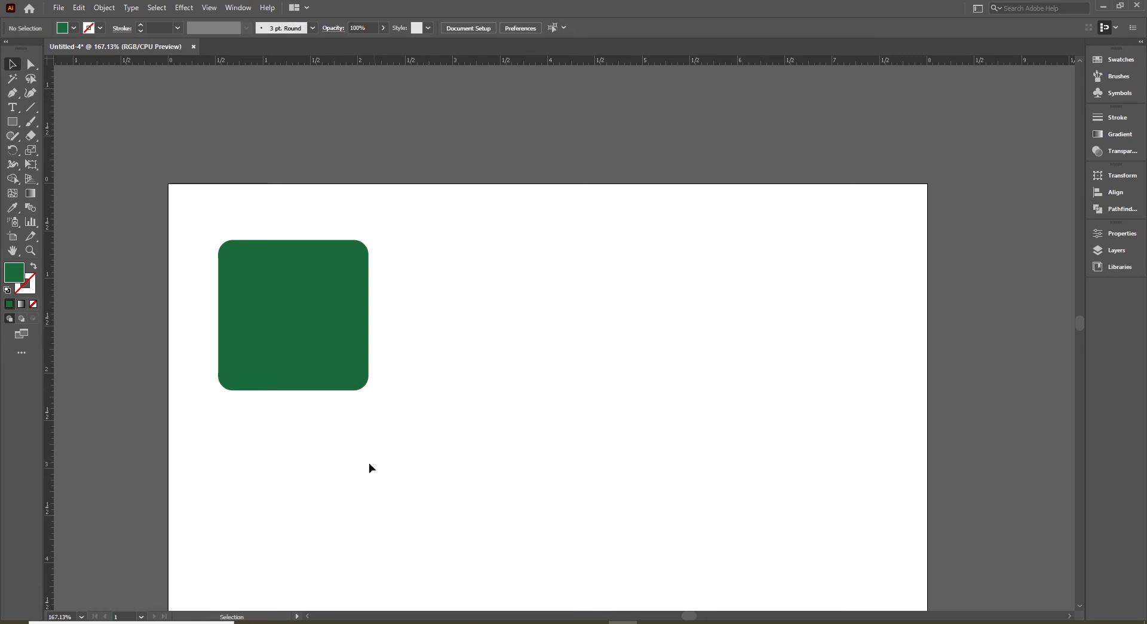
{"action": "left_click", "coordinate": [275, 312]}
{"action": "key", "text": "Delete"}
- Draw a rounded square about 1.38 in wide near the artboard's upper-left corner with the Rounded Rectangle tool
{"action": "left_click", "coordinate": [12, 122]}
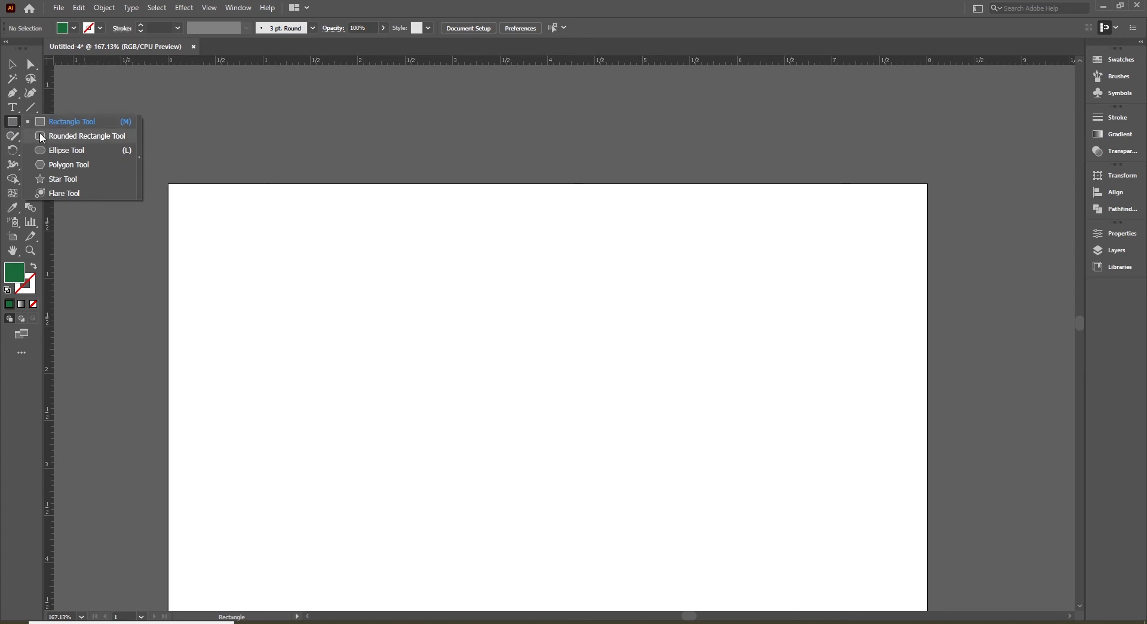
{"action": "left_click", "coordinate": [40, 135]}
{"action": "left_click_drag", "start_coordinate": [226, 236], "coordinate": [357, 364]}
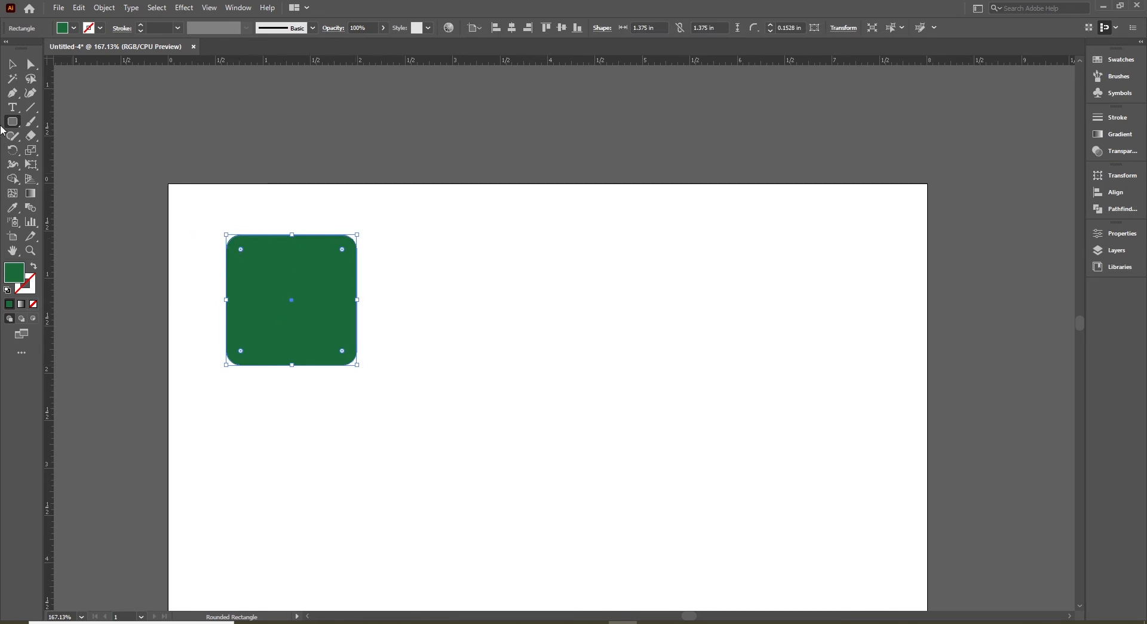
{"action": "left_click", "coordinate": [12, 62]}
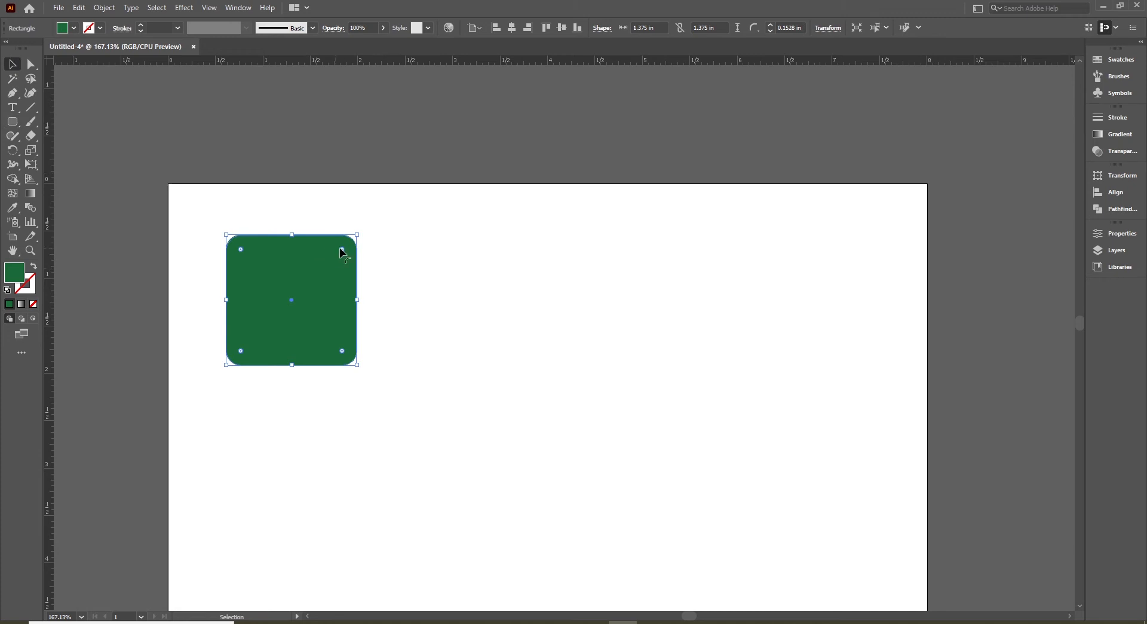
- Adjust the rounded square's corner radius with its live corner control and delete the shape
{"action": "mouse_move", "coordinate": [341, 249]}
{"action": "left_mouse_down"}
{"action": "mouse_move", "coordinate": [291, 286]}
{"action": "mouse_move", "coordinate": [285, 308]}
{"action": "mouse_move", "coordinate": [348, 254]}
{"action": "mouse_move", "coordinate": [285, 307]}
{"action": "mouse_move", "coordinate": [343, 252]}
{"action": "mouse_move", "coordinate": [291, 295]}
{"action": "mouse_move", "coordinate": [330, 263]}
{"action": "left_mouse_up"}
{"action": "left_click", "coordinate": [264, 290]}
{"action": "key", "text": "Delete"}
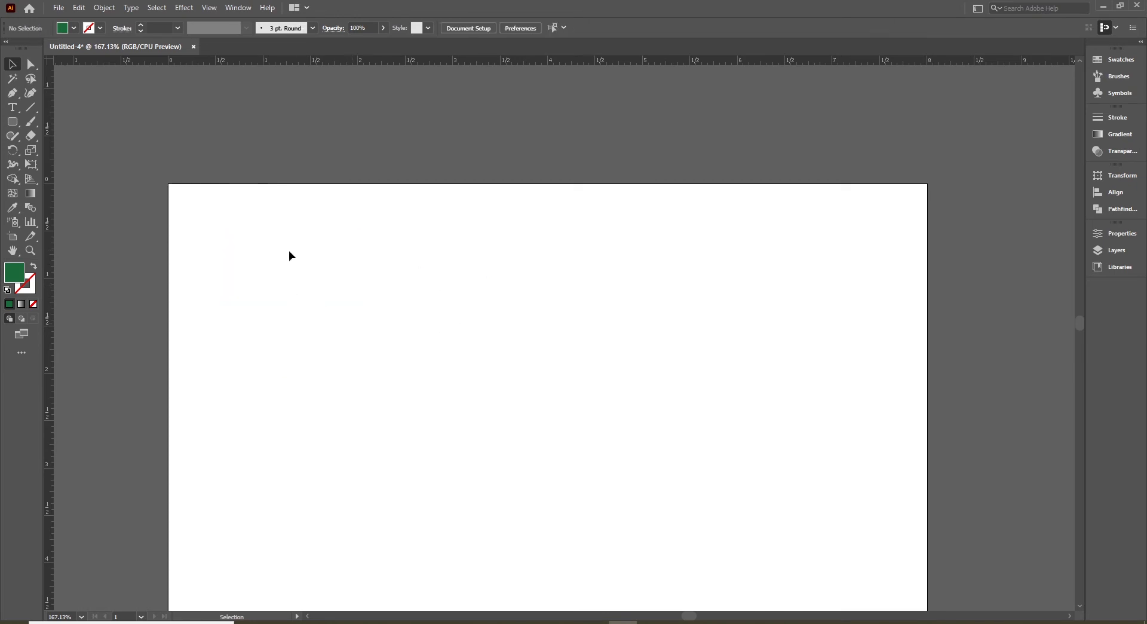
- Start a rounded square about 1.14 in wide near the upper-left corner and raise its corner radius to about 0.56 in while drawing
{"action": "left_click_drag", "start_coordinate": [12, 122], "coordinate": [60, 133]}
{"action": "left_click_drag", "start_coordinate": [204, 219], "coordinate": [311, 325]}
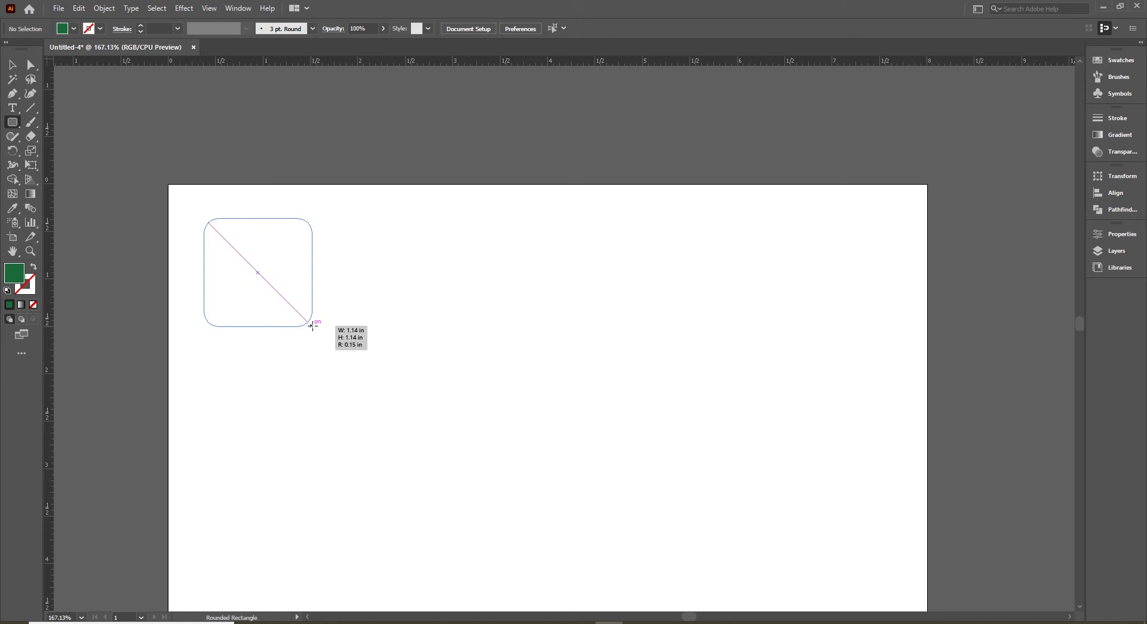
{"action": "left_click_drag", "start_coordinate": [311, 325], "coordinate": [312, 326]}
{"action": "key", "text": "Up"}
{"action": "key", "text": "Up"}
{"action": "key", "text": "Up"}
{"action": "key", "text": "Up"}
{"action": "key", "text": "Up"}
{"action": "key", "text": "Up"}
{"action": "key", "text": "Up"}
{"action": "key", "text": "Up"}
{"action": "key", "text": "Up"}
{"action": "left_click_drag", "start_coordinate": [312, 326], "coordinate": [312, 326]}
{"action": "key", "text": "Up"}
{"action": "key", "text": "Up"}
{"action": "key", "text": "Up"}
{"action": "key", "text": "Up"}
{"action": "key", "text": "Up"}
{"action": "key", "text": "Up"}
{"action": "key", "text": "Up"}
{"action": "key", "text": "Up"}
{"action": "key", "text": "Up"}
{"action": "key", "text": "Up"}
{"action": "key", "text": "Up"}
{"action": "key", "text": "Up"}
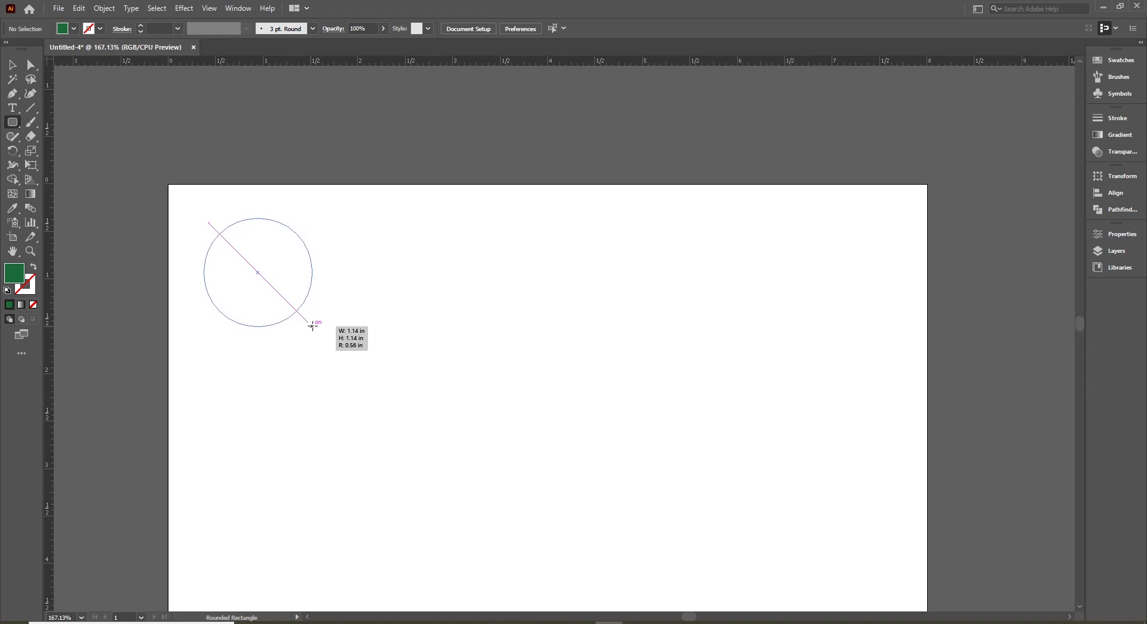
- Lower the corner radius to 0 in while still drawing, and finish the shape as a sharp-cornered square about 1.14 in wide
{"action": "key", "text": "Down"}
{"action": "key", "text": "Down"}
{"action": "key", "text": "Down"}
{"action": "key", "text": "Down"}
{"action": "key", "text": "Down"}
{"action": "key", "text": "Down"}
{"action": "key", "text": "Down"}
{"action": "key", "text": "Down"}
{"action": "key", "text": "Down"}
{"action": "left_click_drag", "start_coordinate": [312, 326], "coordinate": [312, 327]}
{"action": "key", "text": "Down"}
{"action": "key", "text": "Down"}
{"action": "key", "text": "Down"}
{"action": "key", "text": "Down"}
{"action": "key", "text": "Down"}
{"action": "key", "text": "Down"}
{"action": "key", "text": "Down"}
{"action": "key", "text": "Down"}
{"action": "key", "text": "Down"}
{"action": "key", "text": "Down"}
{"action": "key", "text": "Down"}
{"action": "key", "text": "Down"}
{"action": "key", "text": "Down"}
{"action": "key", "text": "Down"}
{"action": "key", "text": "Down"}
{"action": "key", "text": "Down"}
{"action": "key", "text": "Down"}
{"action": "key", "text": "Down"}
{"action": "key", "text": "Down"}
{"action": "key", "text": "Down"}
{"action": "key", "text": "Down"}
{"action": "key", "text": "Down"}
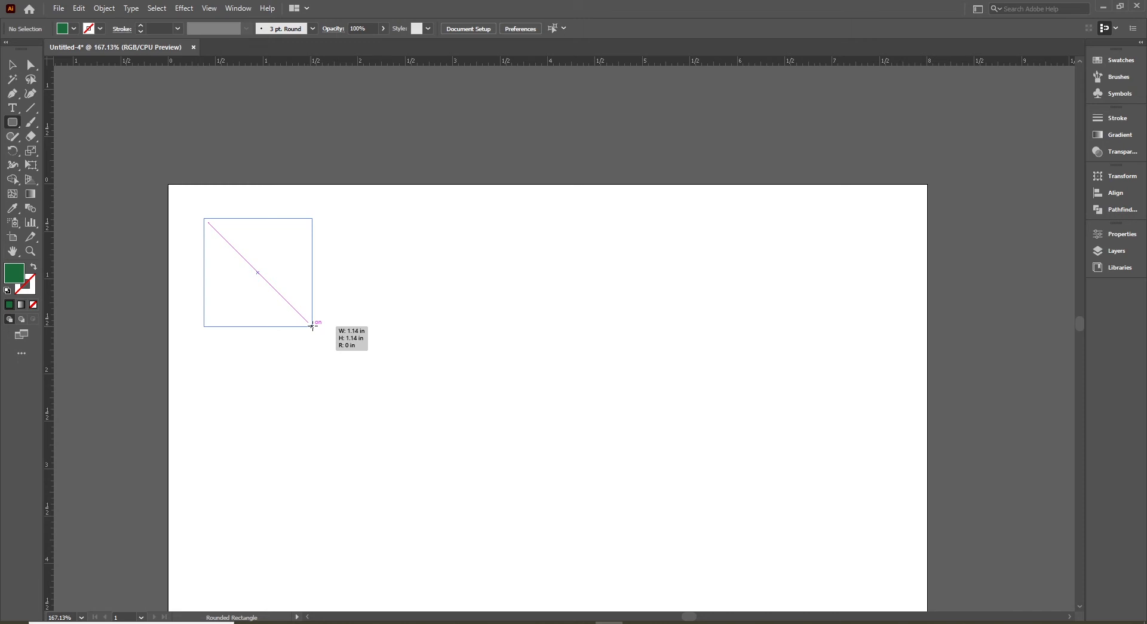
{"action": "left_click_drag", "start_coordinate": [312, 326], "coordinate": [312, 326]}
{"action": "key", "text": "v"}
{"action": "left_click", "coordinate": [364, 268]}
- Draw a rounded rectangle about 1.08 by 1.14 in beside the square, with a corner radius of about 0.1 in, and deselect it
{"action": "left_click", "coordinate": [13, 123]}
{"action": "left_click_drag", "start_coordinate": [15, 124], "coordinate": [47, 134]}
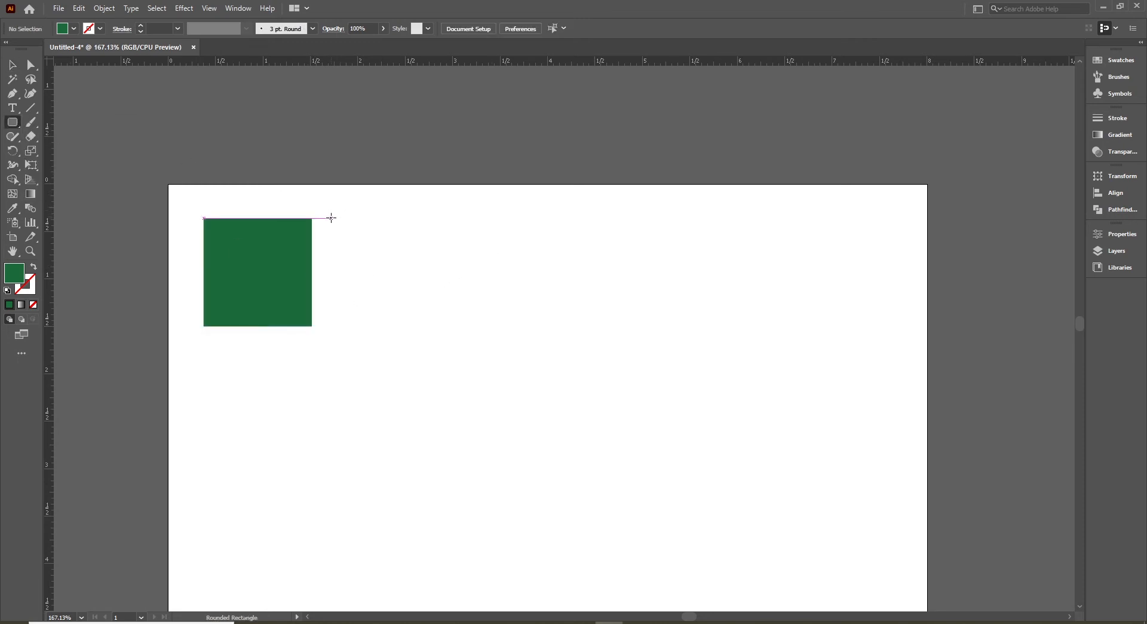
{"action": "left_click_drag", "start_coordinate": [331, 218], "coordinate": [434, 326]}
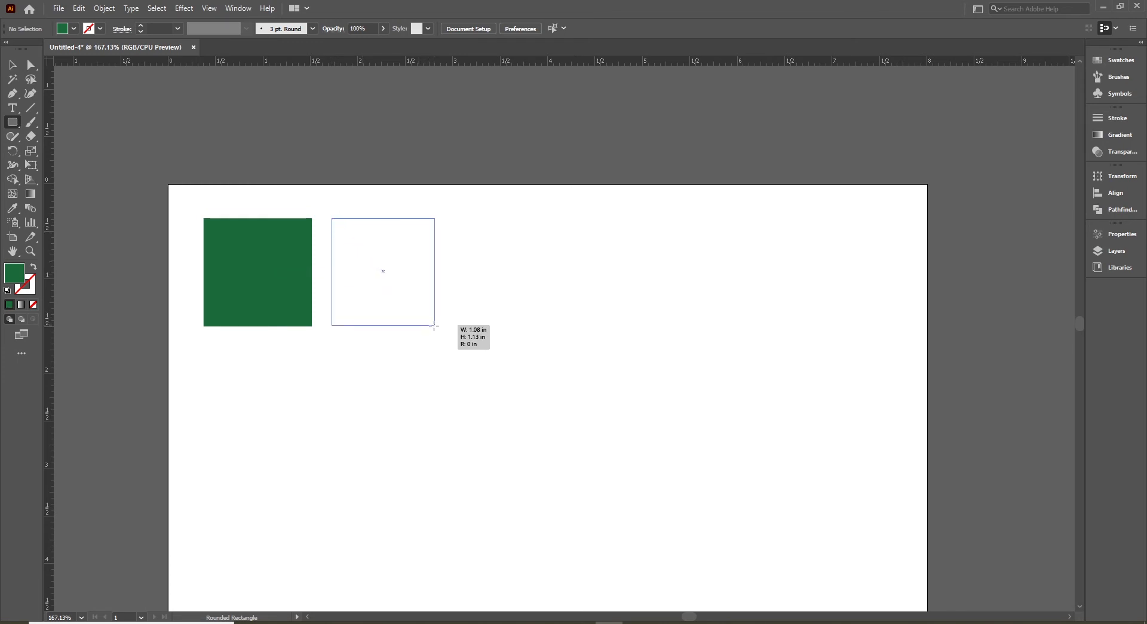
{"action": "left_click_drag", "start_coordinate": [435, 325], "coordinate": [434, 326]}
{"action": "key", "text": "Up"}
{"action": "key", "text": "Up"}
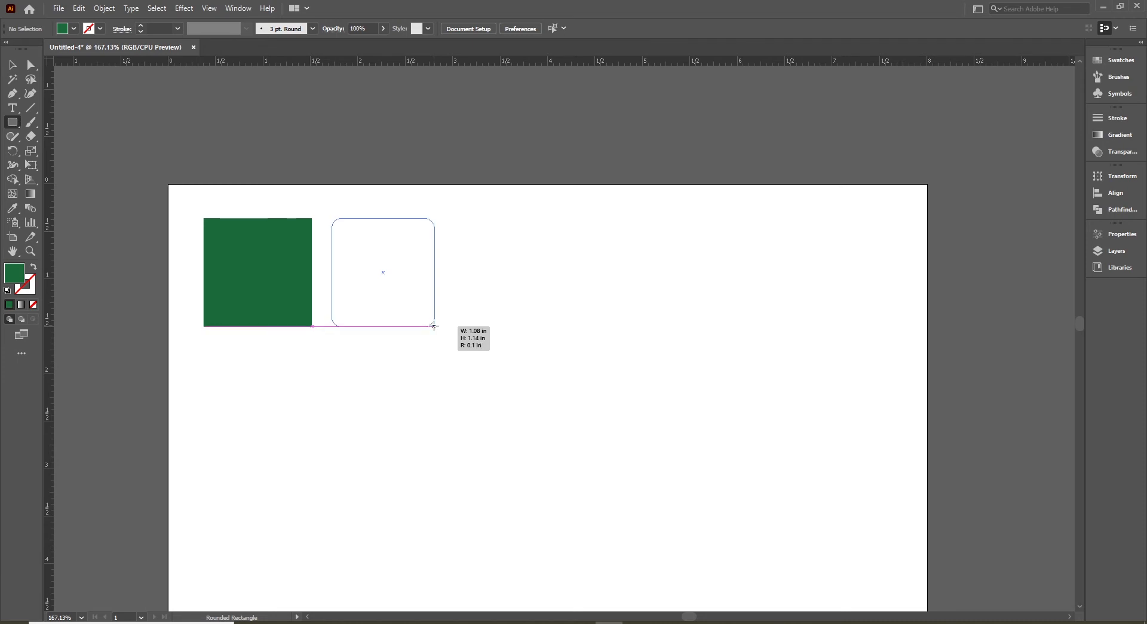
{"action": "left_click_drag", "start_coordinate": [434, 326], "coordinate": [435, 326]}
{"action": "left_click_drag", "start_coordinate": [434, 326], "coordinate": [434, 326]}
{"action": "key", "text": "v"}
{"action": "left_click", "coordinate": [530, 396]}
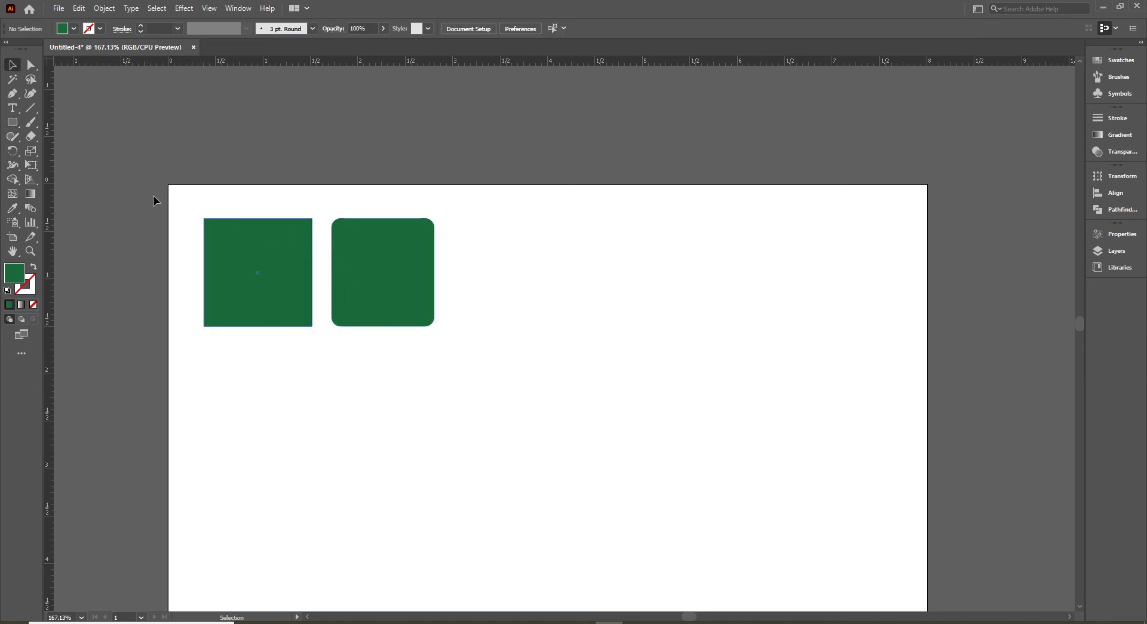
- Try rounding the corners of the sharp-cornered square with its live corner control, and undo the change
{"action": "scroll", "coordinate": [499, 336], "scroll_direction": "up", "scroll_amount": 4}
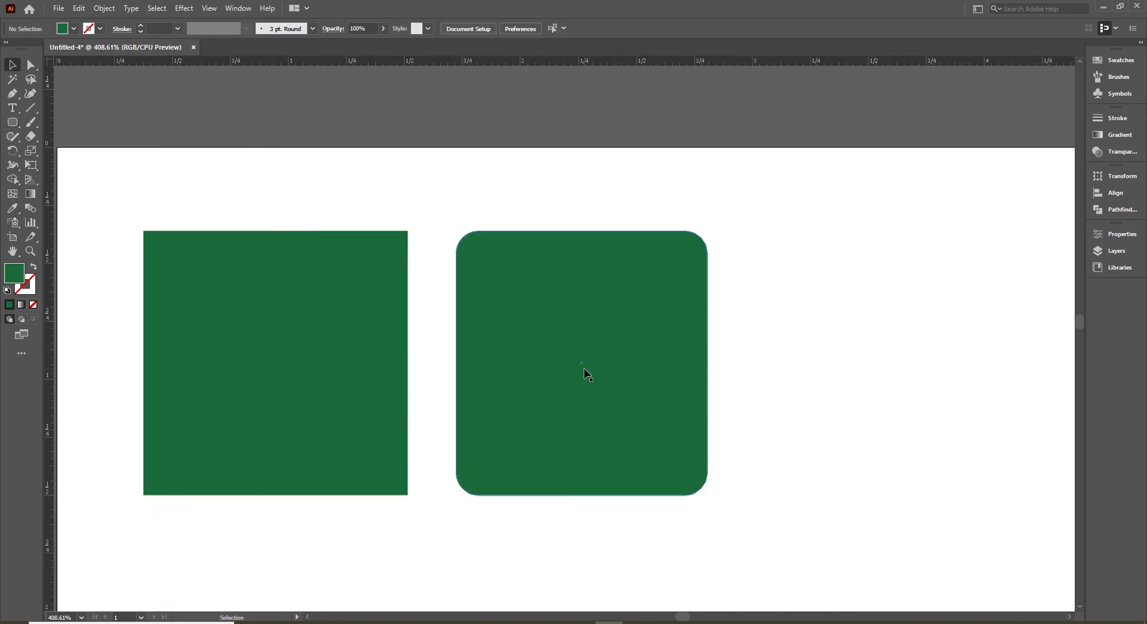
{"action": "left_click", "coordinate": [607, 309]}
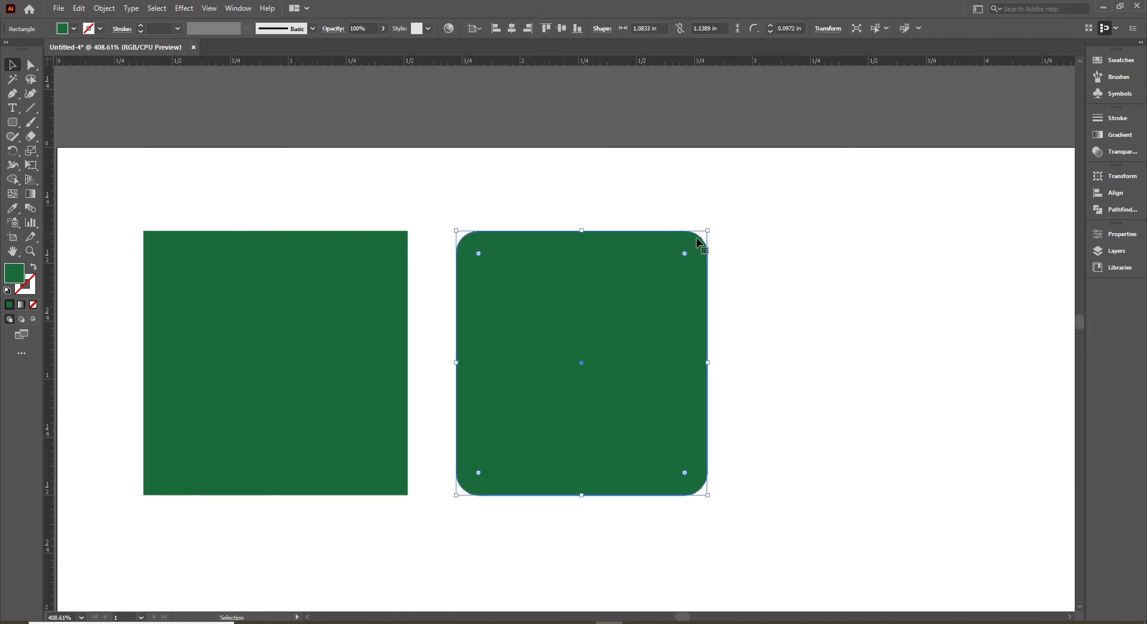
{"action": "left_click", "coordinate": [370, 254]}
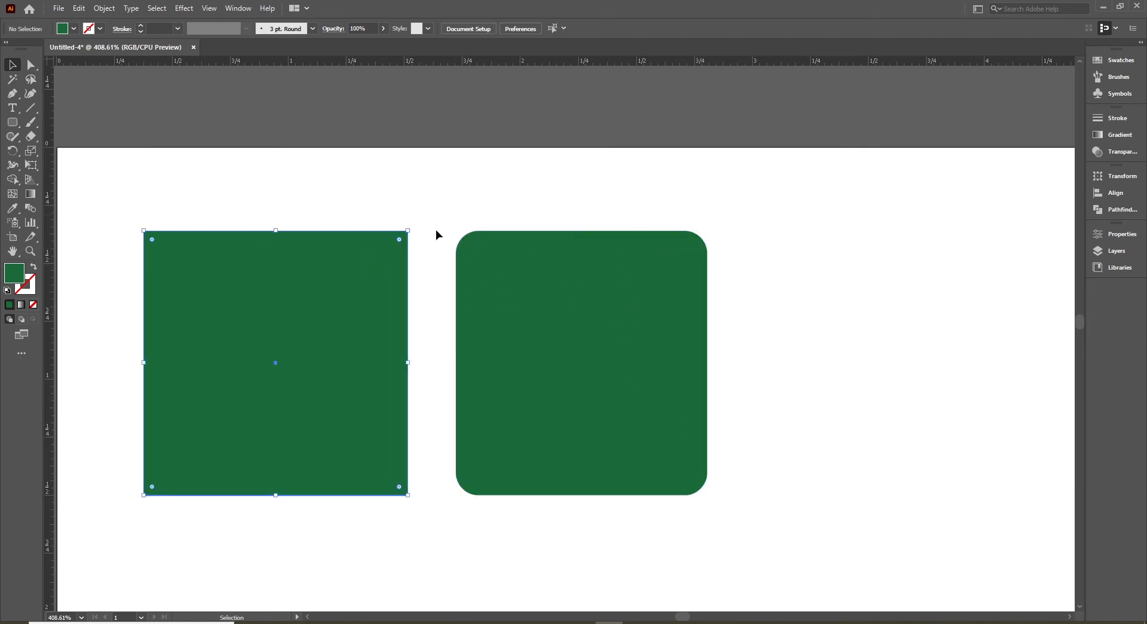
{"action": "left_click_drag", "start_coordinate": [399, 238], "coordinate": [364, 275]}
{"action": "left_click", "coordinate": [450, 196]}
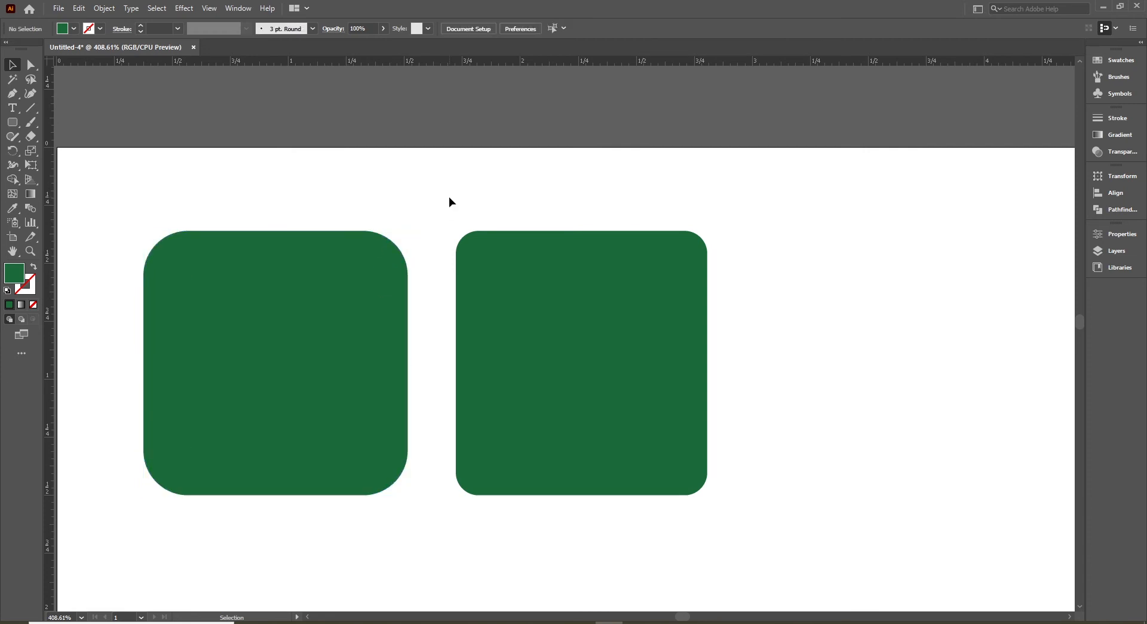
{"action": "key", "text": "ctrl+z"}
{"action": "key", "text": "ctrl+z"}
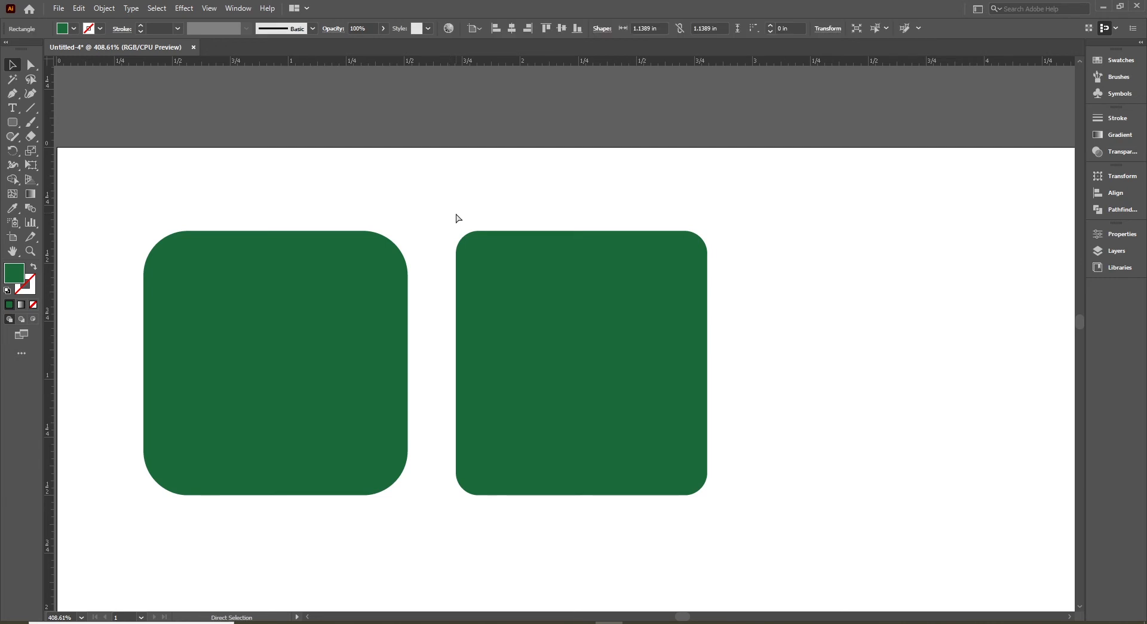
- Draw a third rounded rectangle about 0.96 by 1.14 in beside the others, varying the corner radius while drawing and ending at about 0.07 in
{"action": "left_click_drag", "start_coordinate": [12, 124], "coordinate": [33, 137]}
{"action": "left_click_drag", "start_coordinate": [746, 231], "coordinate": [966, 492]}
{"action": "key", "text": "Down"}
{"action": "key", "text": "Down"}
{"action": "key", "text": "Down"}
{"action": "key", "text": "Down"}
{"action": "key", "text": "Down"}
{"action": "key", "text": "Up"}
{"action": "key", "text": "Up"}
{"action": "key", "text": "Up"}
{"action": "key", "text": "Up"}
{"action": "key", "text": "Up"}
{"action": "key", "text": "Up"}
{"action": "key", "text": "Up"}
{"action": "key", "text": "Up"}
{"action": "key", "text": "Up"}
{"action": "key", "text": "Up"}
{"action": "key", "text": "Up"}
{"action": "key", "text": "Up"}
{"action": "key", "text": "Down"}
{"action": "key", "text": "Down"}
{"action": "key", "text": "Down"}
{"action": "key", "text": "Down"}
{"action": "key", "text": "Down"}
{"action": "key", "text": "Down"}
{"action": "key", "text": "Down"}
{"action": "key", "text": "Down"}
{"action": "key", "text": "Down"}
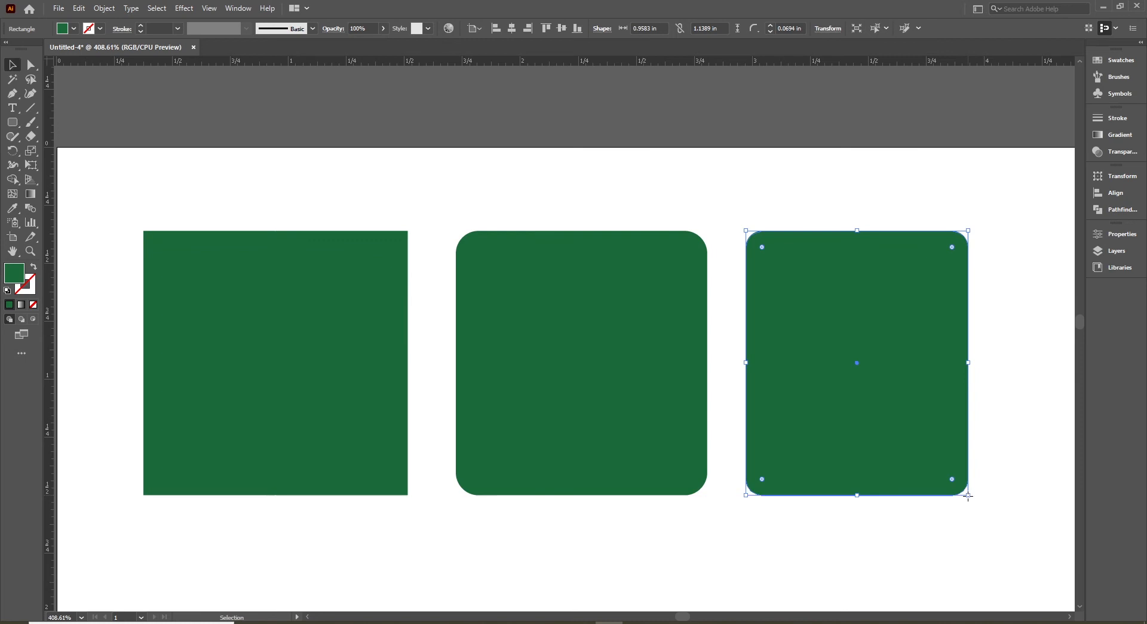
- Delete all three rectangles so the artboard is empty
{"action": "key", "text": "ctrl+0"}
{"action": "left_click_drag", "start_coordinate": [315, 102], "coordinate": [640, 130]}
{"action": "key", "text": "Delete"}
- Draw a wide, very flat ellipse across the page slightly above its middle with the Ellipse tool, and deselect it
{"action": "left_click", "coordinate": [8, 123]}
{"action": "left_click", "coordinate": [8, 123]}
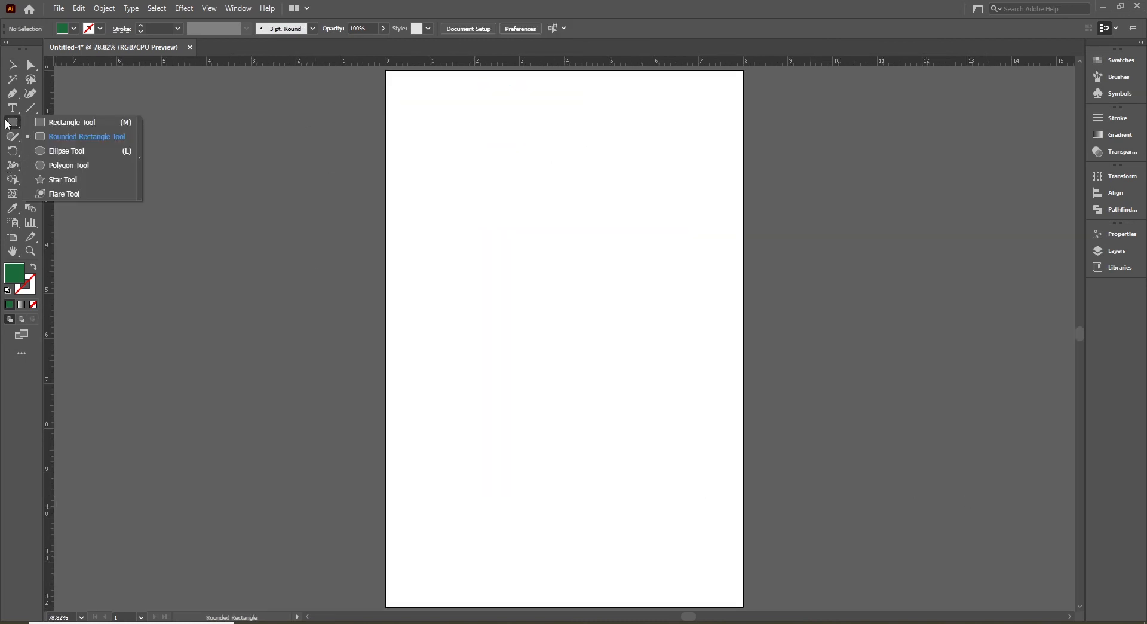
{"action": "left_click", "coordinate": [59, 151]}
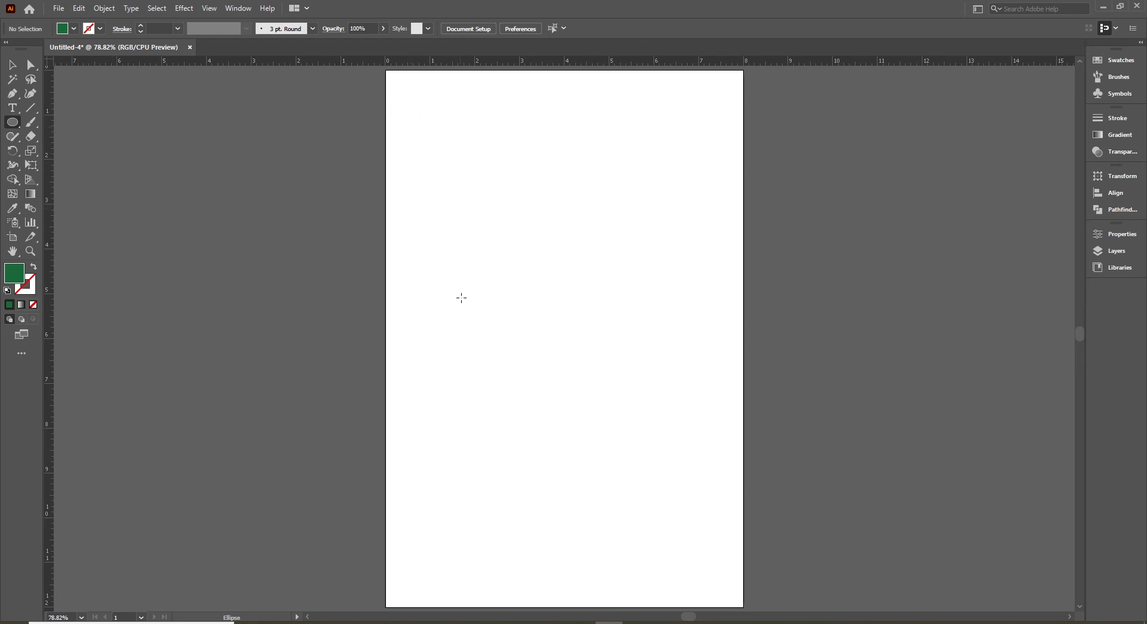
{"action": "left_click_drag", "start_coordinate": [427, 267], "coordinate": [459, 294]}
{"action": "left_click_drag", "start_coordinate": [458, 294], "coordinate": [676, 258]}
{"action": "key", "text": "v"}
{"action": "left_click", "coordinate": [441, 303]}
- Draw a tall, narrow ellipse below the flat one, near the page's left side, and deselect it
{"action": "key", "text": "l"}
{"action": "left_click_drag", "start_coordinate": [432, 282], "coordinate": [502, 443]}
{"action": "key", "text": "v"}
{"action": "left_click", "coordinate": [548, 343]}
- Draw a perfect circle about 1.97 in wide to the right of the tall ellipse, and deselect it
{"action": "key", "text": "l"}
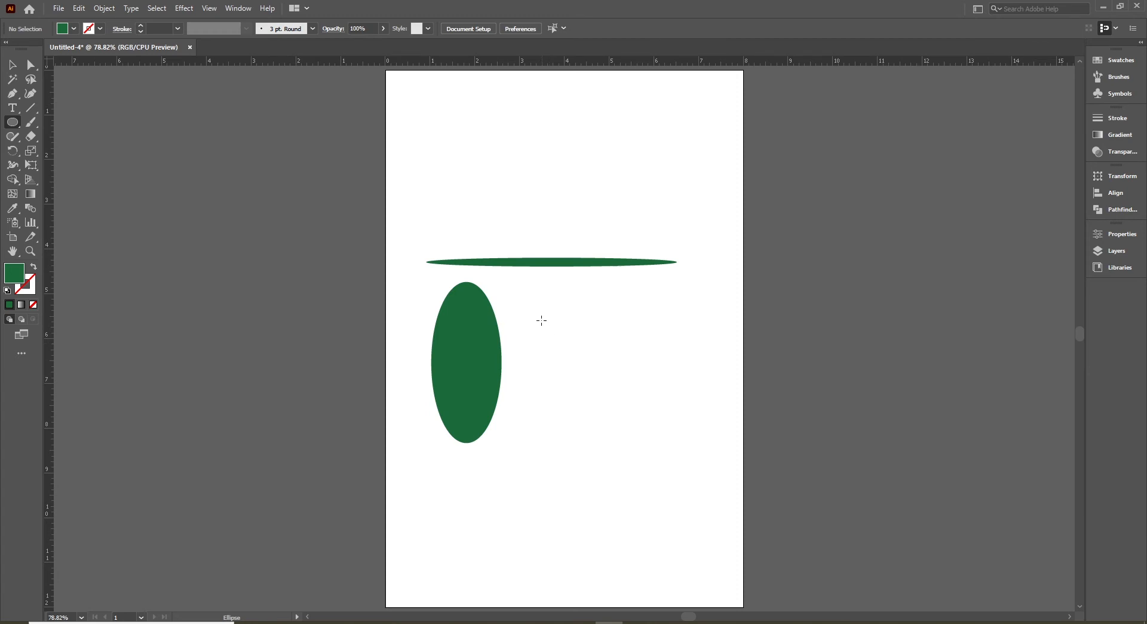
{"action": "left_click_drag", "start_coordinate": [532, 301], "coordinate": [619, 388]}
{"action": "key", "text": "v"}
{"action": "left_click", "coordinate": [615, 421]}
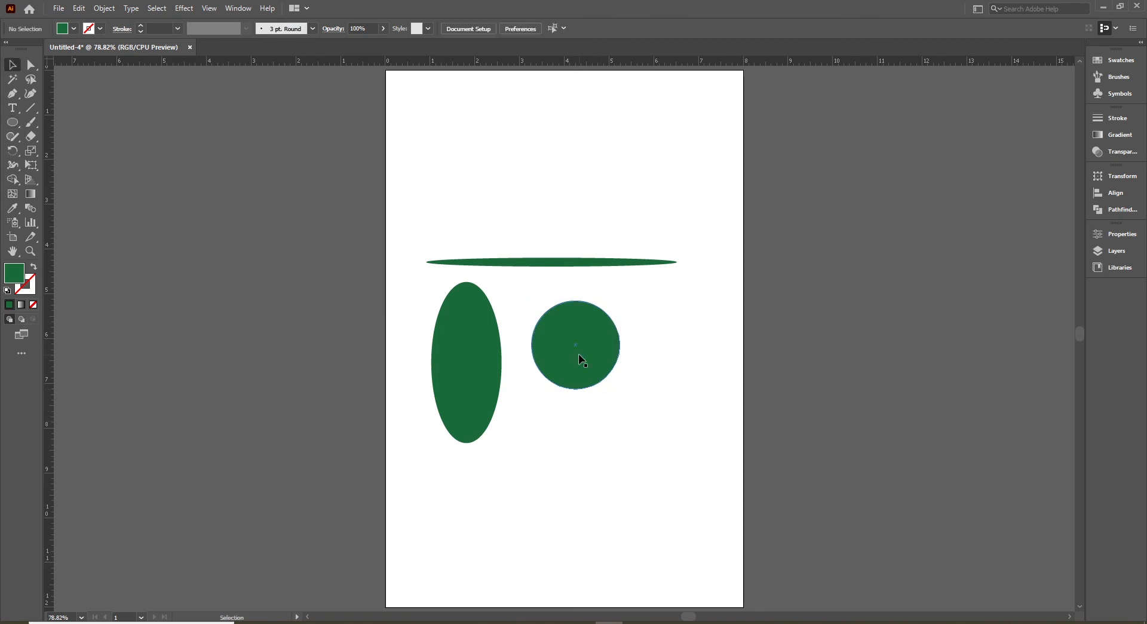
- Set the circle's width and height to 3 in each and deselect it
{"action": "left_click", "coordinate": [578, 354]}
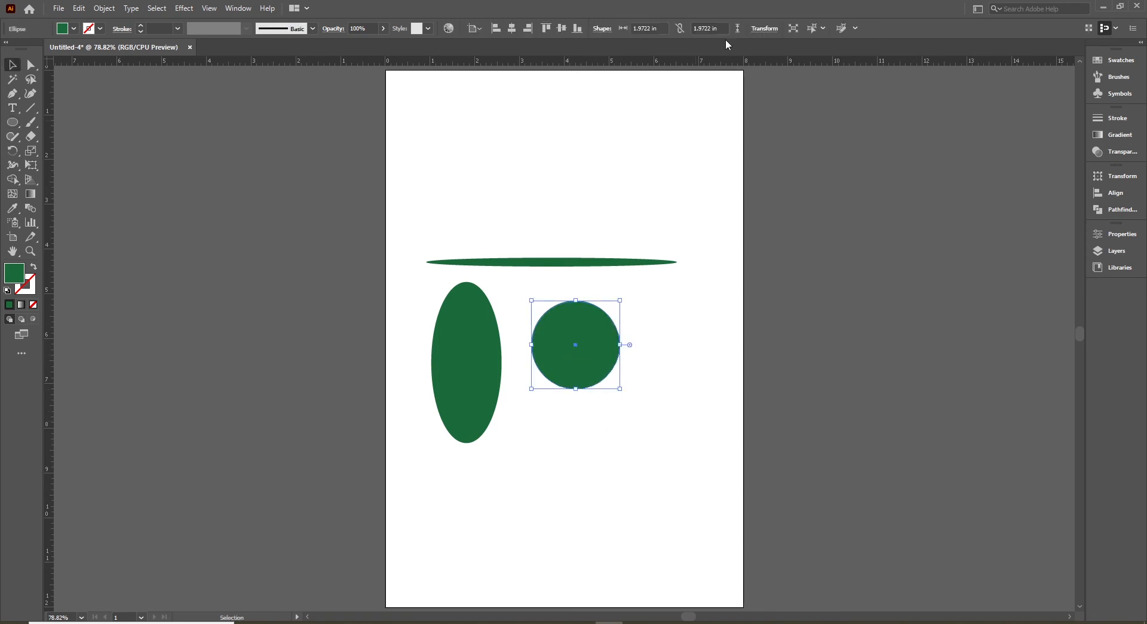
{"action": "left_click", "coordinate": [764, 29]}
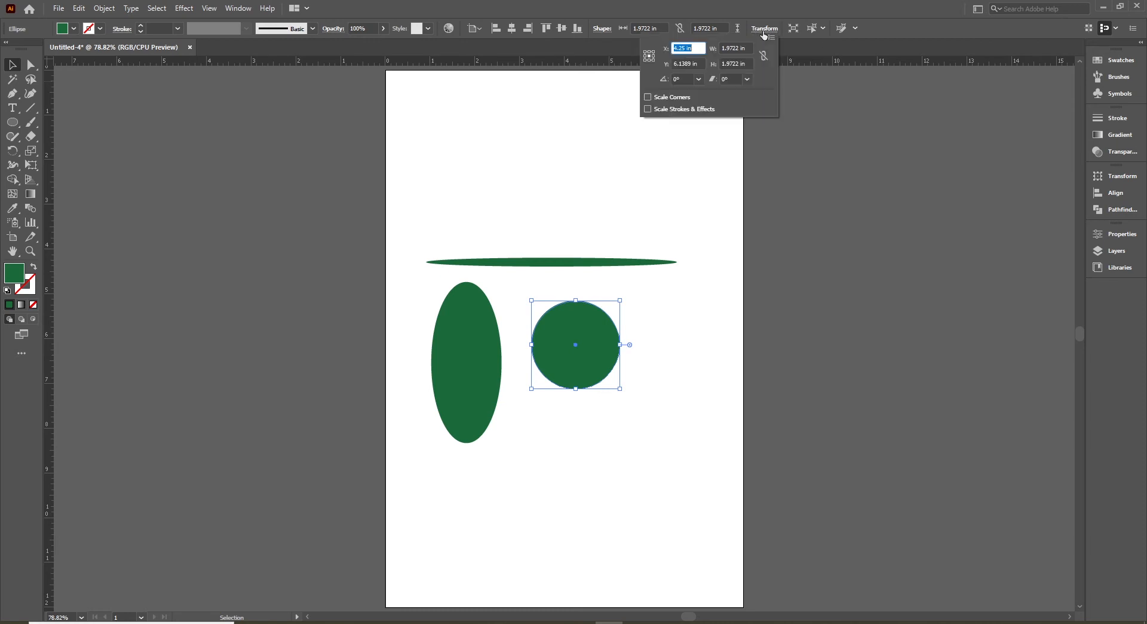
{"action": "double_click", "coordinate": [735, 48]}
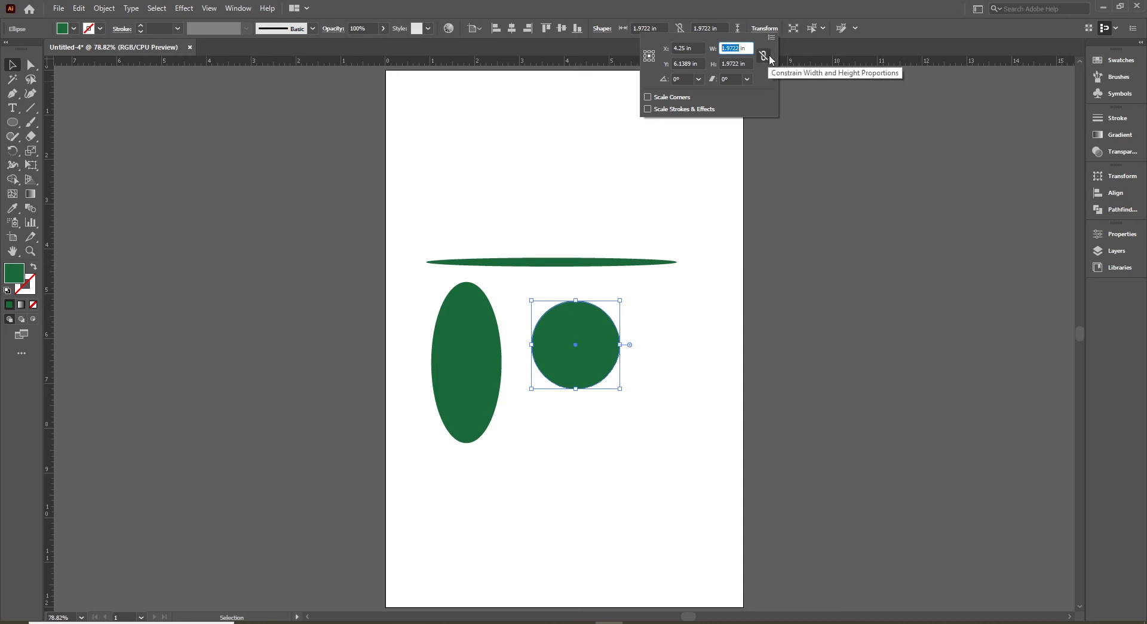
{"action": "type", "text": "3"}
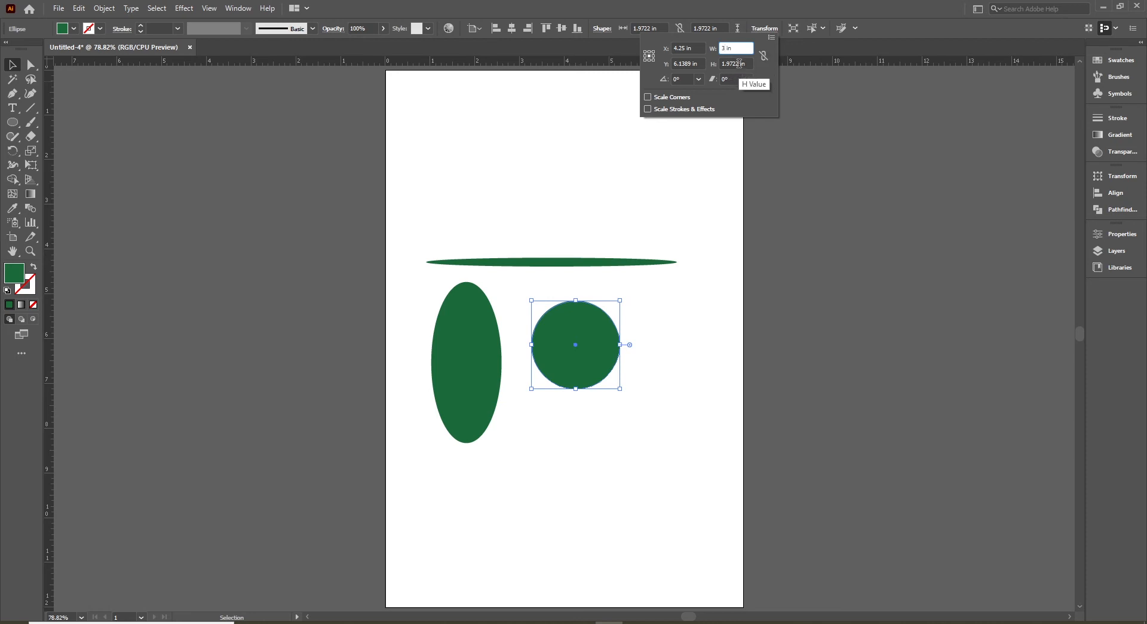
{"action": "left_click_drag", "start_coordinate": [739, 63], "coordinate": [719, 63]}
{"action": "type", "text": "3"}
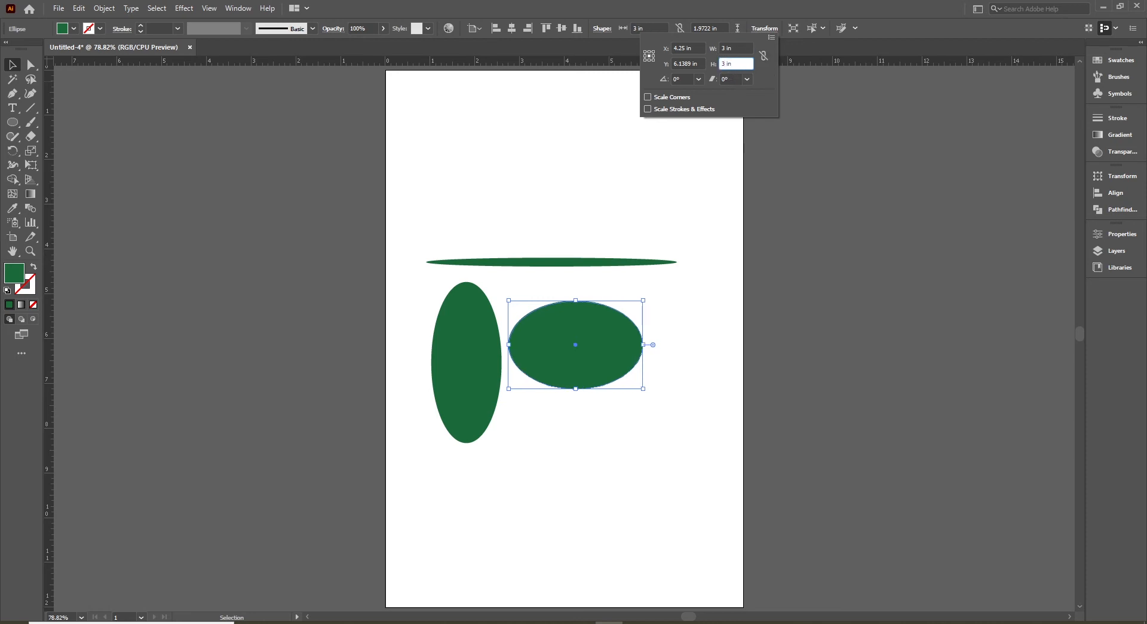
{"action": "key", "text": "Tab"}
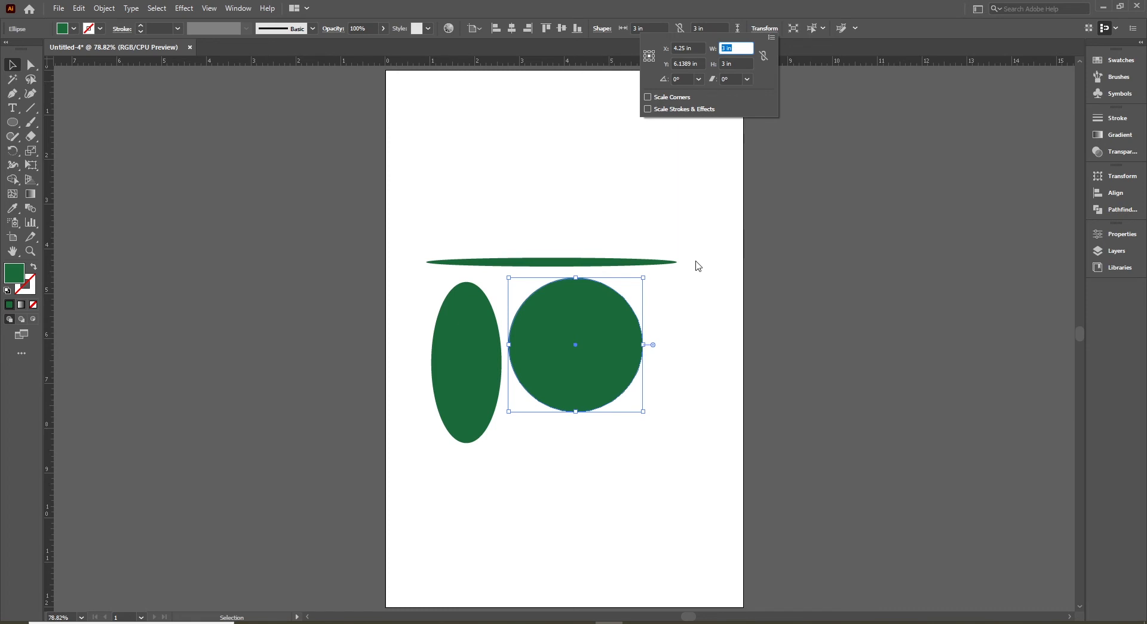
{"action": "key", "text": "Return"}
{"action": "left_click", "coordinate": [689, 374]}
- Clear the ellipses from the page and draw a hexagon about 1.52 by 1.32 in near its upper-left corner with the Polygon tool
{"action": "left_click_drag", "start_coordinate": [568, 361], "coordinate": [604, 379]}
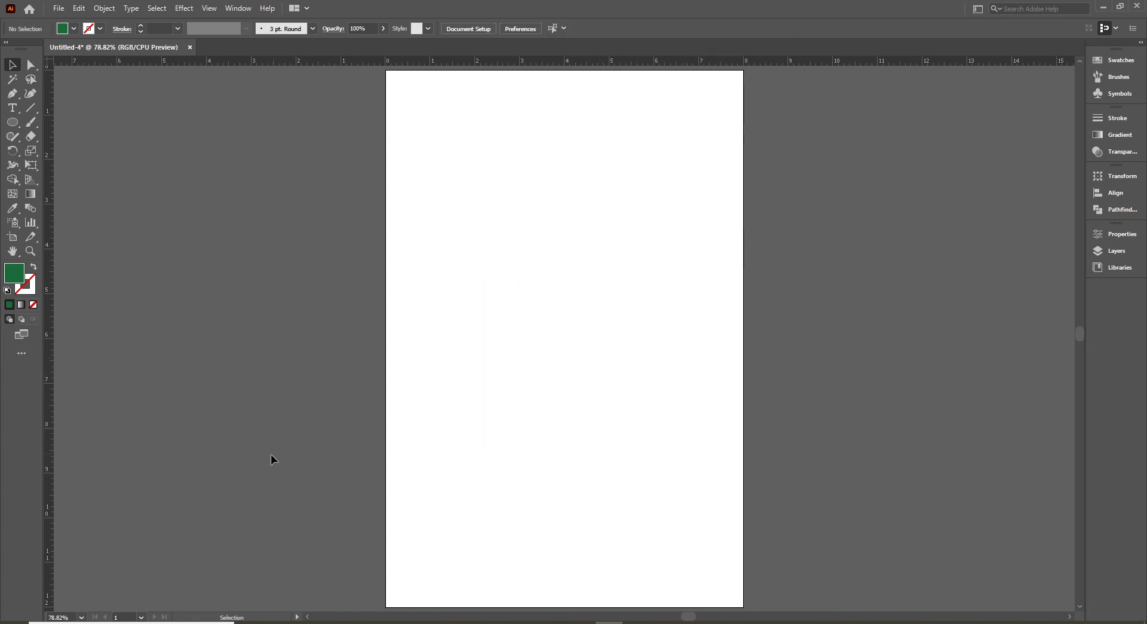
{"action": "left_click", "coordinate": [11, 123]}
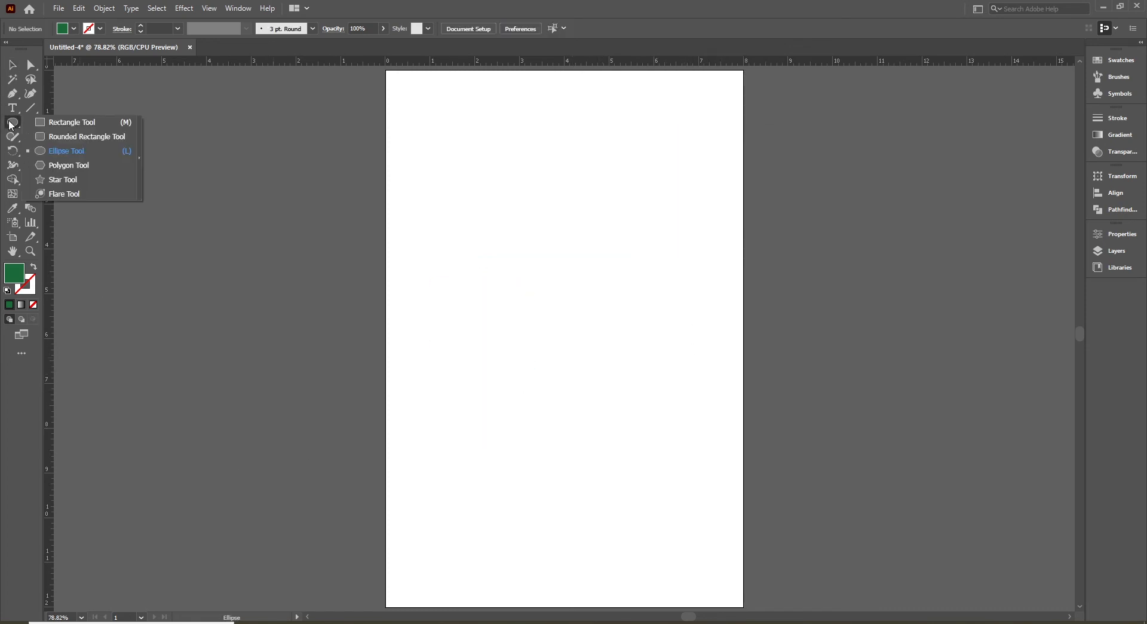
{"action": "left_click", "coordinate": [69, 165]}
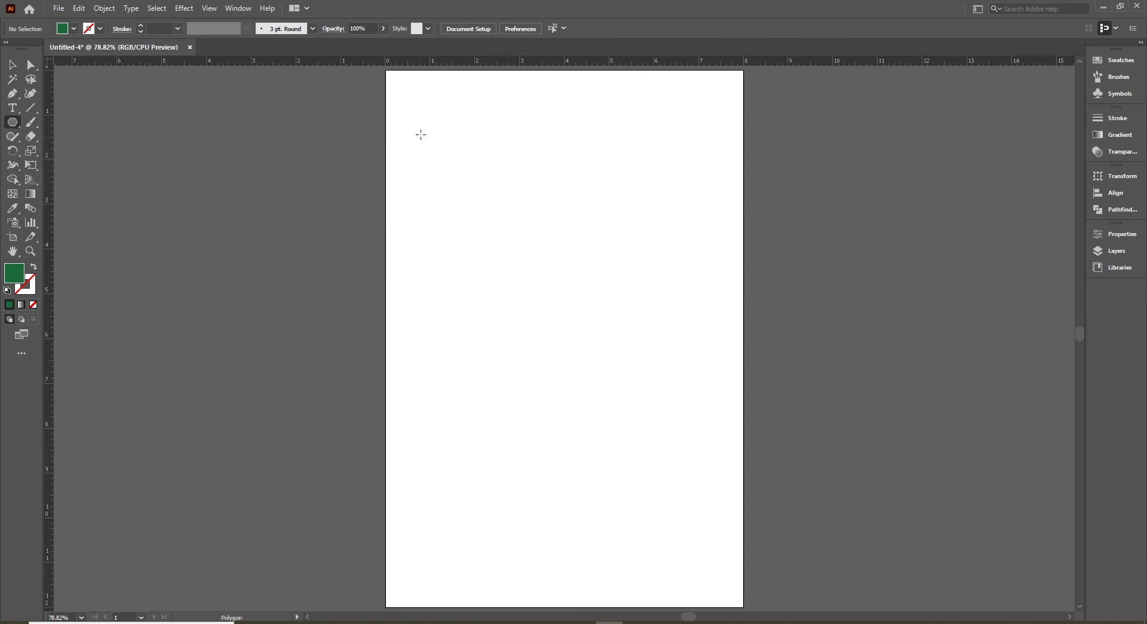
{"action": "left_click_drag", "start_coordinate": [422, 125], "coordinate": [455, 146]}
{"action": "key", "text": "v"}
{"action": "left_click", "coordinate": [446, 187]}
- Inspect the hexagon up close, selecting it to examine its bounding box and live shape handles
{"action": "key", "text": "ctrl+space"}
{"action": "left_click_drag", "start_coordinate": [374, 96], "coordinate": [690, 268]}
{"action": "left_click_drag", "start_coordinate": [602, 195], "coordinate": [608, 337]}
{"action": "left_click", "coordinate": [455, 352]}
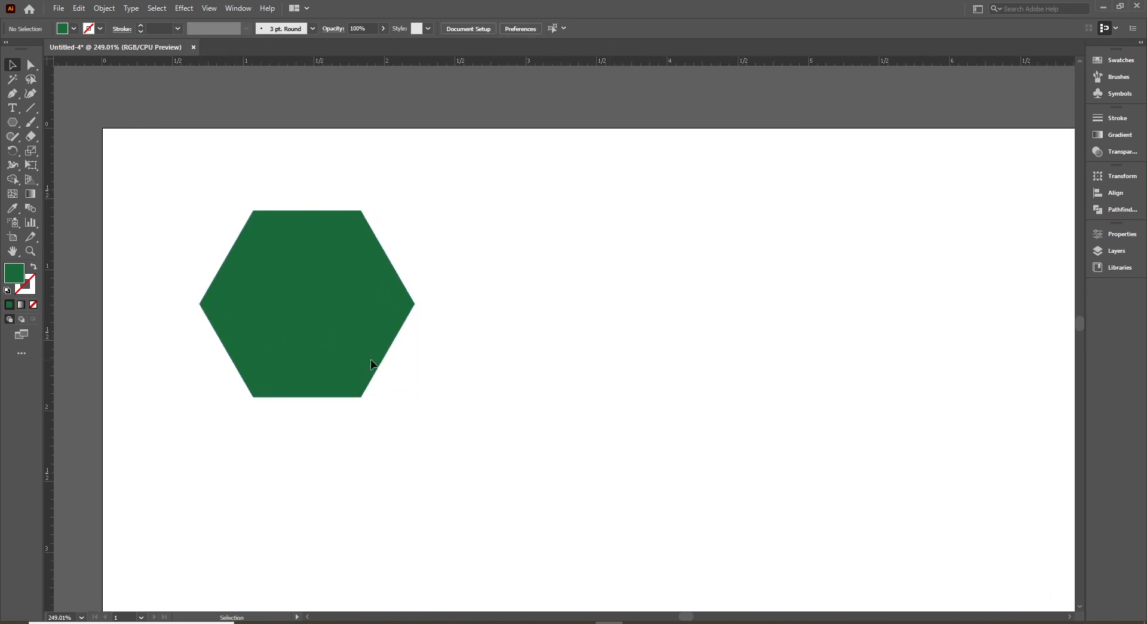
{"action": "left_click", "coordinate": [298, 351]}
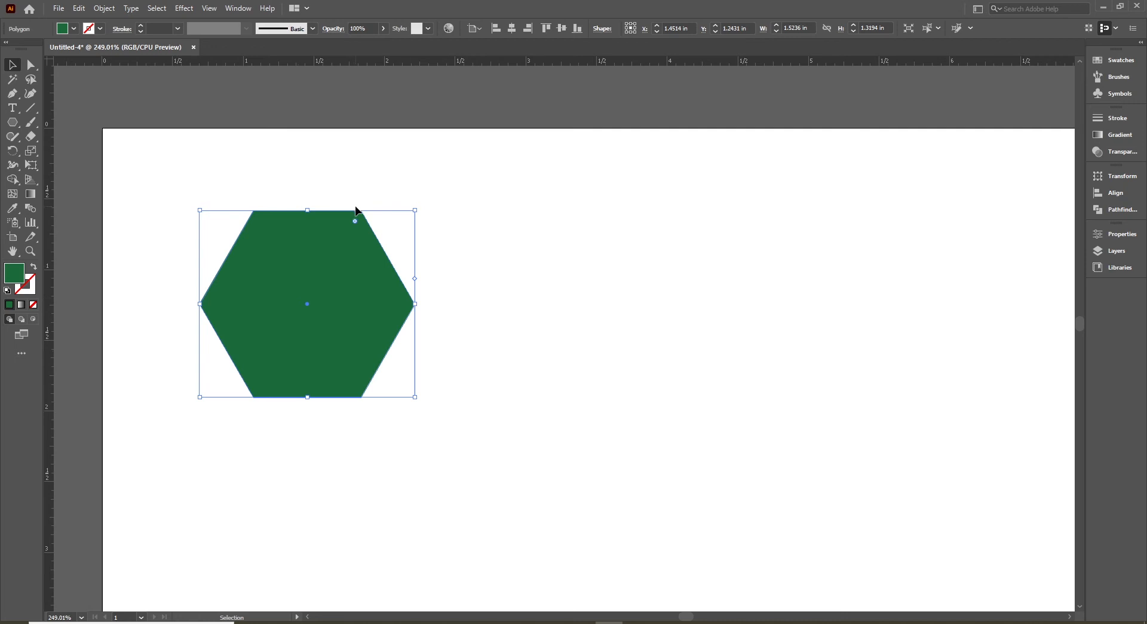
{"action": "left_click", "coordinate": [648, 387]}
{"action": "left_click", "coordinate": [342, 362]}
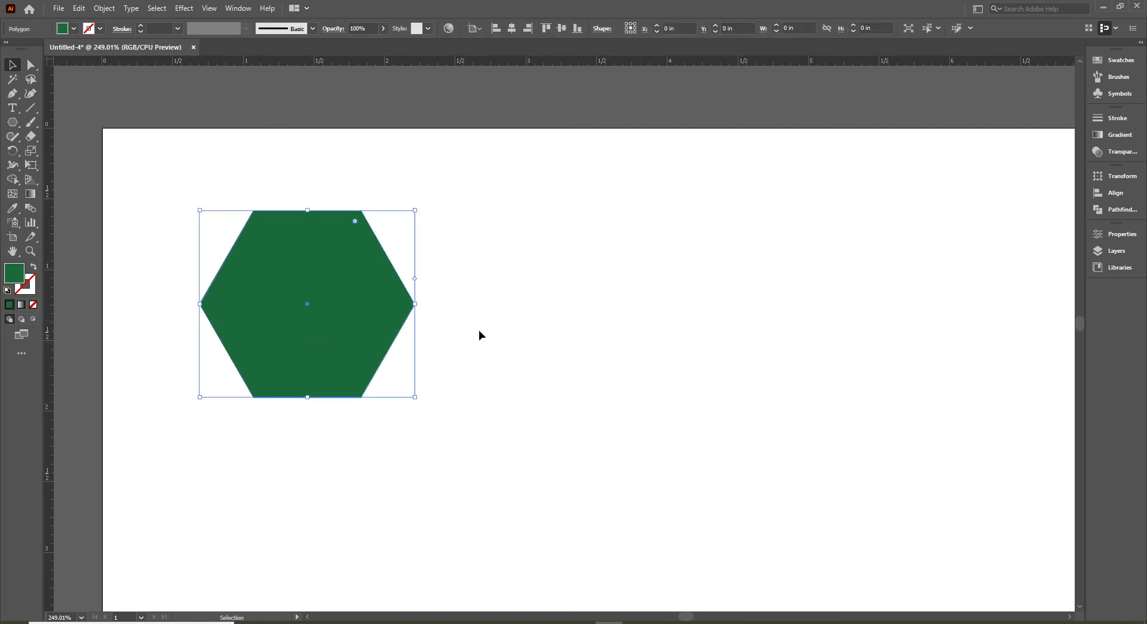
{"action": "left_click", "coordinate": [703, 343]}
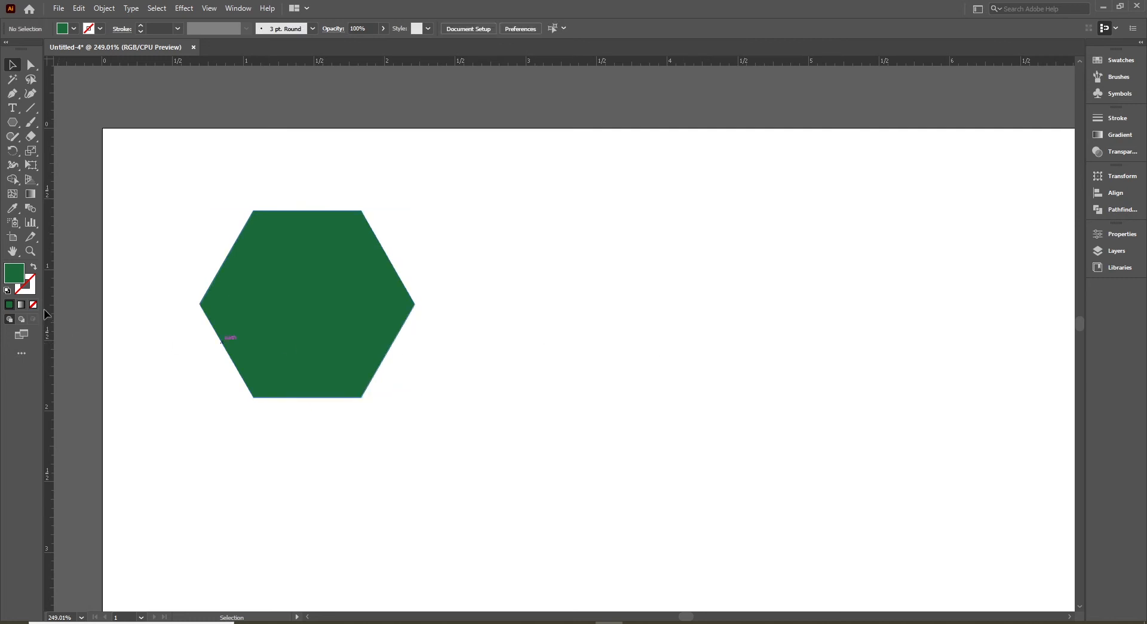
- Create an octagon beside the hexagon by specifying a polygon with a 1 in radius and 8 sides, and deselect it
{"action": "left_click", "coordinate": [13, 123]}
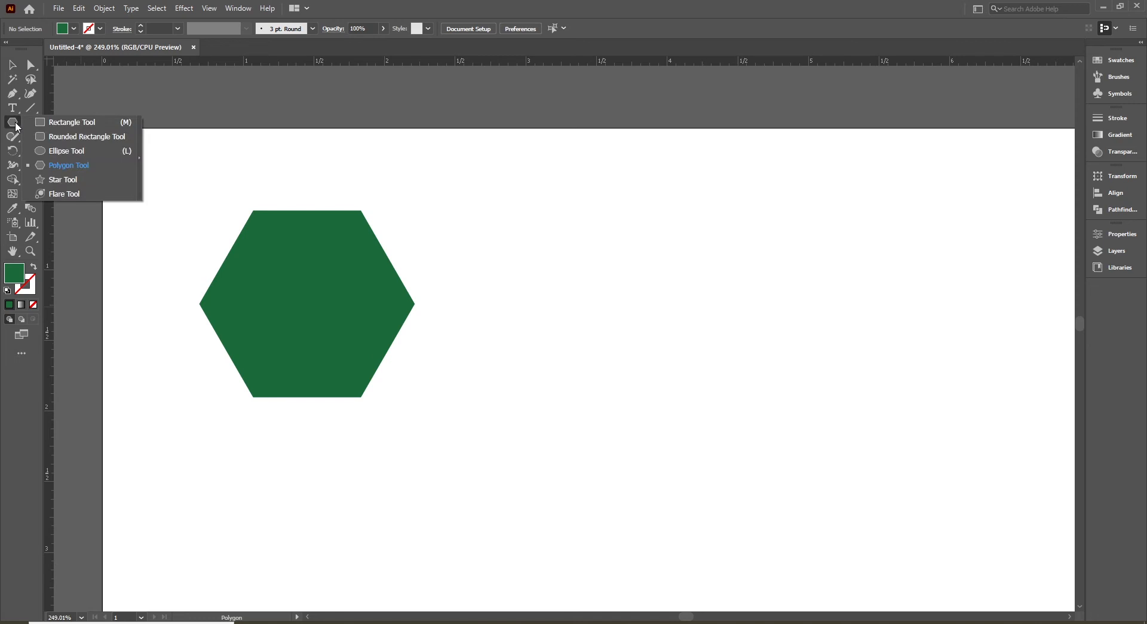
{"action": "left_click", "coordinate": [54, 165]}
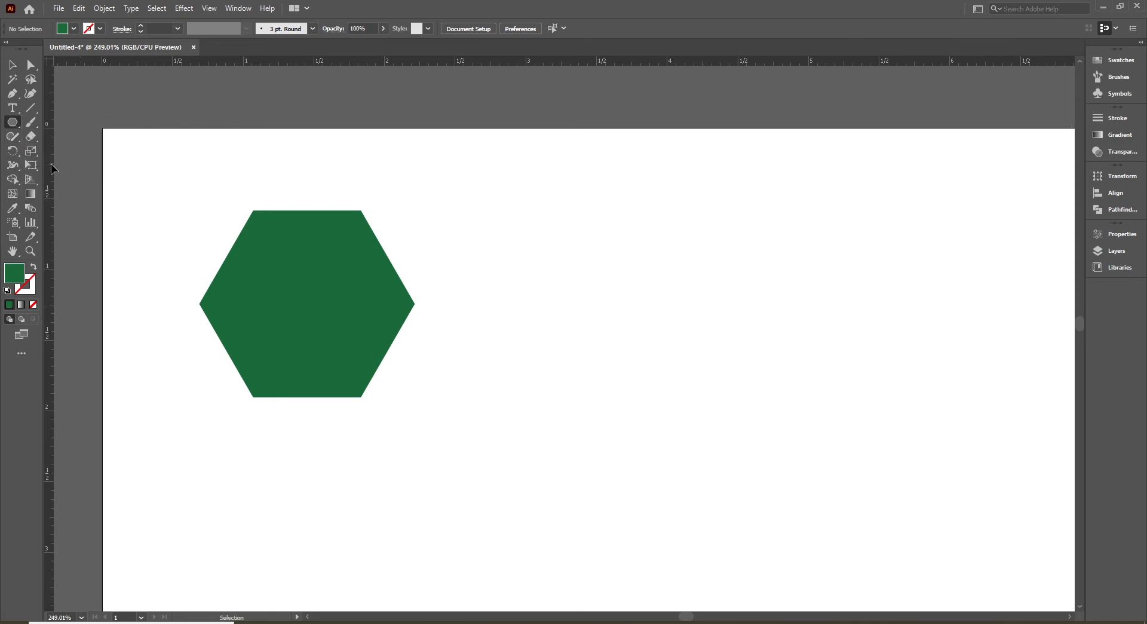
{"action": "left_click", "coordinate": [614, 276]}
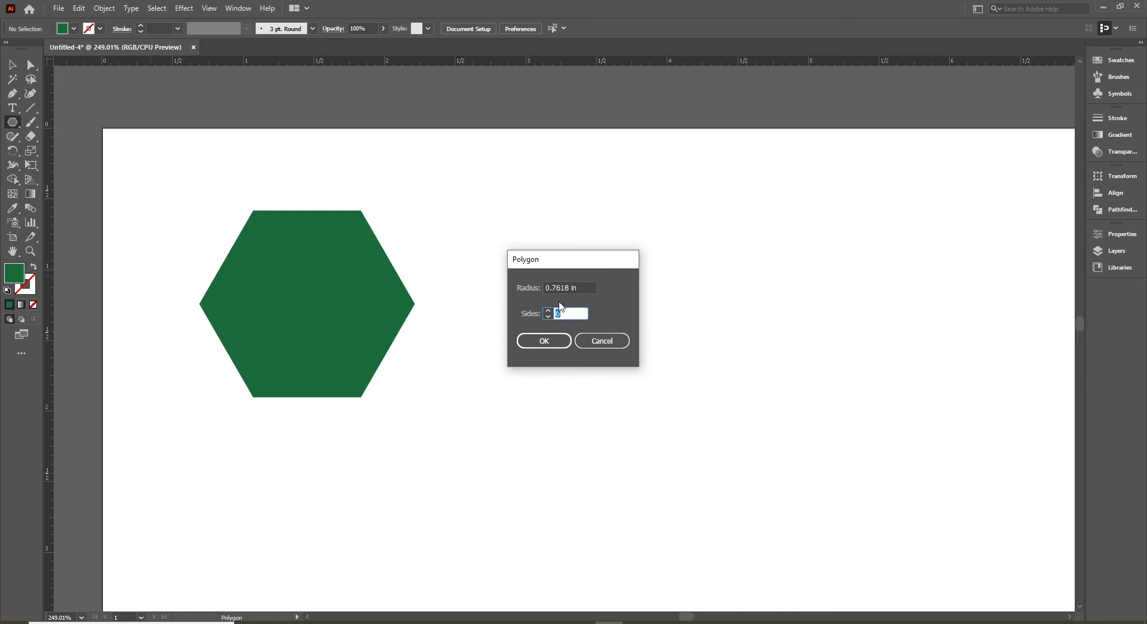
{"action": "left_click_drag", "start_coordinate": [569, 286], "coordinate": [541, 288]}
{"action": "type", "text": "1"}
{"action": "key", "text": "Tab"}
{"action": "left_click", "coordinate": [546, 310]}
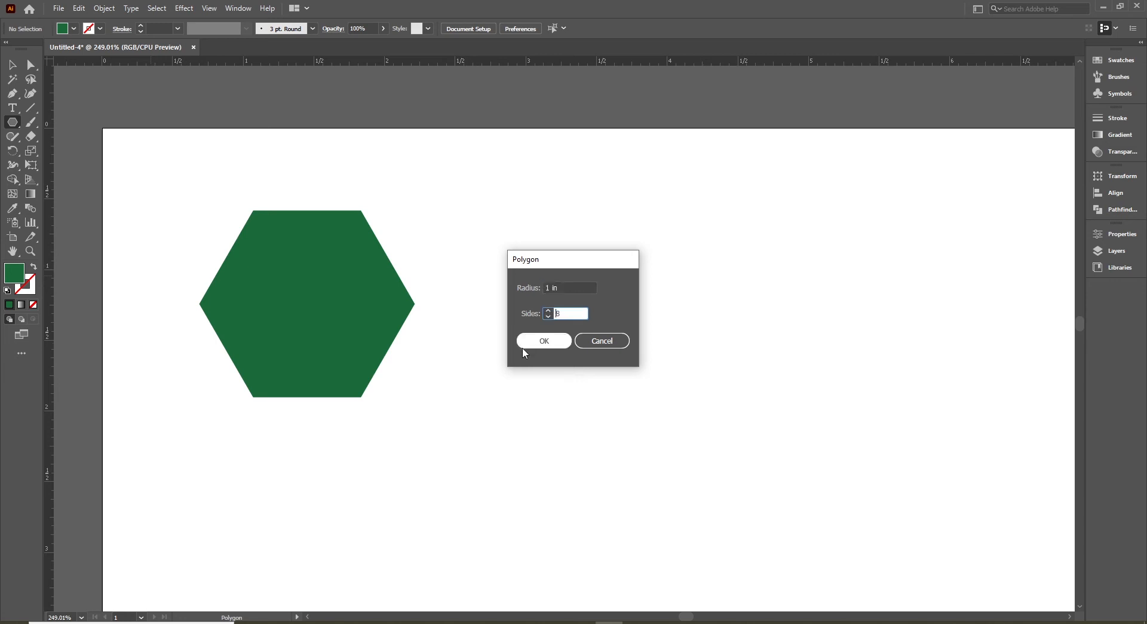
{"action": "left_click", "coordinate": [560, 343]}
{"action": "key", "text": "v"}
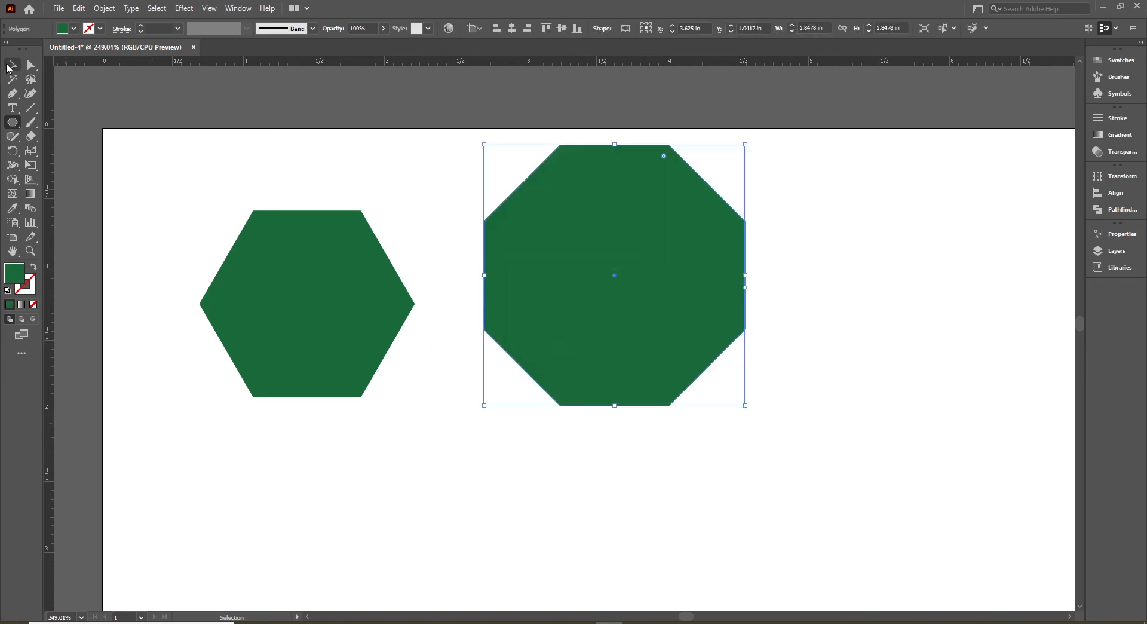
{"action": "left_click", "coordinate": [920, 255]}
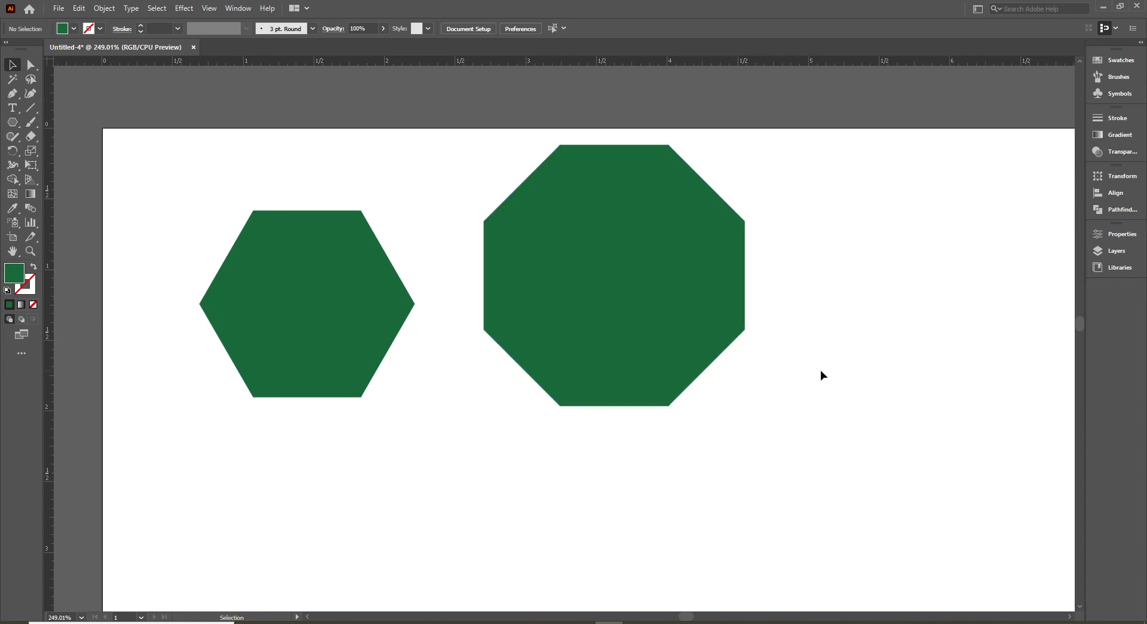
{"action": "left_click", "coordinate": [602, 258]}
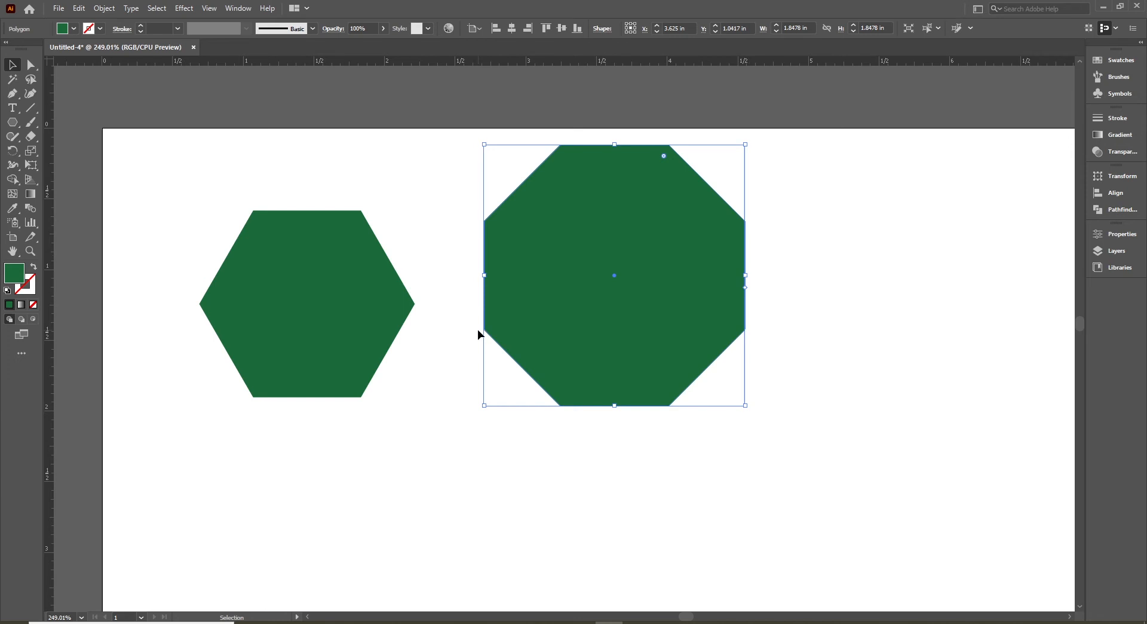
{"action": "left_click", "coordinate": [429, 263]}
{"action": "left_click", "coordinate": [637, 304]}
- Start an eight-sided polygon about 0.97 in wide below the hexagon and increase its number of sides while drawing
{"action": "key", "text": "z"}
{"action": "left_click", "coordinate": [599, 369], "text": "alt"}
{"action": "left_click", "coordinate": [599, 369], "text": "alt"}
{"action": "left_click_drag", "start_coordinate": [616, 403], "coordinate": [600, 364]}
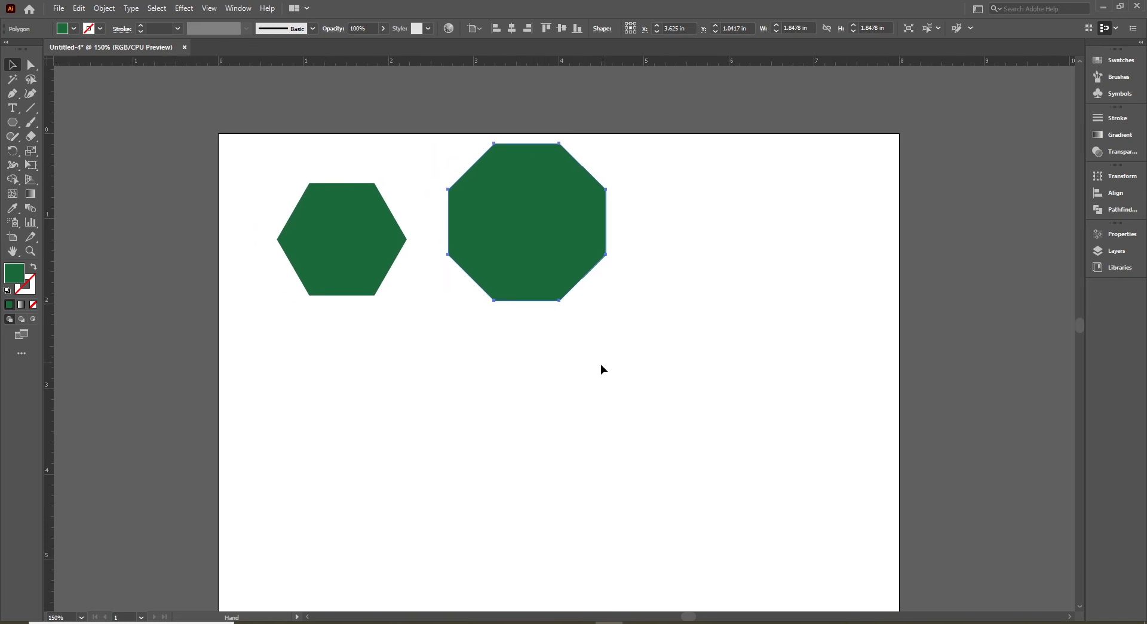
{"action": "left_click", "coordinate": [8, 127]}
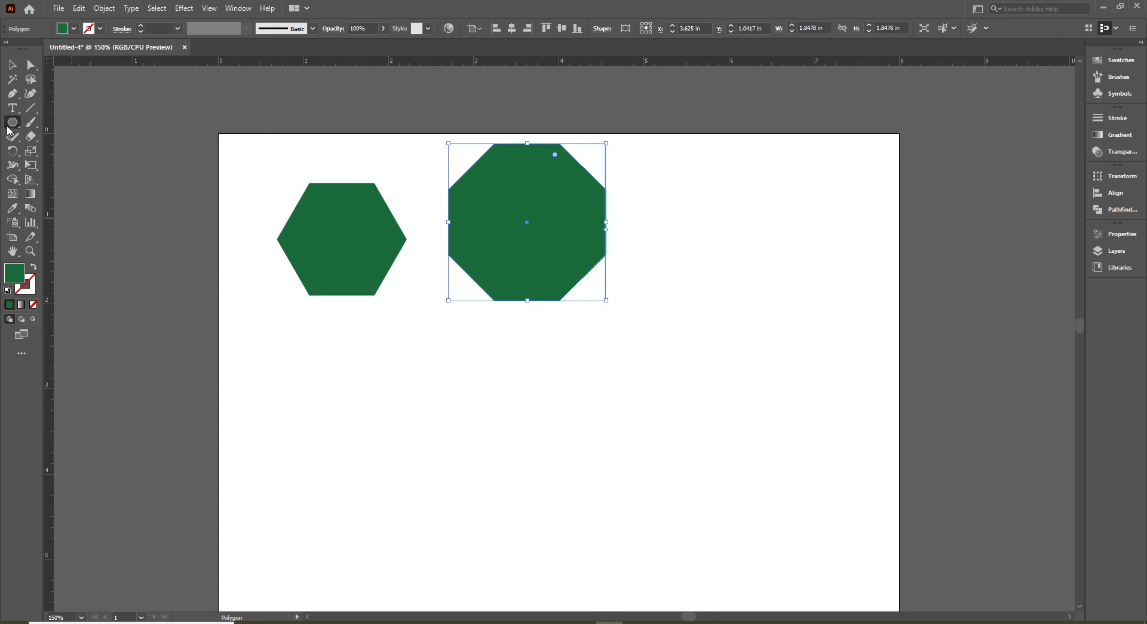
{"action": "left_click", "coordinate": [8, 127]}
{"action": "left_click", "coordinate": [57, 164]}
{"action": "left_click_drag", "start_coordinate": [320, 355], "coordinate": [350, 385]}
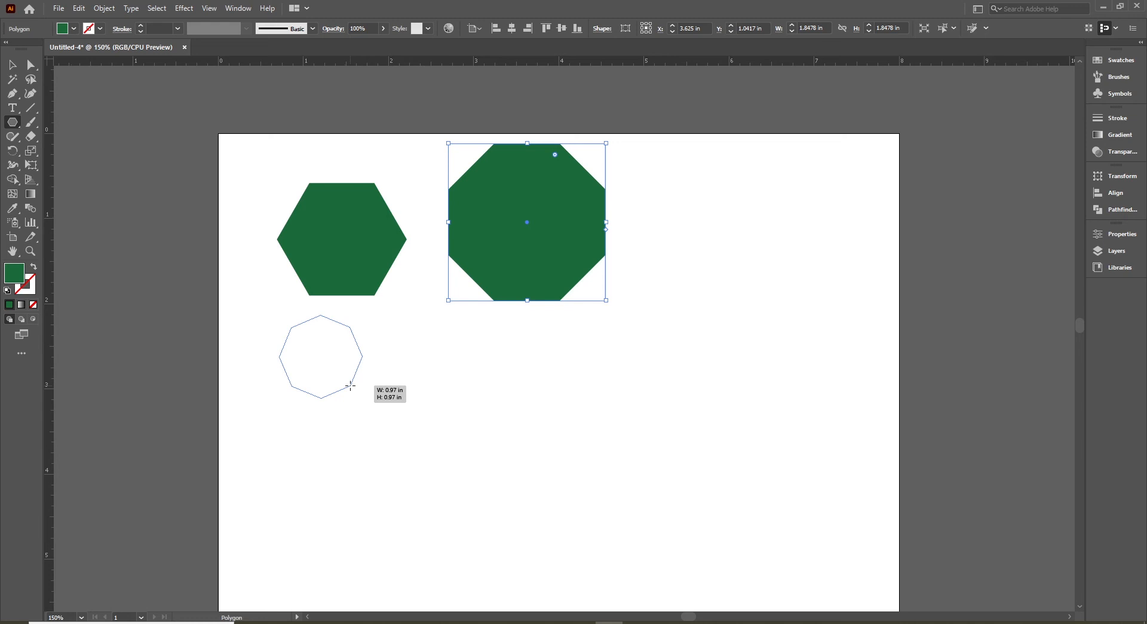
{"action": "key", "text": "Up"}
{"action": "key", "text": "Up"}
{"action": "key", "text": "Up"}
{"action": "key", "text": "Up"}
{"action": "key", "text": "Up"}
{"action": "key", "text": "Up"}
{"action": "key", "text": "Up"}
{"action": "key", "text": "Up"}
- Reduce the side count of the polygon being drawn below the hexagon to three
{"action": "left_click_drag", "start_coordinate": [350, 385], "coordinate": [346, 383]}
{"action": "key", "text": "Down"}
{"action": "key", "text": "Down"}
{"action": "key", "text": "Down"}
{"action": "key", "text": "Down"}
{"action": "key", "text": "Down"}
{"action": "key", "text": "Down"}
{"action": "key", "text": "Down"}
{"action": "key", "text": "Down"}
{"action": "key", "text": "Down"}
{"action": "key", "text": "Down"}
{"action": "key", "text": "Down"}
{"action": "key", "text": "Down"}
{"action": "key", "text": "Down"}
{"action": "key", "text": "Up"}
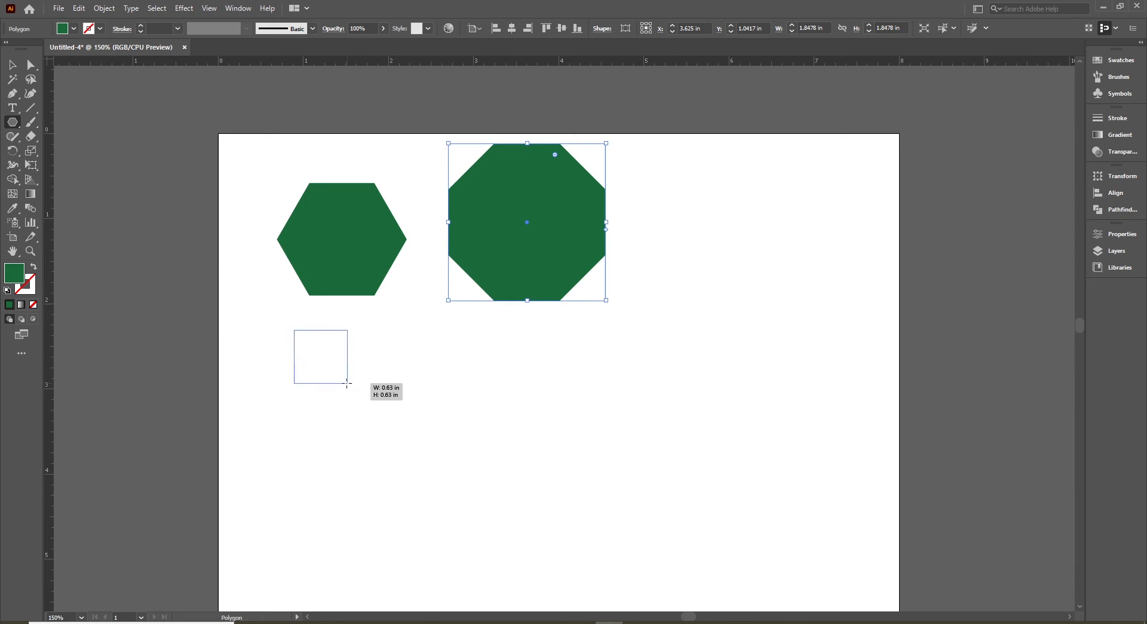
{"action": "key", "text": "Down"}
{"action": "left_click_drag", "start_coordinate": [346, 383], "coordinate": [342, 379]}
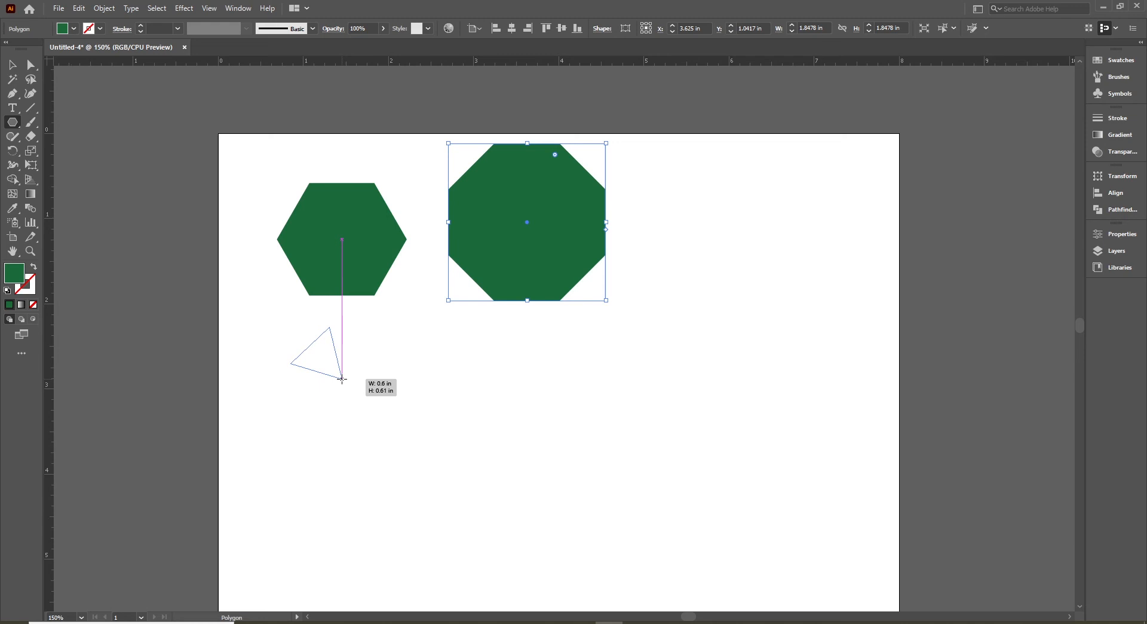
- Raise and lower the polygon's side count while drawing, finishing it as an upright triangle about 0.60 by 0.52 in
{"action": "left_click_drag", "start_coordinate": [341, 379], "coordinate": [342, 378]}
{"action": "key", "text": "Up"}
{"action": "key", "text": "Up"}
{"action": "key", "text": "Up"}
{"action": "key", "text": "Up"}
{"action": "key", "text": "Up"}
{"action": "key", "text": "Up"}
{"action": "key", "text": "Up"}
{"action": "left_click_drag", "start_coordinate": [342, 379], "coordinate": [342, 379]}
{"action": "key", "text": "Down"}
{"action": "key", "text": "Down"}
{"action": "key", "text": "Down"}
{"action": "key", "text": "Down"}
{"action": "key", "text": "Down"}
{"action": "key", "text": "Down"}
{"action": "key", "text": "Down"}
{"action": "key", "text": "Down"}
{"action": "left_click_drag", "start_coordinate": [341, 379], "coordinate": [335, 382]}
- Delete the hexagon and the octagon, leaving only the triangle on the page
{"action": "key", "text": "v"}
{"action": "left_click", "coordinate": [379, 252]}
{"action": "key", "text": "Delete"}
{"action": "left_click", "coordinate": [551, 254]}
{"action": "key", "text": "Delete"}
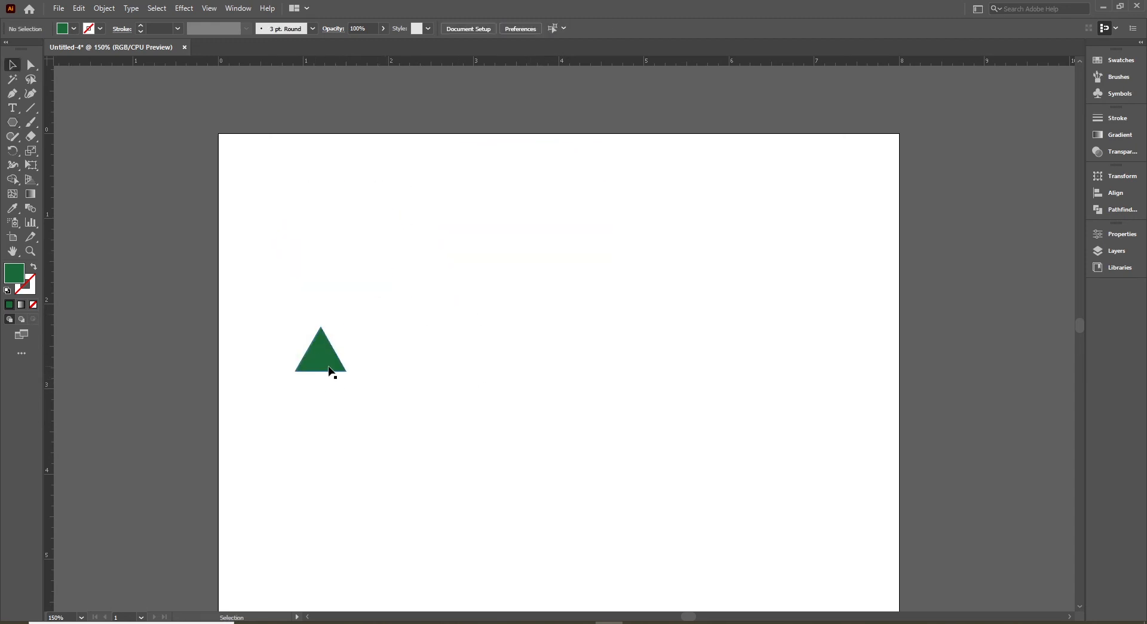
- Move the triangle near the artboard's upper-left corner and deselect it
{"action": "left_click_drag", "start_coordinate": [333, 372], "coordinate": [274, 189]}
{"action": "left_click", "coordinate": [237, 141]}
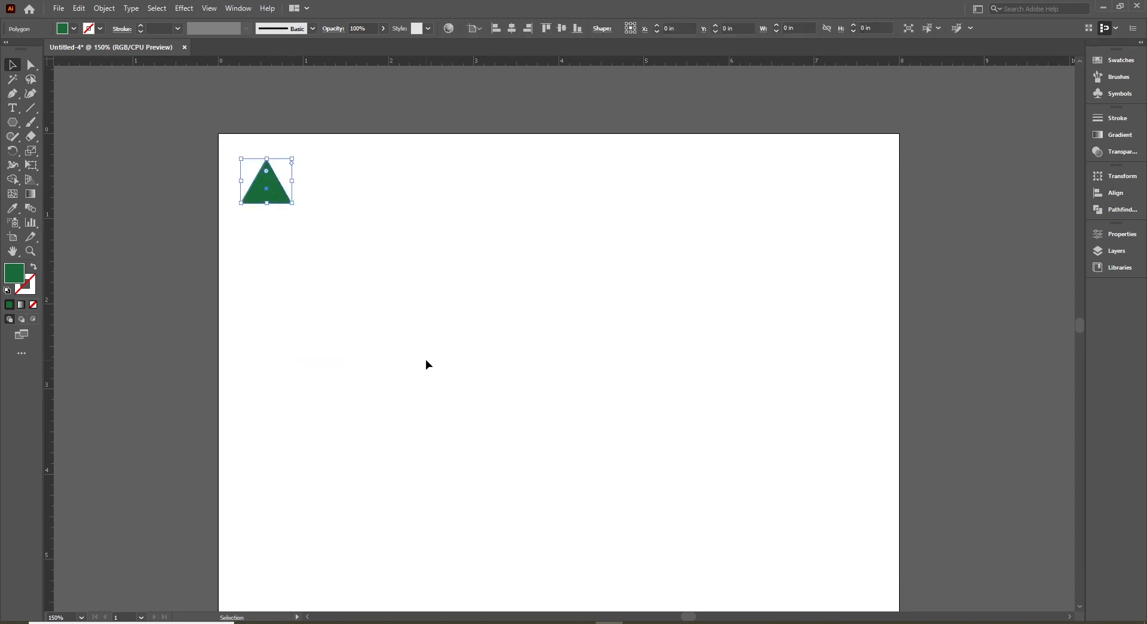
{"action": "left_click", "coordinate": [273, 185]}
{"action": "left_click", "coordinate": [392, 290]}
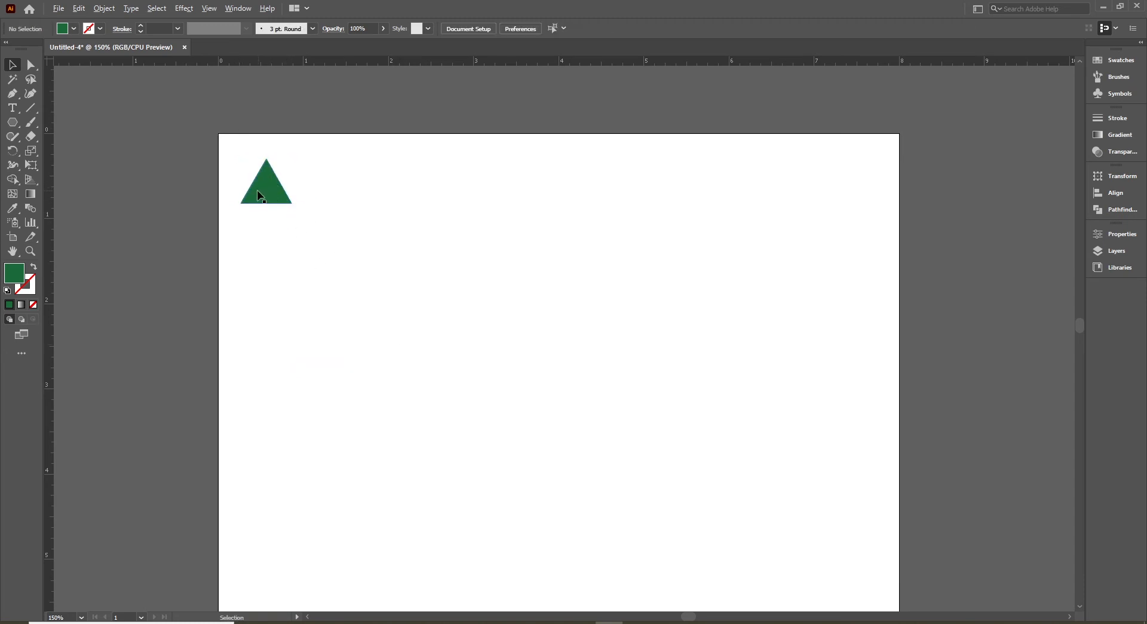
- Duplicate the triangle directly beside the original and rotate the copy 180 degrees so it points down
{"action": "left_click_drag", "start_coordinate": [259, 194], "coordinate": [321, 187]}
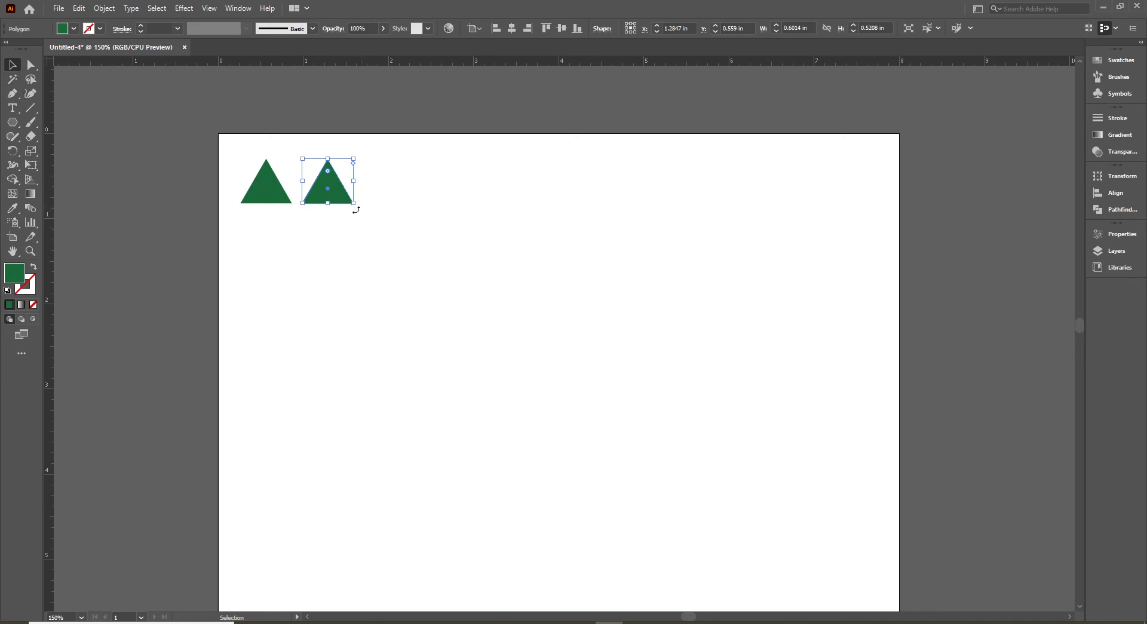
{"action": "key", "text": "ctrl+space"}
{"action": "left_click_drag", "start_coordinate": [187, 80], "coordinate": [490, 302]}
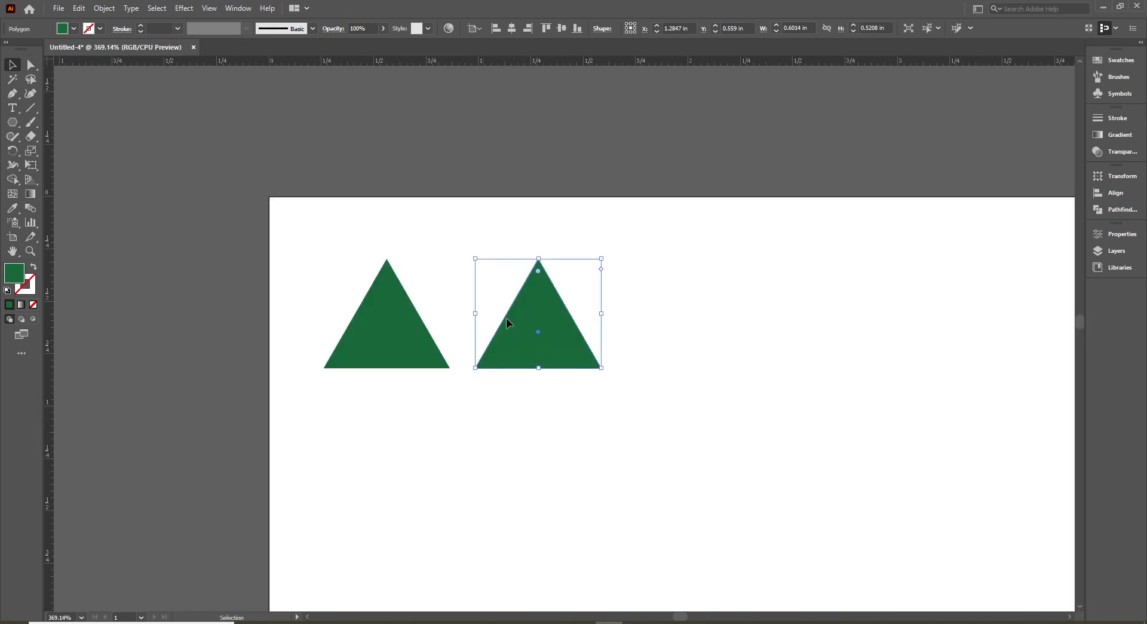
{"action": "left_click", "coordinate": [608, 378]}
{"action": "left_click", "coordinate": [587, 365]}
{"action": "left_click_drag", "start_coordinate": [604, 369], "coordinate": [469, 279]}
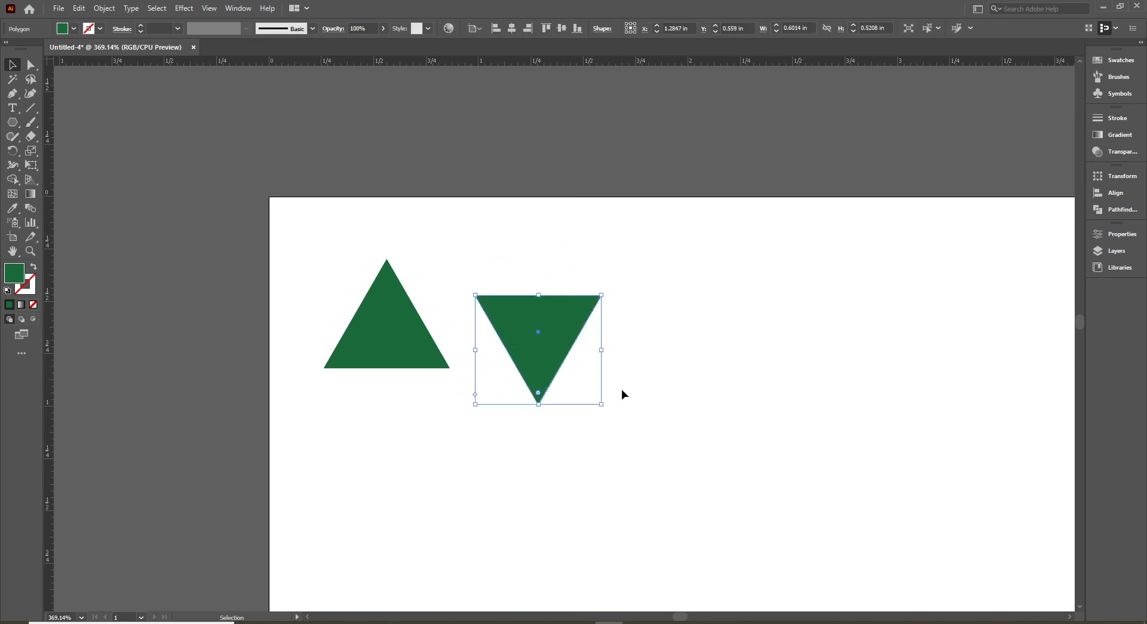
- Move the inverted triangle closer to the upright one so their slanted sides nest with a narrow gap
{"action": "left_click", "coordinate": [658, 383]}
{"action": "left_click_drag", "start_coordinate": [529, 320], "coordinate": [478, 319]}
{"action": "left_click", "coordinate": [669, 384]}
{"action": "left_click_drag", "start_coordinate": [669, 385], "coordinate": [587, 378]}
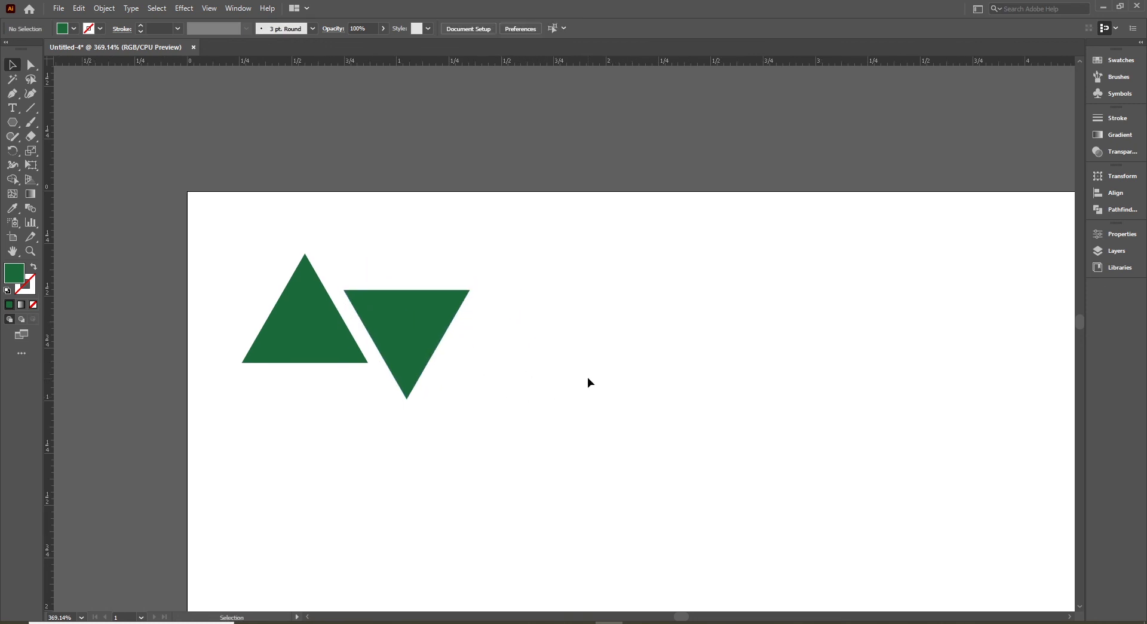
- Duplicate the triangle pair sideways and repeat the copy until a row of eight pairs spans the page width
{"action": "left_click_drag", "start_coordinate": [210, 251], "coordinate": [457, 414]}
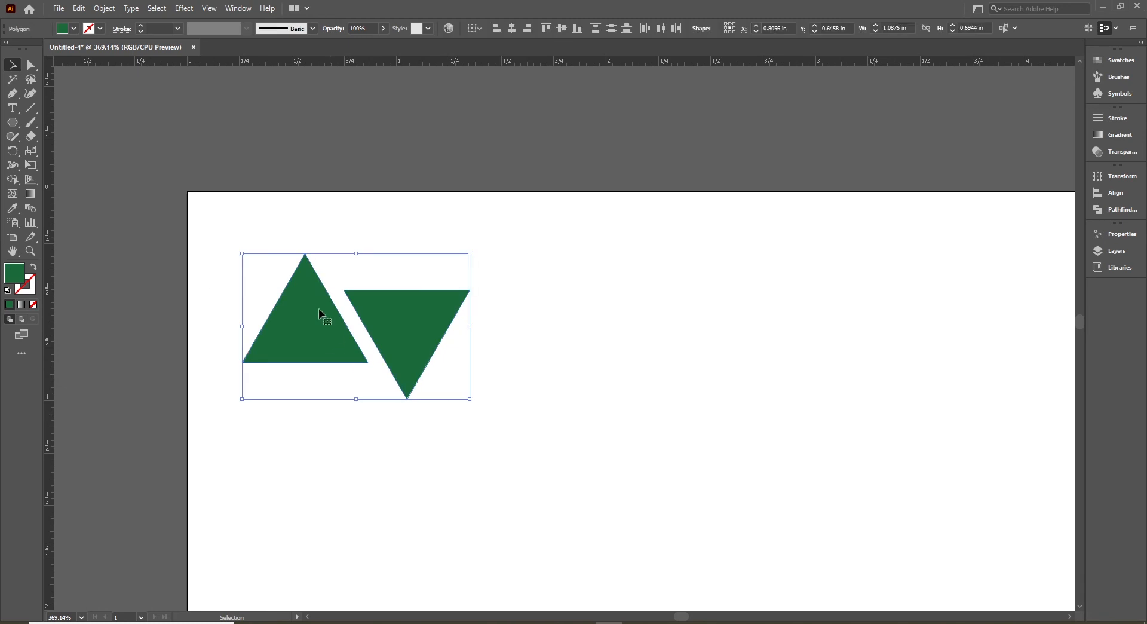
{"action": "left_click_drag", "start_coordinate": [296, 338], "coordinate": [507, 336]}
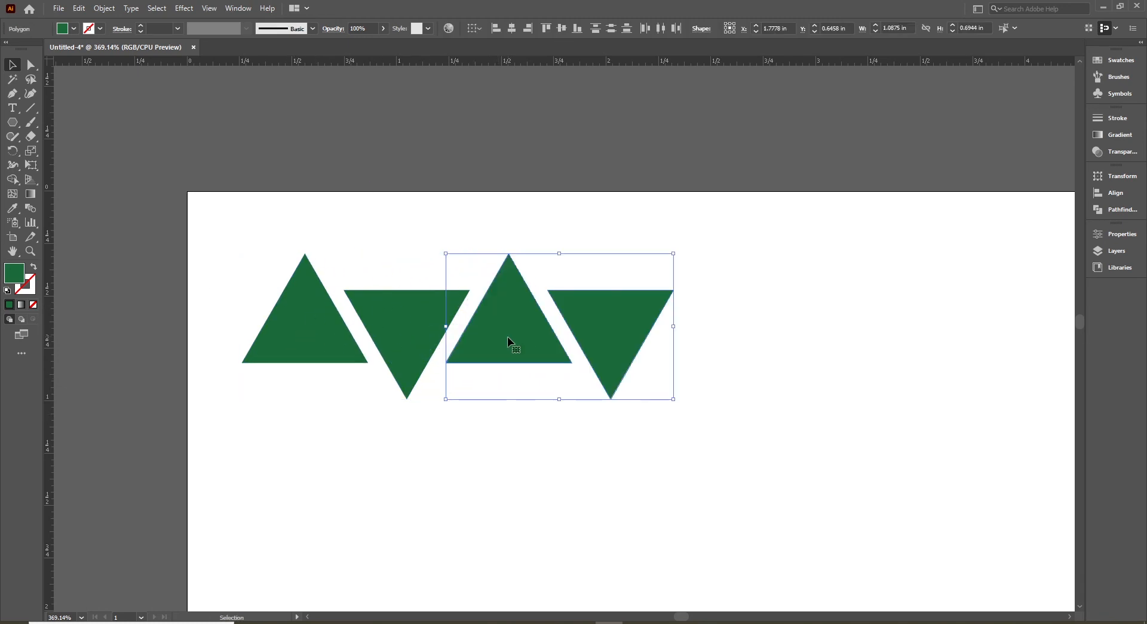
{"action": "key", "text": "ctrl+minus"}
{"action": "key", "text": "ctrl+minus"}
{"action": "key", "text": "ctrl+minus"}
{"action": "left_click_drag", "start_coordinate": [657, 403], "coordinate": [418, 333]}
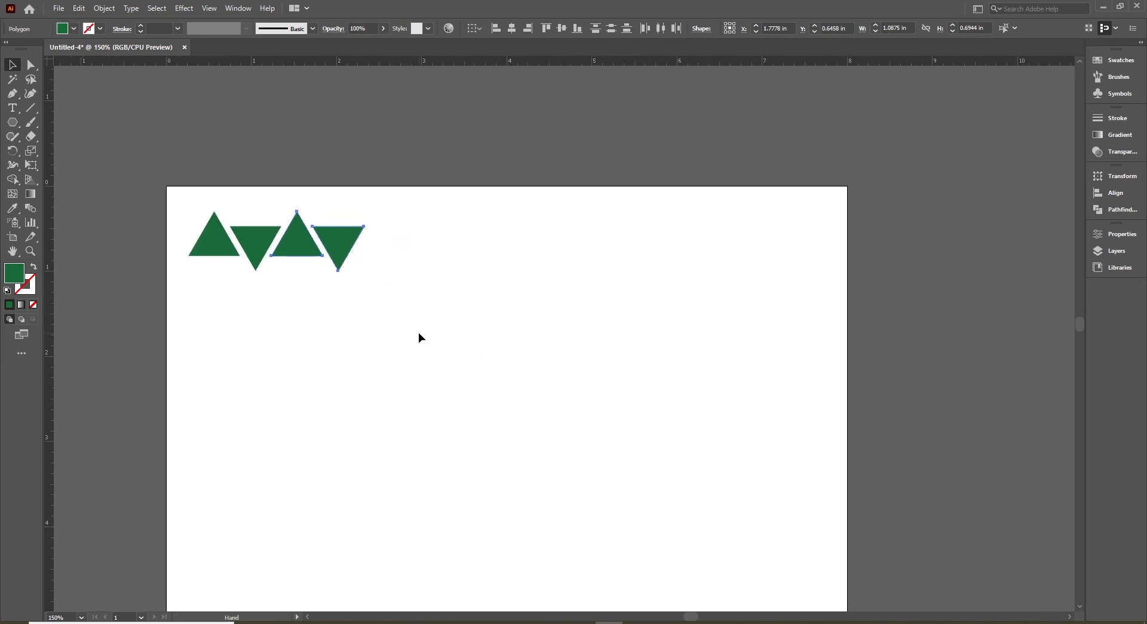
{"action": "key", "text": "ctrl+d"}
{"action": "key", "text": "ctrl+d"}
{"action": "key", "text": "ctrl+d"}
{"action": "key", "text": "ctrl+d"}
{"action": "key", "text": "ctrl+d"}
{"action": "key", "text": "ctrl+d"}
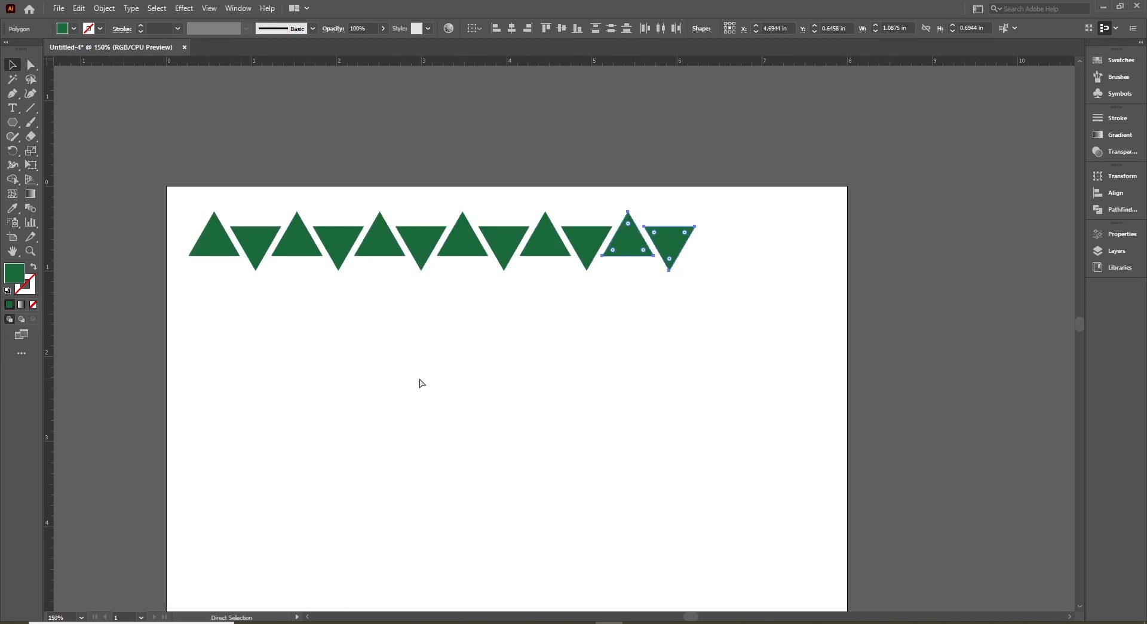
{"action": "left_click", "coordinate": [262, 305]}
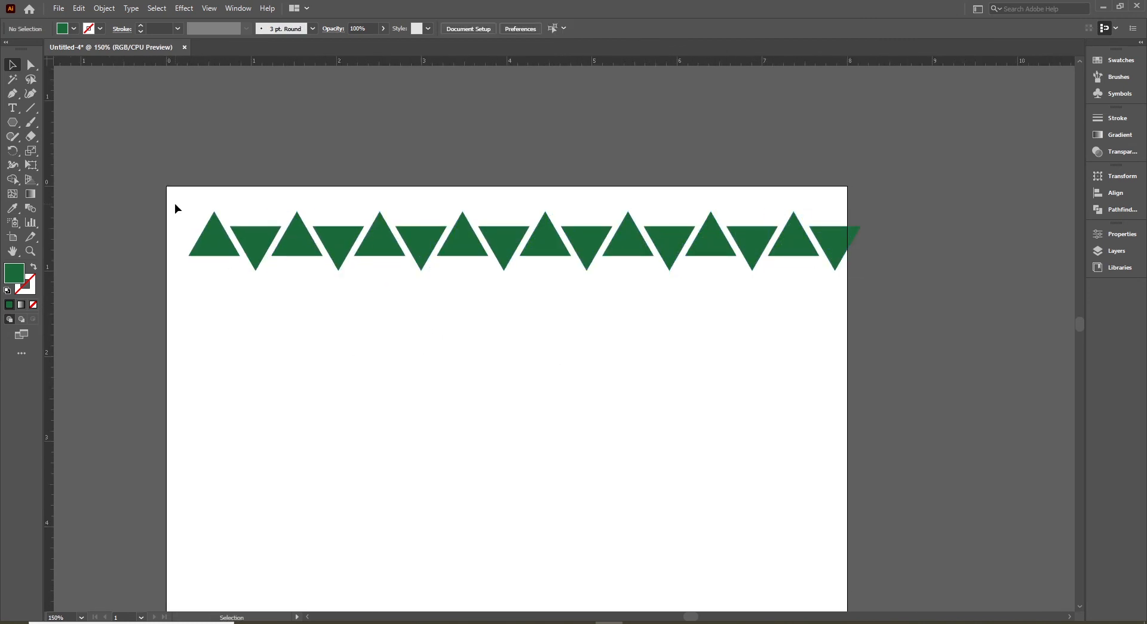
- Select all the triangles in the row and group them
{"action": "left_click_drag", "start_coordinate": [176, 204], "coordinate": [923, 278]}
{"action": "left_click", "coordinate": [274, 356]}
{"action": "key", "text": "ctrl+a"}
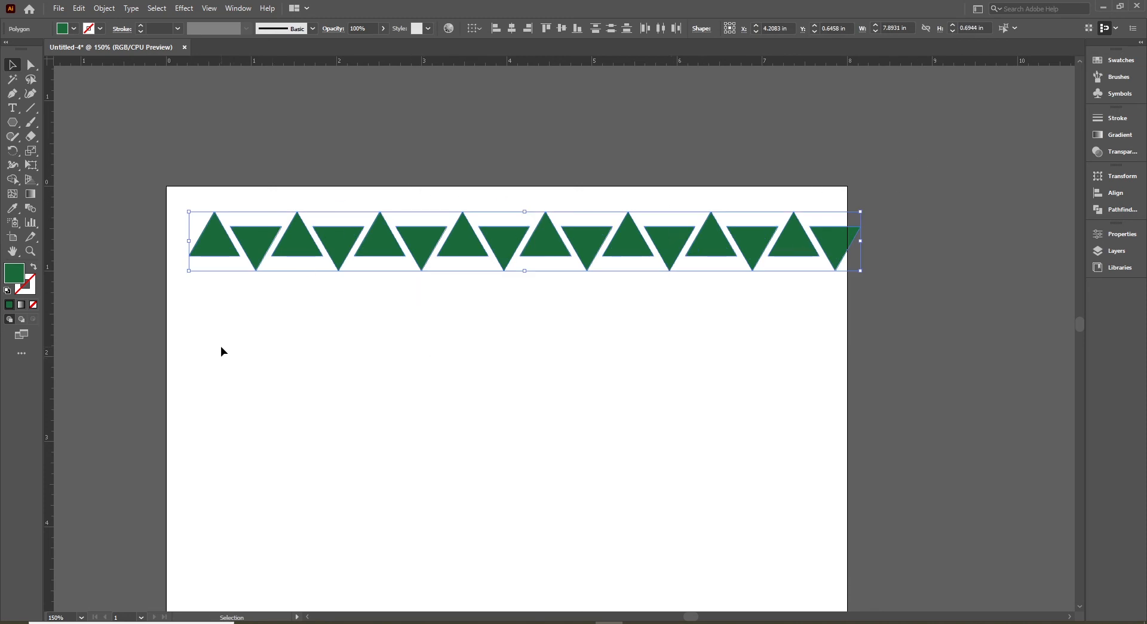
{"action": "left_click_drag", "start_coordinate": [131, 158], "coordinate": [984, 317]}
{"action": "key", "text": "a"}
{"action": "key", "text": "v"}
{"action": "right_click", "coordinate": [735, 245]}
{"action": "left_click", "coordinate": [763, 315]}
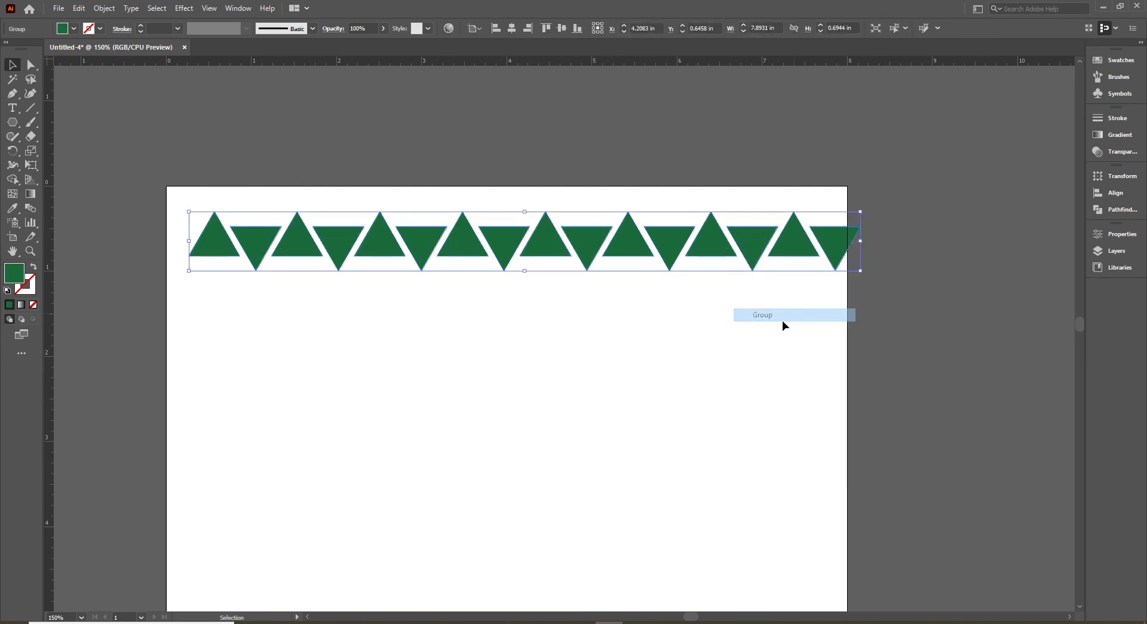
- Try moving the grouped row as one object and undo the move
{"action": "left_click", "coordinate": [454, 258]}
{"action": "left_click_drag", "start_coordinate": [454, 259], "coordinate": [425, 408]}
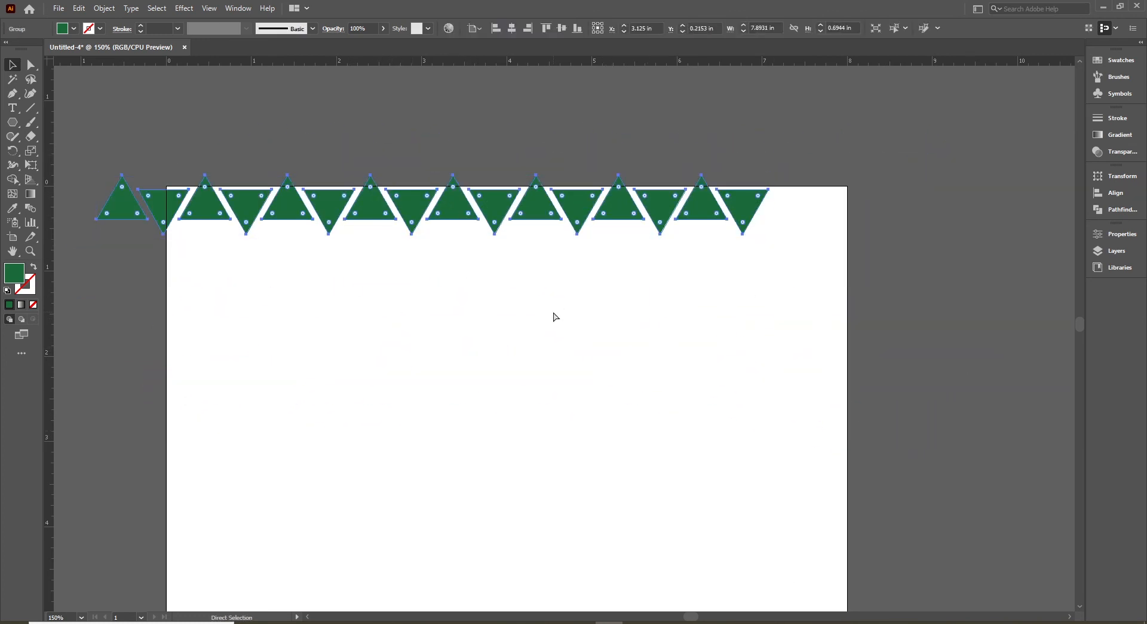
{"action": "key", "text": "ctrl+z"}
{"action": "key", "text": "v"}
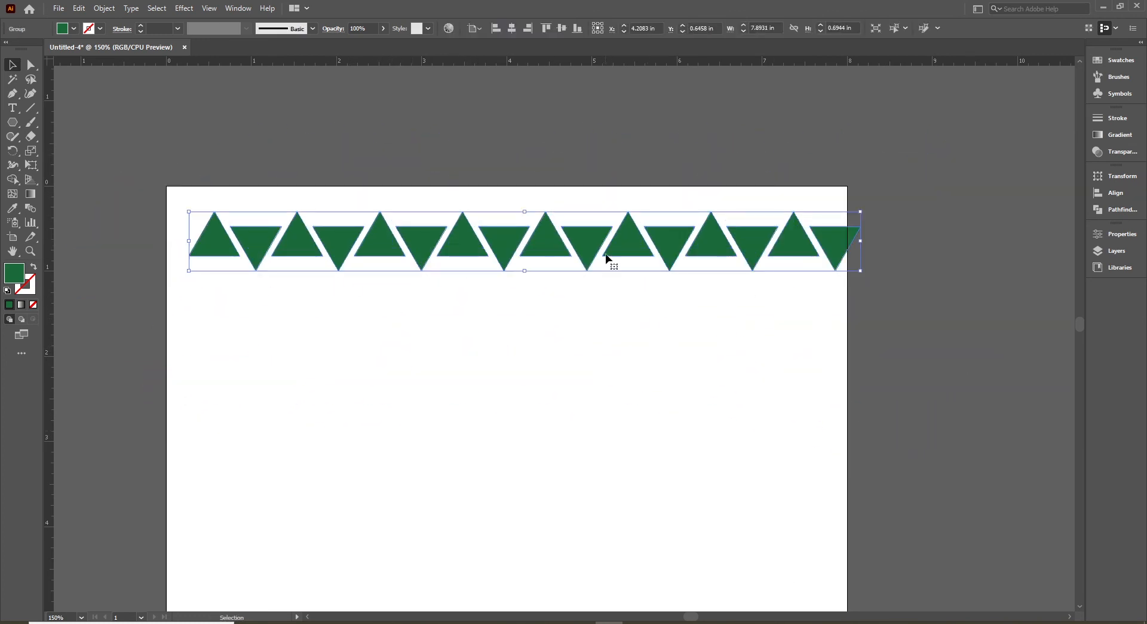
- Ungroup the row, try moving single triangles independently, and undo those moves
{"action": "right_click", "coordinate": [595, 233]}
{"action": "left_click", "coordinate": [627, 333]}
{"action": "left_click", "coordinate": [489, 334]}
{"action": "left_click_drag", "start_coordinate": [506, 244], "coordinate": [313, 380]}
{"action": "left_click_drag", "start_coordinate": [542, 250], "coordinate": [543, 332]}
{"action": "key", "text": "ctrl+z"}
{"action": "key", "text": "ctrl+z"}
{"action": "key", "text": "ctrl+z"}
{"action": "left_click", "coordinate": [557, 384]}
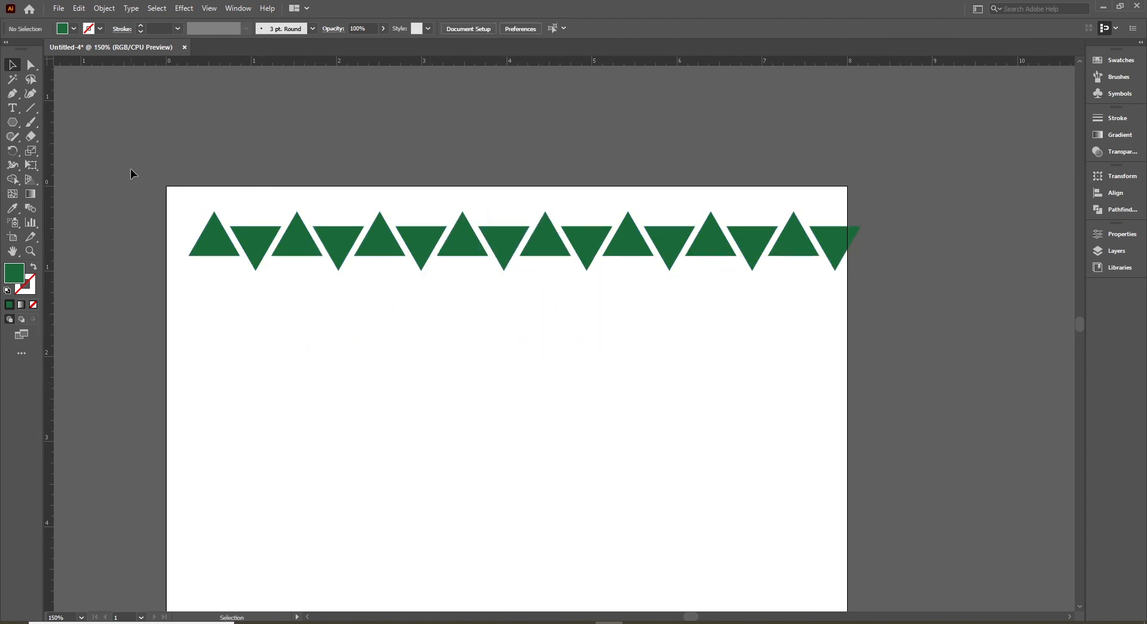
- Select every triangle in the row again and combine them into one group
{"action": "left_click_drag", "start_coordinate": [146, 163], "coordinate": [950, 307]}
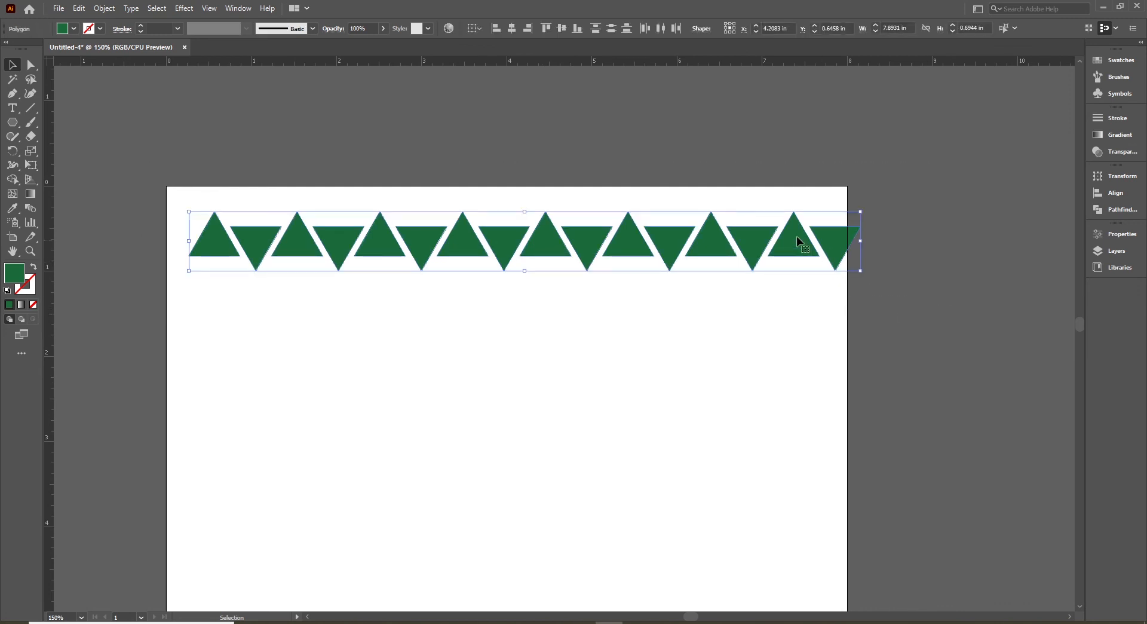
{"action": "right_click", "coordinate": [810, 247]}
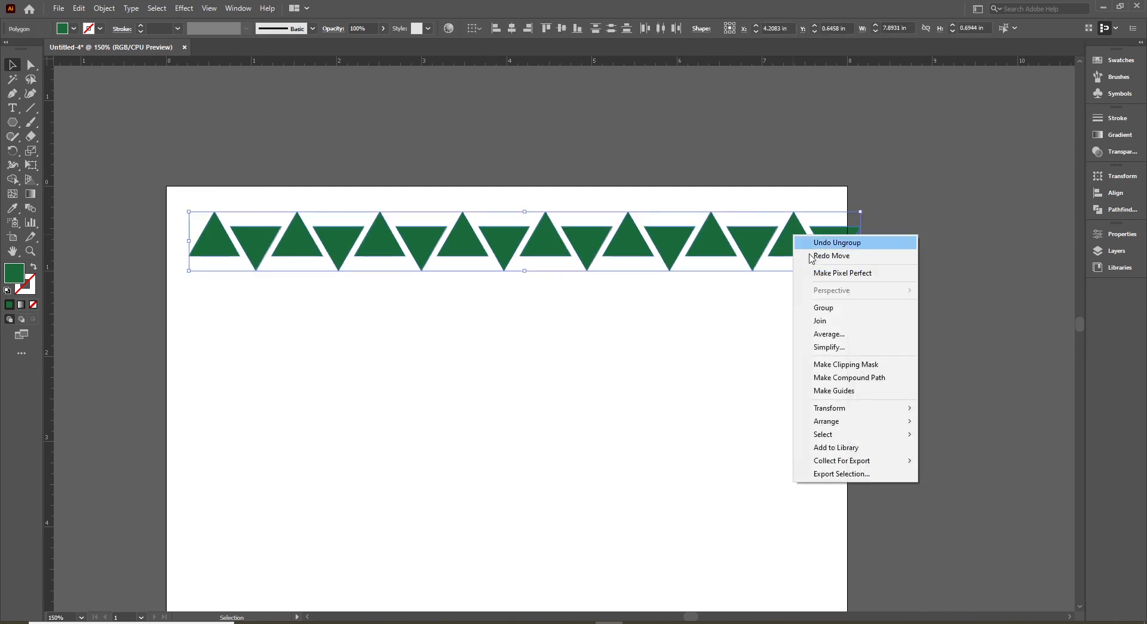
{"action": "left_click", "coordinate": [822, 308]}
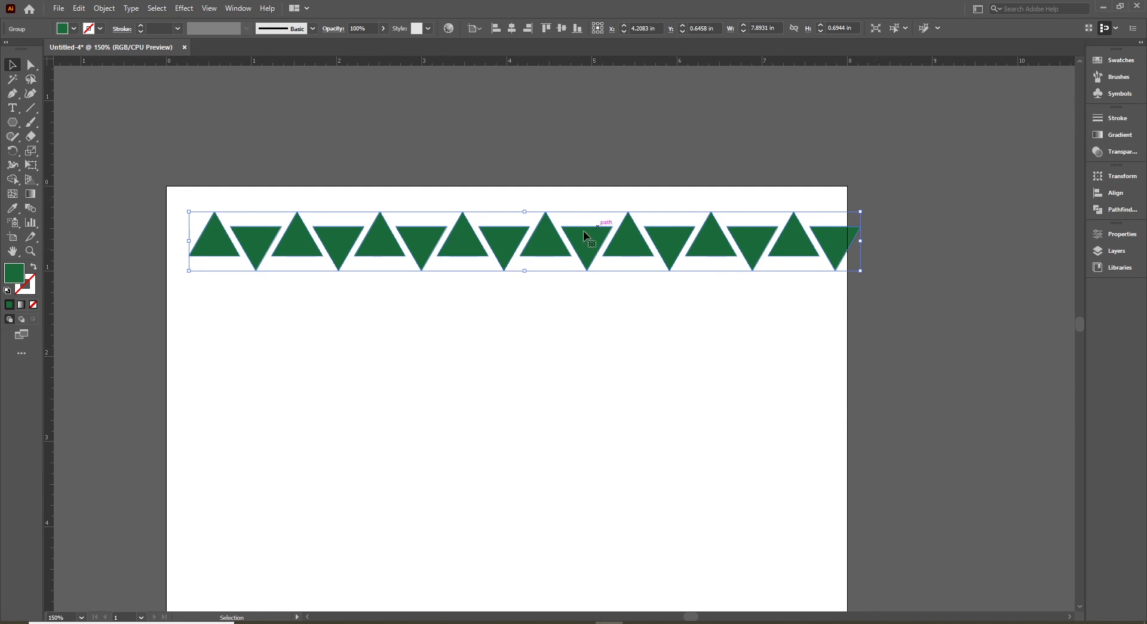
- Select the grouped row and center it horizontally on the artboard
{"action": "left_click", "coordinate": [368, 311]}
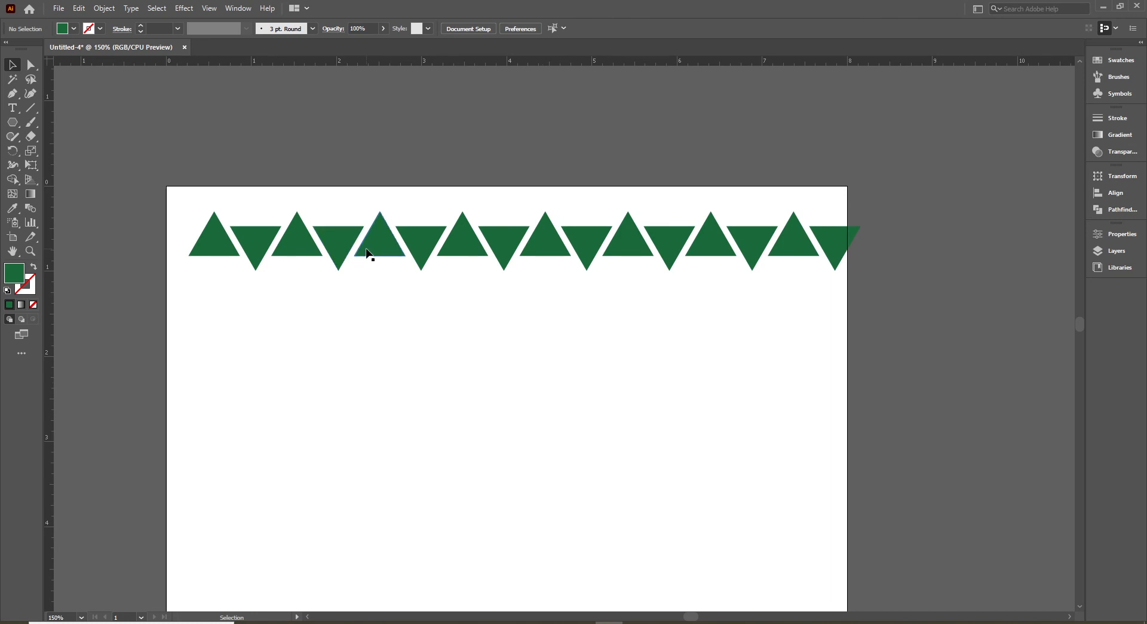
{"action": "left_click", "coordinate": [388, 242]}
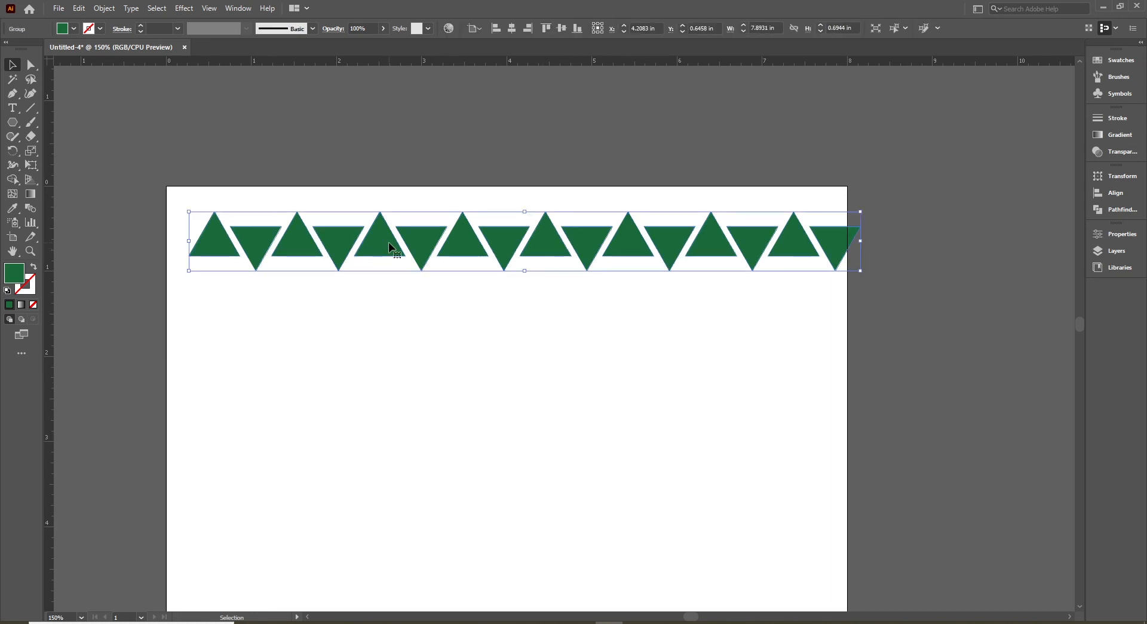
{"action": "left_click", "coordinate": [512, 29]}
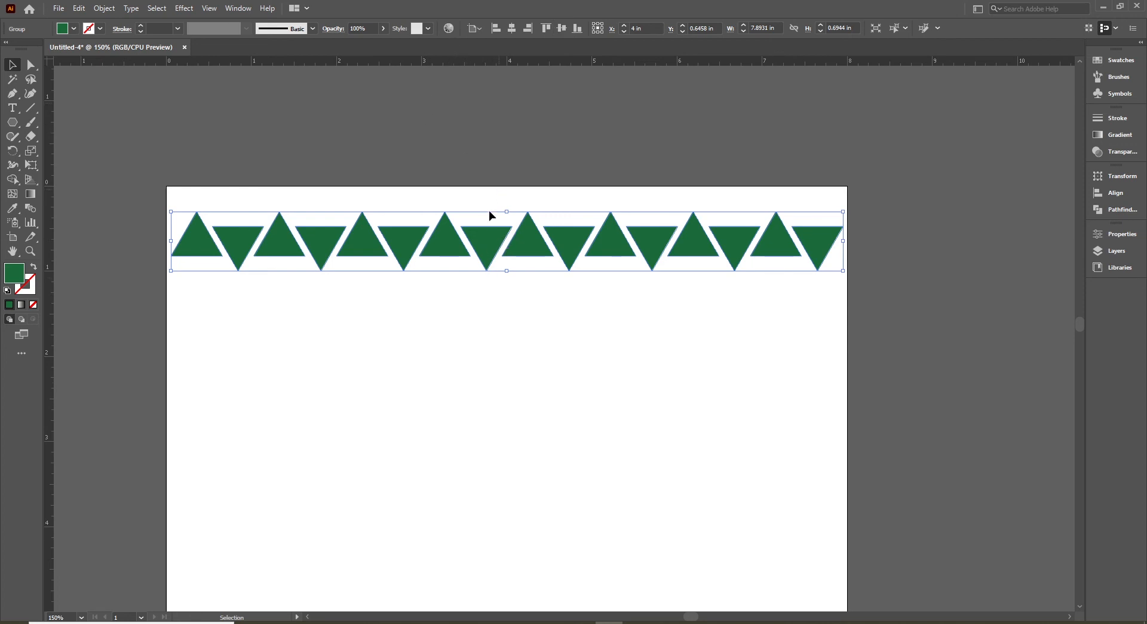
- Align the grouped row to the artboard's top edge, bottom edge and vertical center in turn
{"action": "left_click", "coordinate": [546, 31]}
{"action": "key", "text": "a"}
{"action": "key", "text": "ctrl+0"}
{"action": "key", "text": "v"}
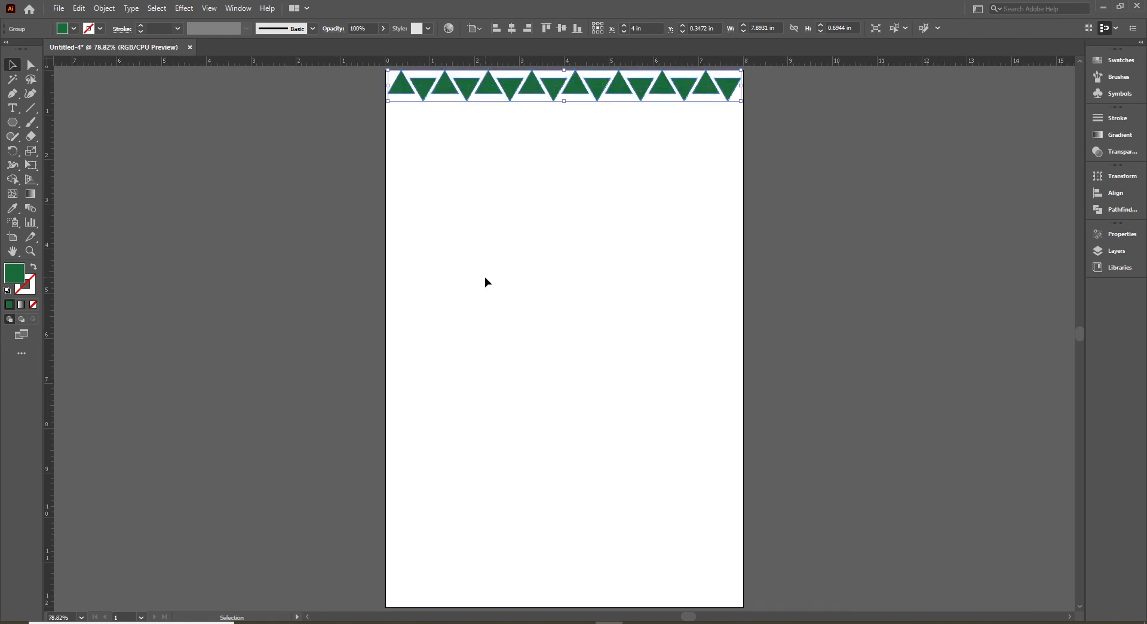
{"action": "left_click", "coordinate": [578, 30]}
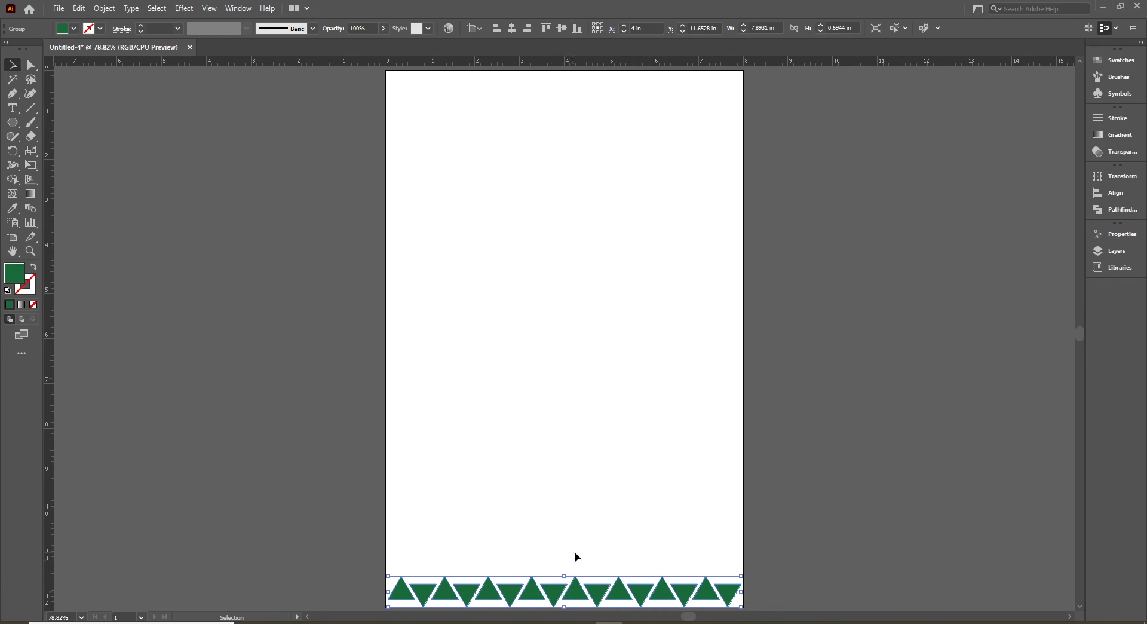
{"action": "left_click", "coordinate": [562, 30]}
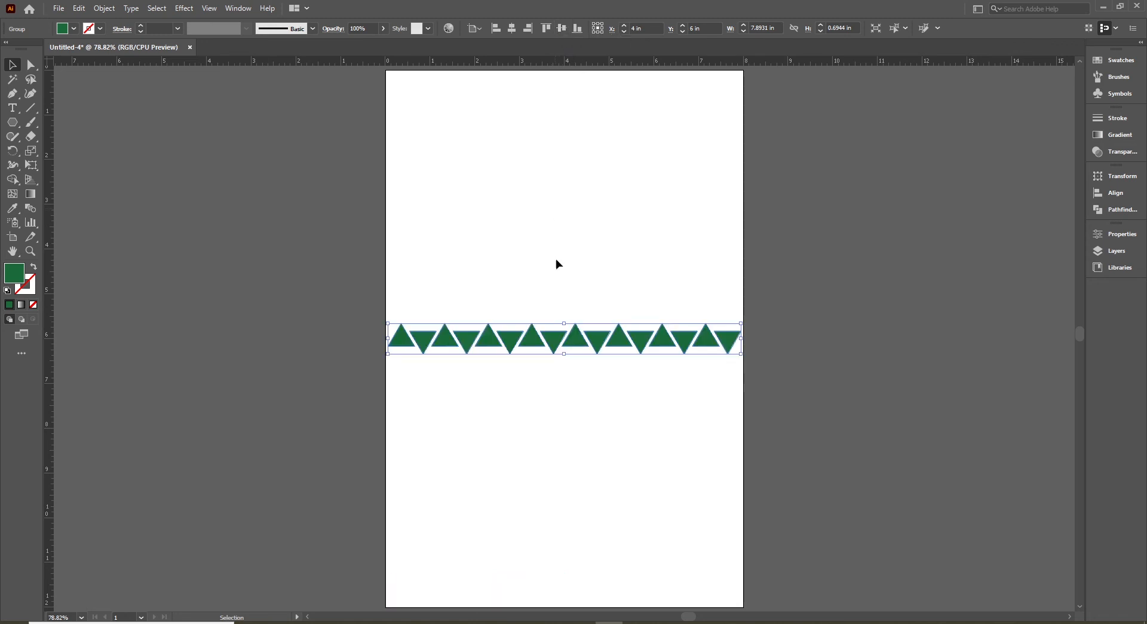
- Move the grouped row straight up to just below the artboard's top edge, at about Y 0.57 in, and deselect it
{"action": "left_click", "coordinate": [536, 305]}
{"action": "left_click", "coordinate": [542, 344]}
{"action": "left_click_drag", "start_coordinate": [554, 320], "coordinate": [572, 100]}
{"action": "left_click", "coordinate": [585, 188]}
{"action": "left_click", "coordinate": [610, 216], "text": "ctrl"}
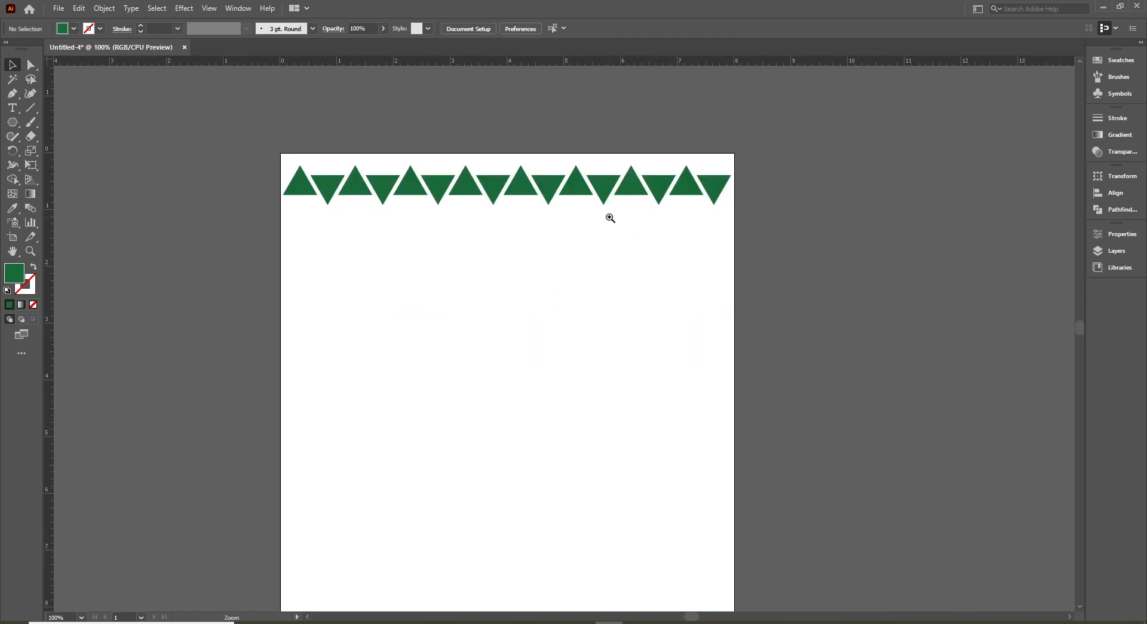
{"action": "left_click", "coordinate": [610, 217], "text": "ctrl"}
{"action": "left_click_drag", "start_coordinate": [440, 259], "coordinate": [556, 169]}
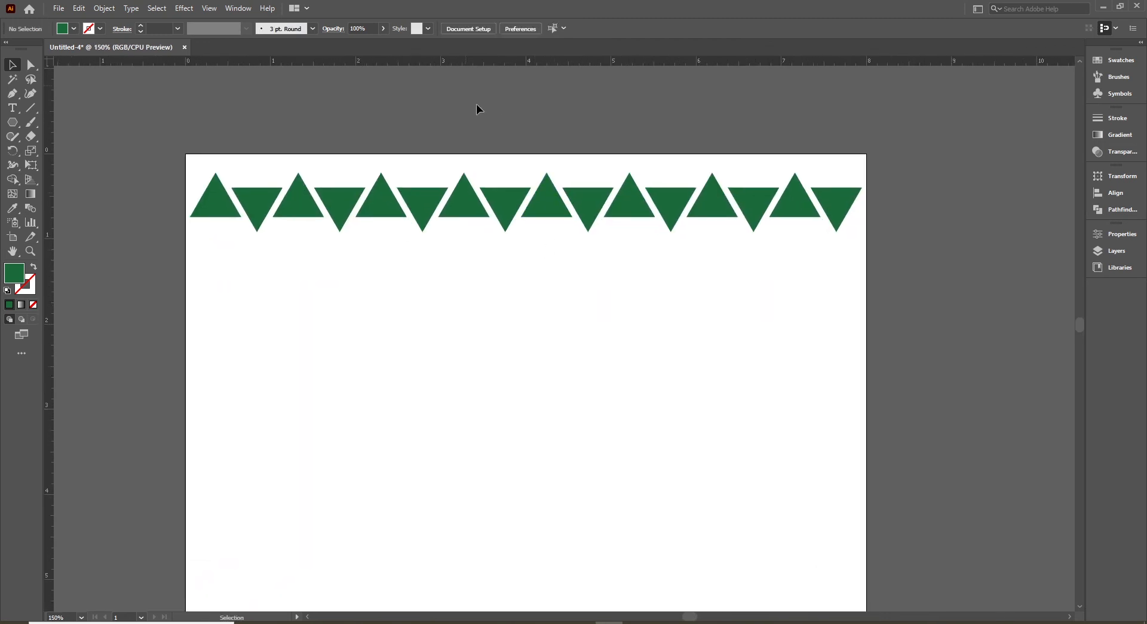
- Show the Align options for the selected row and collapse them again
{"action": "left_click", "coordinate": [550, 203]}
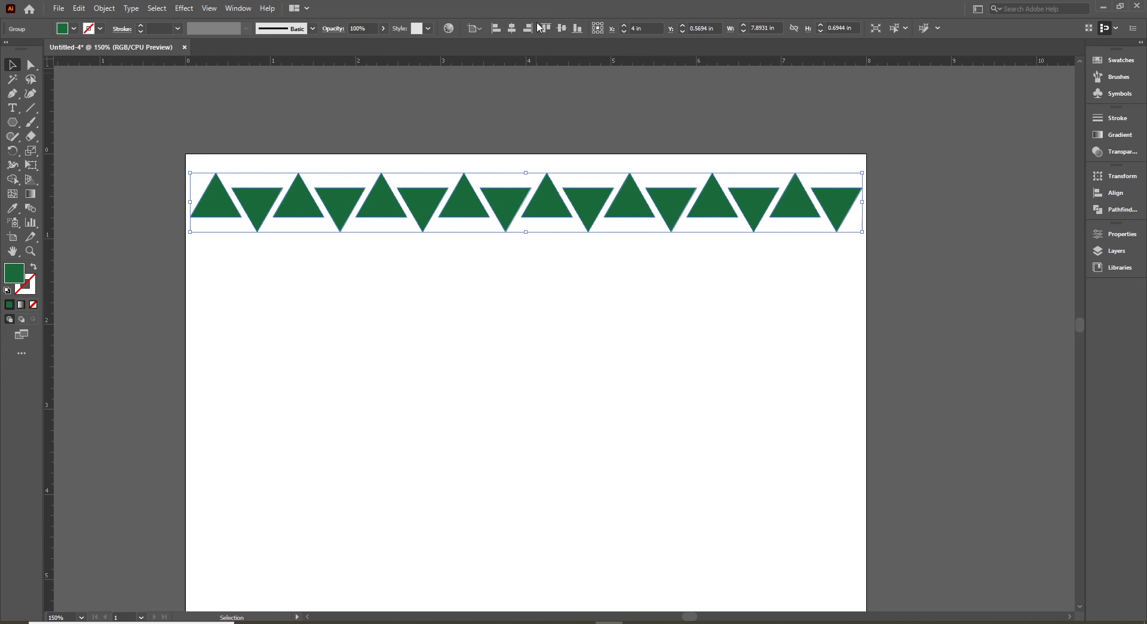
{"action": "left_click", "coordinate": [239, 8]}
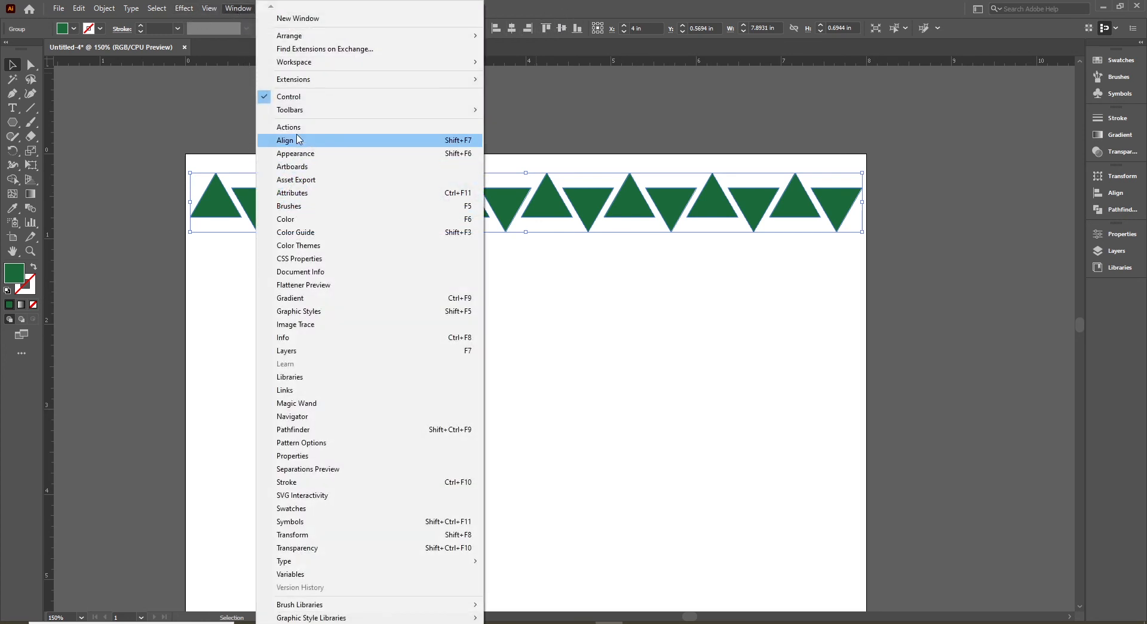
{"action": "left_click", "coordinate": [316, 143]}
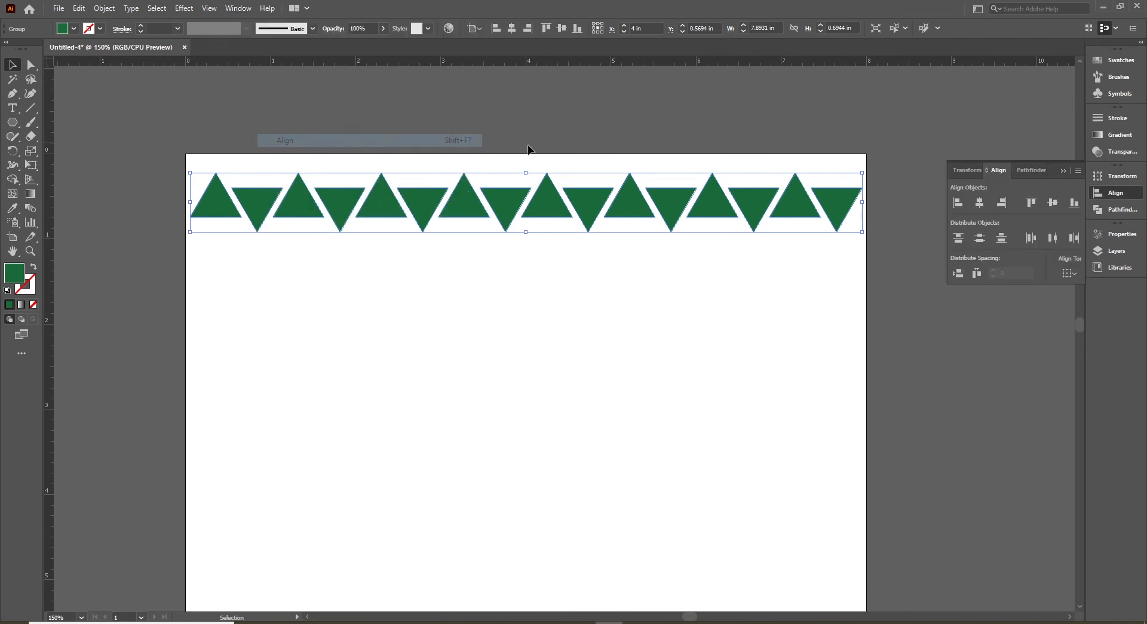
{"action": "left_click", "coordinate": [1125, 198]}
- Duplicate the grouped row straight down by about 0.58 in to make a second row beneath it
{"action": "left_click", "coordinate": [541, 249]}
{"action": "left_click", "coordinate": [544, 205]}
{"action": "left_click_drag", "start_coordinate": [552, 195], "coordinate": [552, 245]}
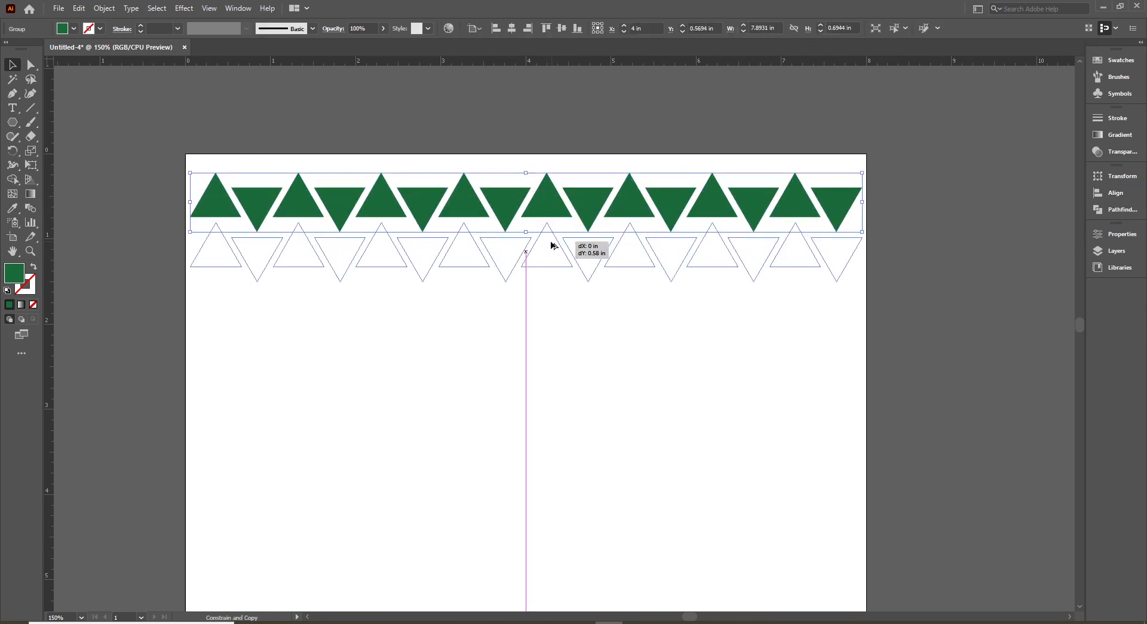
{"action": "left_click_drag", "start_coordinate": [551, 243], "coordinate": [550, 243]}
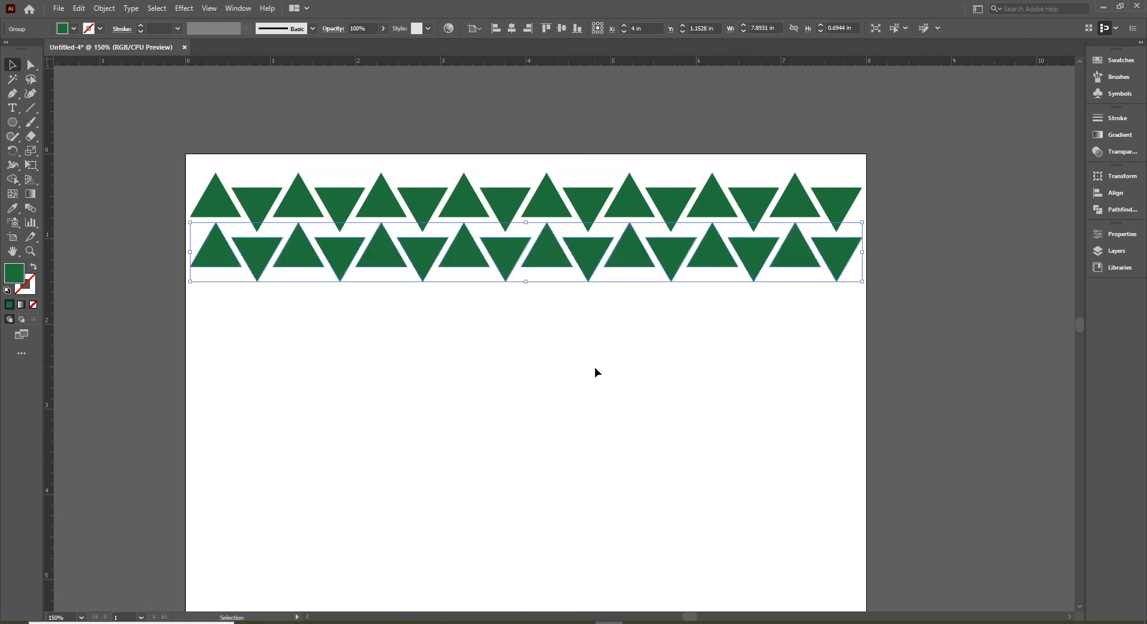
- Repeat the downward duplication of the triangle row until 20 rows fill the whole artboard
{"action": "key", "text": "a"}
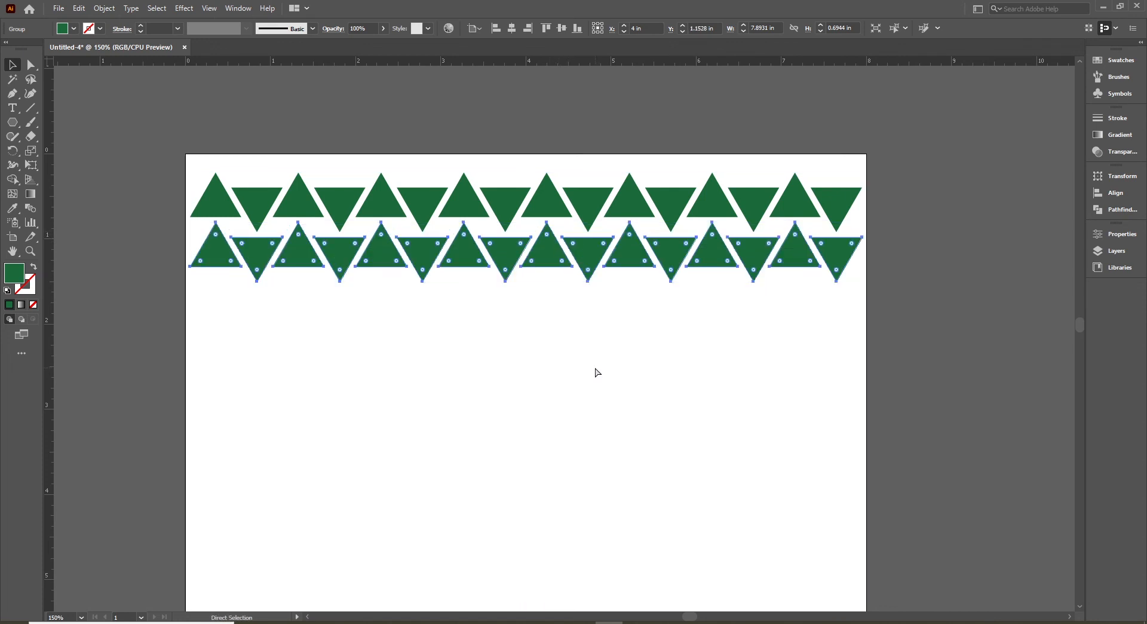
{"action": "key", "text": "ctrl+0"}
{"action": "key", "text": "ctrl+d"}
{"action": "key", "text": "ctrl+d"}
{"action": "key", "text": "ctrl+d"}
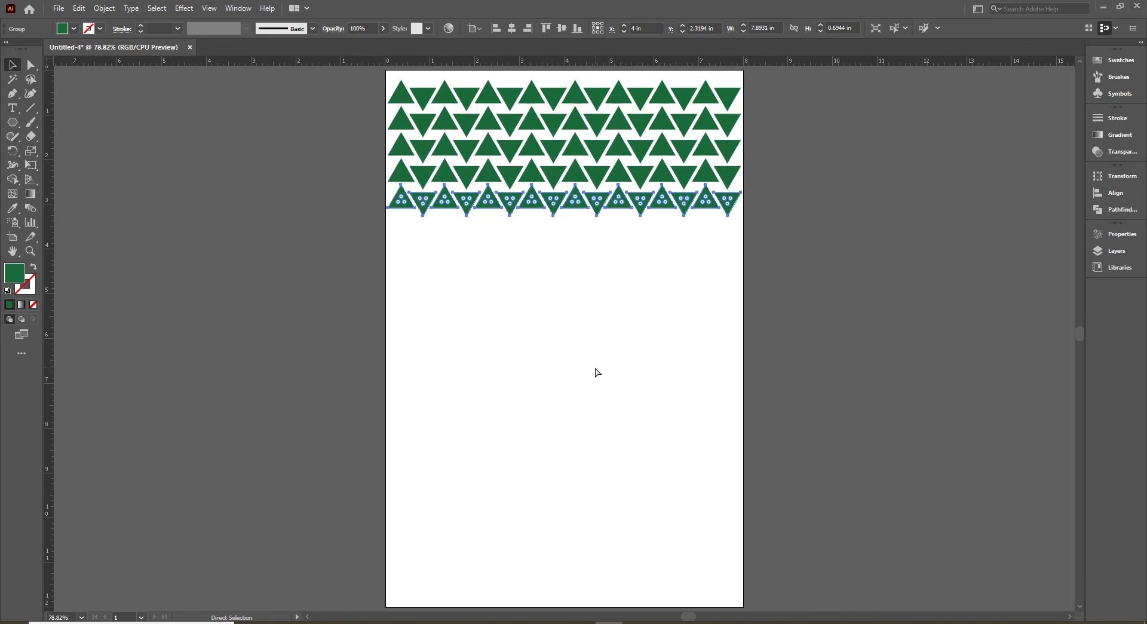
{"action": "key", "text": "ctrl+d"}
{"action": "key", "text": "ctrl+d"}
{"action": "key", "text": "ctrl+d"}
{"action": "key", "text": "ctrl+d"}
{"action": "key", "text": "ctrl+d"}
{"action": "key", "text": "ctrl+d"}
{"action": "key", "text": "ctrl+d"}
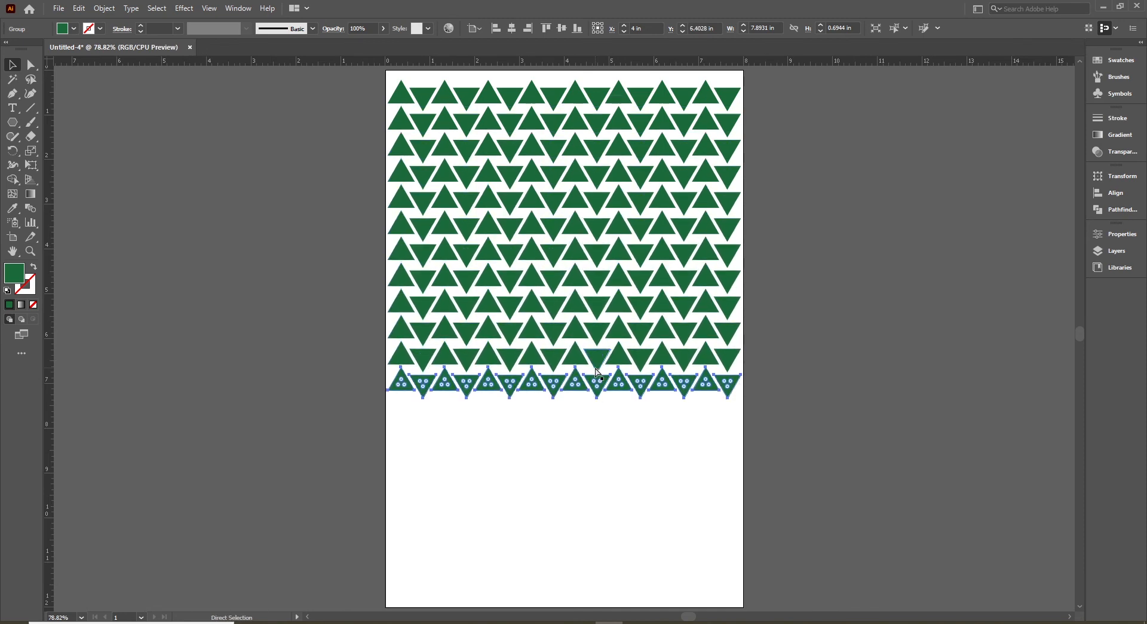
{"action": "key", "text": "ctrl+d"}
{"action": "key", "text": "ctrl+d"}
{"action": "key", "text": "ctrl+d"}
{"action": "key", "text": "ctrl+d"}
{"action": "key", "text": "ctrl+d"}
{"action": "key", "text": "ctrl+d"}
{"action": "key", "text": "ctrl+d"}
{"action": "key", "text": "ctrl+d"}
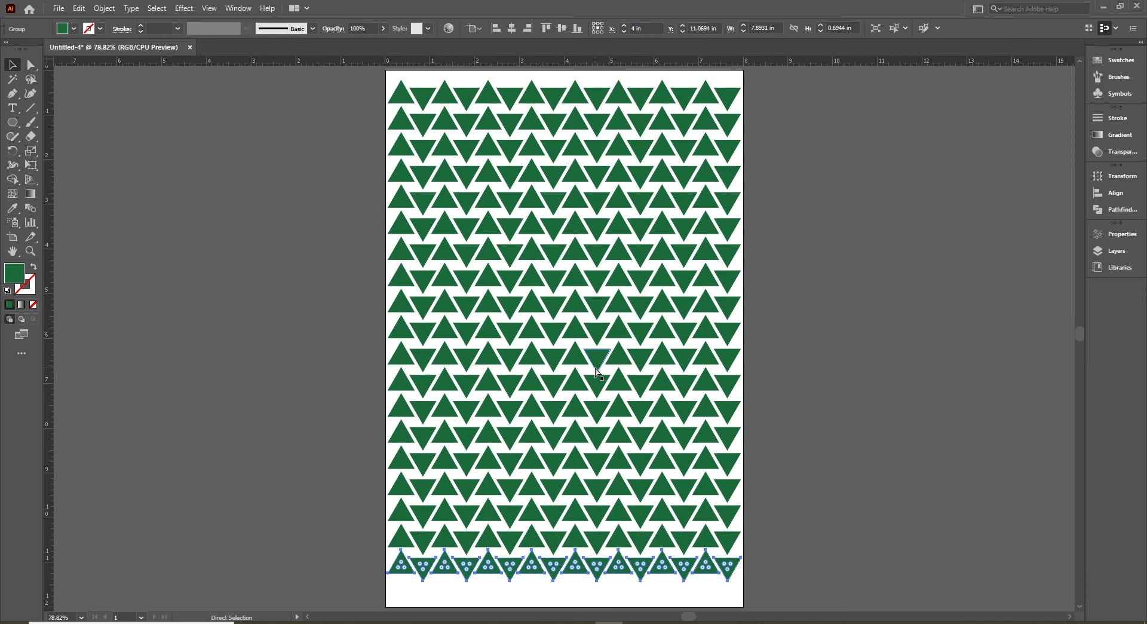
{"action": "key", "text": "ctrl+d"}
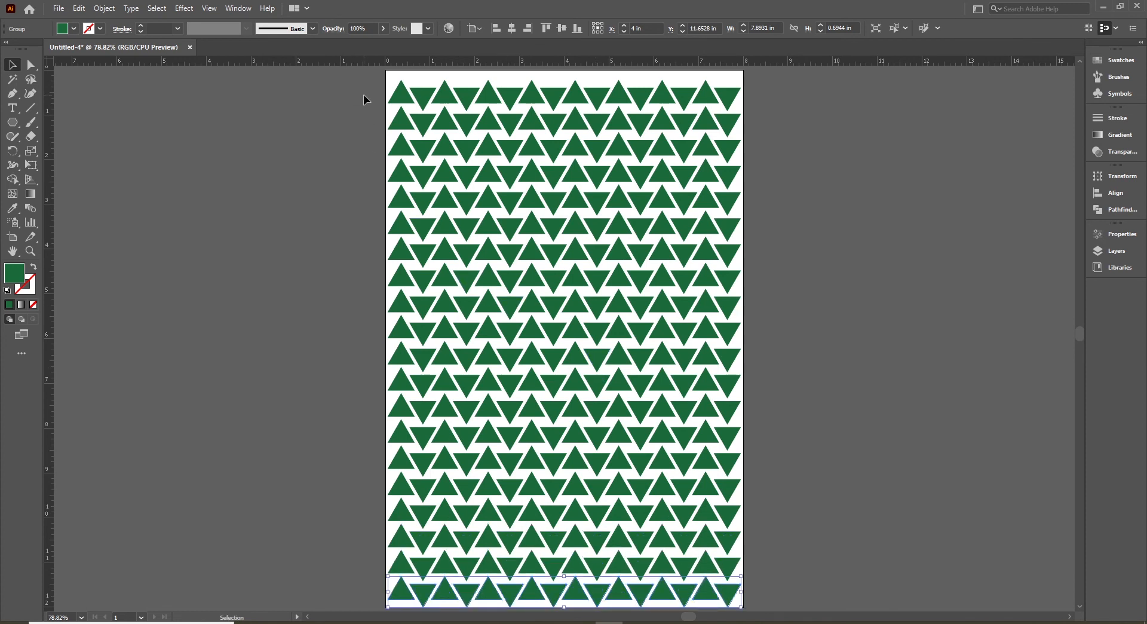
- Group all the triangle rows together, center the group vertically on the artboard, and deselect it
{"action": "key", "text": "ctrl+a"}
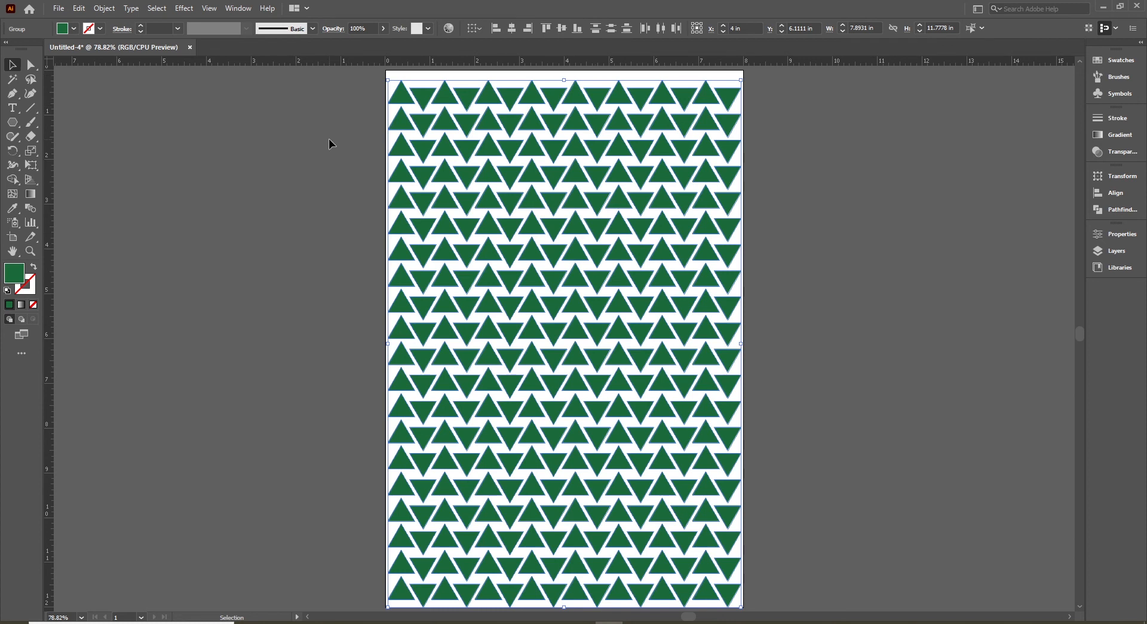
{"action": "key", "text": "a"}
{"action": "key", "text": "v"}
{"action": "right_click", "coordinate": [597, 117]}
{"action": "left_click", "coordinate": [663, 208]}
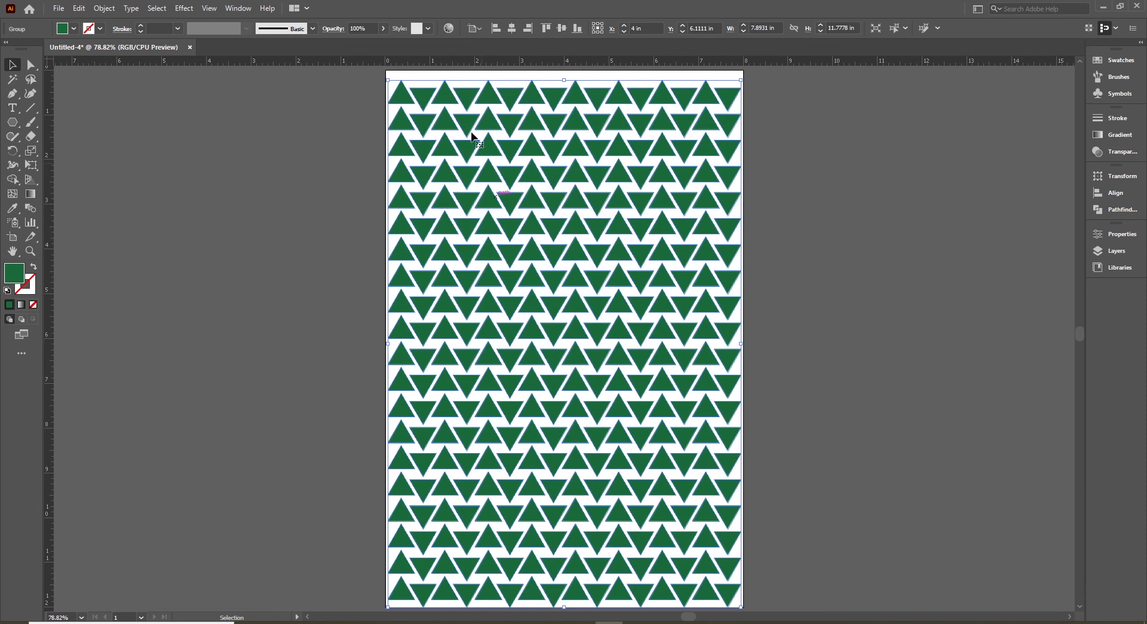
{"action": "left_click", "coordinate": [563, 29]}
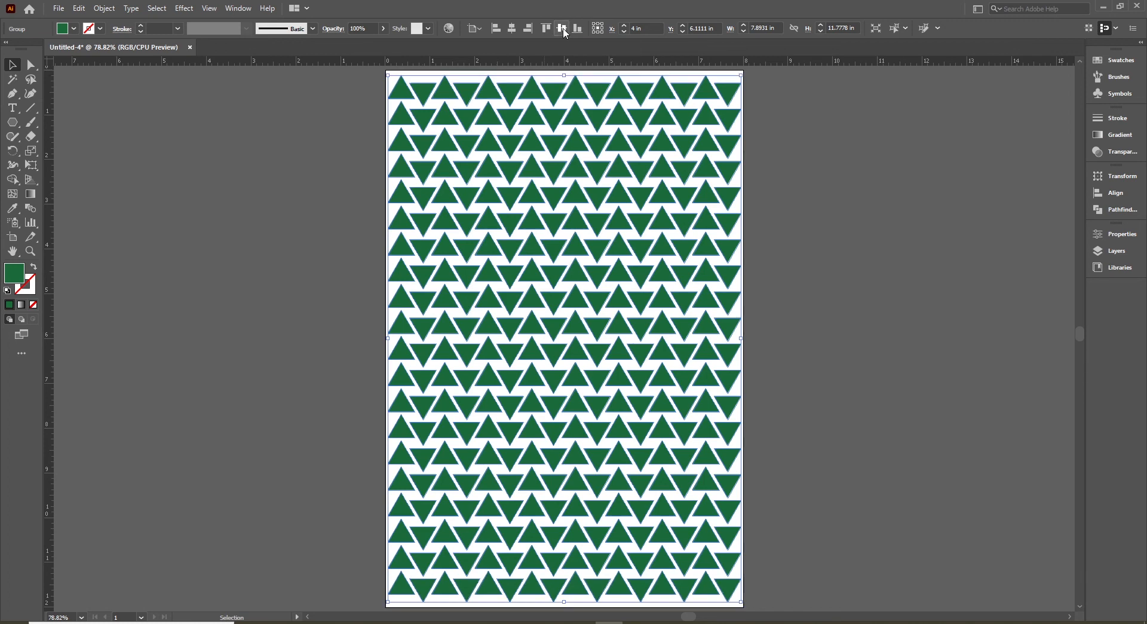
{"action": "left_click", "coordinate": [747, 244]}
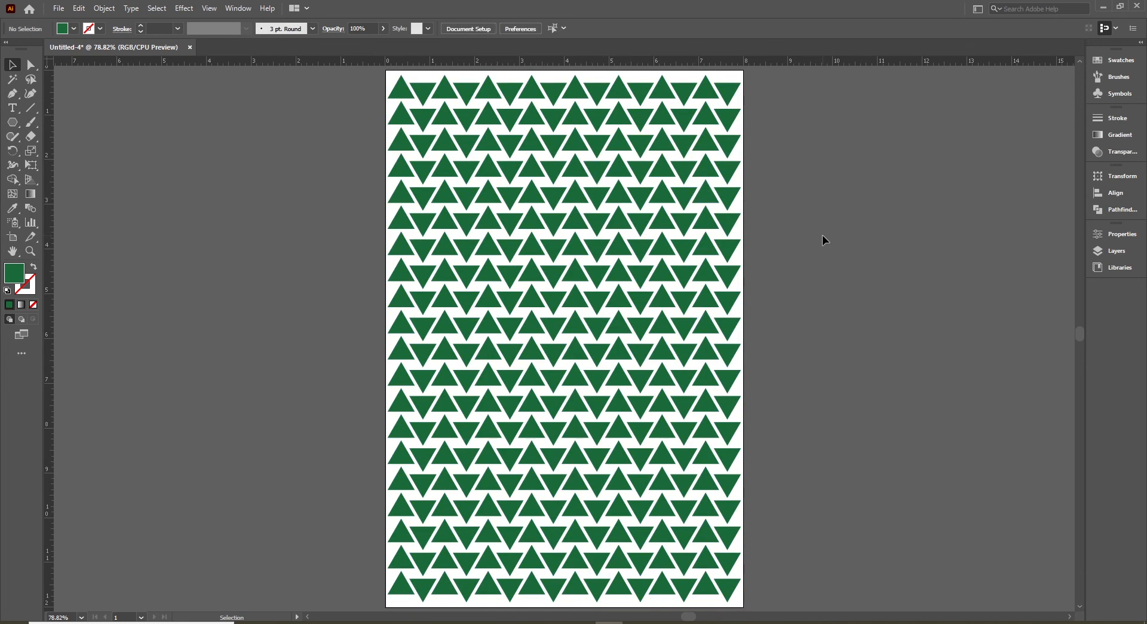
- Ungroup the full-page pattern into its separate rows and deselect everything
{"action": "left_click", "coordinate": [643, 145]}
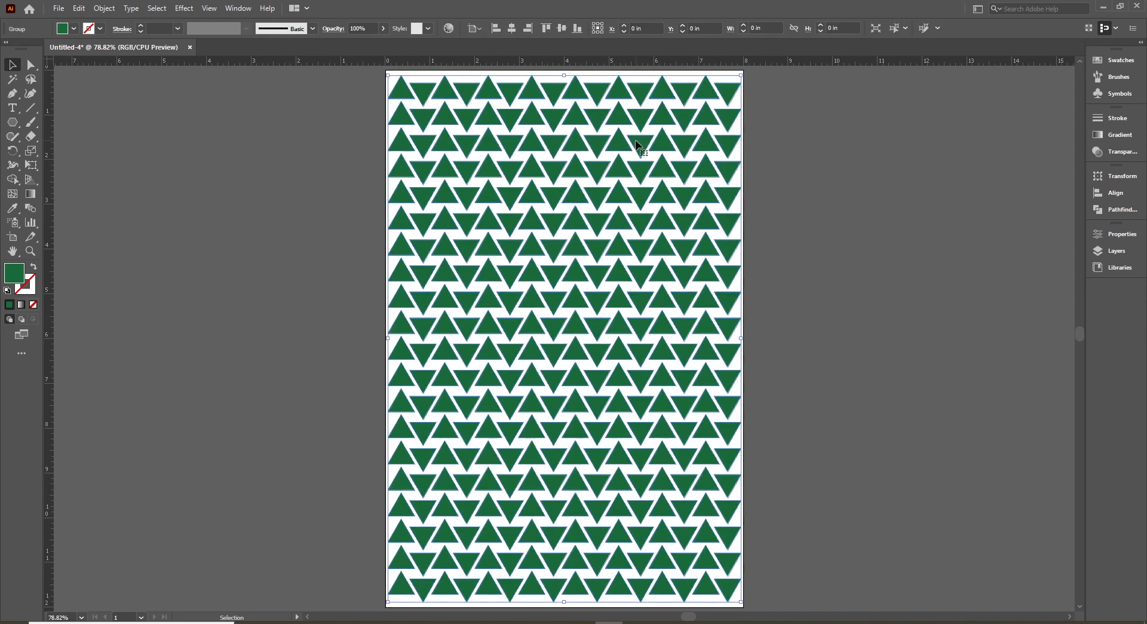
{"action": "left_click", "coordinate": [784, 209]}
{"action": "left_click", "coordinate": [688, 174]}
{"action": "right_click", "coordinate": [688, 173]}
{"action": "left_click", "coordinate": [720, 270]}
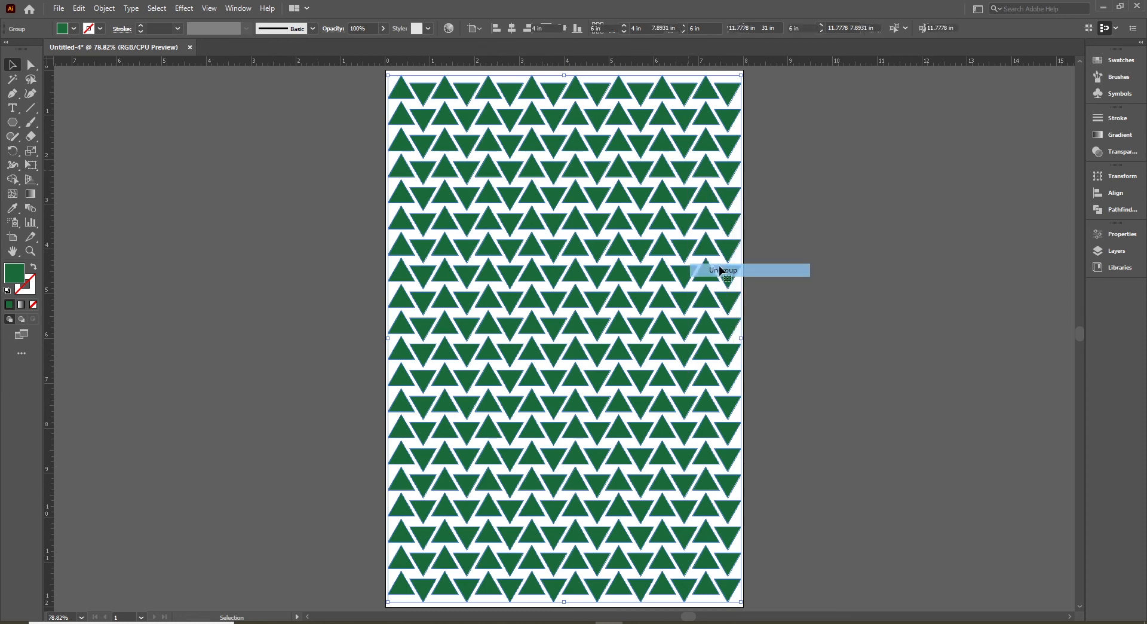
{"action": "left_click", "coordinate": [851, 321]}
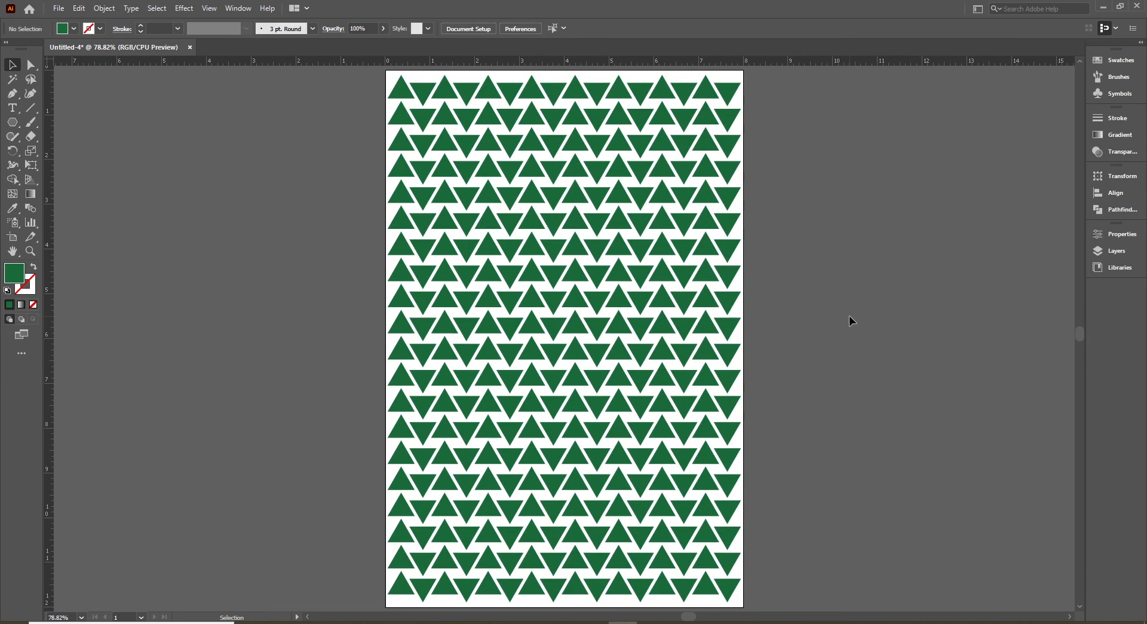
- Move the top four rows separately, shifting the first slightly upward and pulling the next three leftward off the artboard
{"action": "left_click", "coordinate": [422, 94]}
{"action": "left_click_drag", "start_coordinate": [686, 97], "coordinate": [686, 62]}
{"action": "key", "text": "ctrl+z"}
{"action": "left_click_drag", "start_coordinate": [690, 102], "coordinate": [687, 86]}
{"action": "left_click_drag", "start_coordinate": [327, 131], "coordinate": [327, 132]}
{"action": "left_click_drag", "start_coordinate": [448, 160], "coordinate": [169, 161]}
{"action": "left_click_drag", "start_coordinate": [436, 179], "coordinate": [243, 190]}
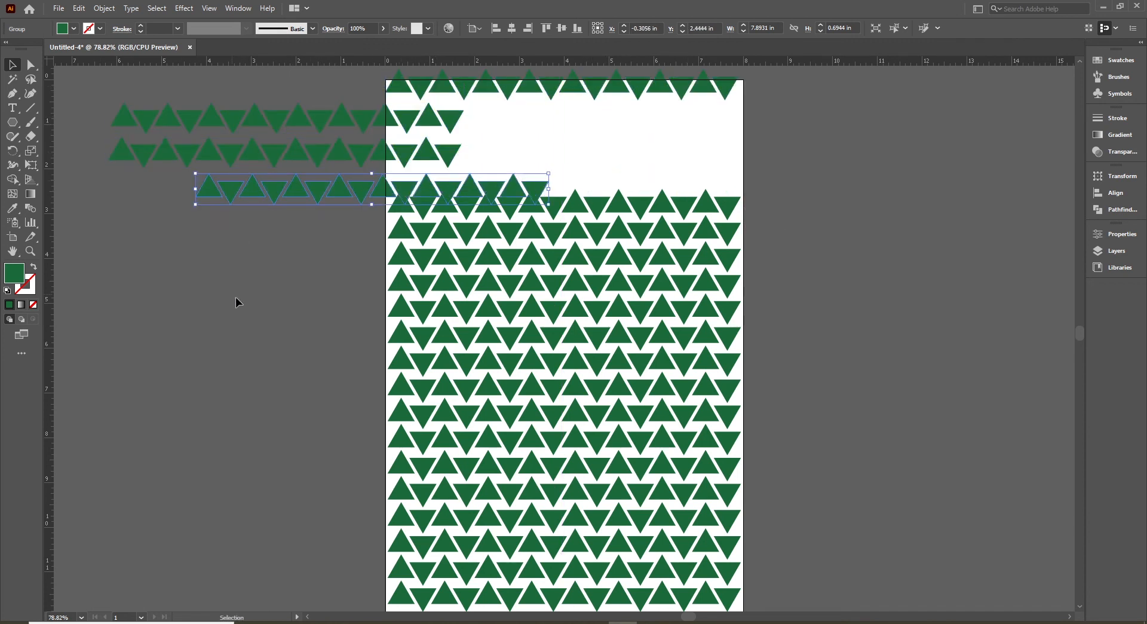
- Undo the individual row moves one after another to restore the pattern's layout
{"action": "key", "text": "a"}
{"action": "key", "text": "ctrl+z"}
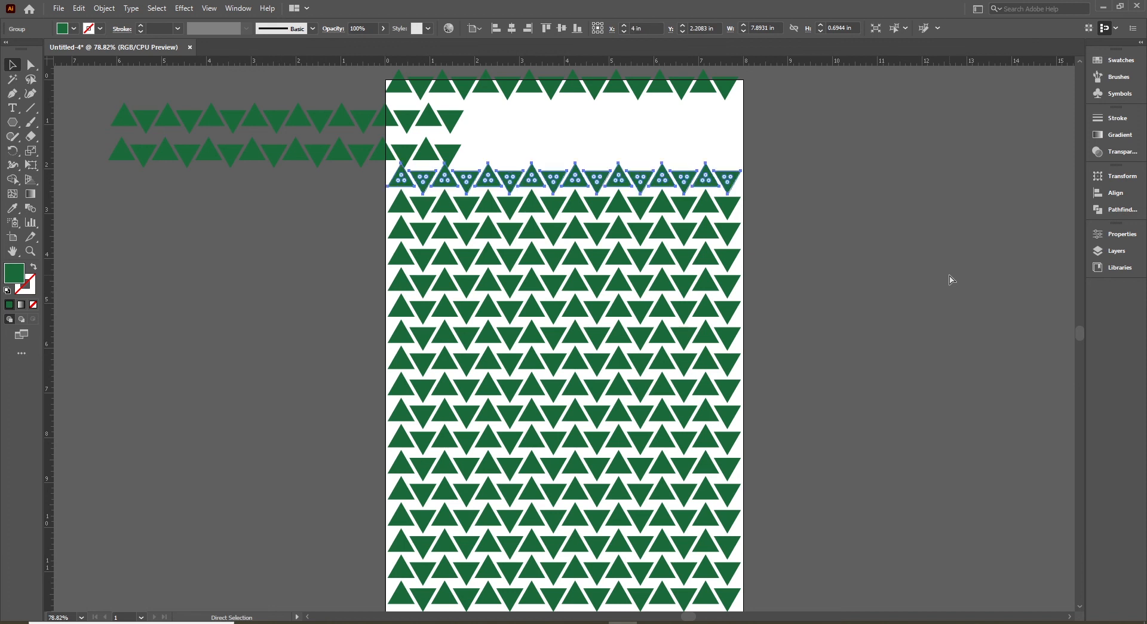
{"action": "key", "text": "ctrl+z"}
{"action": "key", "text": "ctrl+z"}
{"action": "key", "text": "ctrl+z"}
{"action": "key", "text": "ctrl+z"}
{"action": "key", "text": "ctrl+z"}
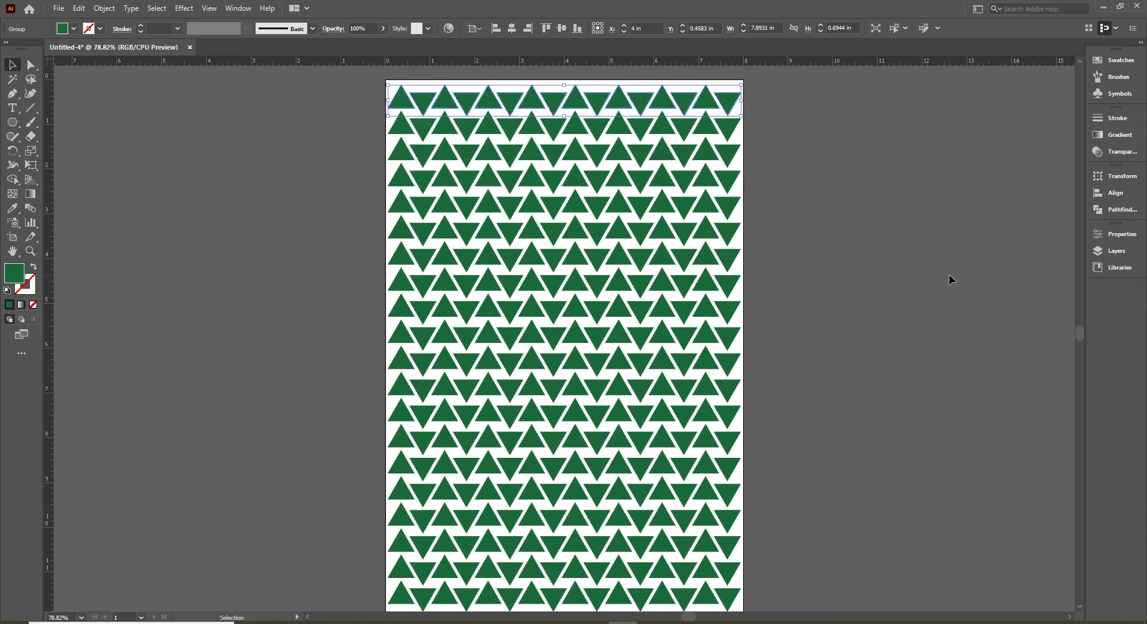
{"action": "scroll", "coordinate": [950, 275], "scroll_direction": "down", "scroll_amount": 1}
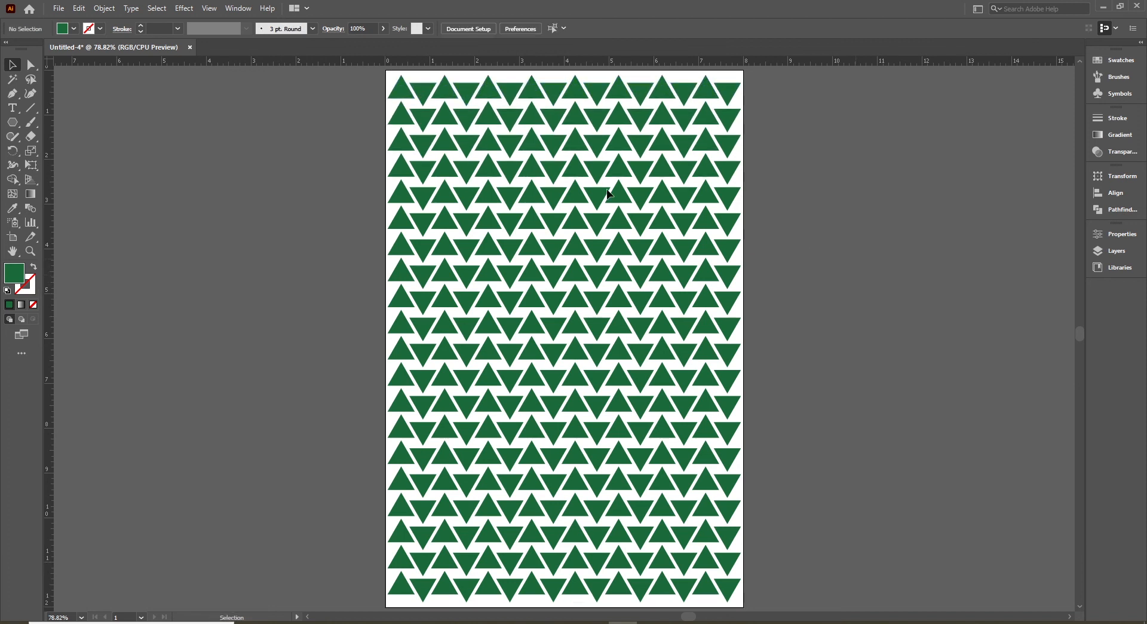
- Try moving the pattern sideways, undo back to the single grouped pattern, and deselect it
{"action": "left_click", "coordinate": [486, 188]}
{"action": "left_click", "coordinate": [289, 219]}
{"action": "left_click_drag", "start_coordinate": [487, 171], "coordinate": [685, 172]}
{"action": "key", "text": "ctrl+z"}
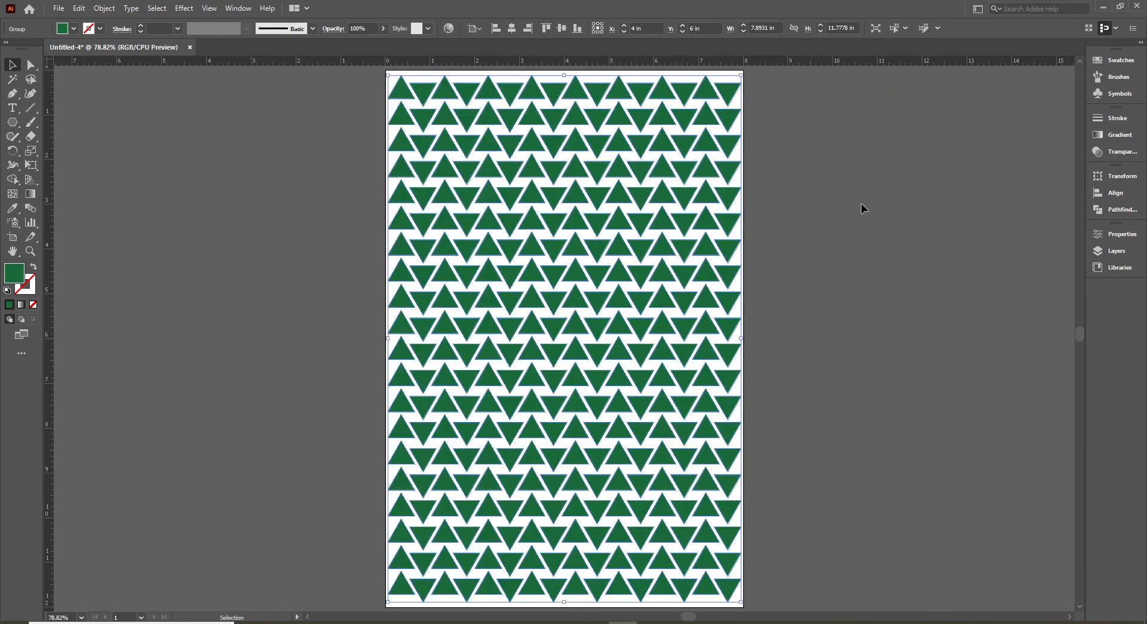
{"action": "left_click", "coordinate": [878, 217]}
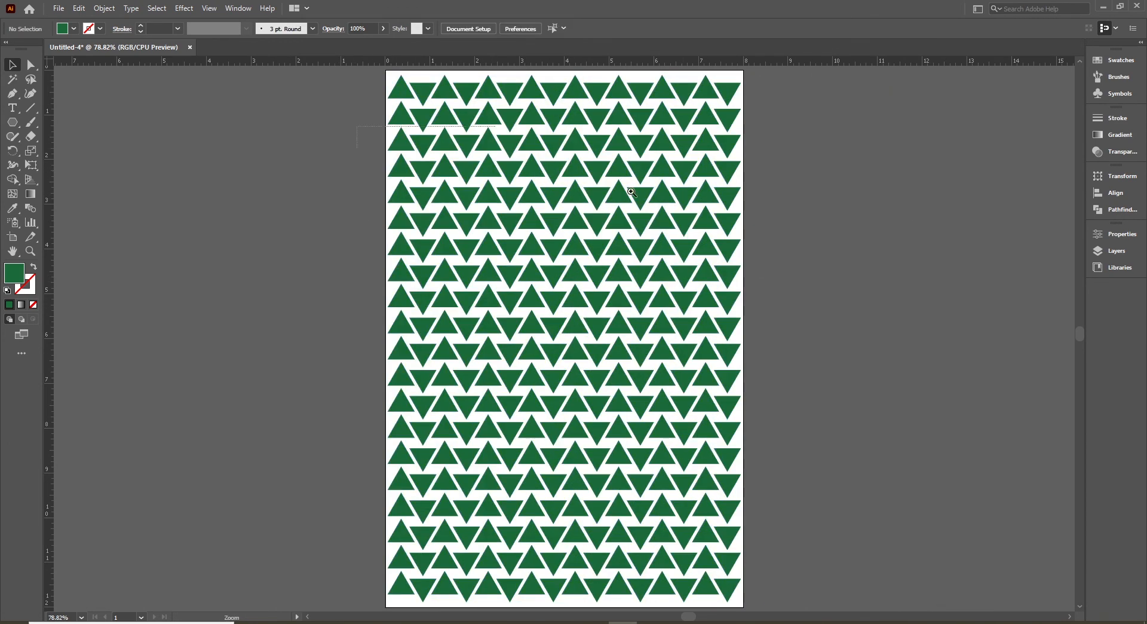
- Directly select only the fifth inverted triangle in the second row, fill it with blue, and deselect it
{"action": "scroll", "coordinate": [546, 163], "scroll_direction": "up", "scroll_amount": 4}
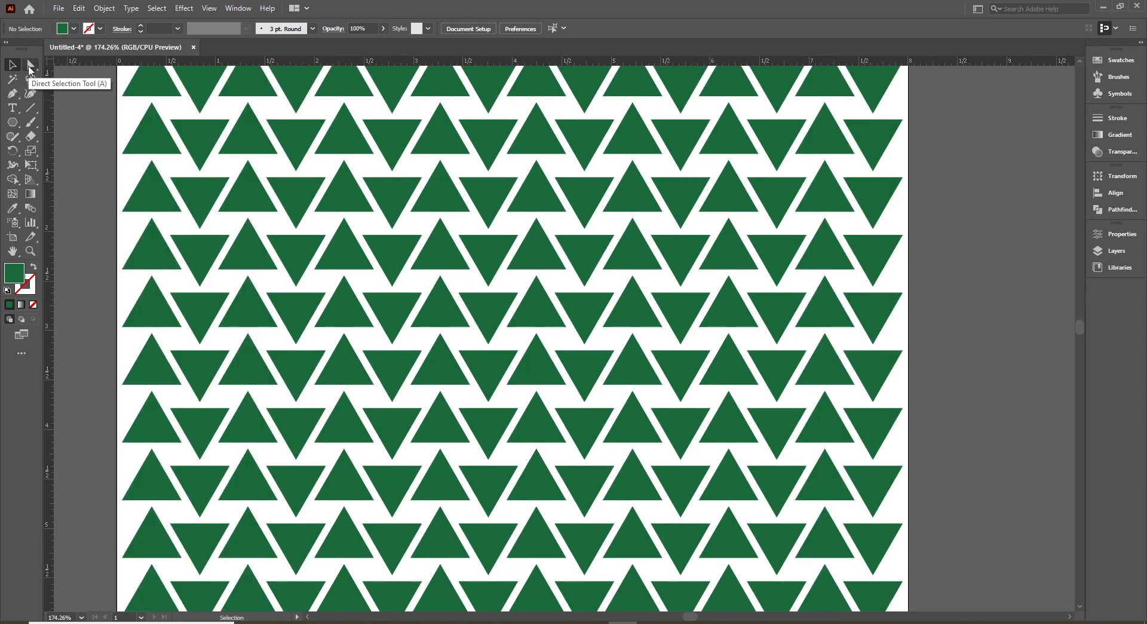
{"action": "left_click", "coordinate": [30, 66]}
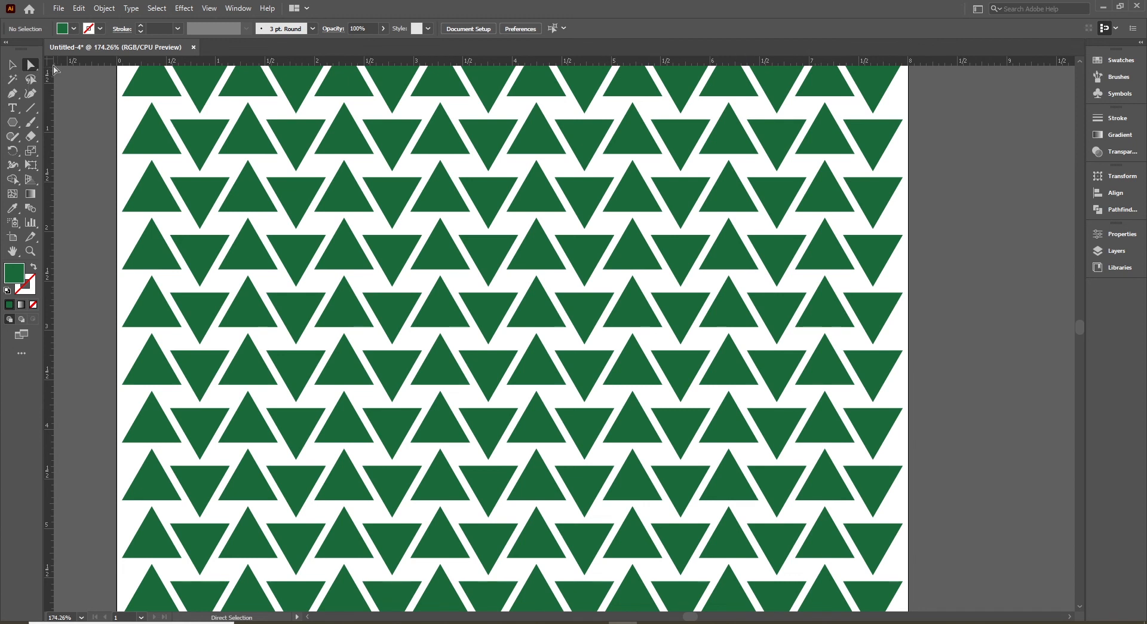
{"action": "left_click", "coordinate": [587, 144]}
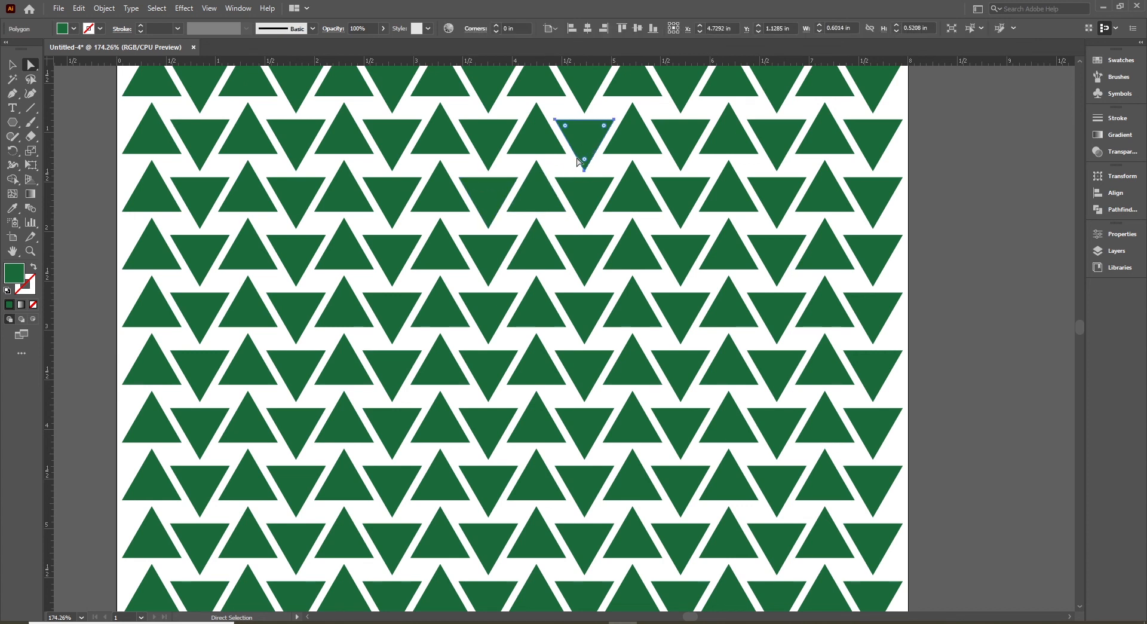
{"action": "left_click", "coordinate": [73, 29]}
{"action": "left_click", "coordinate": [76, 53]}
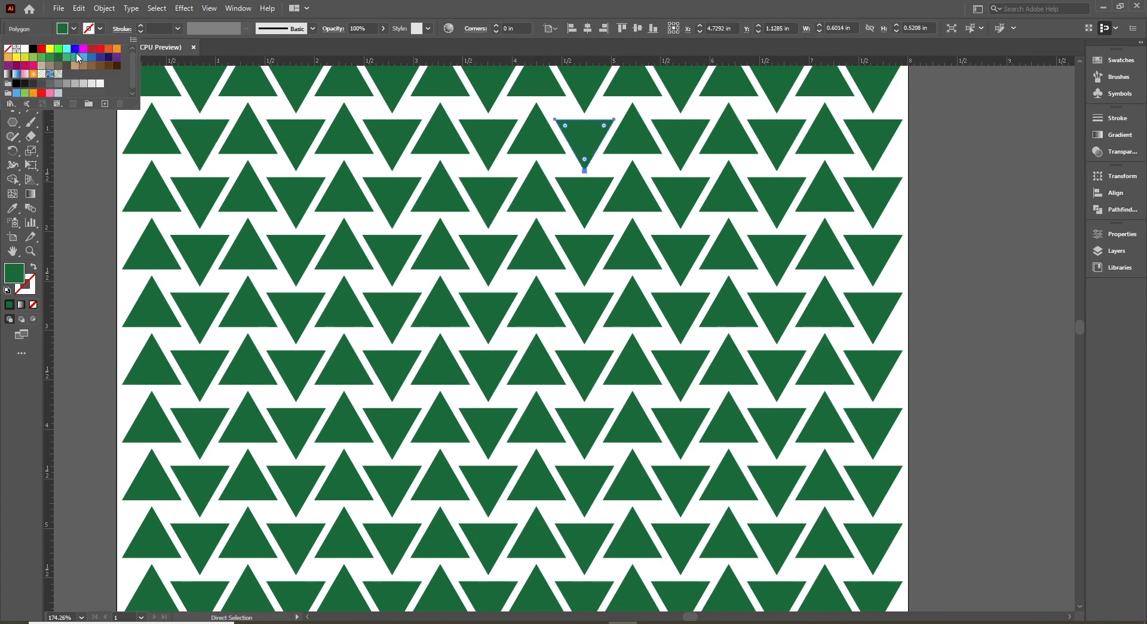
{"action": "left_click", "coordinate": [74, 49]}
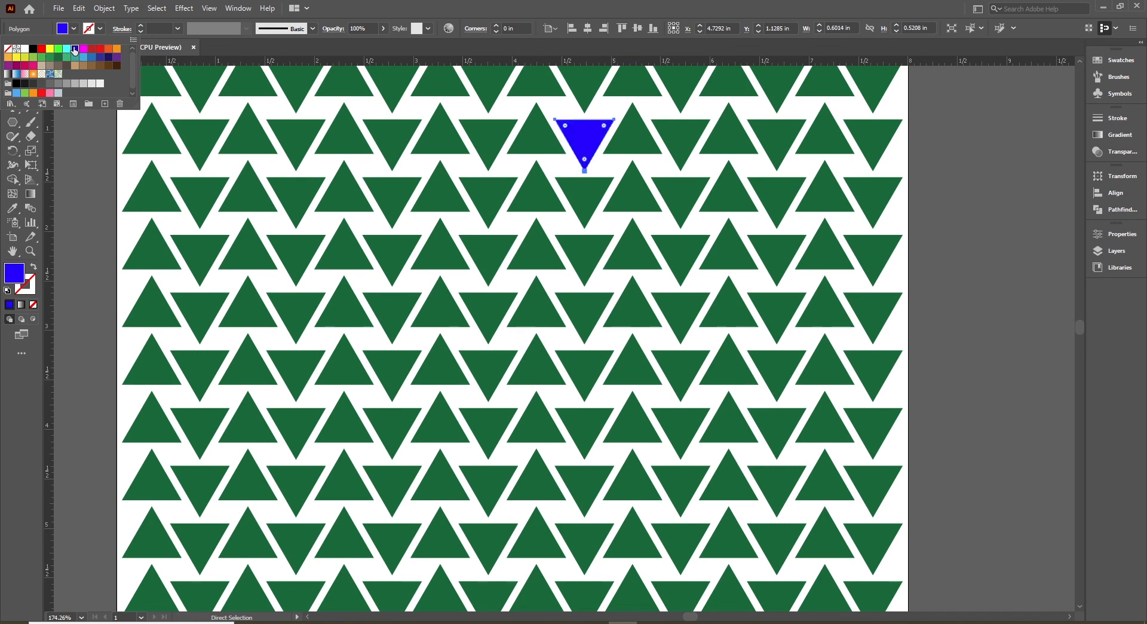
{"action": "left_click", "coordinate": [1009, 183]}
{"action": "left_click", "coordinate": [1001, 212]}
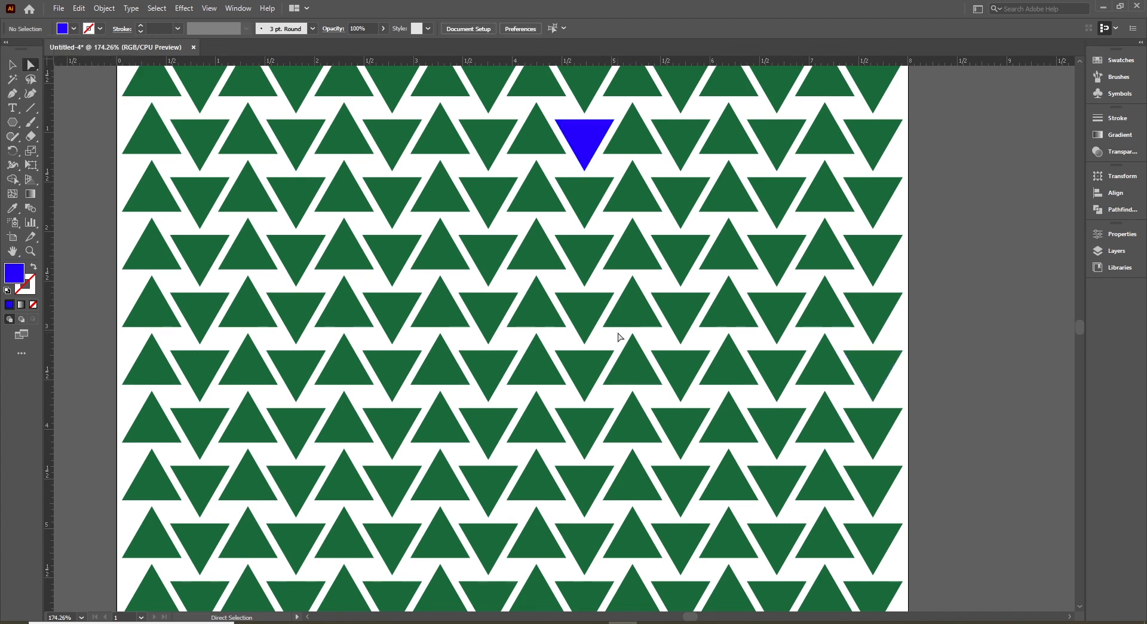
- Fill the fourth upright triangle in the fifth row with the same blue and deselect it
{"action": "left_click", "coordinate": [438, 317]}
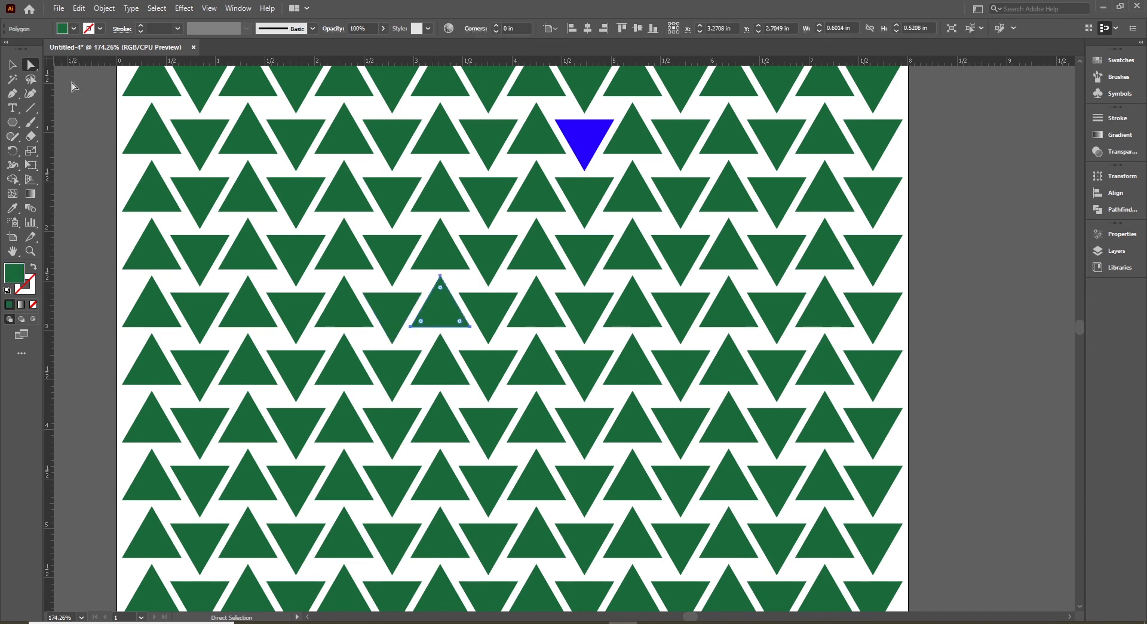
{"action": "left_click", "coordinate": [74, 29]}
{"action": "left_click", "coordinate": [76, 49]}
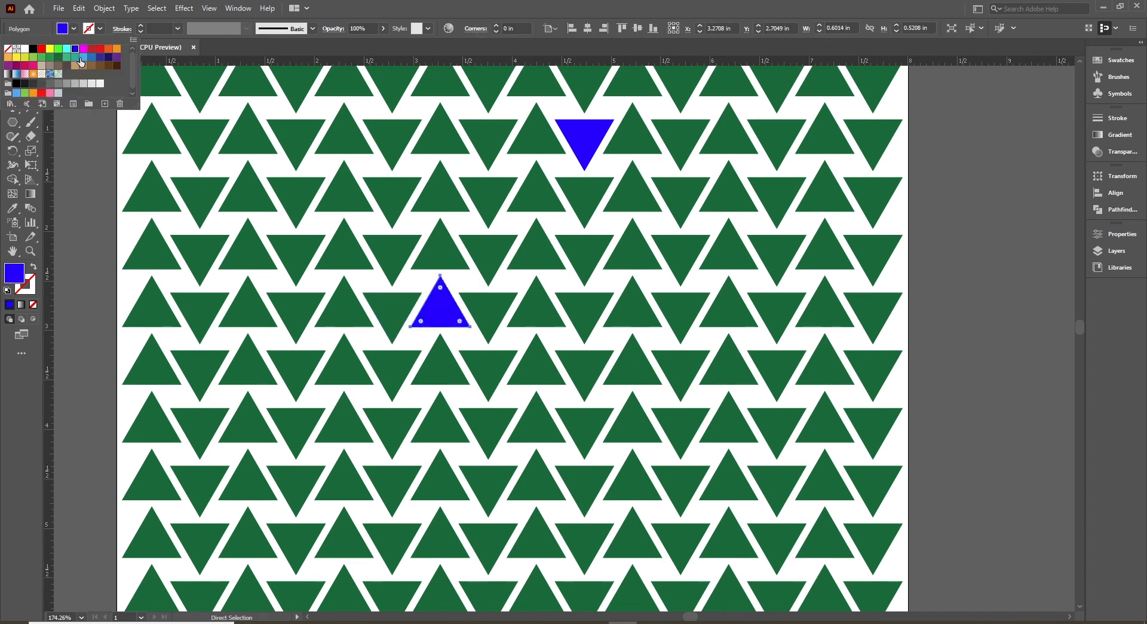
{"action": "left_click", "coordinate": [968, 319]}
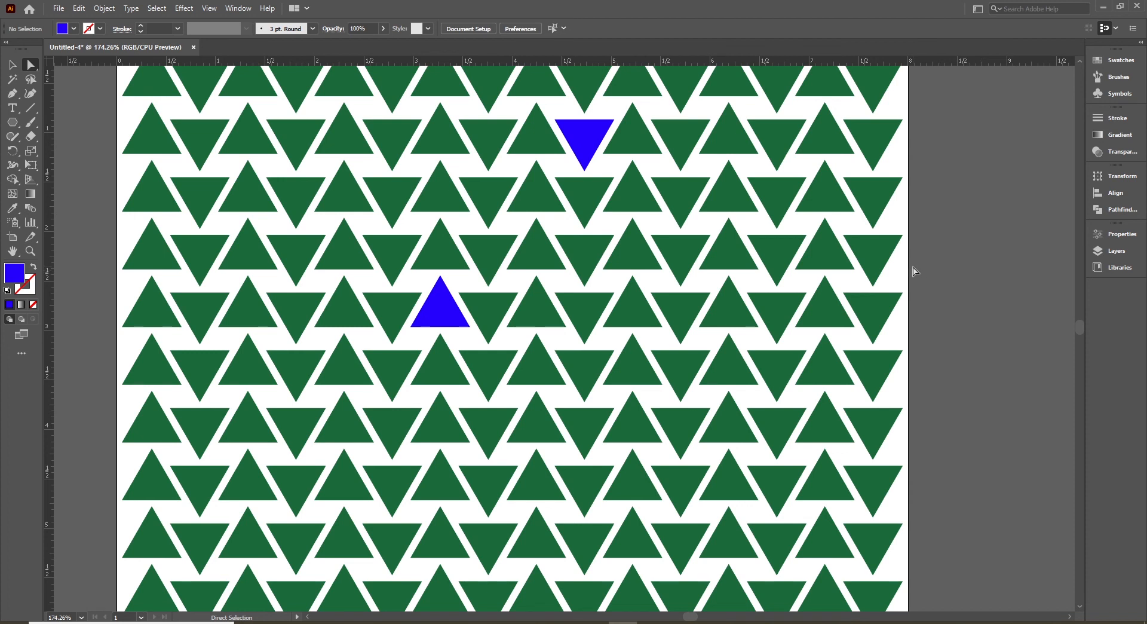
- Select the whole sixth inverted triangle in the fourth row and fill it with blue
{"action": "left_click", "coordinate": [671, 237]}
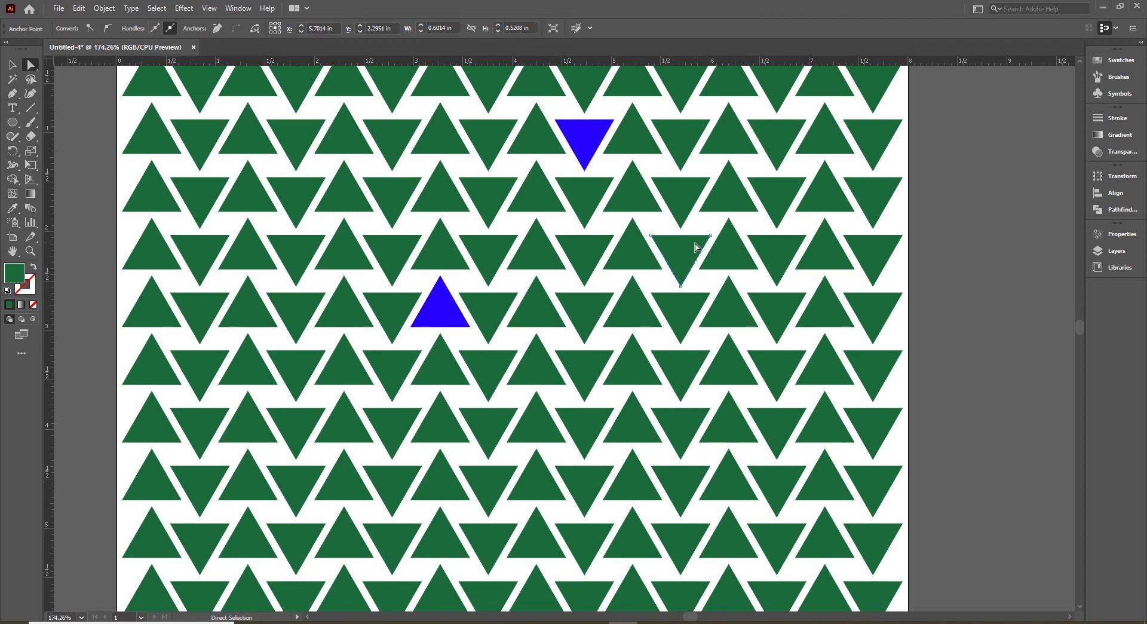
{"action": "left_click", "coordinate": [981, 252]}
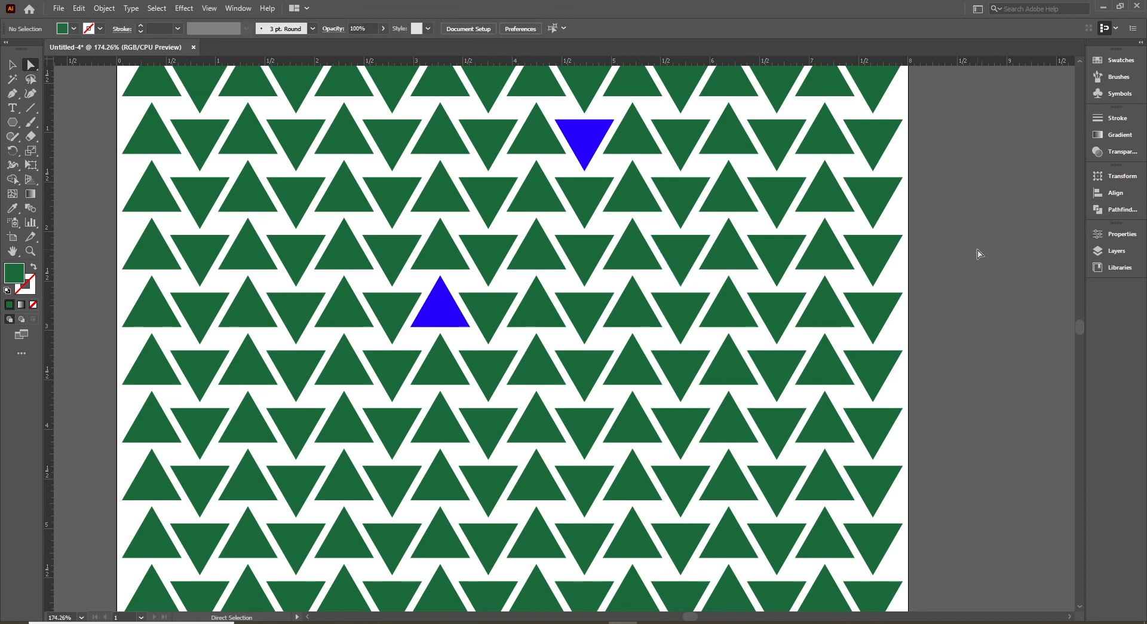
{"action": "left_click", "coordinate": [687, 253]}
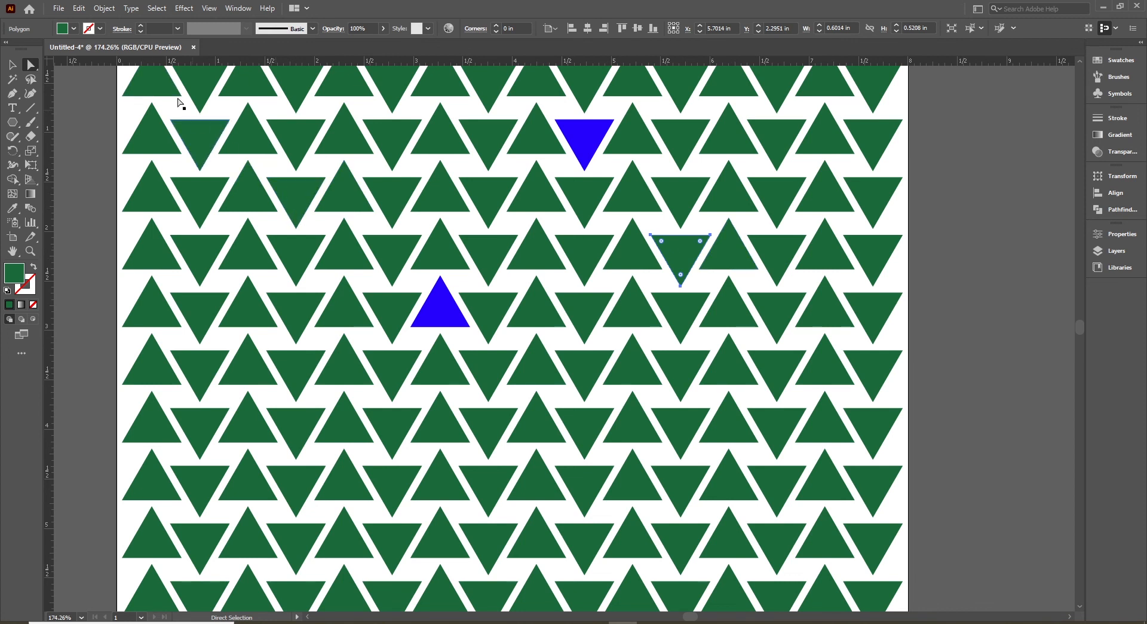
{"action": "left_click", "coordinate": [74, 28]}
{"action": "left_click", "coordinate": [75, 51]}
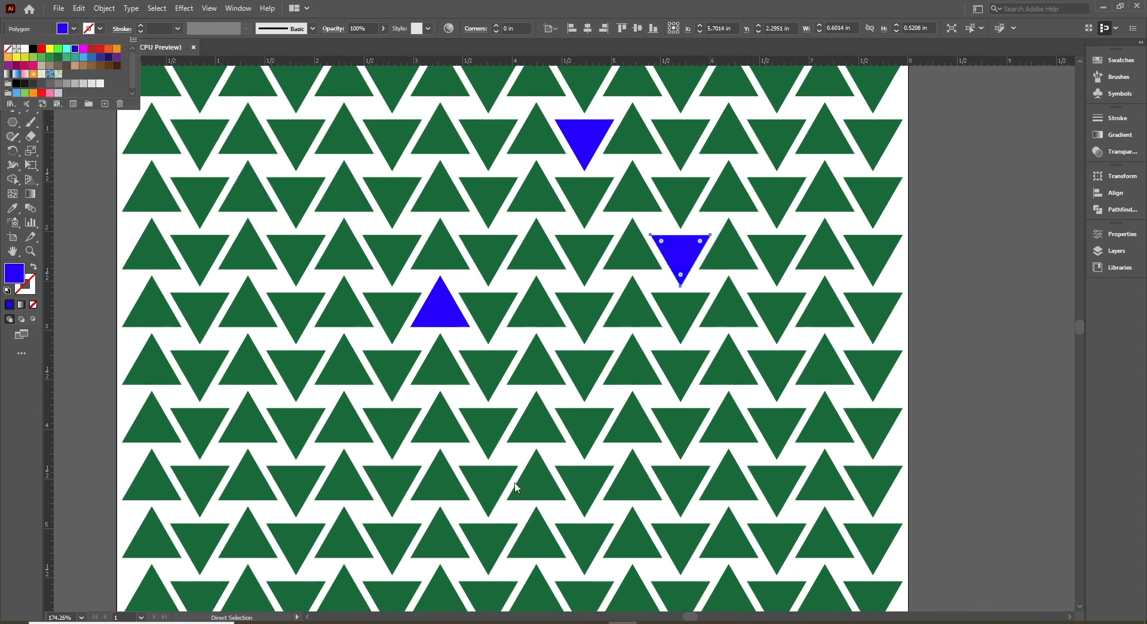
- Fill the sixth inverted triangle in the ninth row with blue
{"action": "left_click", "coordinate": [687, 538]}
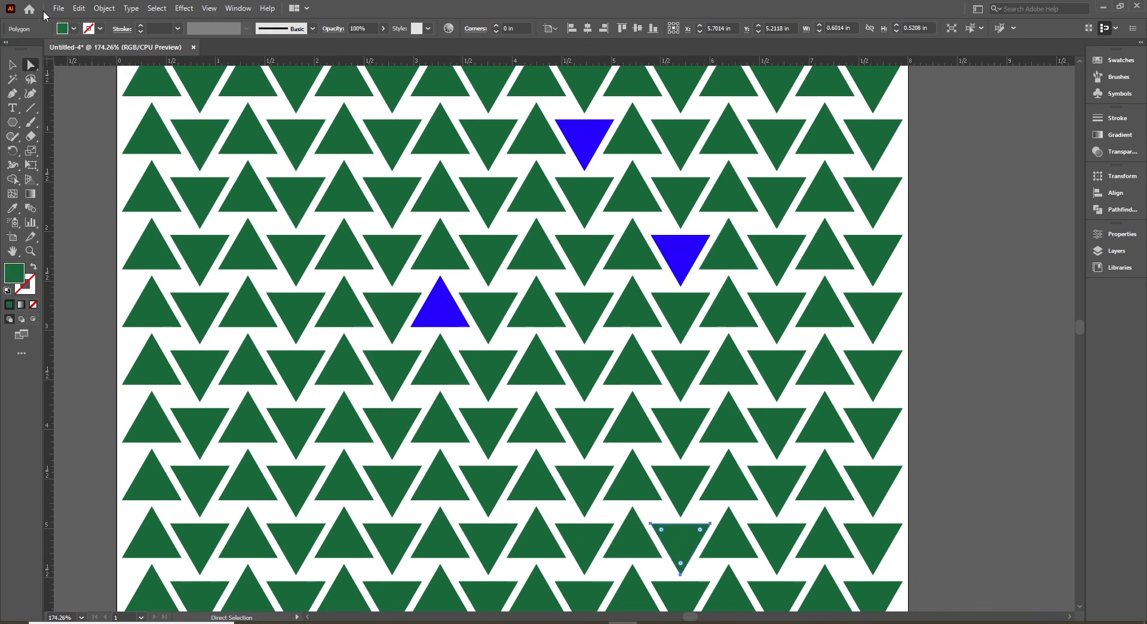
{"action": "left_click", "coordinate": [73, 28]}
{"action": "left_click", "coordinate": [78, 53]}
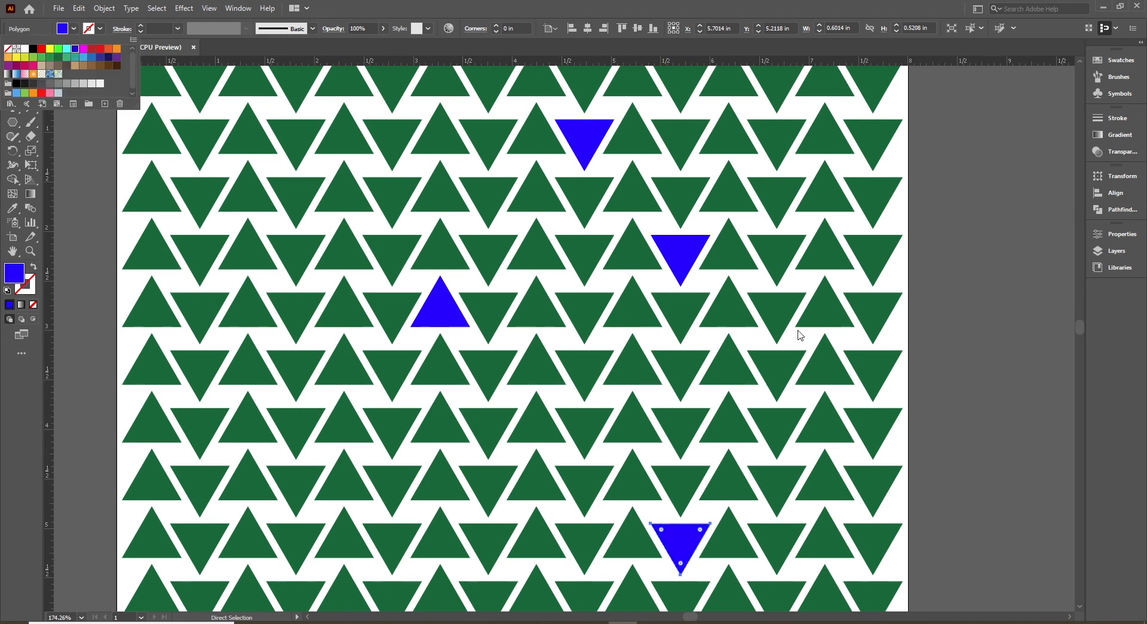
- Fill the fourth upright triangle in the thirteenth row with the same blue
{"action": "key", "text": "ctrl+0"}
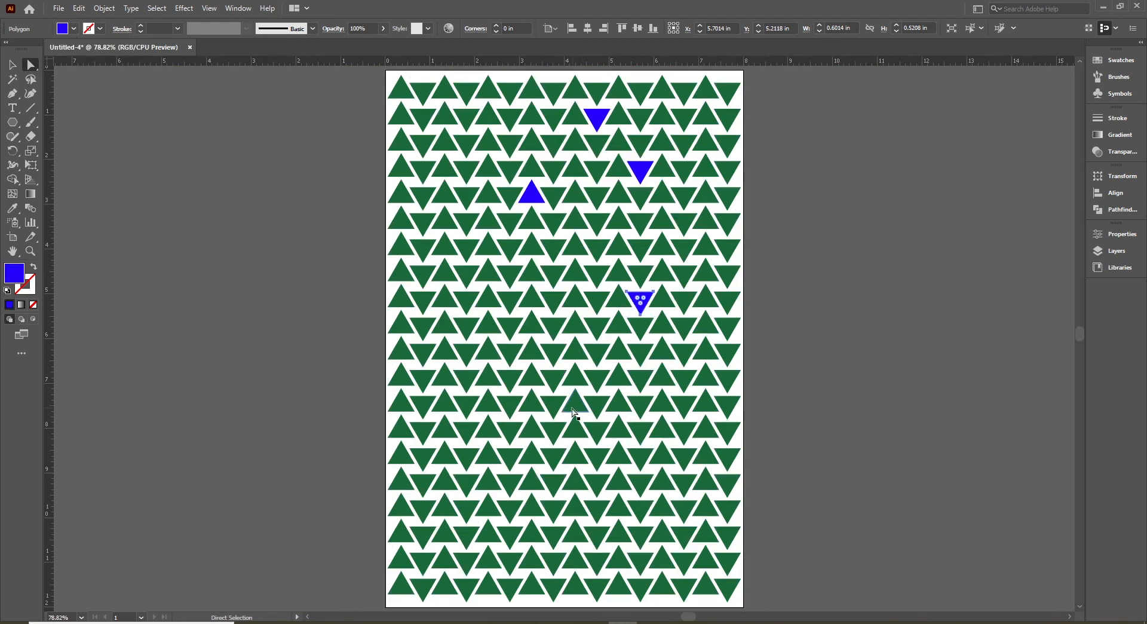
{"action": "left_click", "coordinate": [532, 404]}
{"action": "left_click", "coordinate": [74, 28]}
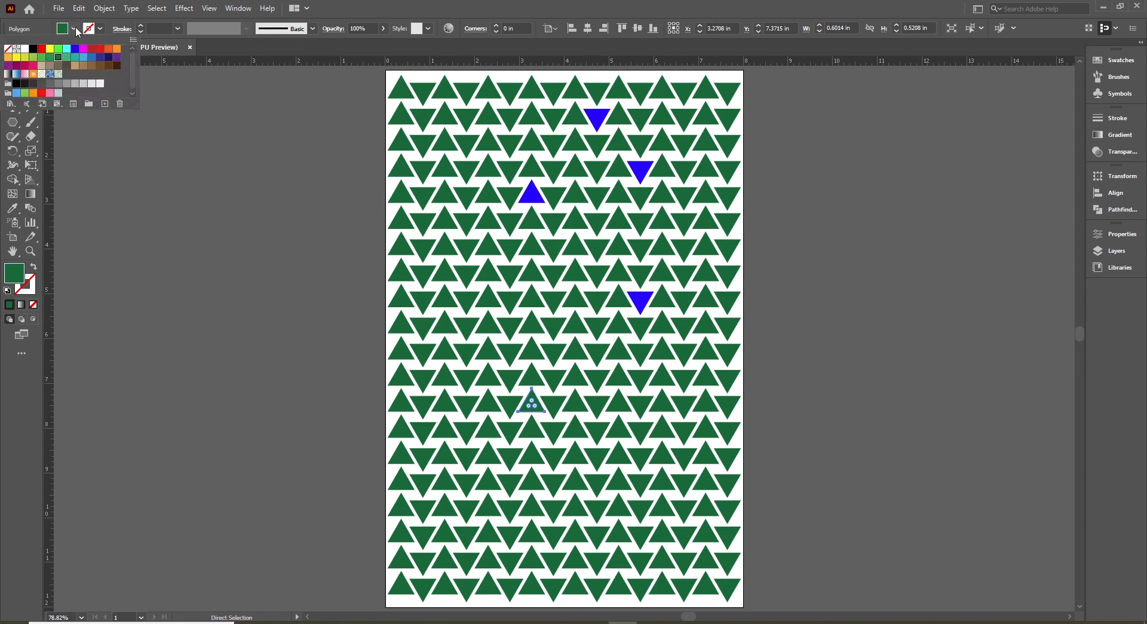
{"action": "left_click", "coordinate": [75, 48]}
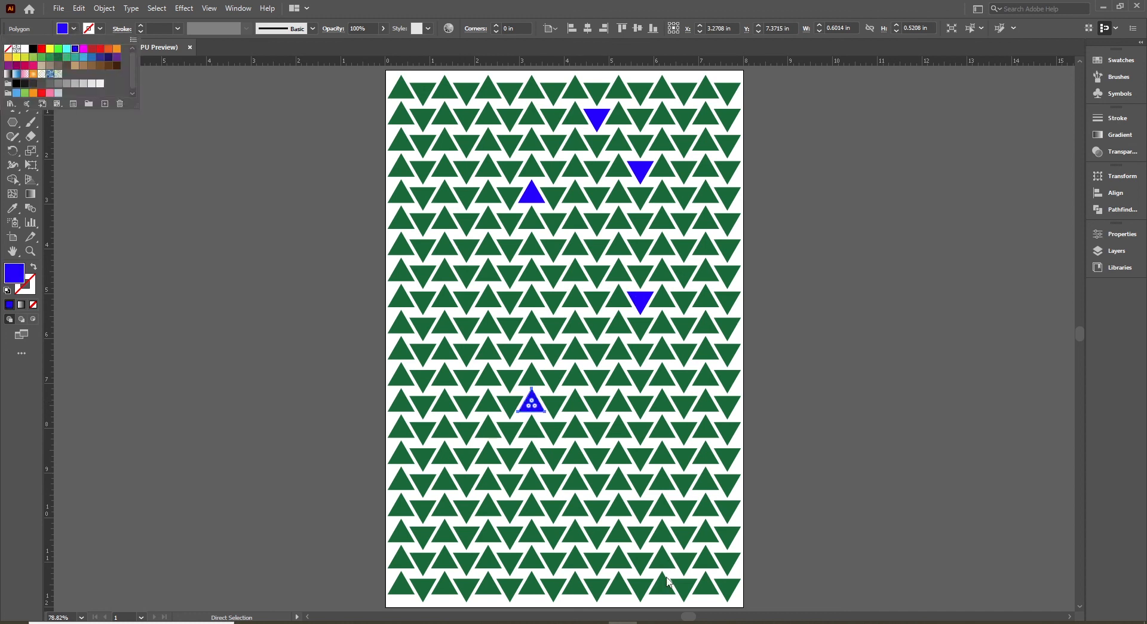
- Fill the sixth inverted triangle in the eighteenth row with the same blue and deselect it
{"action": "left_click", "coordinate": [643, 540]}
{"action": "left_click", "coordinate": [73, 28]}
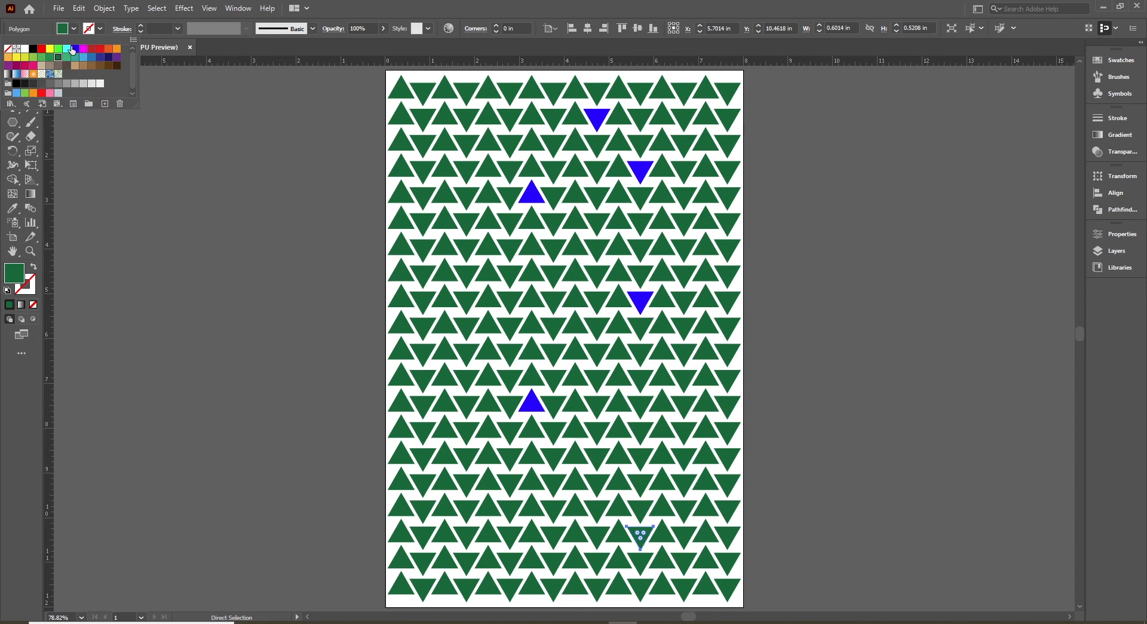
{"action": "left_click", "coordinate": [73, 51]}
{"action": "left_click", "coordinate": [307, 445]}
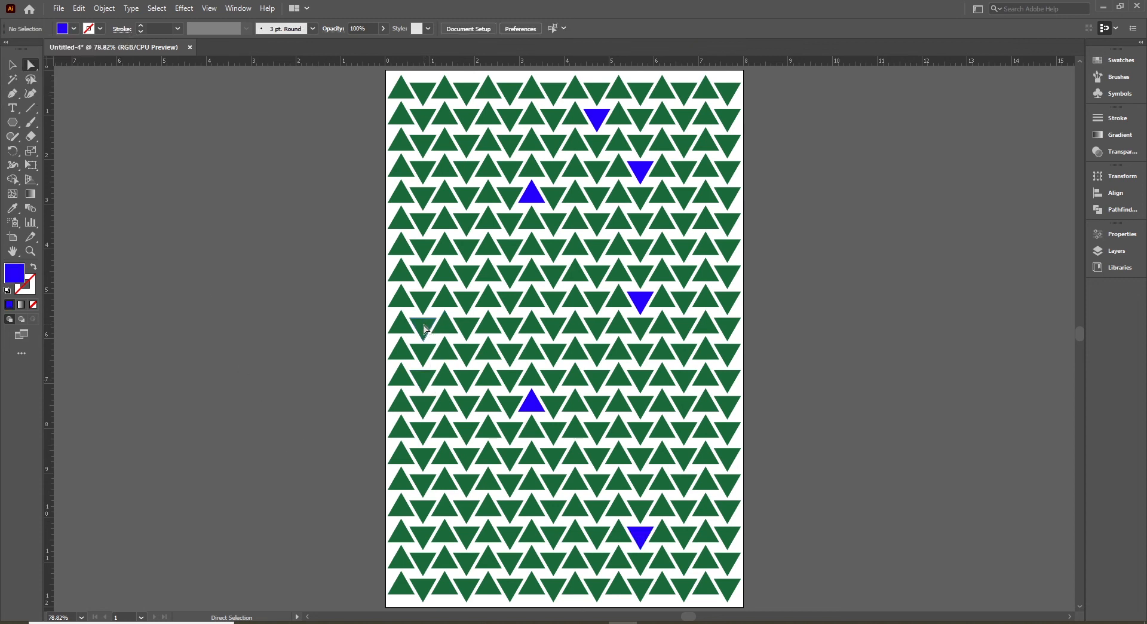
- Fill the first inverted triangle in the tenth row with blue and deselect it
{"action": "left_click", "coordinate": [424, 328]}
{"action": "left_click", "coordinate": [74, 28]}
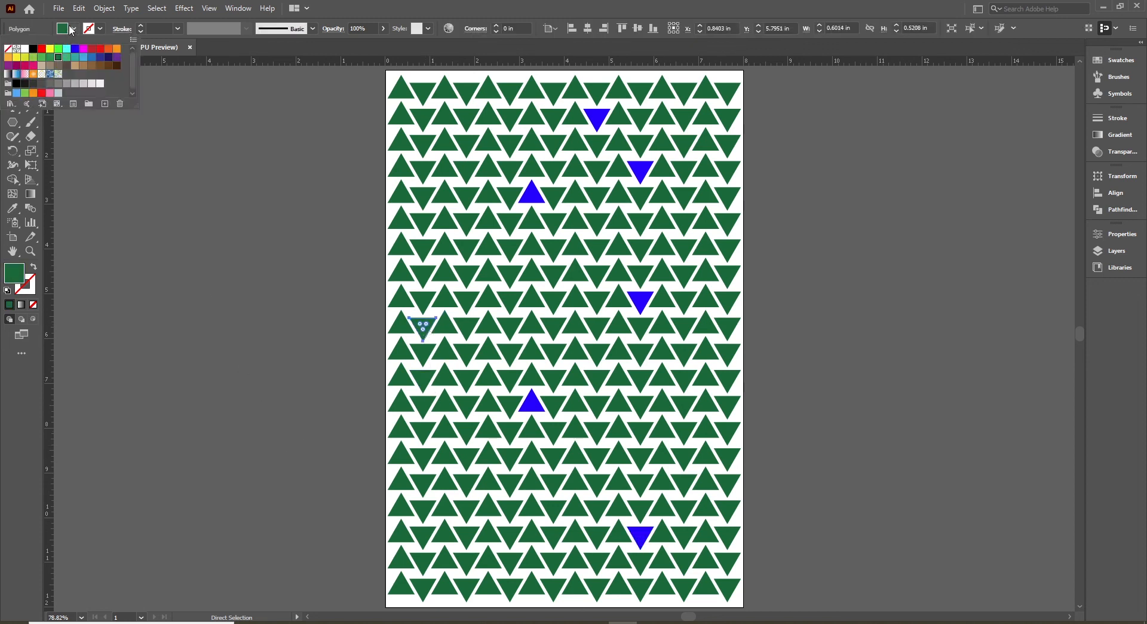
{"action": "left_click", "coordinate": [72, 56]}
{"action": "left_click", "coordinate": [278, 339]}
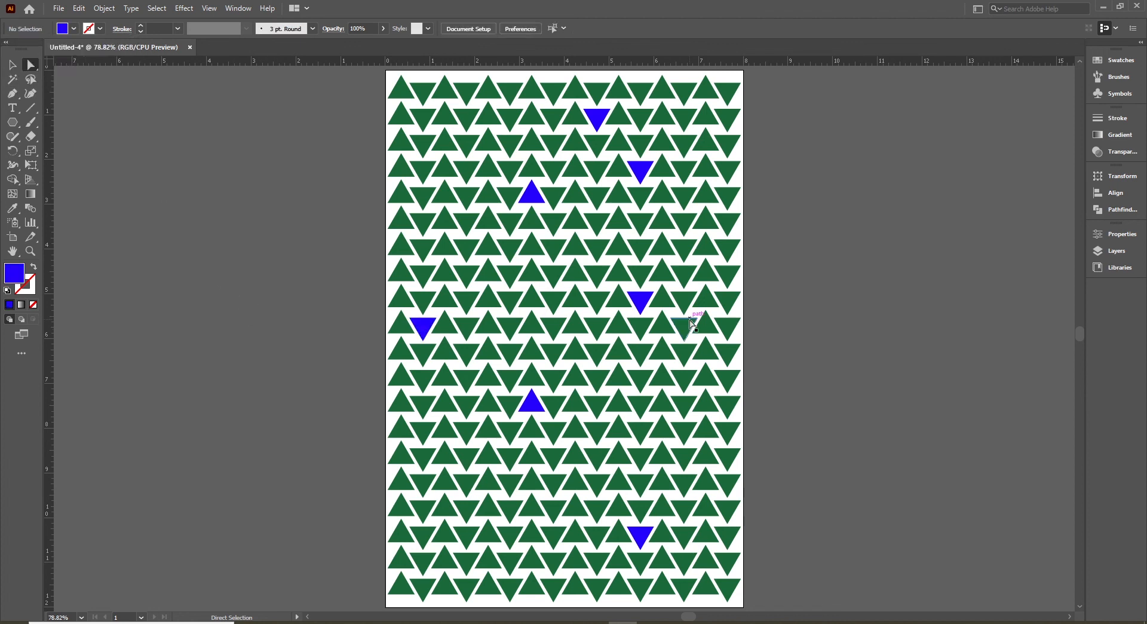
- Select the entire triangle pattern and delete it from the artboard
{"action": "left_click", "coordinate": [17, 70]}
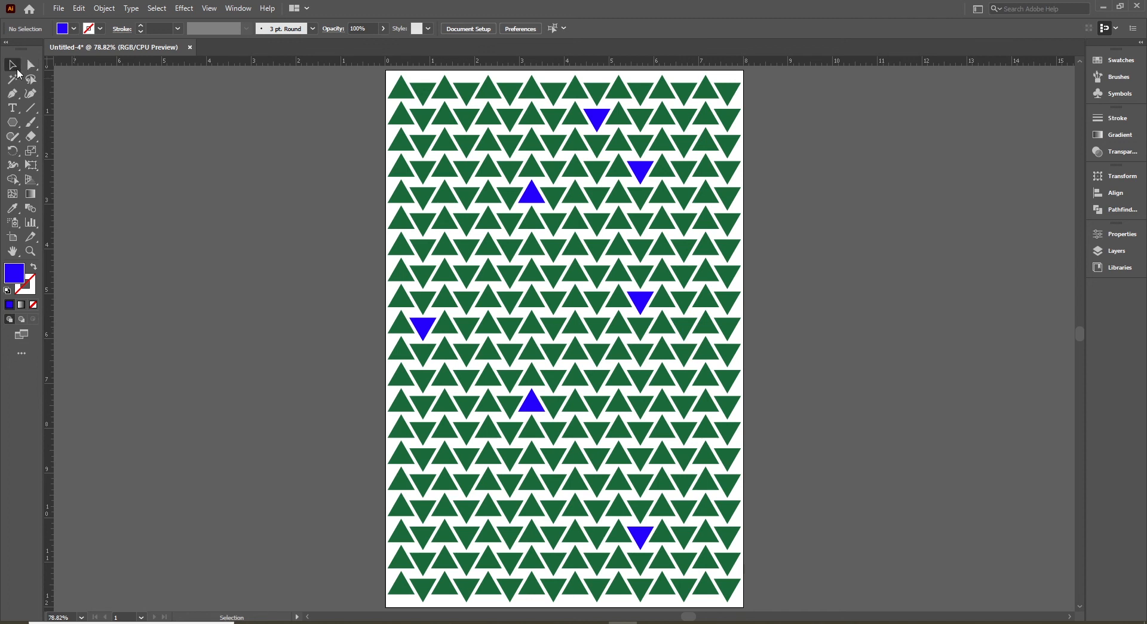
{"action": "key", "text": "ctrl+a"}
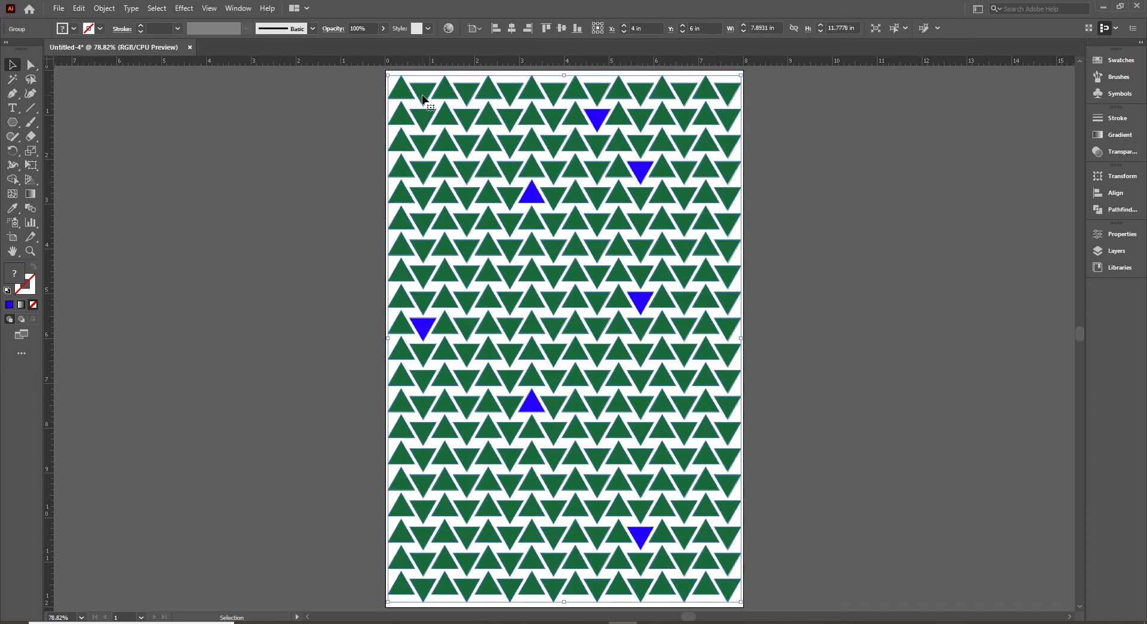
{"action": "key", "text": "Delete"}
- Draw an upright blue five-pointed star about 1.35 by 1.28 in near the artboard's upper-left corner and select it
{"action": "left_click", "coordinate": [13, 122]}
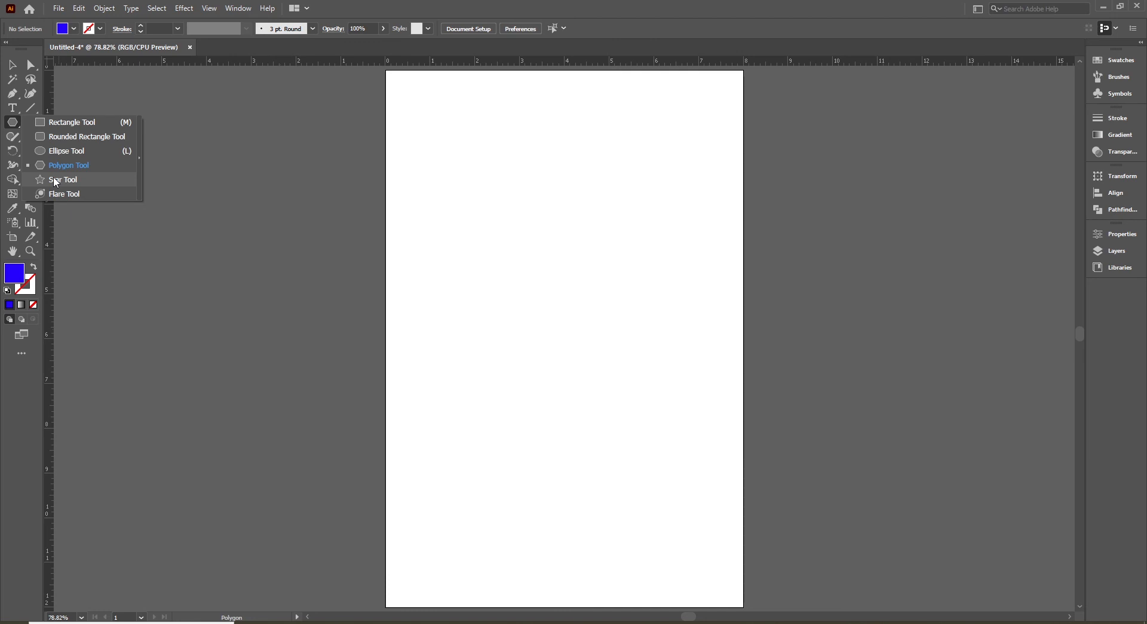
{"action": "left_click", "coordinate": [103, 180]}
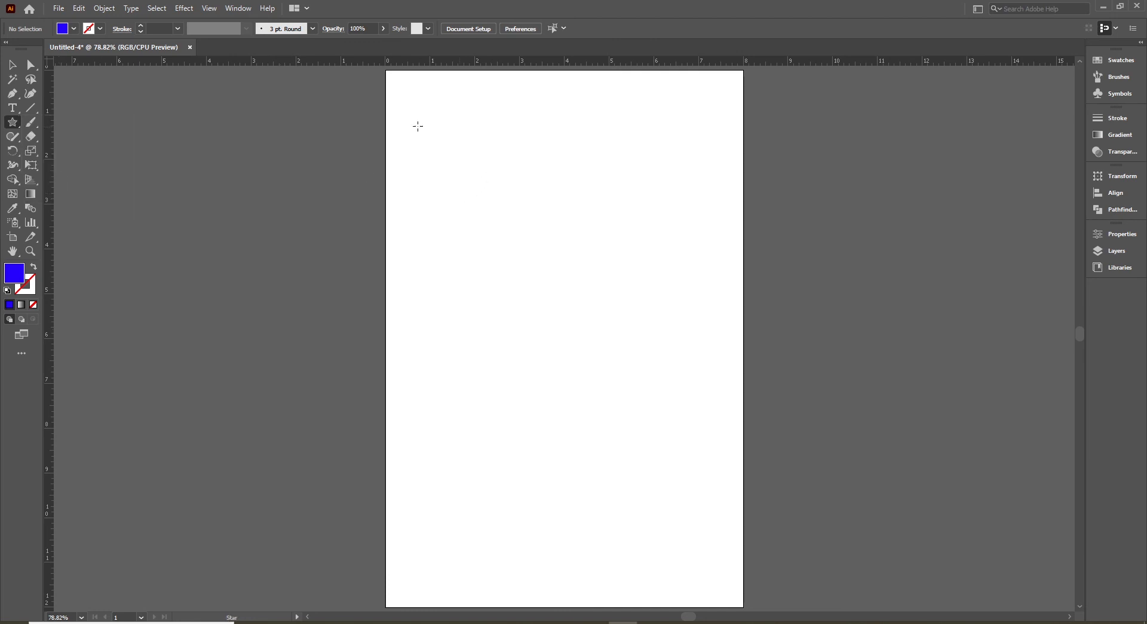
{"action": "left_click_drag", "start_coordinate": [429, 117], "coordinate": [427, 157]}
{"action": "key", "text": "v"}
{"action": "left_click", "coordinate": [477, 181]}
{"action": "left_click", "coordinate": [432, 114]}
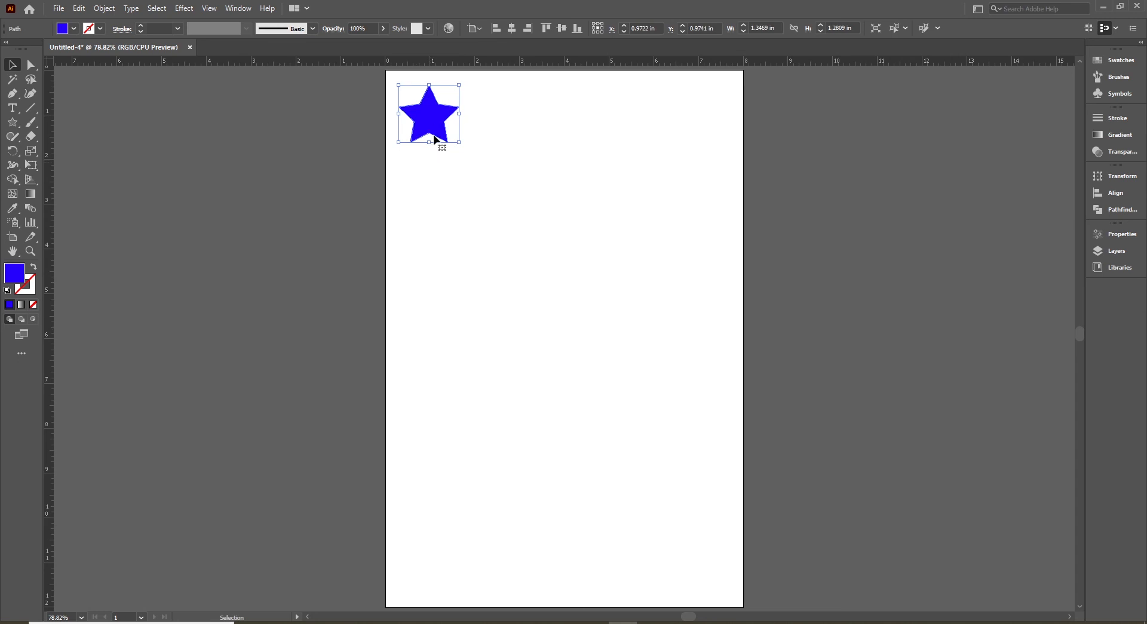
- Copy the star about 1.4 in straight down, repeat the copy to fill a column, and delete all the stars
{"action": "left_click_drag", "start_coordinate": [438, 116], "coordinate": [435, 173]}
{"action": "key", "text": "ctrl+d"}
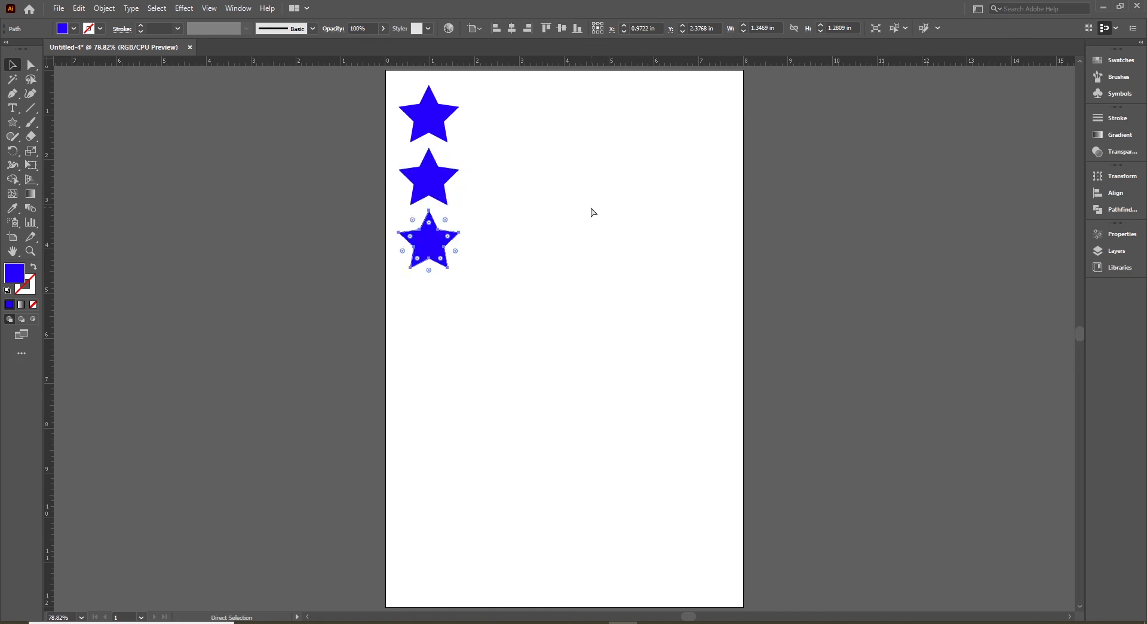
{"action": "key", "text": "ctrl+d"}
{"action": "key", "text": "ctrl+d"}
{"action": "key", "text": "ctrl+d"}
{"action": "key", "text": "ctrl+d"}
{"action": "key", "text": "ctrl+d"}
{"action": "key", "text": "ctrl+d"}
{"action": "left_click_drag", "start_coordinate": [549, 120], "coordinate": [387, 606]}
{"action": "key", "text": "Delete"}
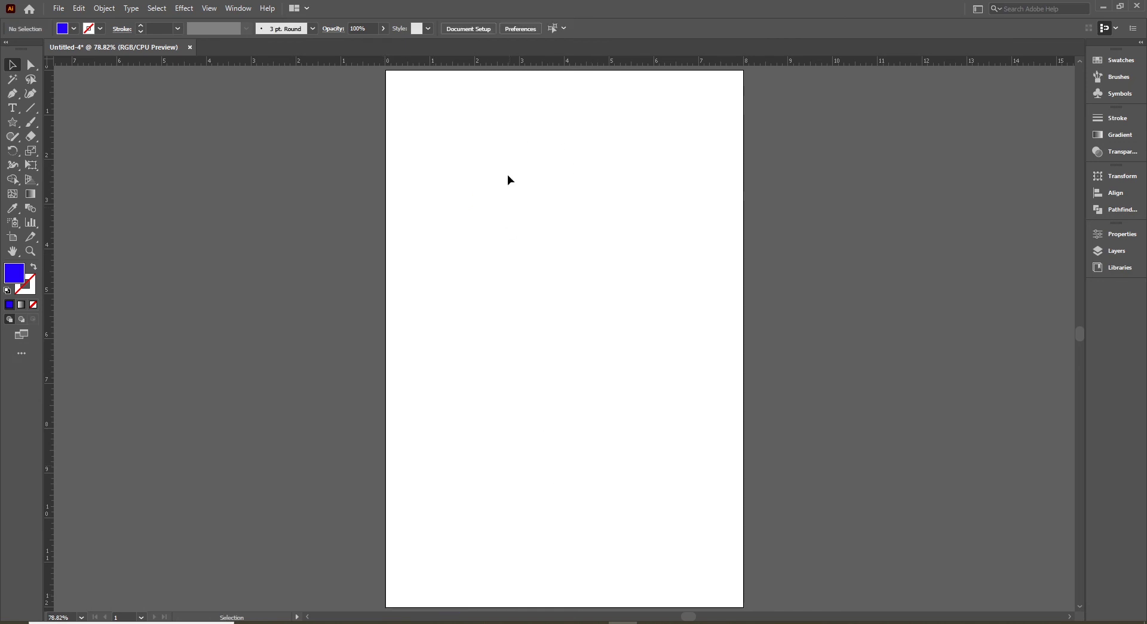
- Start drawing a star about 0.9 by 0.86 in near the artboard's upper-left corner and keep increasing its number of points
{"action": "left_click_drag", "start_coordinate": [13, 122], "coordinate": [47, 177]}
{"action": "left_click_drag", "start_coordinate": [415, 104], "coordinate": [428, 121]}
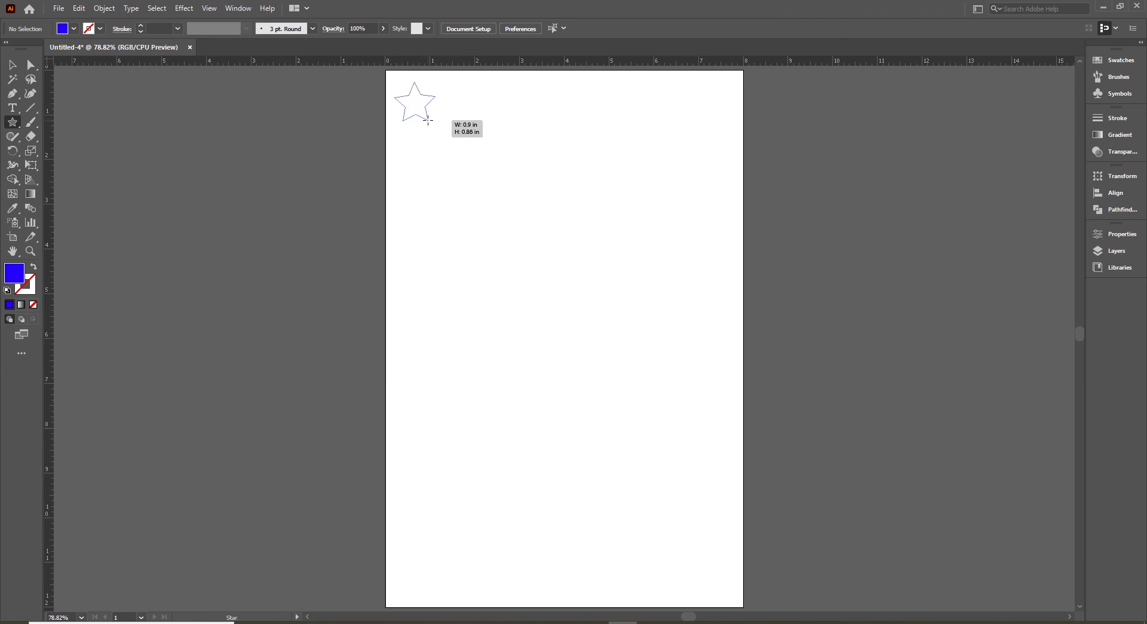
{"action": "key", "text": "Up"}
{"action": "key", "text": "Up"}
{"action": "key", "text": "Up"}
{"action": "key", "text": "Up"}
{"action": "left_click_drag", "start_coordinate": [428, 122], "coordinate": [428, 121]}
{"action": "key", "text": "Up"}
{"action": "key", "text": "Up"}
{"action": "key", "text": "Up"}
{"action": "key", "text": "Up"}
{"action": "key", "text": "Up"}
{"action": "key", "text": "Up"}
{"action": "key", "text": "Up"}
{"action": "key", "text": "Up"}
{"action": "key", "text": "Up"}
{"action": "key", "text": "Up"}
{"action": "key", "text": "Up"}
{"action": "key", "text": "Up"}
{"action": "key", "text": "Up"}
{"action": "key", "text": "Up"}
{"action": "key", "text": "Up"}
{"action": "key", "text": "Up"}
{"action": "key", "text": "Up"}
{"action": "key", "text": "Up"}
{"action": "key", "text": "Up"}
{"action": "key", "text": "Up"}
{"action": "key", "text": "Up"}
{"action": "key", "text": "Up"}
{"action": "key", "text": "Up"}
{"action": "key", "text": "Up"}
{"action": "key", "text": "Up"}
{"action": "key", "text": "Up"}
{"action": "key", "text": "Up"}
- Reduce the number of points on the star being drawn
{"action": "key", "text": "Down"}
{"action": "key", "text": "Down"}
{"action": "key", "text": "Down"}
{"action": "key", "text": "Down"}
{"action": "key", "text": "Down"}
{"action": "key", "text": "Down"}
{"action": "key", "text": "Down"}
{"action": "key", "text": "Down"}
{"action": "key", "text": "Down"}
{"action": "key", "text": "Down"}
{"action": "key", "text": "Down"}
{"action": "key", "text": "Down"}
{"action": "key", "text": "Down"}
{"action": "key", "text": "Down"}
{"action": "key", "text": "Down"}
{"action": "key", "text": "Down"}
{"action": "key", "text": "Down"}
{"action": "key", "text": "Down"}
{"action": "left_click_drag", "start_coordinate": [428, 121], "coordinate": [423, 111]}
{"action": "key", "text": "Down"}
{"action": "key", "text": "Down"}
{"action": "key", "text": "Down"}
{"action": "key", "text": "Down"}
{"action": "key", "text": "Down"}
{"action": "key", "text": "Down"}
{"action": "key", "text": "Down"}
{"action": "key", "text": "Down"}
{"action": "key", "text": "Down"}
{"action": "key", "text": "Up"}
{"action": "key", "text": "Up"}
- Select the finished test star and delete it
{"action": "key", "text": "v"}
{"action": "left_click", "coordinate": [475, 168]}
{"action": "left_click", "coordinate": [412, 108]}
{"action": "key", "text": "Delete"}
- Draw an upright blue five-pointed star about 2.71 by 2.57 in on the upper part of the artboard and select it
{"action": "left_click_drag", "start_coordinate": [12, 122], "coordinate": [53, 179]}
{"action": "left_click_drag", "start_coordinate": [477, 154], "coordinate": [522, 205]}
{"action": "key", "text": "v"}
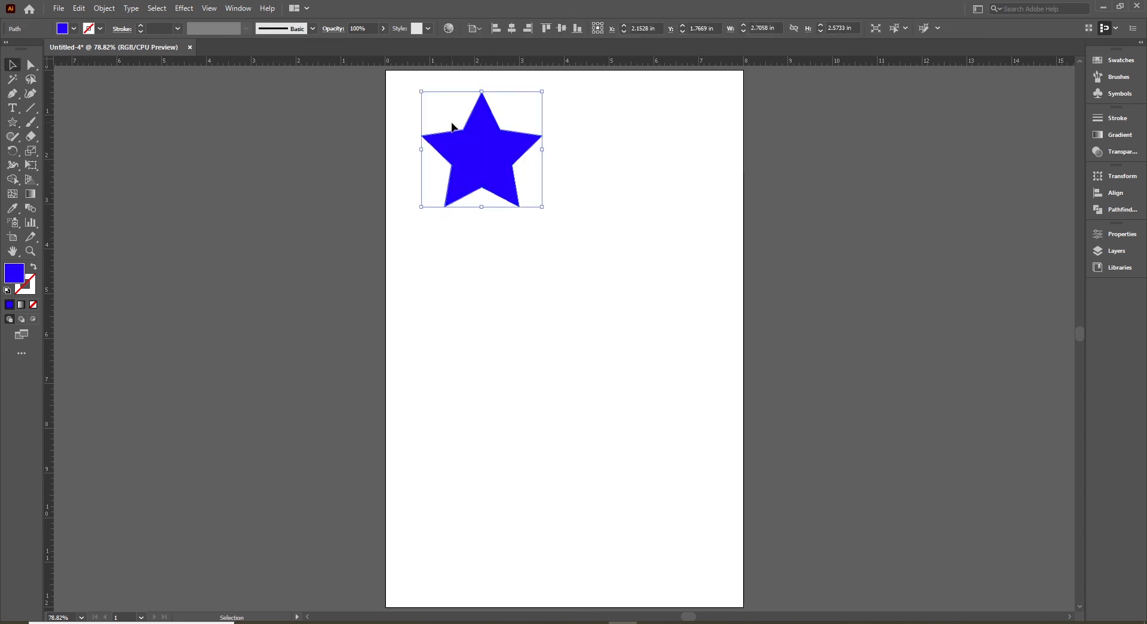
{"action": "left_click", "coordinate": [515, 87]}
{"action": "left_click", "coordinate": [469, 164]}
- Center the blue star vertically and horizontally on the artboard and deselect it
{"action": "left_click", "coordinate": [562, 29]}
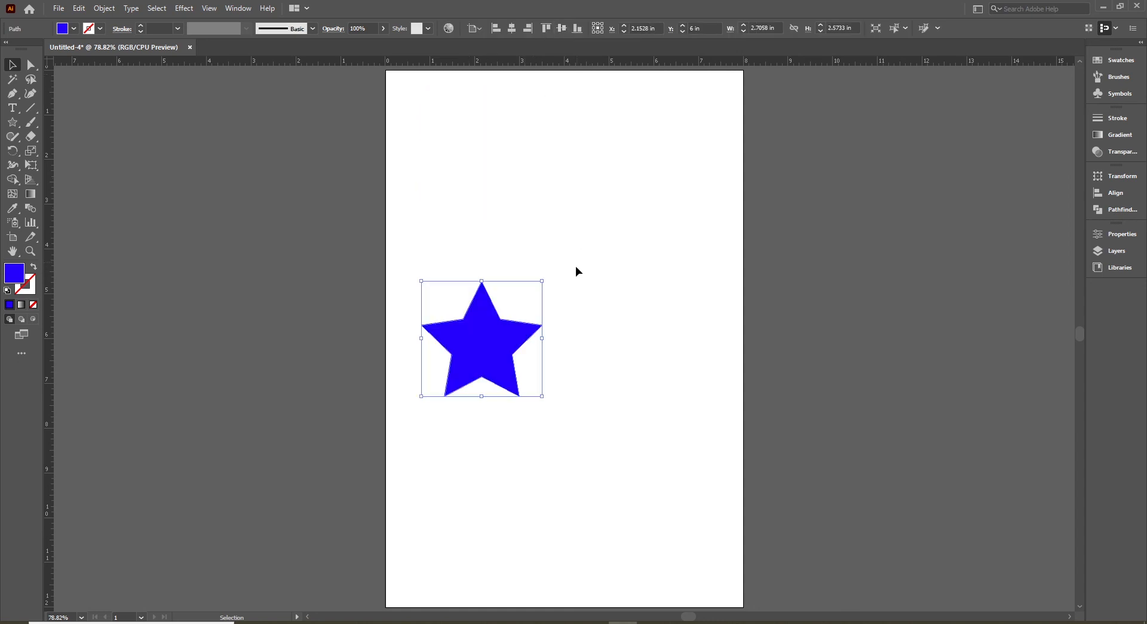
{"action": "left_click", "coordinate": [511, 28]}
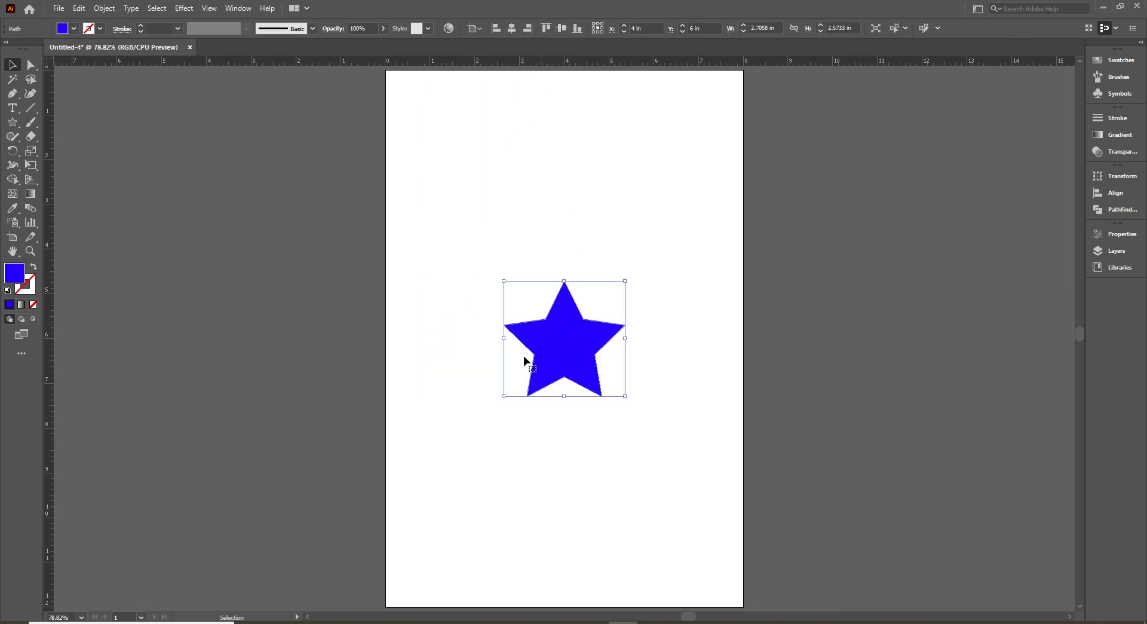
{"action": "left_click", "coordinate": [532, 220]}
{"action": "left_click", "coordinate": [584, 329]}
{"action": "left_click", "coordinate": [851, 322]}
- Give the centered star a 6 pt stroke and color the stroke dark red
{"action": "left_click", "coordinate": [558, 340]}
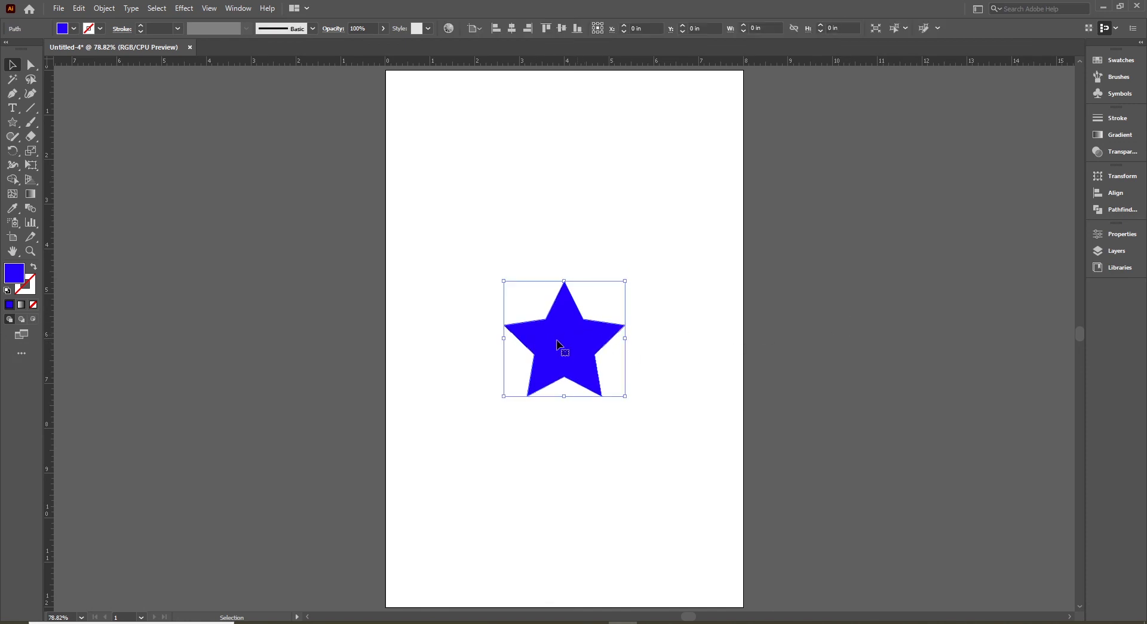
{"action": "left_click", "coordinate": [140, 27]}
{"action": "left_click", "coordinate": [140, 26]}
{"action": "left_click", "coordinate": [140, 26]}
{"action": "left_click", "coordinate": [141, 27]}
{"action": "left_click", "coordinate": [99, 30]}
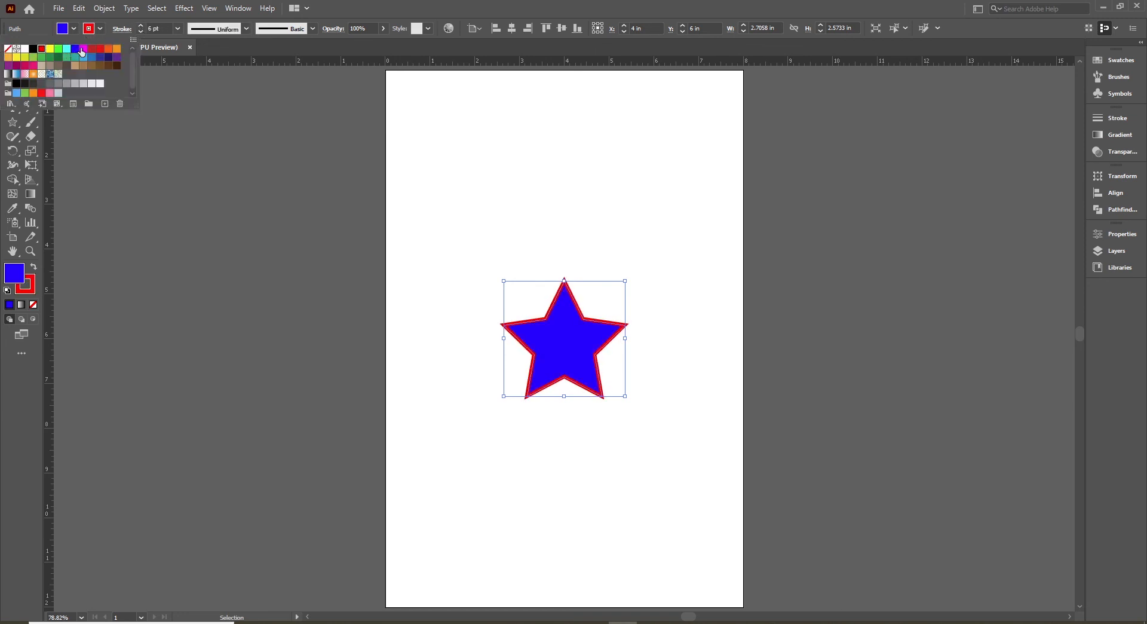
- Set the star's fill to none and deselect it
{"action": "left_click", "coordinate": [74, 28]}
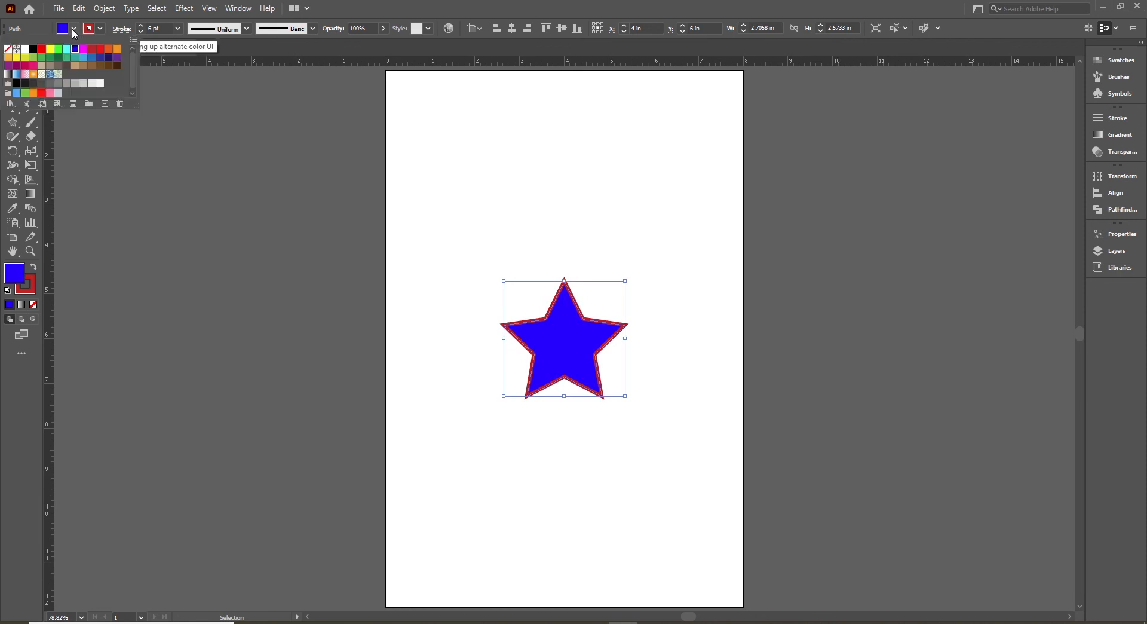
{"action": "left_click", "coordinate": [7, 48]}
{"action": "left_click", "coordinate": [277, 333]}
{"action": "left_click", "coordinate": [527, 300]}
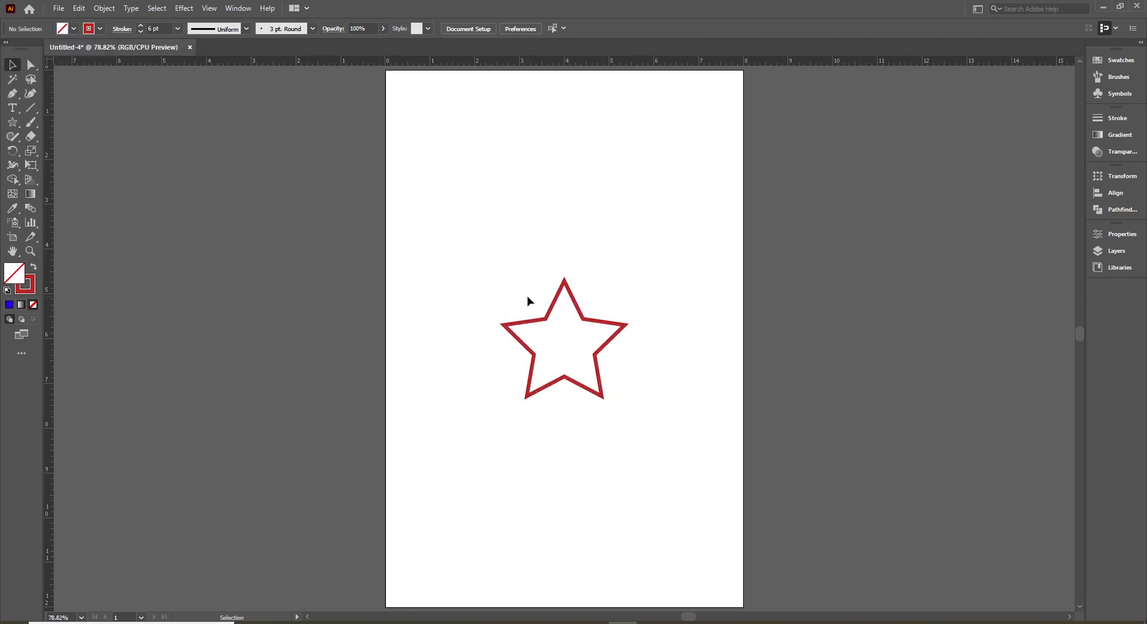
- Delete the outlined star and draw a smaller one about 0.87 by 0.83 in near the artboard's upper-left corner
{"action": "left_click_drag", "start_coordinate": [720, 300], "coordinate": [394, 440]}
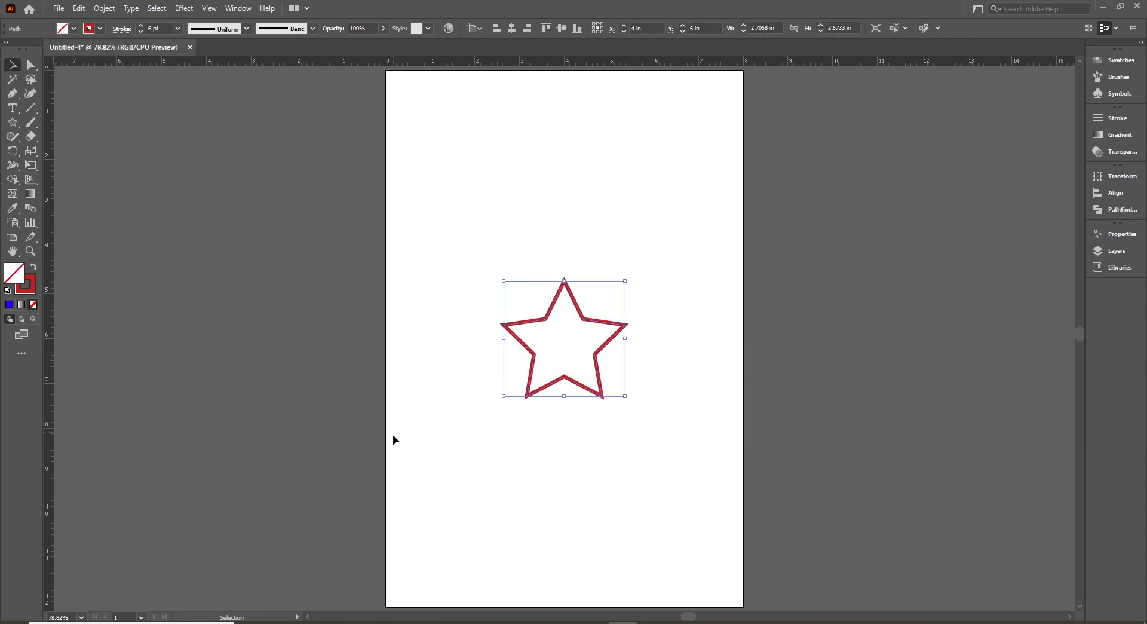
{"action": "key", "text": "Delete"}
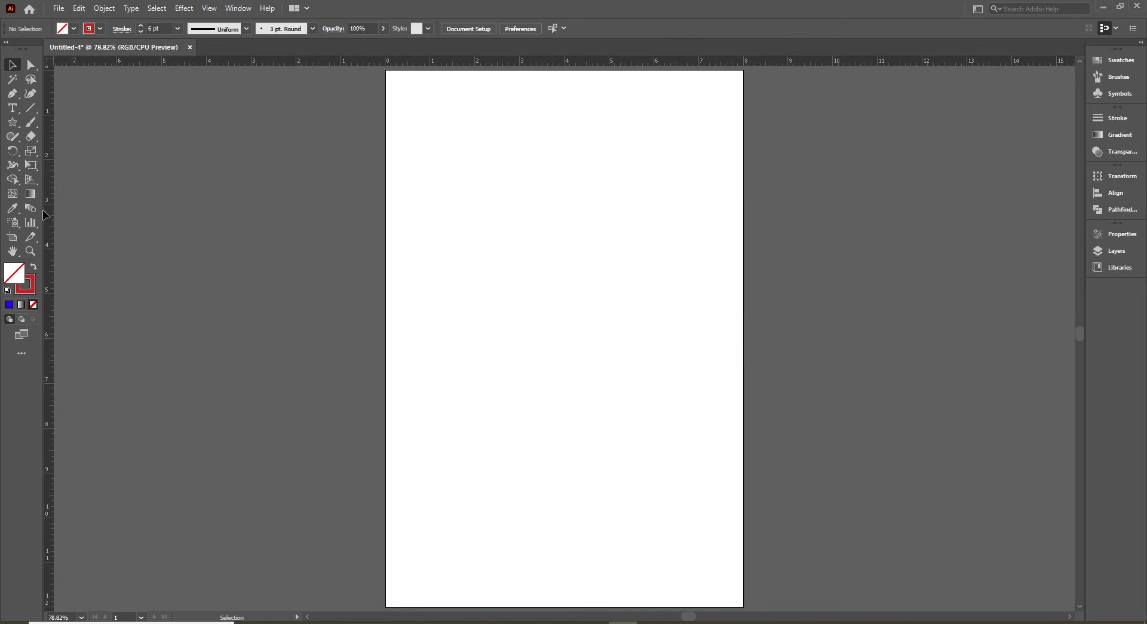
{"action": "left_click_drag", "start_coordinate": [13, 122], "coordinate": [60, 180]}
{"action": "left_click_drag", "start_coordinate": [412, 96], "coordinate": [434, 103]}
{"action": "key", "text": "v"}
{"action": "left_click", "coordinate": [442, 185]}
{"action": "left_click_drag", "start_coordinate": [429, 120], "coordinate": [429, 121]}
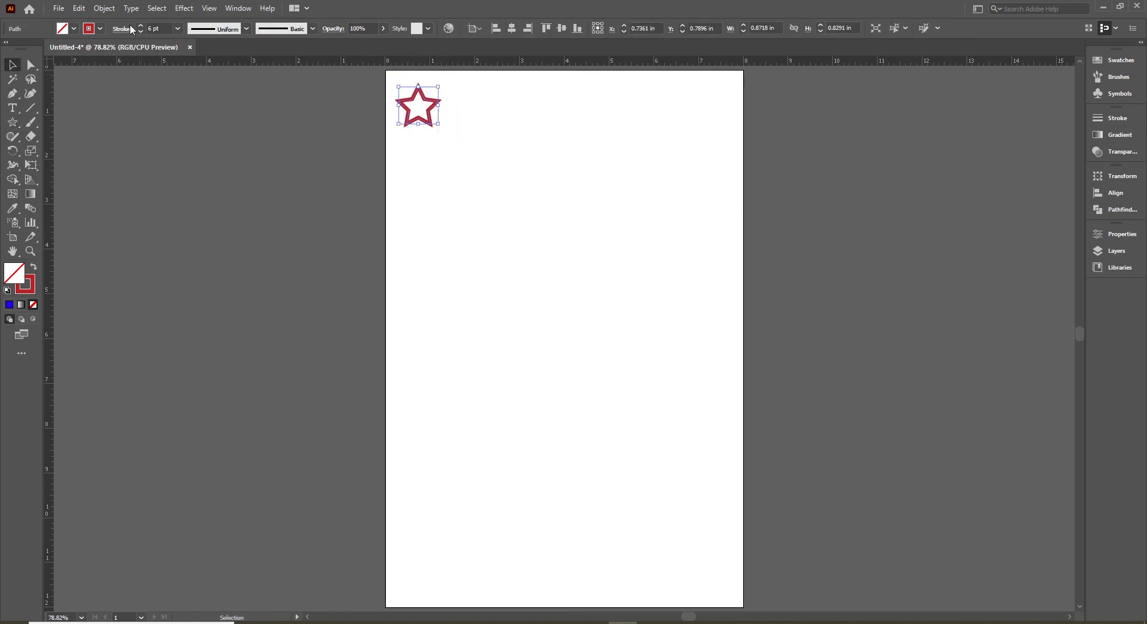
- Set the small star's stroke weight to 3 pt and deselect it
{"action": "left_click", "coordinate": [139, 31]}
{"action": "left_click", "coordinate": [139, 32]}
{"action": "left_click", "coordinate": [139, 32]}
{"action": "left_click", "coordinate": [138, 31]}
{"action": "left_click", "coordinate": [141, 26]}
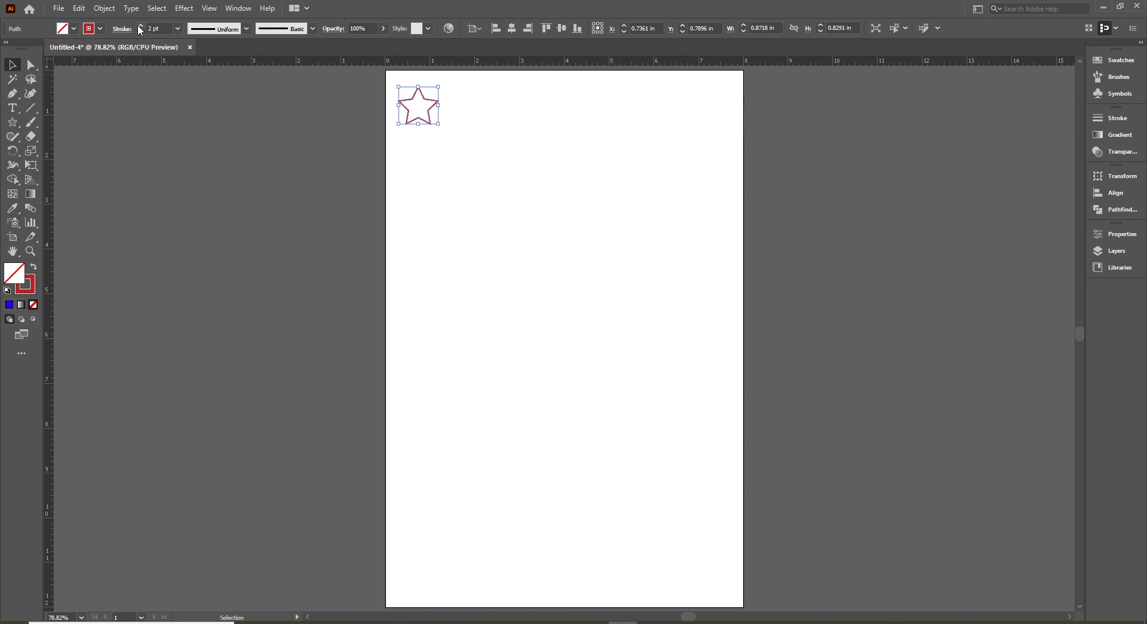
{"action": "left_click", "coordinate": [353, 179]}
- Copy the star about 1.14 in horizontally to its right and repeat the copy to make a row of seven stars
{"action": "left_click_drag", "start_coordinate": [417, 122], "coordinate": [467, 124]}
{"action": "key", "text": "ctrl+d"}
{"action": "key", "text": "ctrl+d"}
{"action": "key", "text": "ctrl+d"}
{"action": "key", "text": "ctrl+d"}
{"action": "key", "text": "ctrl+d"}
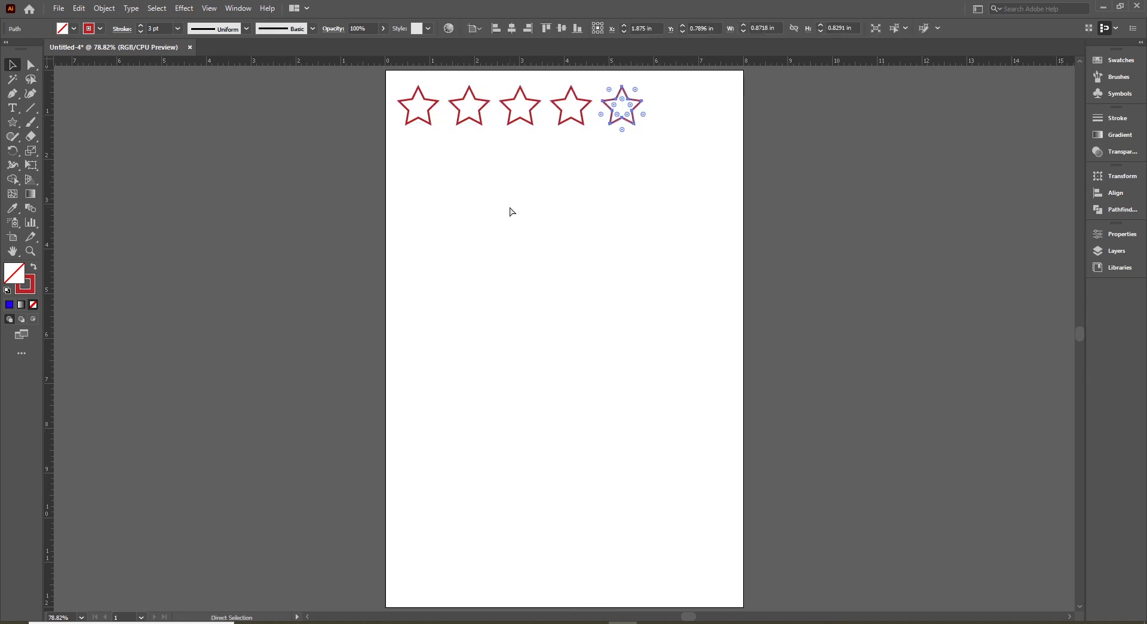
- Select all seven stars in the row, group them, and deselect the group
{"action": "left_click_drag", "start_coordinate": [336, 157], "coordinate": [774, 125]}
{"action": "key", "text": "a"}
{"action": "key", "text": "v"}
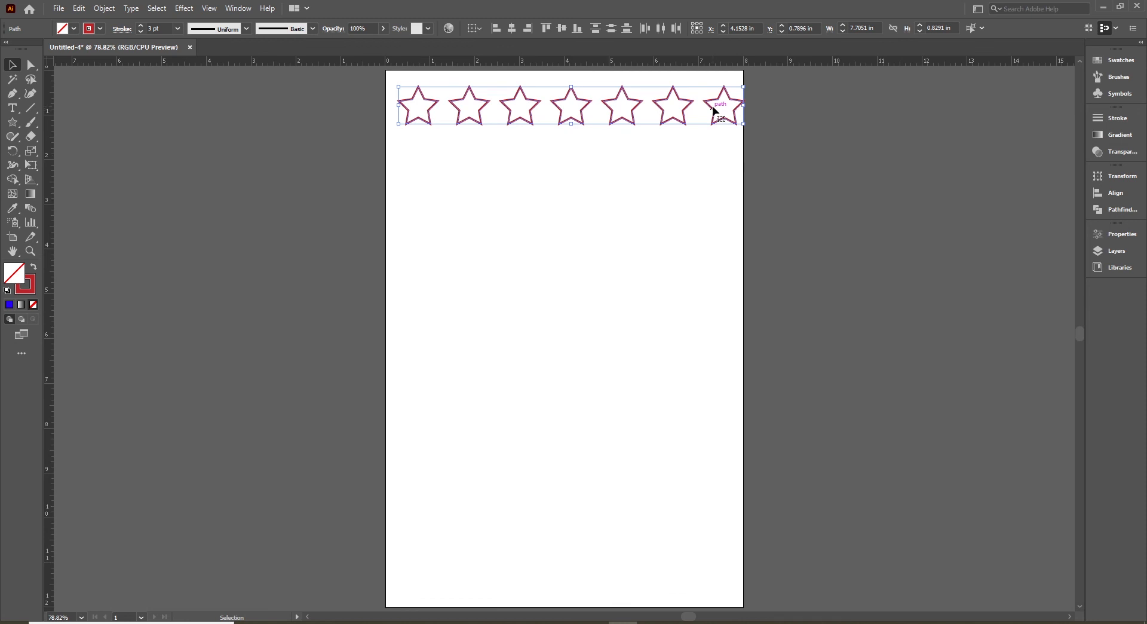
{"action": "right_click", "coordinate": [713, 108]}
{"action": "left_click", "coordinate": [743, 180]}
{"action": "left_click", "coordinate": [526, 196]}
- Center the grouped star row horizontally on the artboard and place a copy just below it, staggered between the upper stars
{"action": "left_click", "coordinate": [624, 99]}
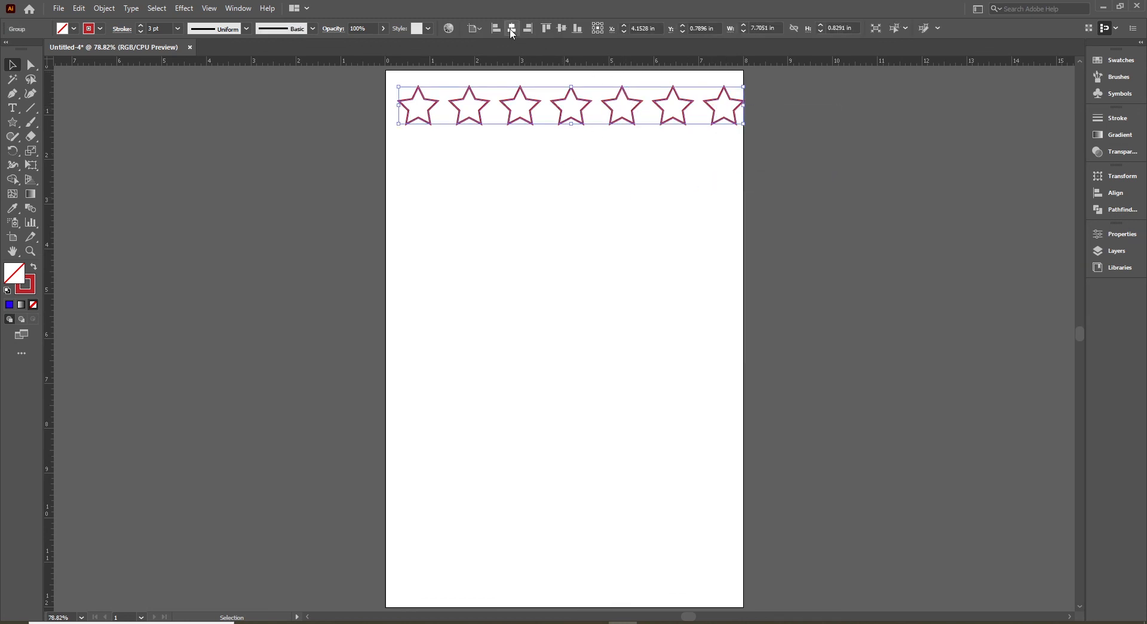
{"action": "left_click", "coordinate": [513, 29]}
{"action": "left_click", "coordinate": [506, 208]}
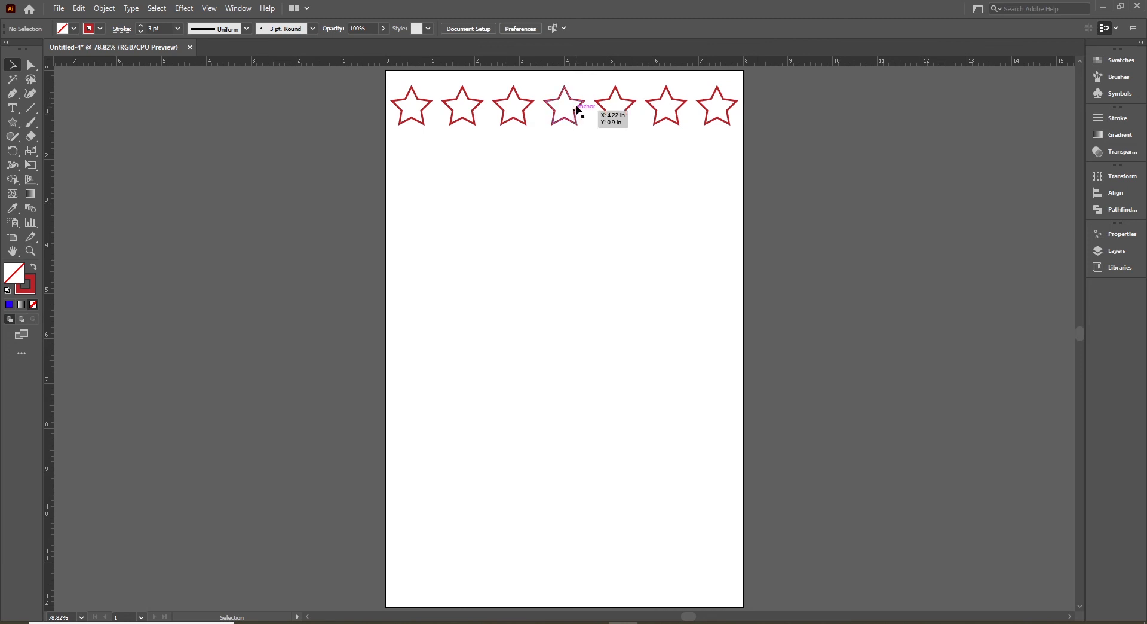
{"action": "left_click_drag", "start_coordinate": [580, 108], "coordinate": [600, 144]}
{"action": "left_click", "coordinate": [838, 257]}
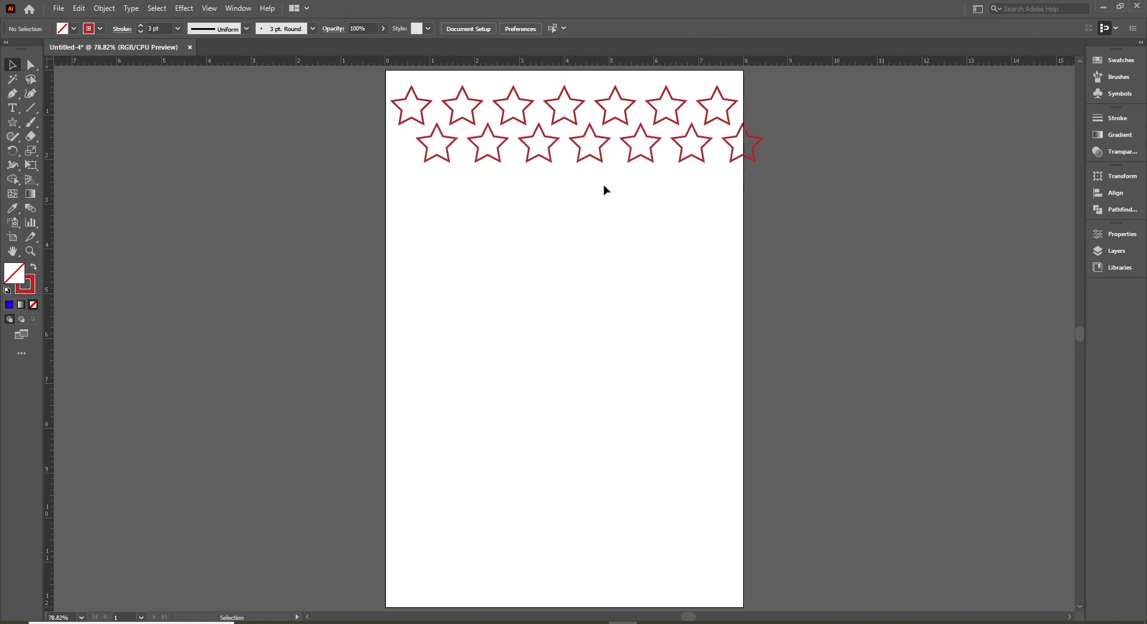
- Ungroup the second star row and delete its last star, which overhangs the artboard's right edge
{"action": "left_click", "coordinate": [758, 135]}
{"action": "right_click", "coordinate": [759, 135]}
{"action": "left_click", "coordinate": [777, 239]}
{"action": "left_click", "coordinate": [752, 184]}
{"action": "left_click", "coordinate": [752, 164]}
{"action": "key", "text": "Delete"}
- Group the six remaining stars of the second row and deselect them
{"action": "left_click_drag", "start_coordinate": [371, 142], "coordinate": [711, 160]}
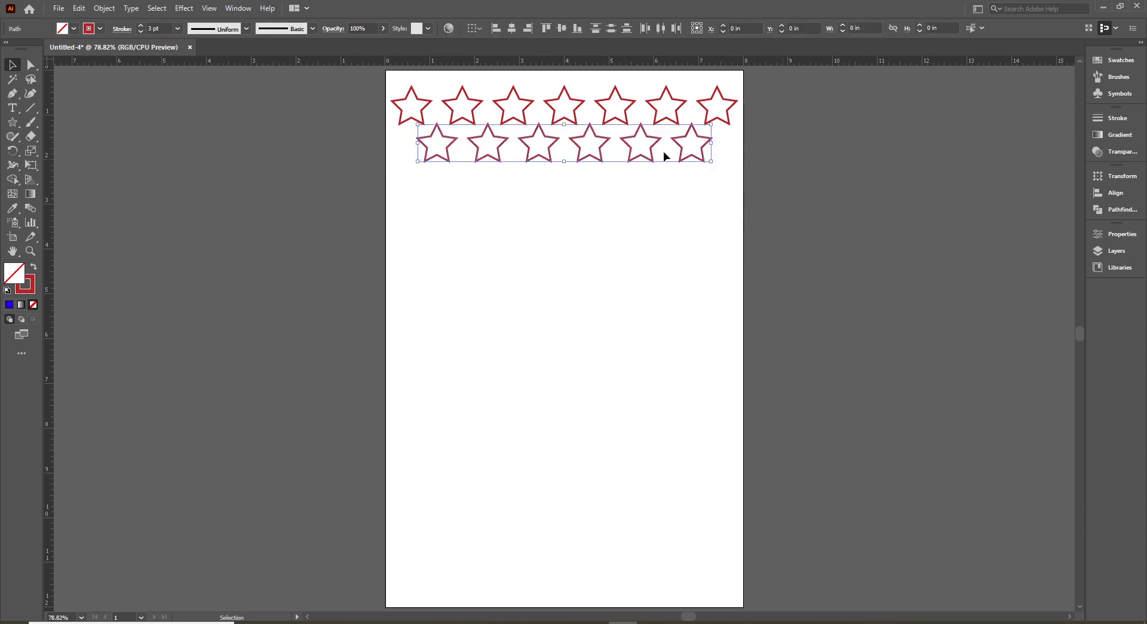
{"action": "right_click", "coordinate": [686, 161]}
{"action": "left_click", "coordinate": [711, 231]}
{"action": "left_click", "coordinate": [630, 197]}
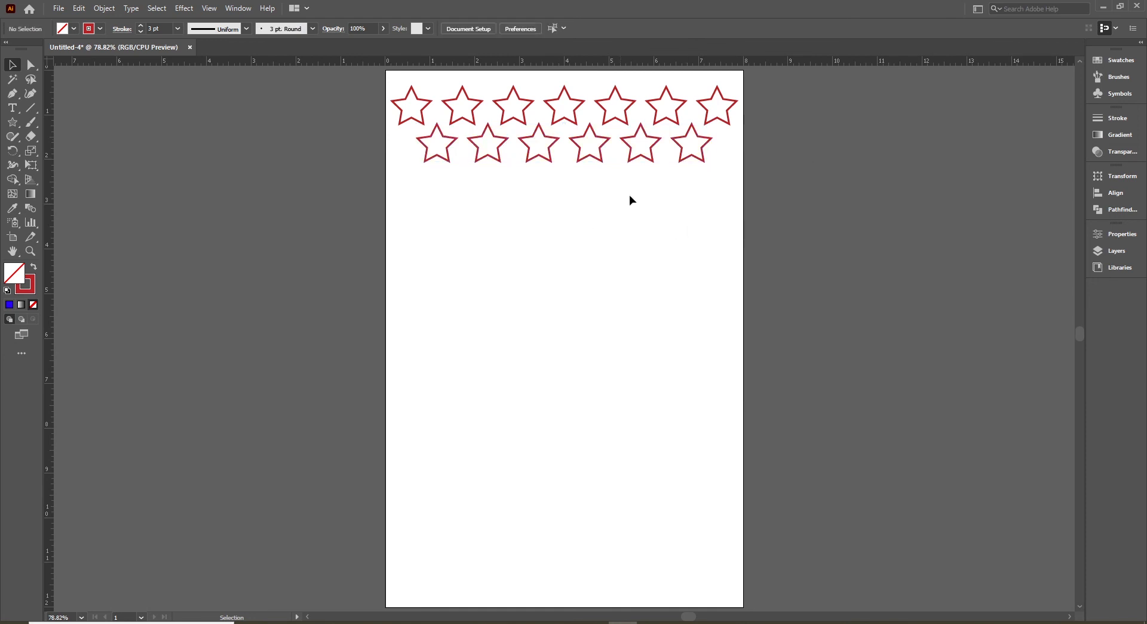
- Select both star rows and place a copy of the pair straight below, keeping it horizontally aligned with the originals
{"action": "left_click", "coordinate": [720, 119]}
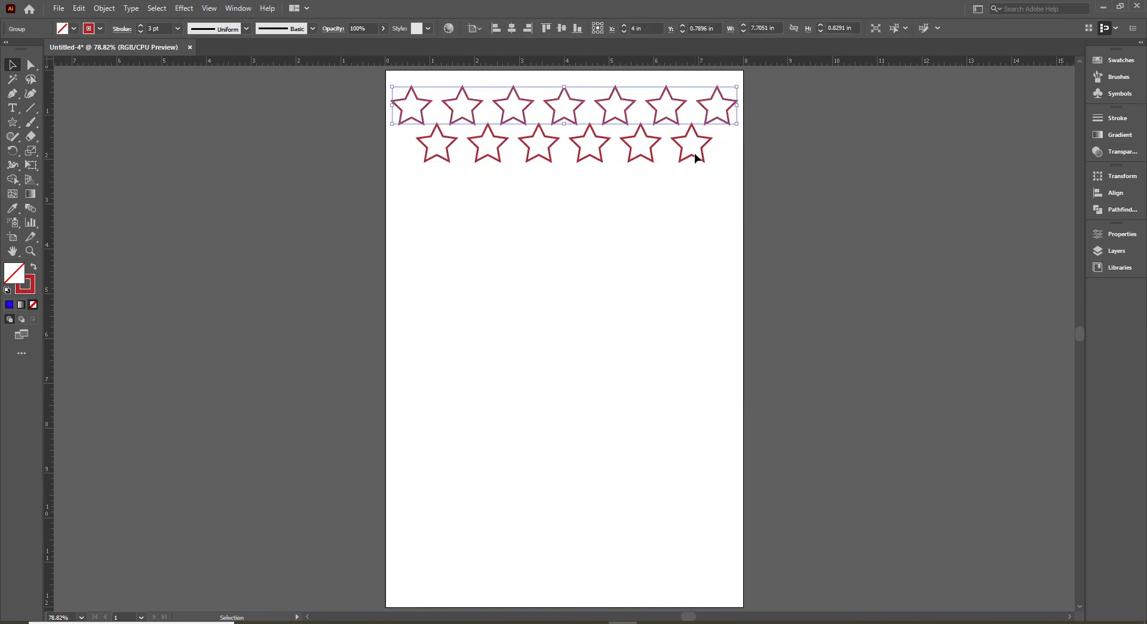
{"action": "left_click", "coordinate": [786, 156]}
{"action": "left_click_drag", "start_coordinate": [788, 94], "coordinate": [229, 150]}
{"action": "left_click", "coordinate": [371, 224]}
{"action": "key", "text": "a"}
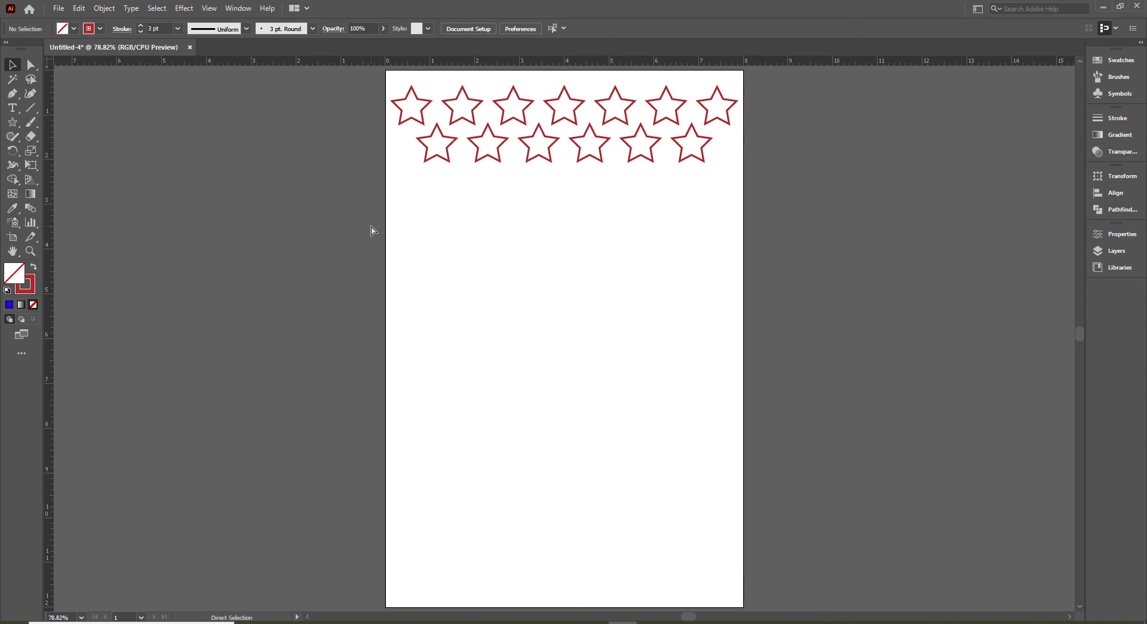
{"action": "key", "text": "v"}
{"action": "key", "text": "ctrl+a"}
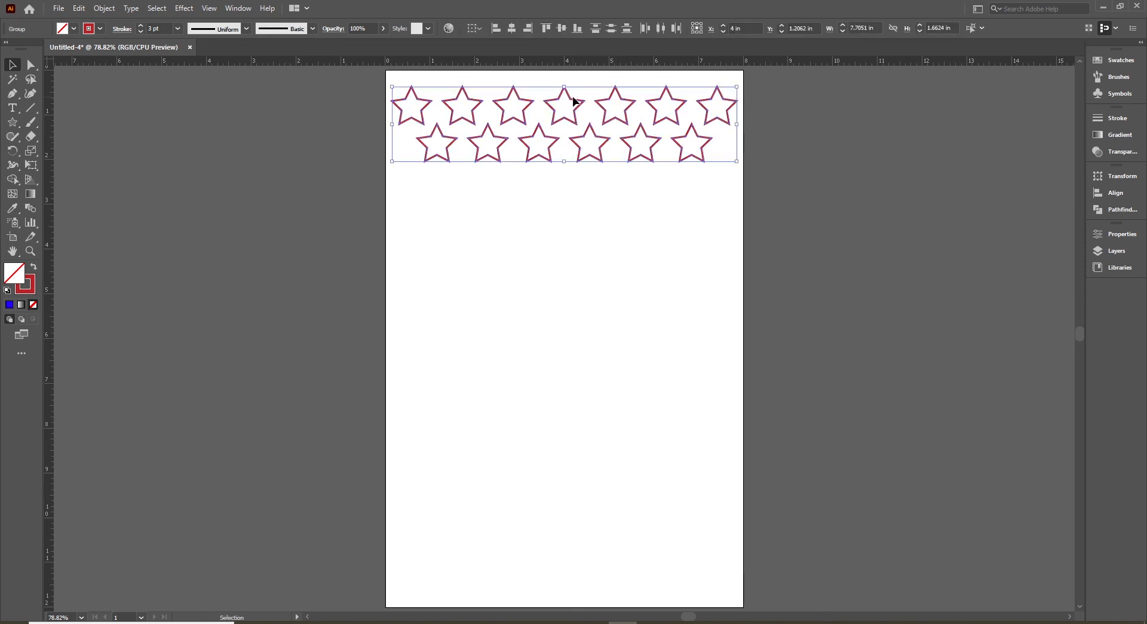
{"action": "left_click_drag", "start_coordinate": [575, 105], "coordinate": [573, 184]}
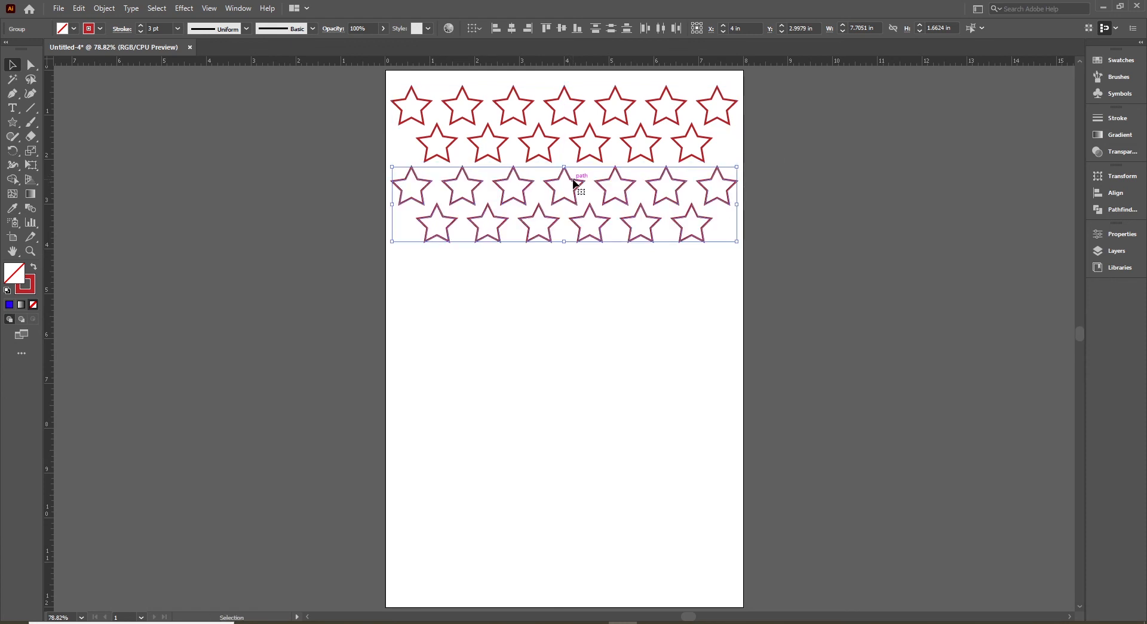
- Repeat the duplication four more times to fill the artboard with star rows, and deselect
{"action": "key", "text": "ctrl+d"}
{"action": "key", "text": "ctrl+d"}
{"action": "key", "text": "ctrl+d"}
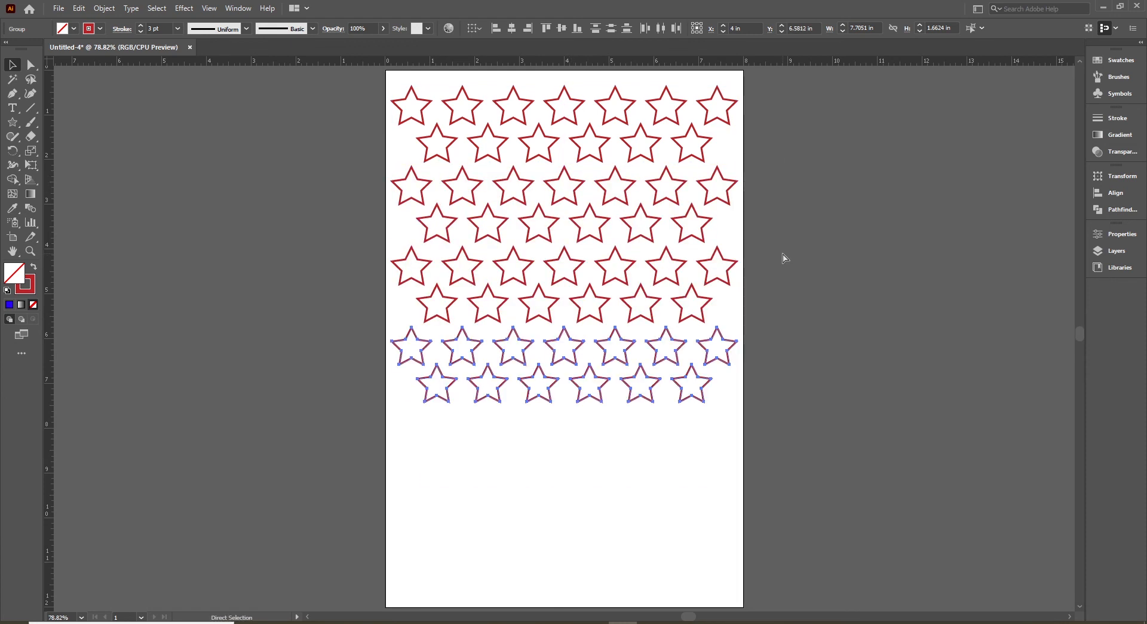
{"action": "key", "text": "ctrl+d"}
{"action": "left_click", "coordinate": [783, 252]}
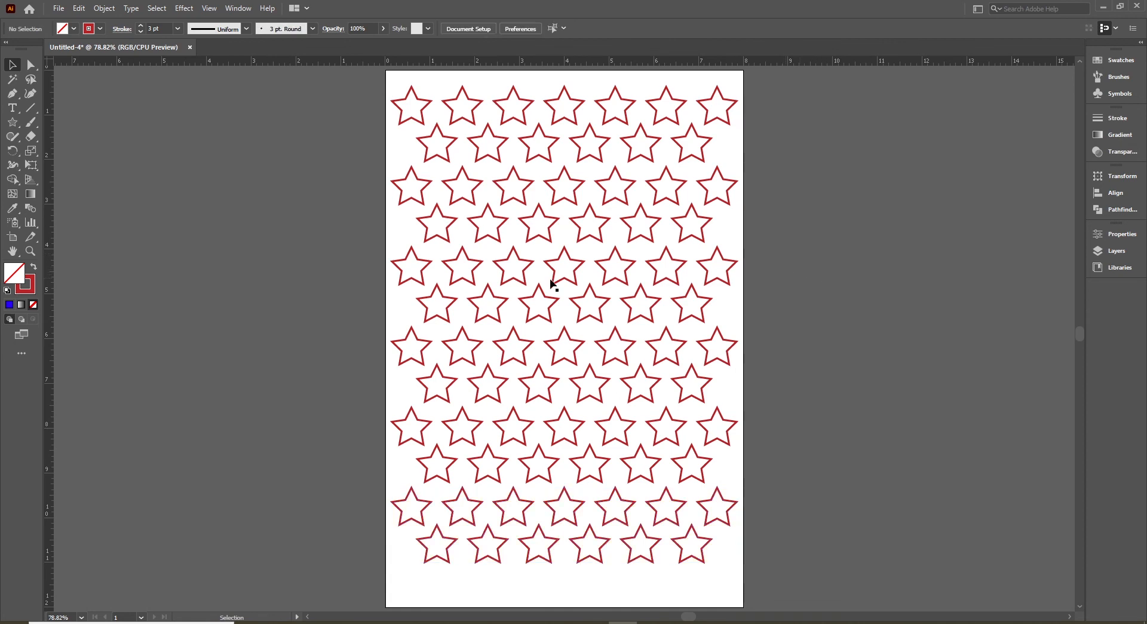
- Select all the star rows, group them, center the group vertically on the artboard, and deselect it
{"action": "left_click_drag", "start_coordinate": [339, 86], "coordinate": [802, 545]}
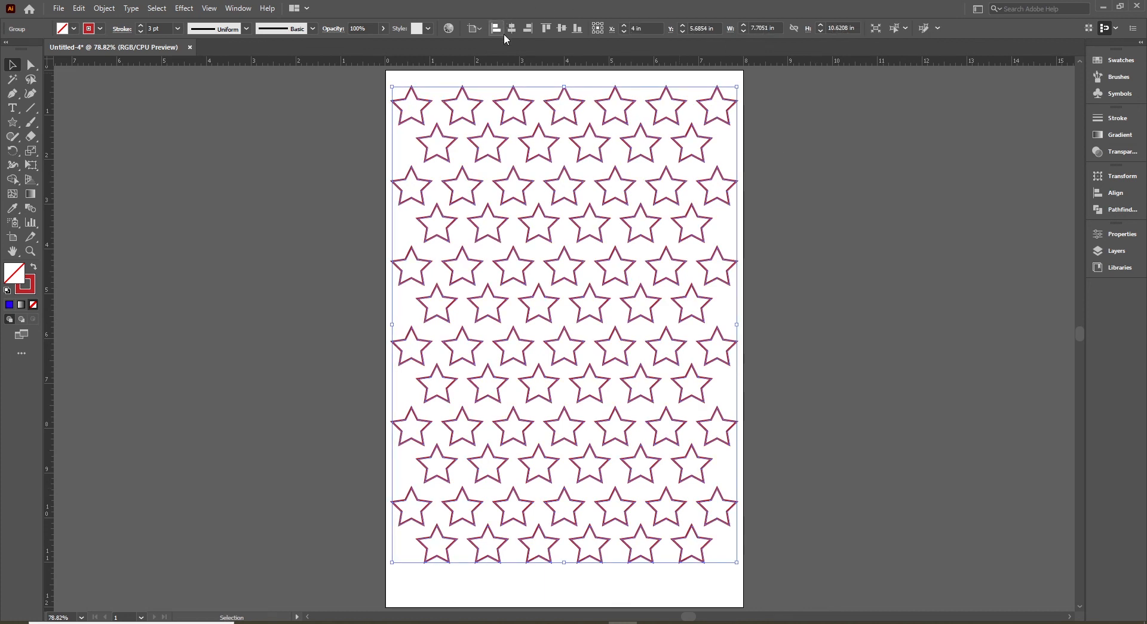
{"action": "left_click", "coordinate": [564, 31]}
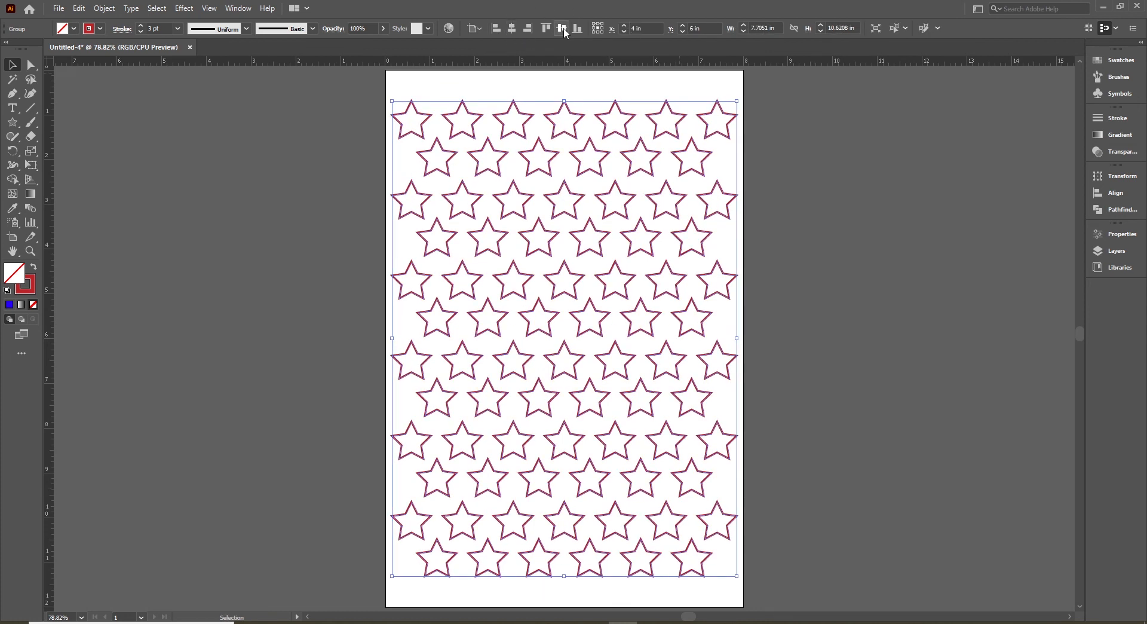
{"action": "left_click", "coordinate": [837, 227]}
{"action": "left_click", "coordinate": [628, 210]}
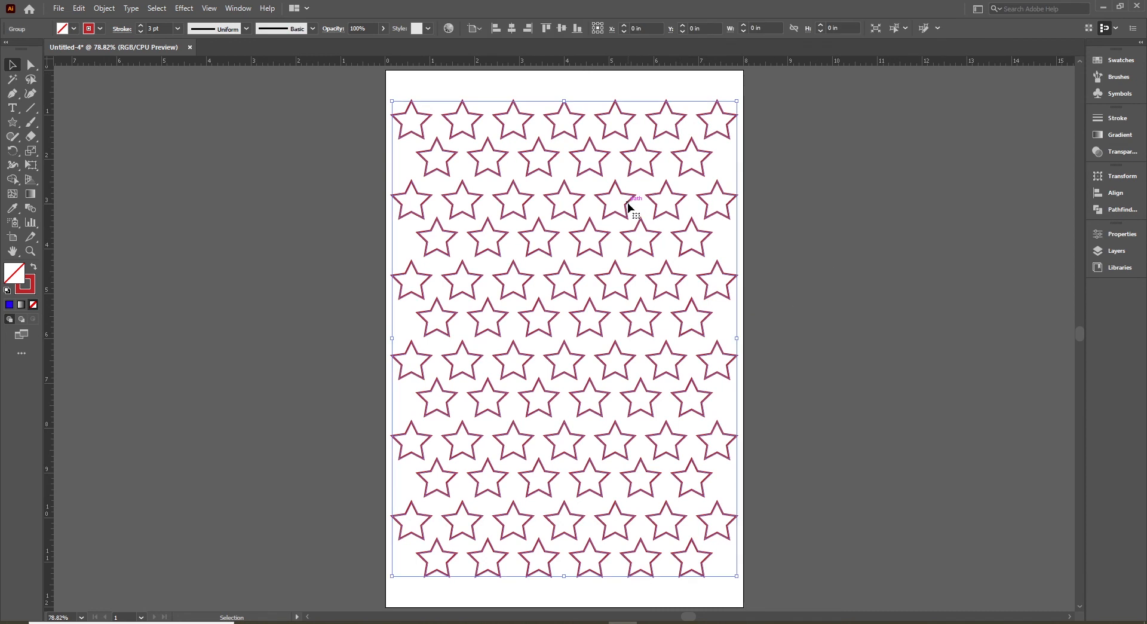
{"action": "left_click", "coordinate": [827, 257]}
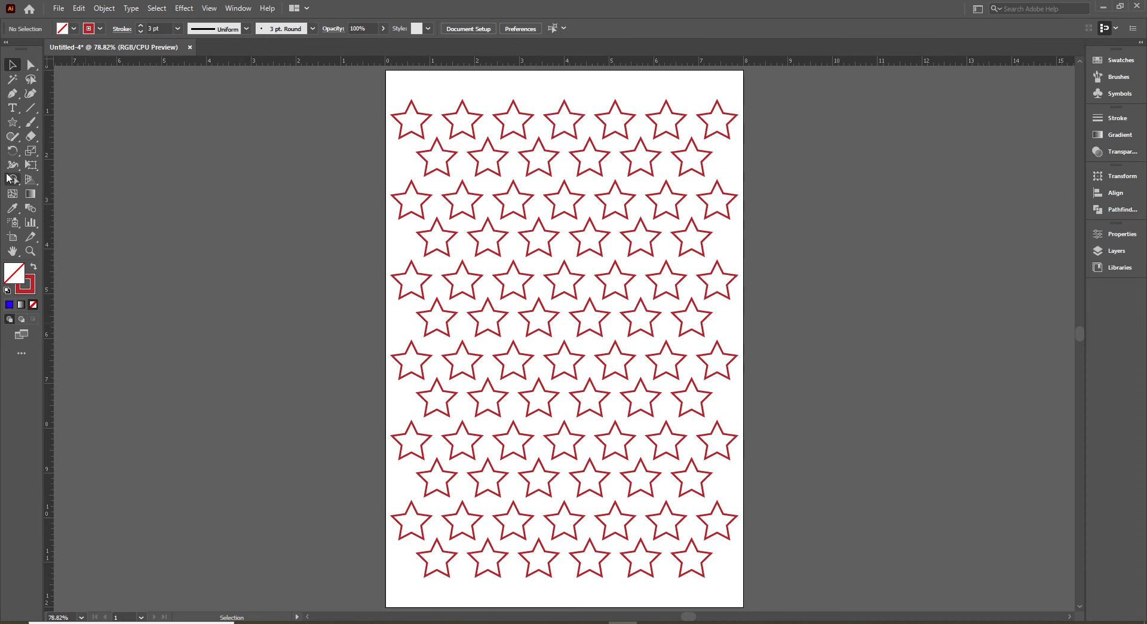
- Draw an 8 x 12 inch rectangle covering the whole artboard, with no stroke and a gray fill of R=179 G=179 B=179
{"action": "left_click_drag", "start_coordinate": [12, 122], "coordinate": [86, 129]}
{"action": "left_click_drag", "start_coordinate": [386, 70], "coordinate": [744, 607]}
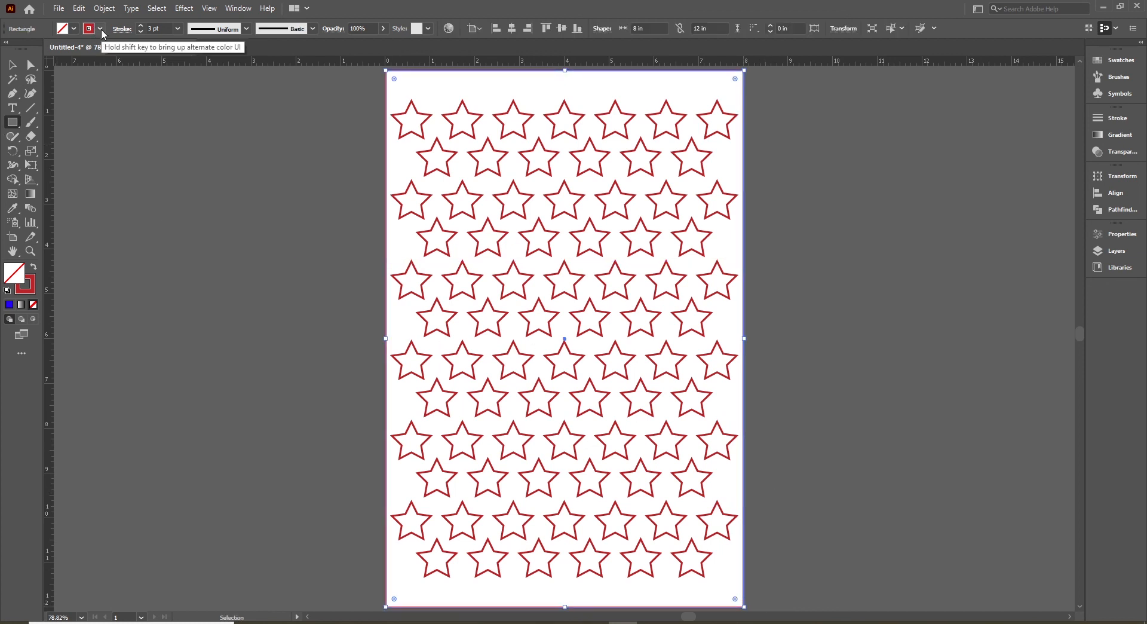
{"action": "left_click", "coordinate": [102, 34]}
{"action": "left_click", "coordinate": [6, 51]}
{"action": "left_click", "coordinate": [73, 28]}
{"action": "left_click", "coordinate": [75, 84]}
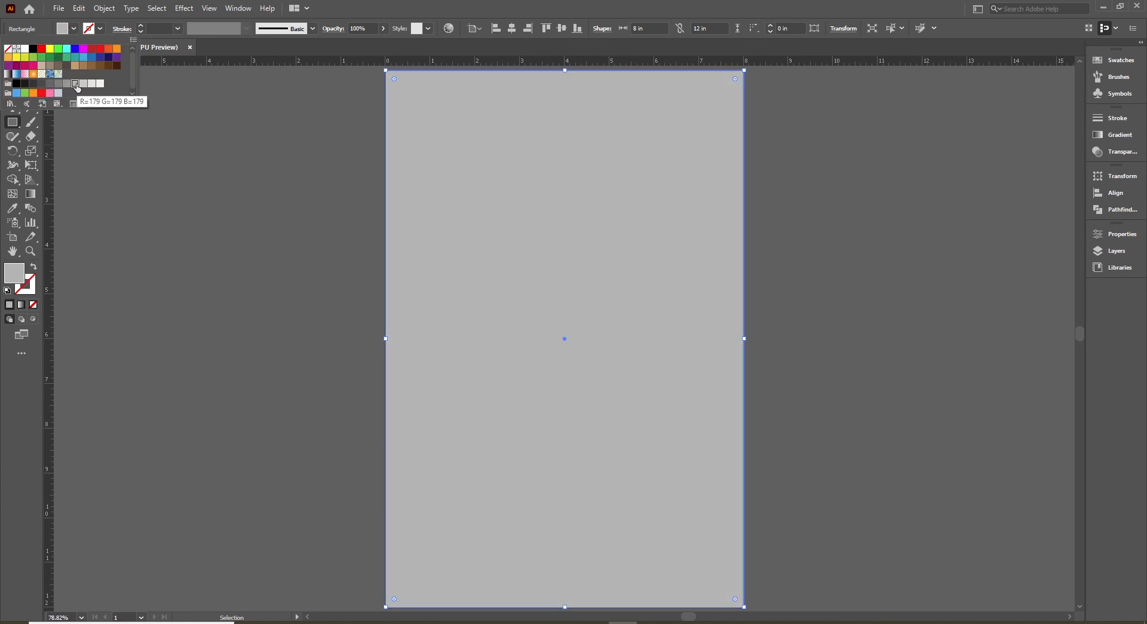
{"action": "left_click", "coordinate": [250, 274]}
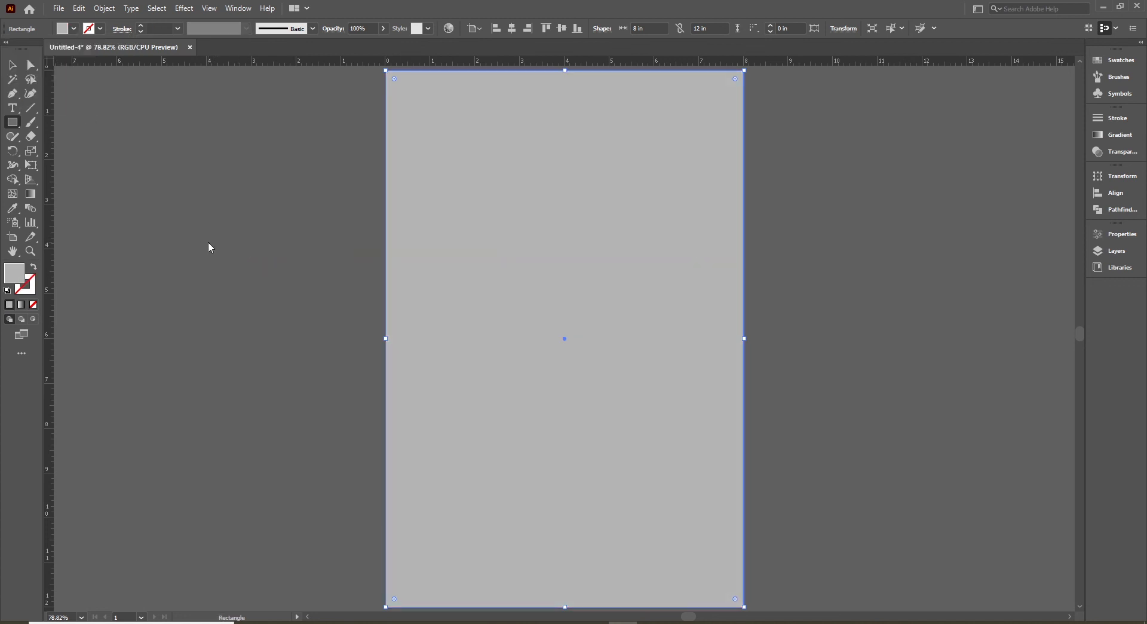
- Send the gray rectangle backward so it sits behind the grouped stars, and deselect it
{"action": "left_click", "coordinate": [451, 281]}
{"action": "key", "text": "Escape"}
{"action": "left_click", "coordinate": [13, 65]}
{"action": "left_click", "coordinate": [135, 198]}
{"action": "left_click", "coordinate": [526, 102]}
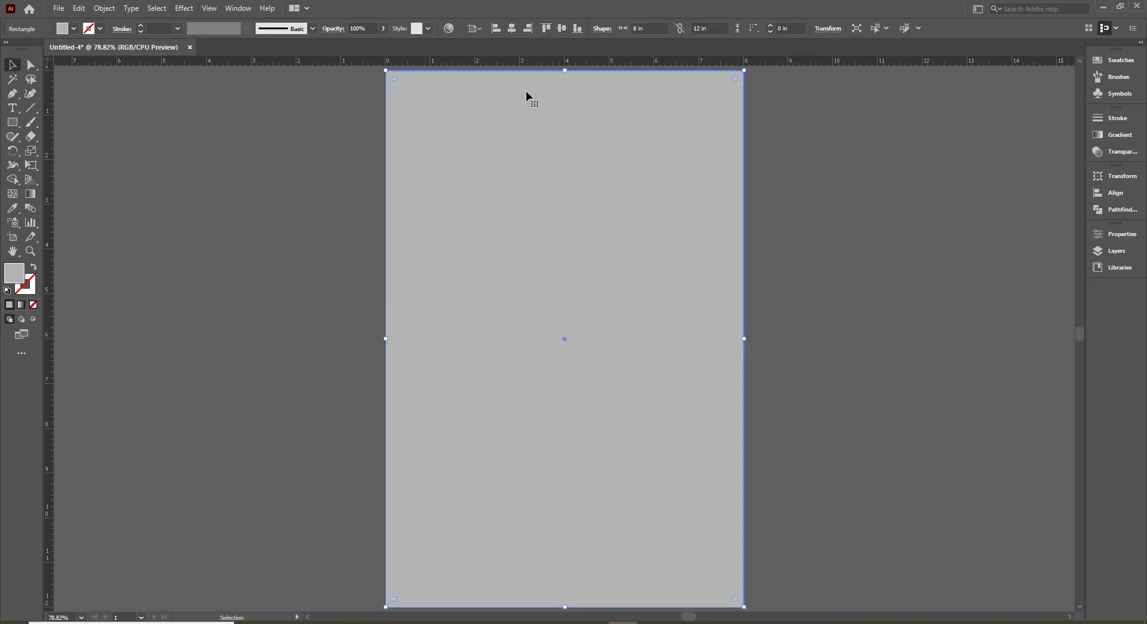
{"action": "right_click", "coordinate": [713, 100]}
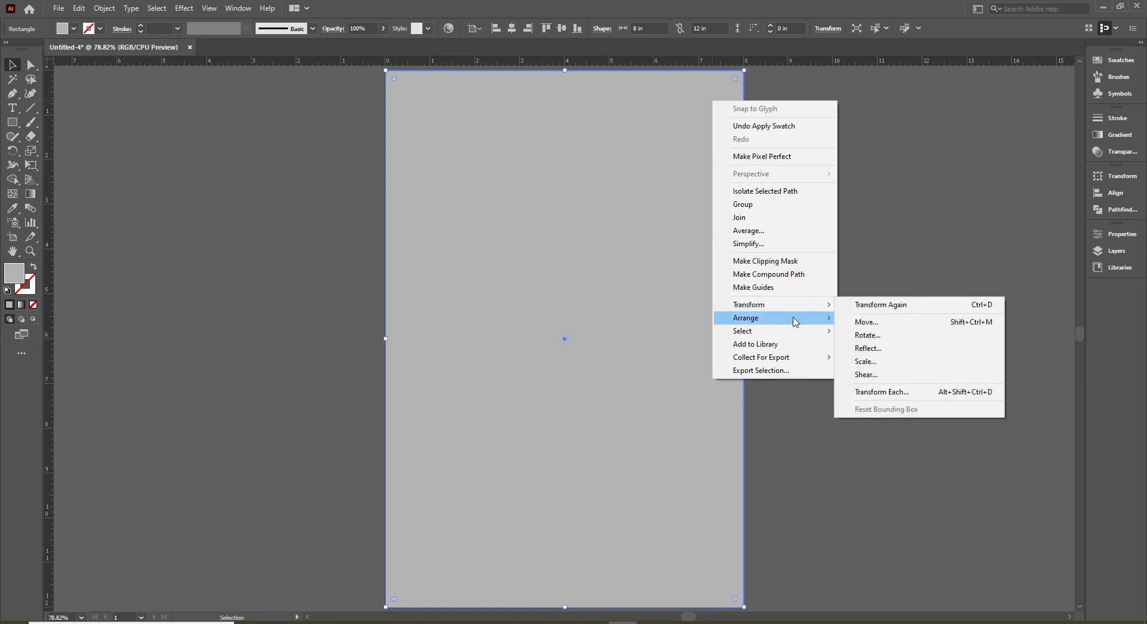
{"action": "mouse_move", "coordinate": [796, 322]}
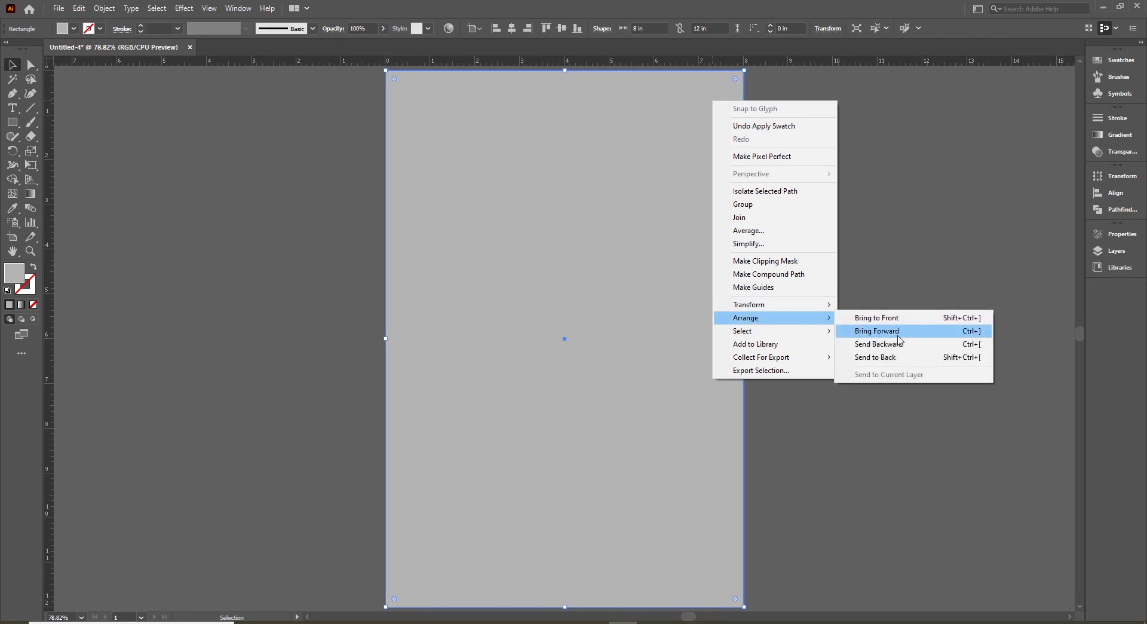
{"action": "left_click", "coordinate": [894, 349]}
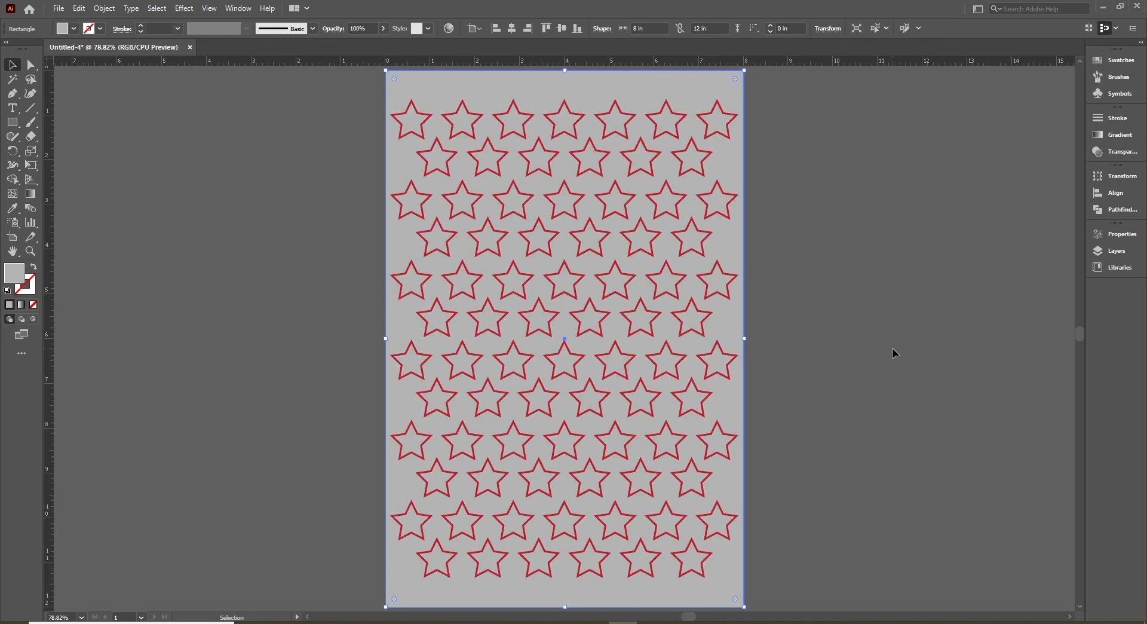
{"action": "left_click", "coordinate": [892, 348]}
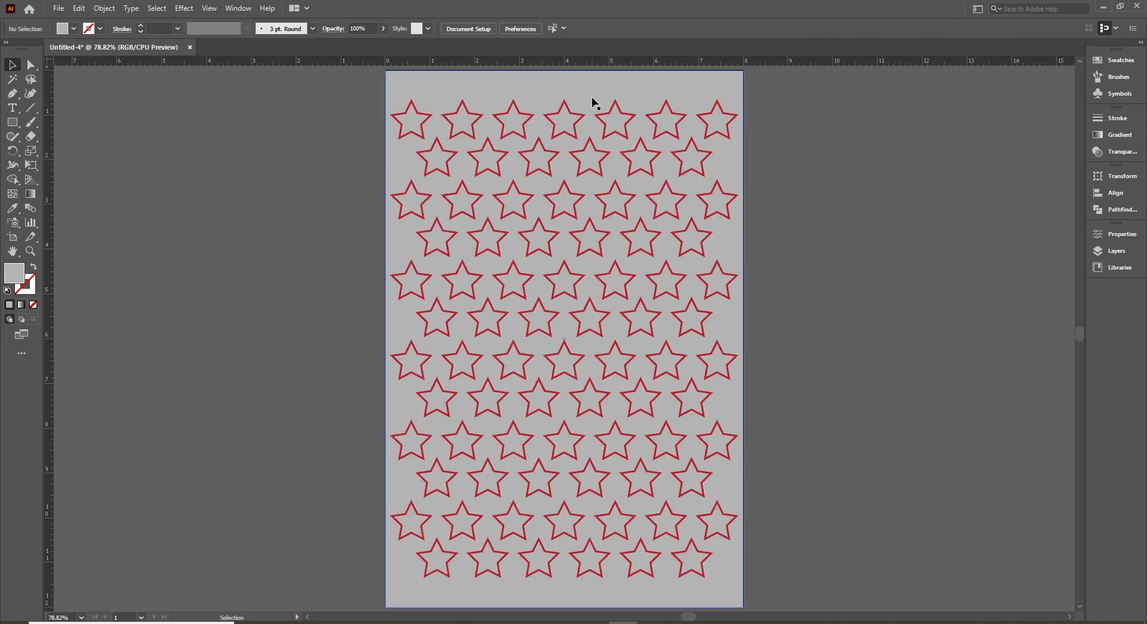
- Change the background rectangle's fill to a lighter gray swatch and deselect it
{"action": "left_click", "coordinate": [607, 97]}
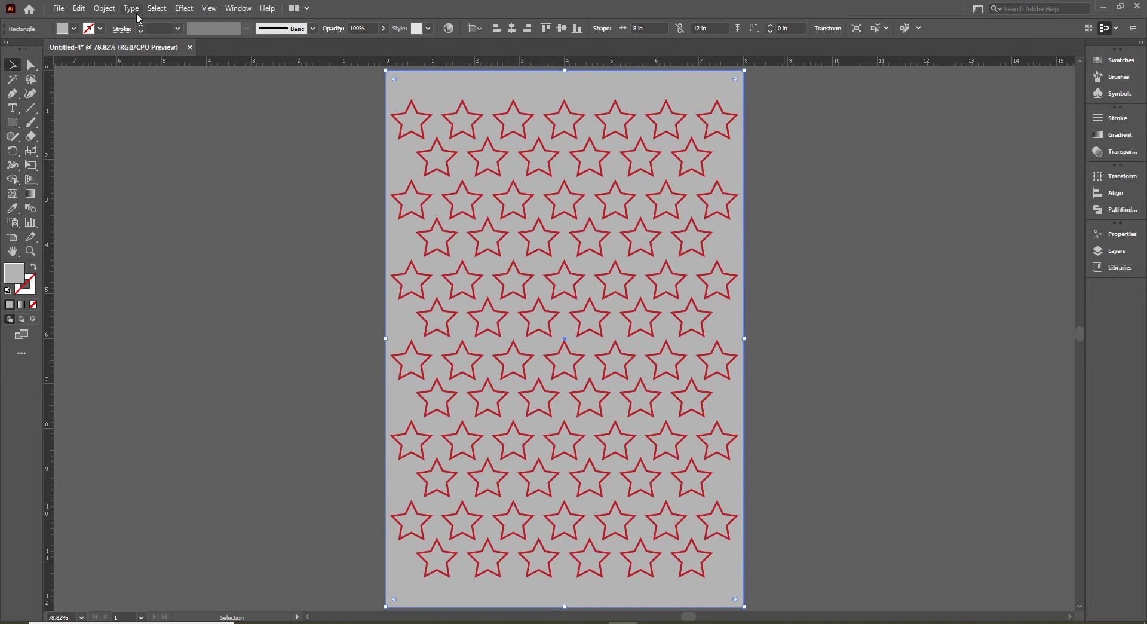
{"action": "left_click", "coordinate": [75, 30]}
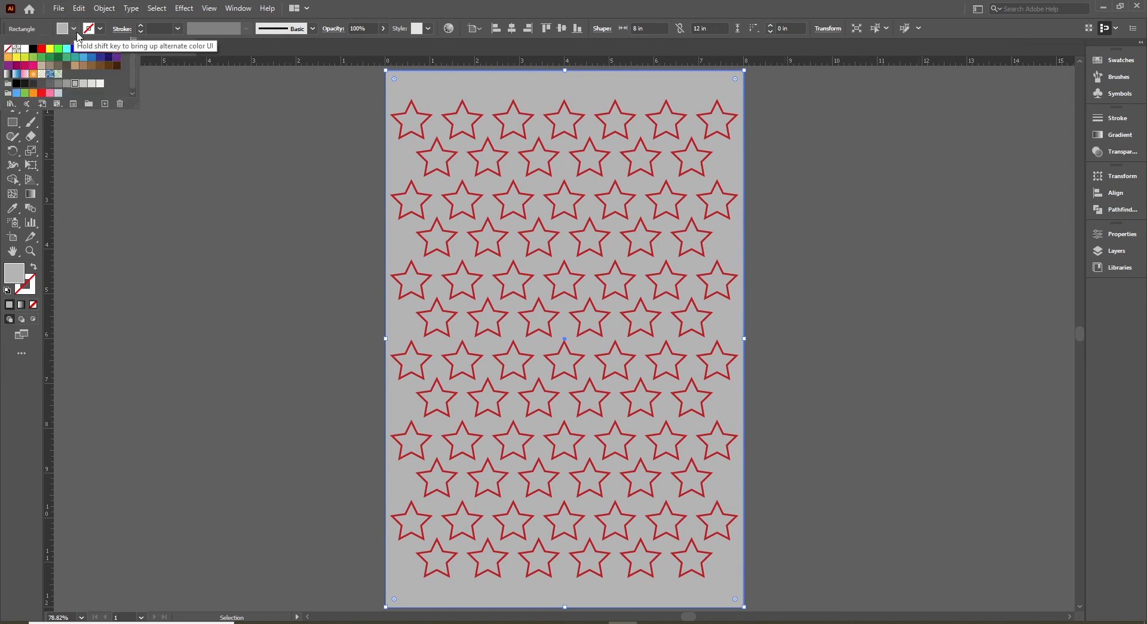
{"action": "left_click", "coordinate": [92, 84]}
{"action": "left_click", "coordinate": [232, 253]}
{"action": "left_click", "coordinate": [230, 256]}
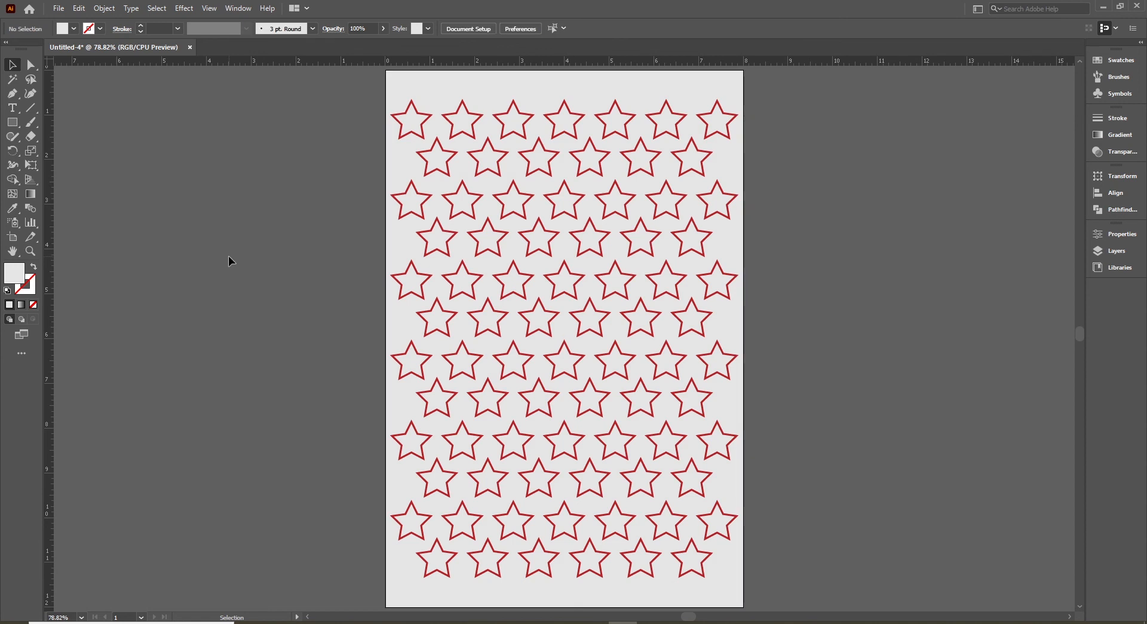